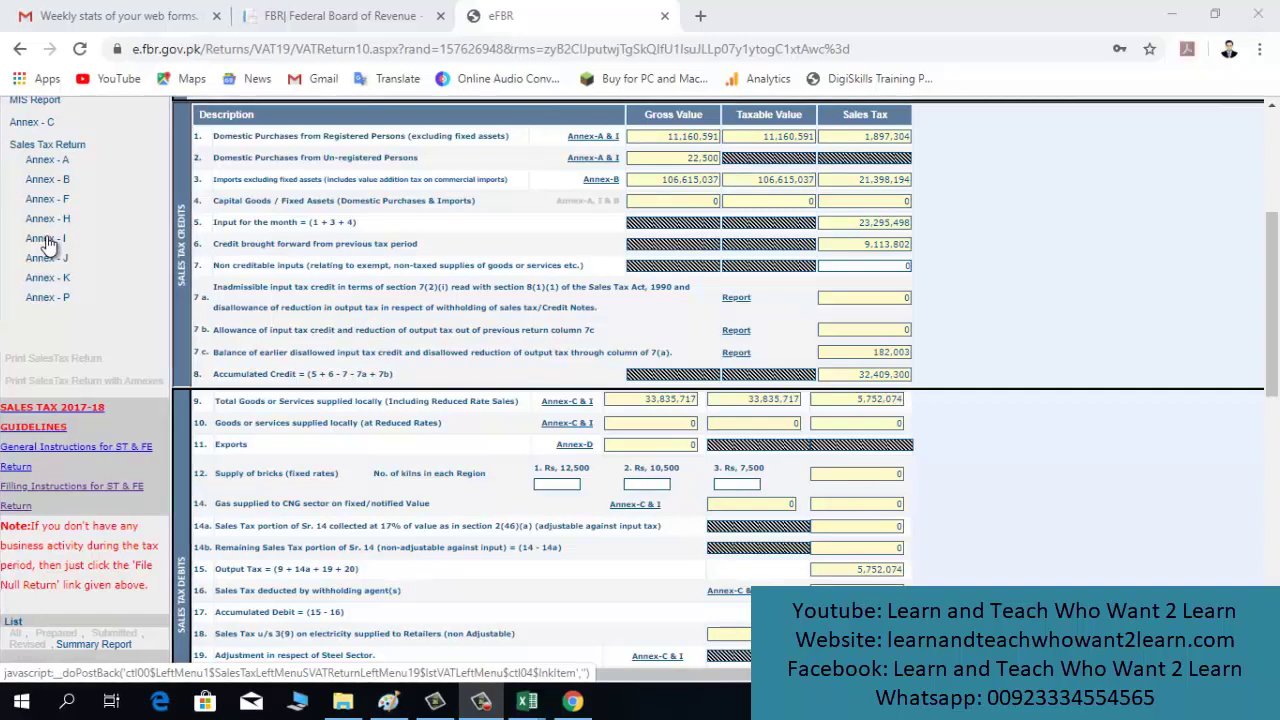
Open Annex-I of the sales tax return, and switch to the top of the debit note in Excel's Debit Notes workbook
left_click(52, 241)
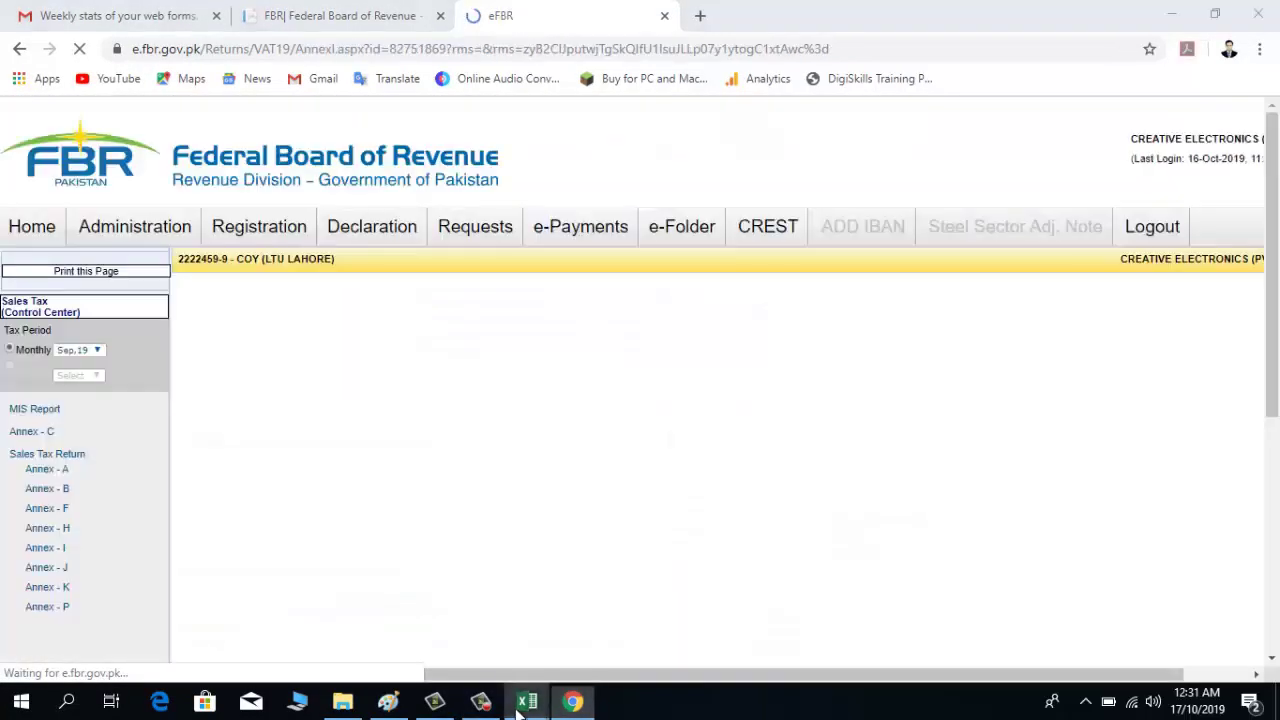
mouse_move(527, 701)
mouse_move(562, 640)
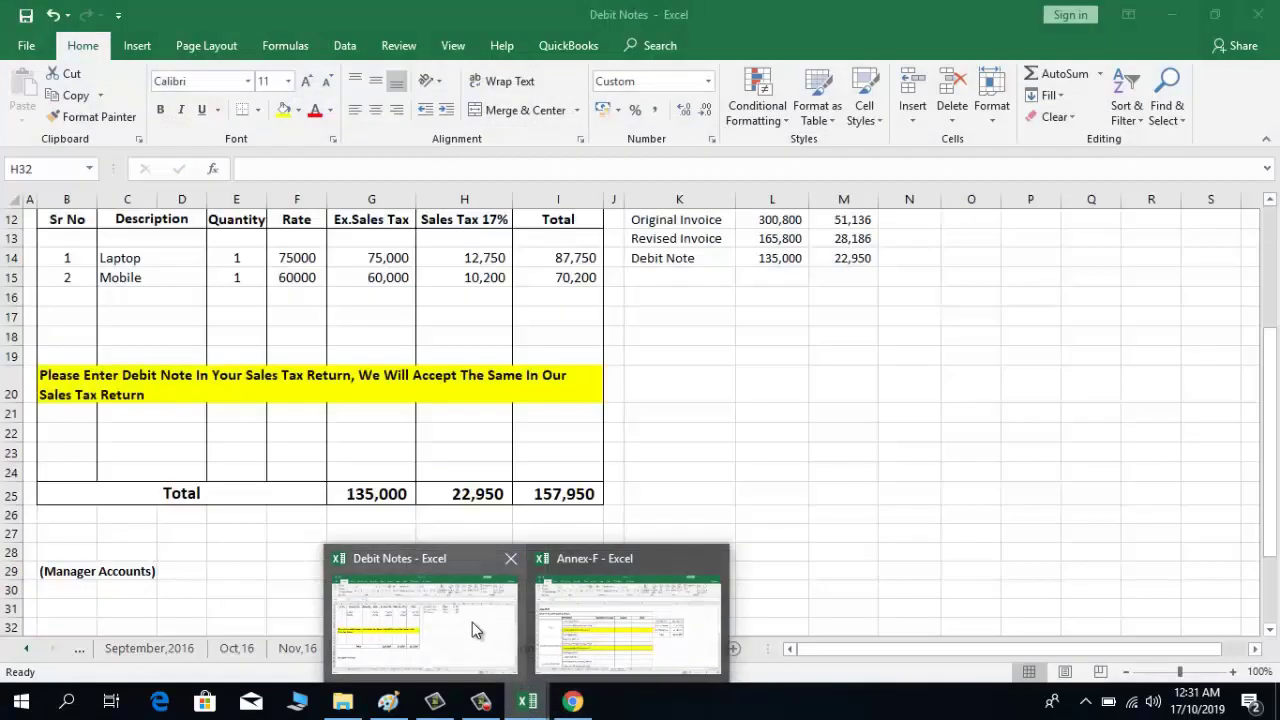
left_click(472, 622)
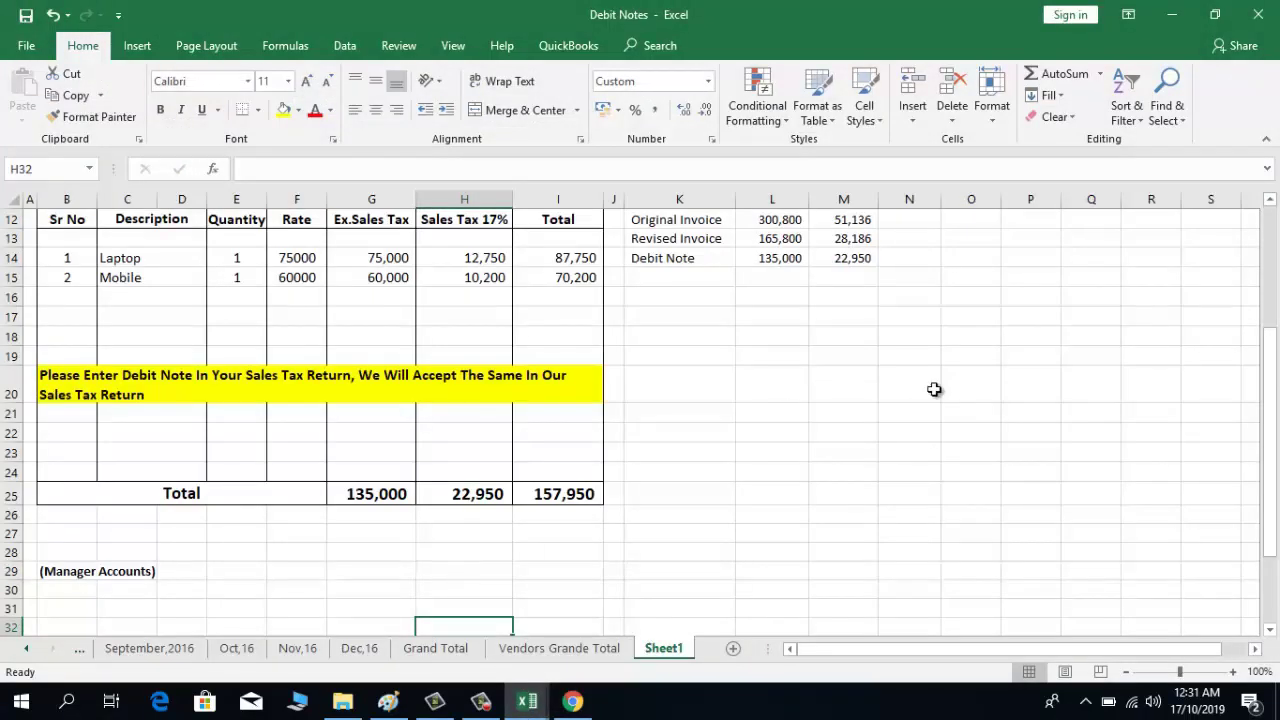
left_click_drag(1270, 370, 1262, 240)
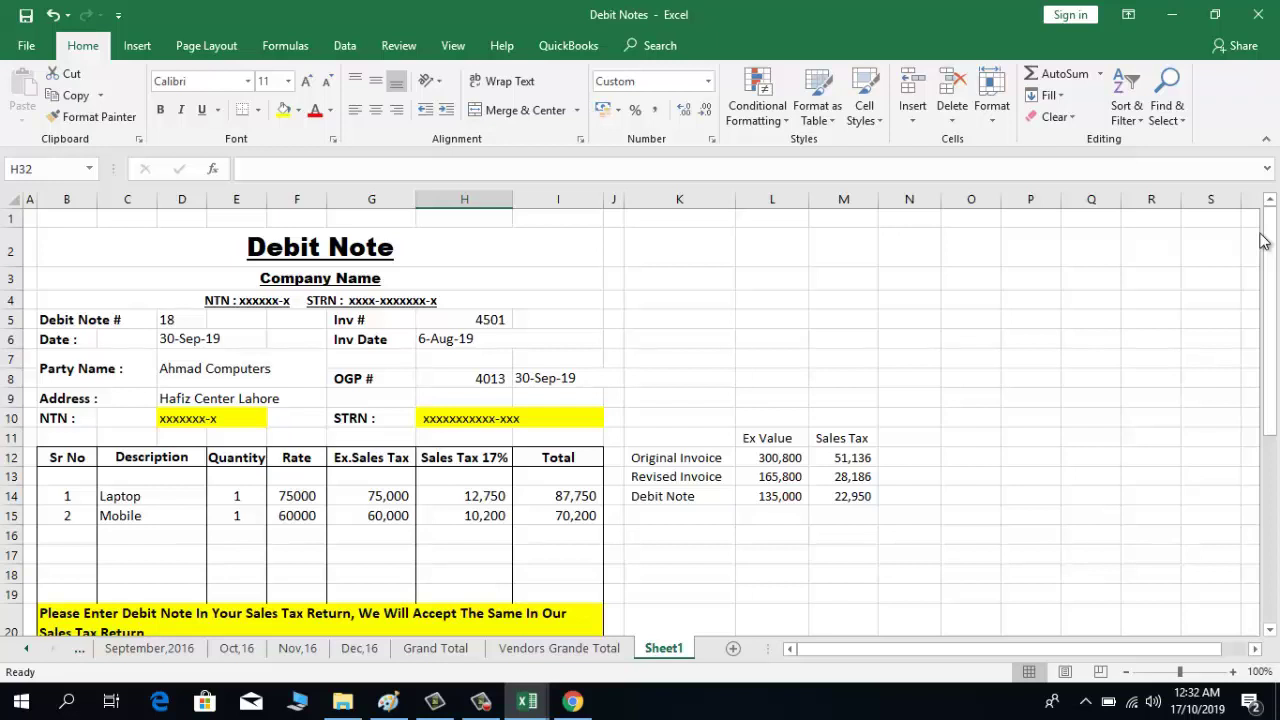
mouse_move(1275, 241)
left_mouse_down()
mouse_move(1275, 297)
mouse_move(1259, 227)
left_mouse_up()
Examine the debit note's heading, company name, NTN and STRN line, debit note number and date
left_click(218, 303)
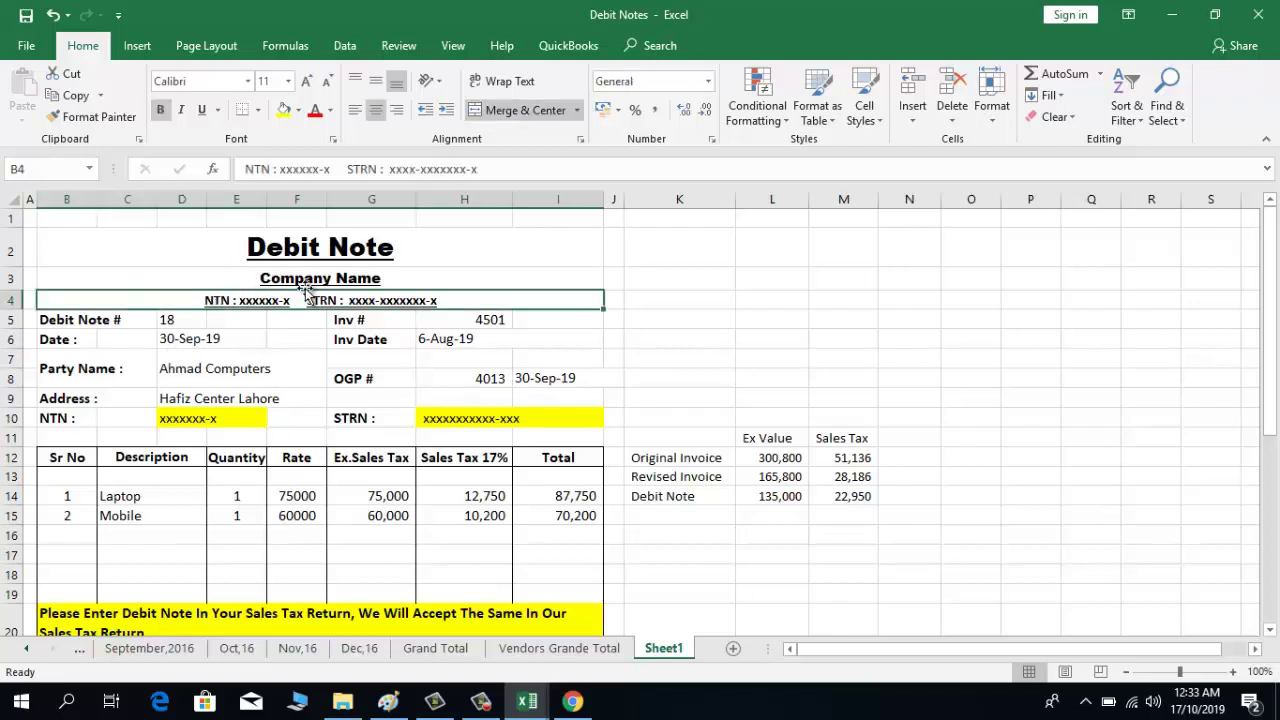
left_click(331, 249)
left_click(323, 278)
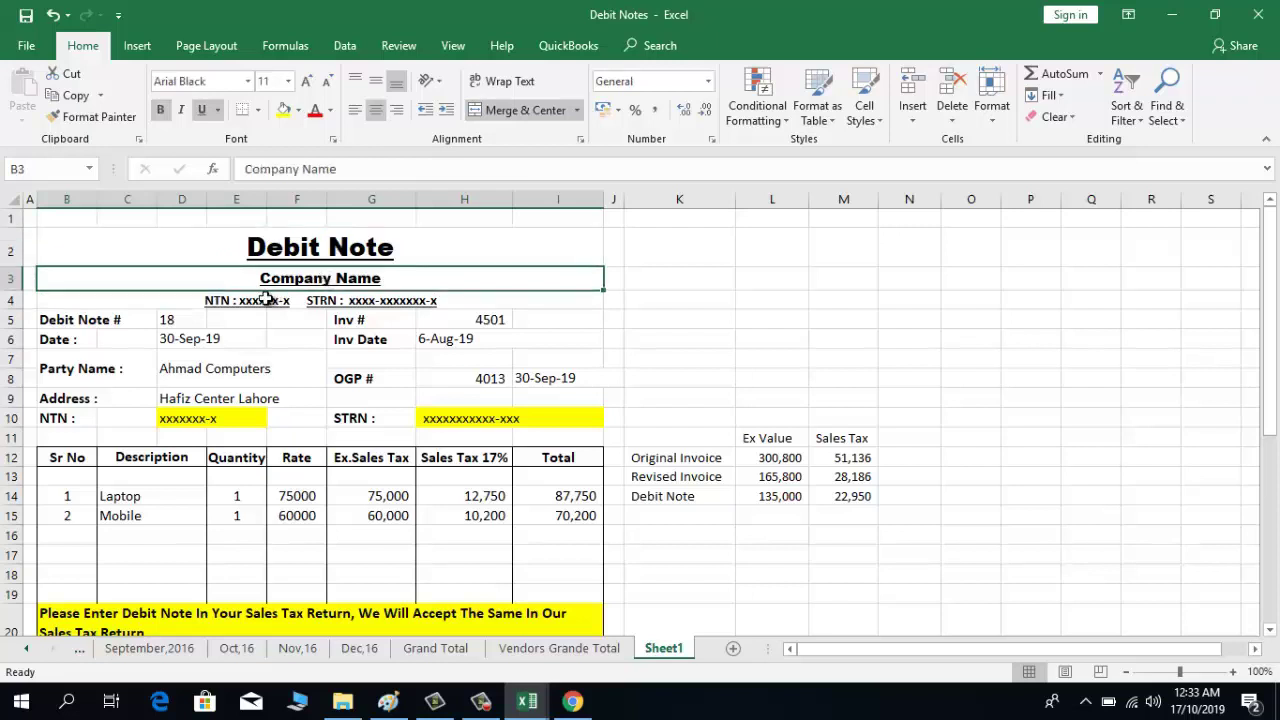
left_click(369, 293)
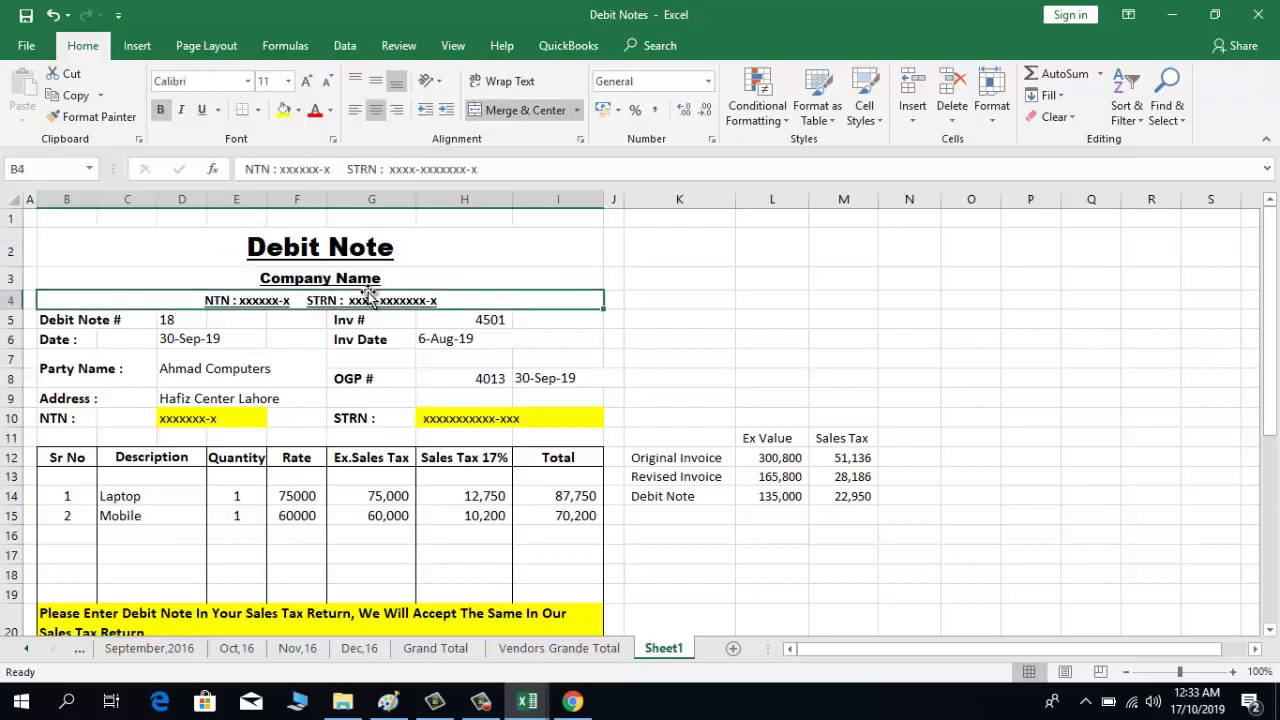
left_click(86, 321)
left_click(170, 316)
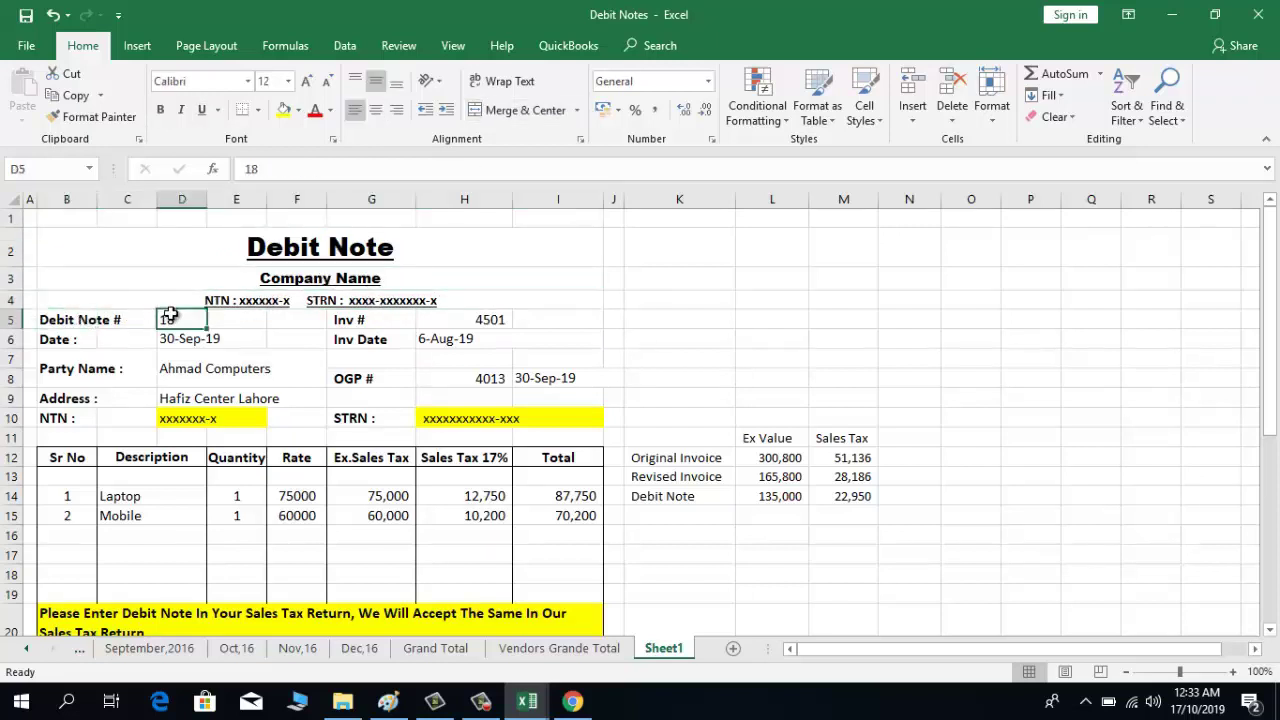
left_click(193, 339)
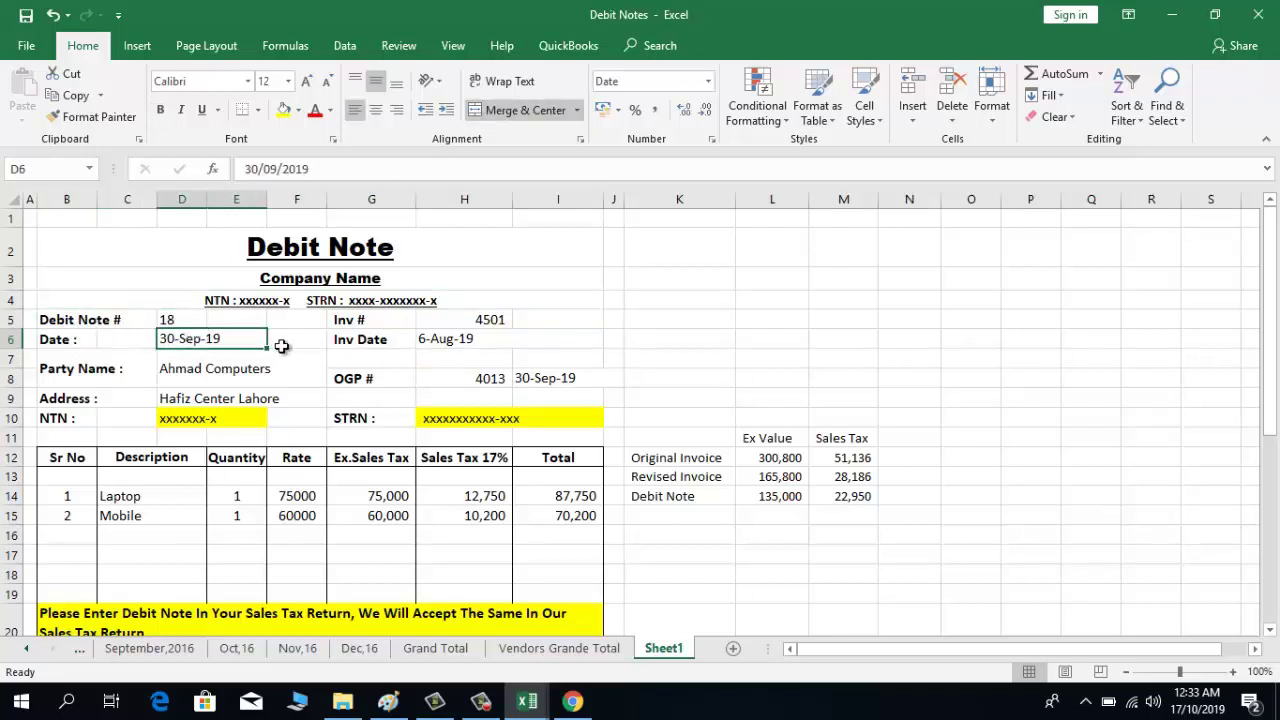
Review the invoice number and invoice date that the debit note refers to
key("Right")
key("Right")
key("Up")
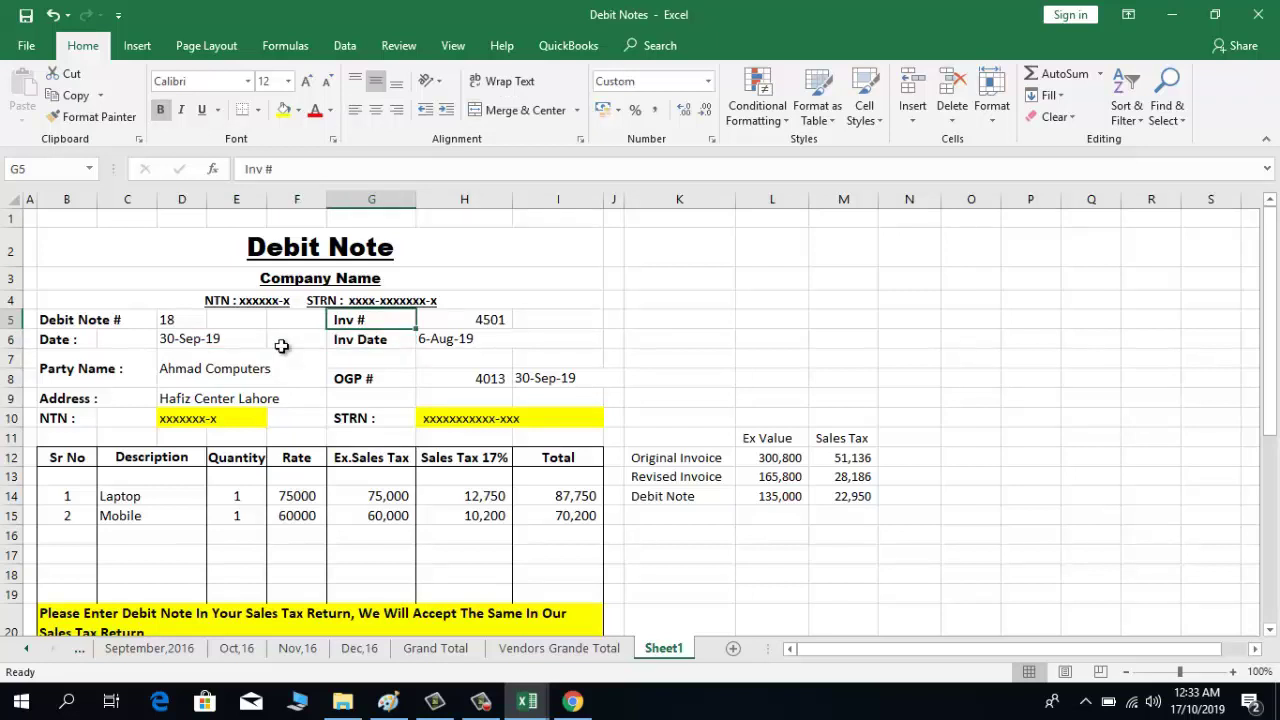
key("Right")
key("Left")
left_click(469, 320)
left_click(363, 322)
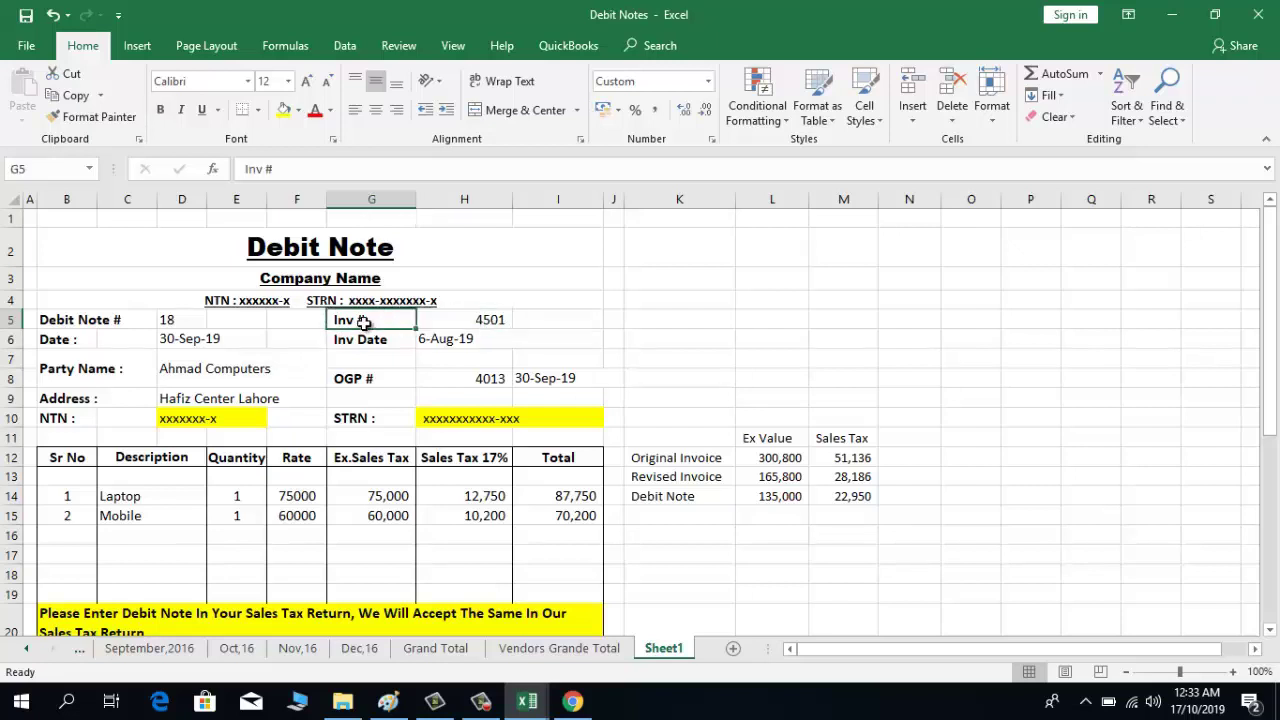
left_click(435, 317)
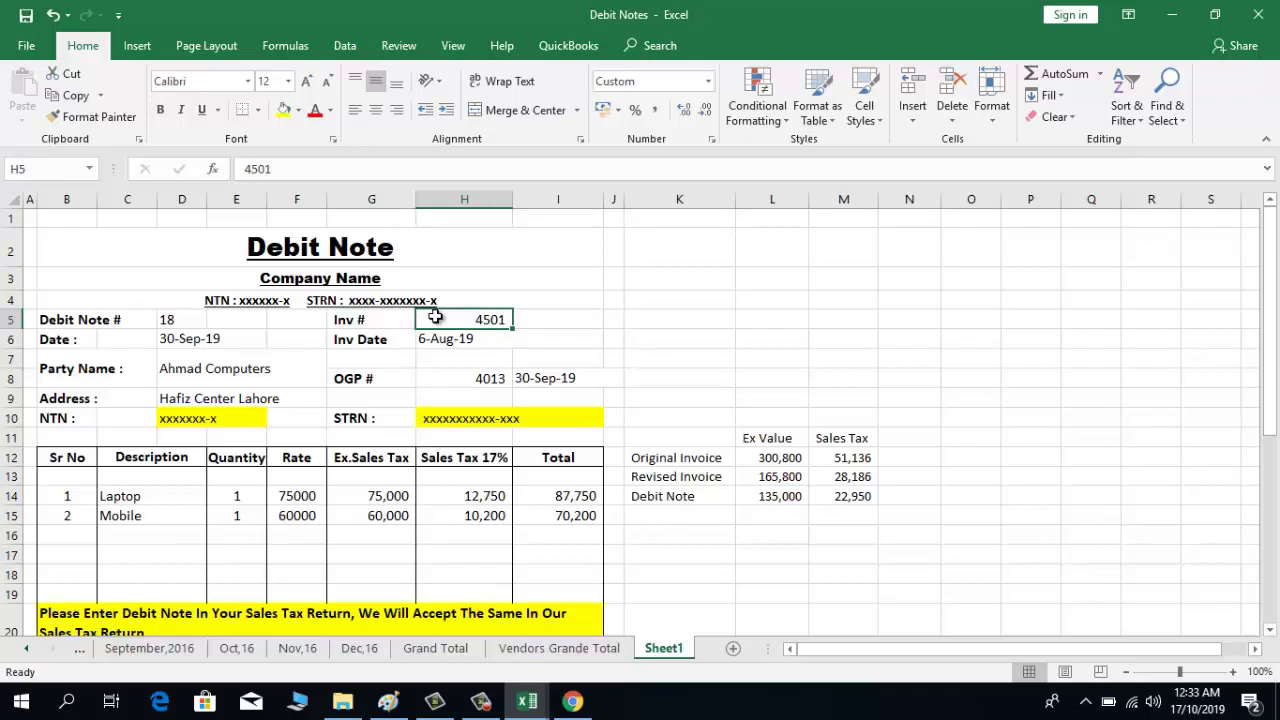
left_click(372, 321)
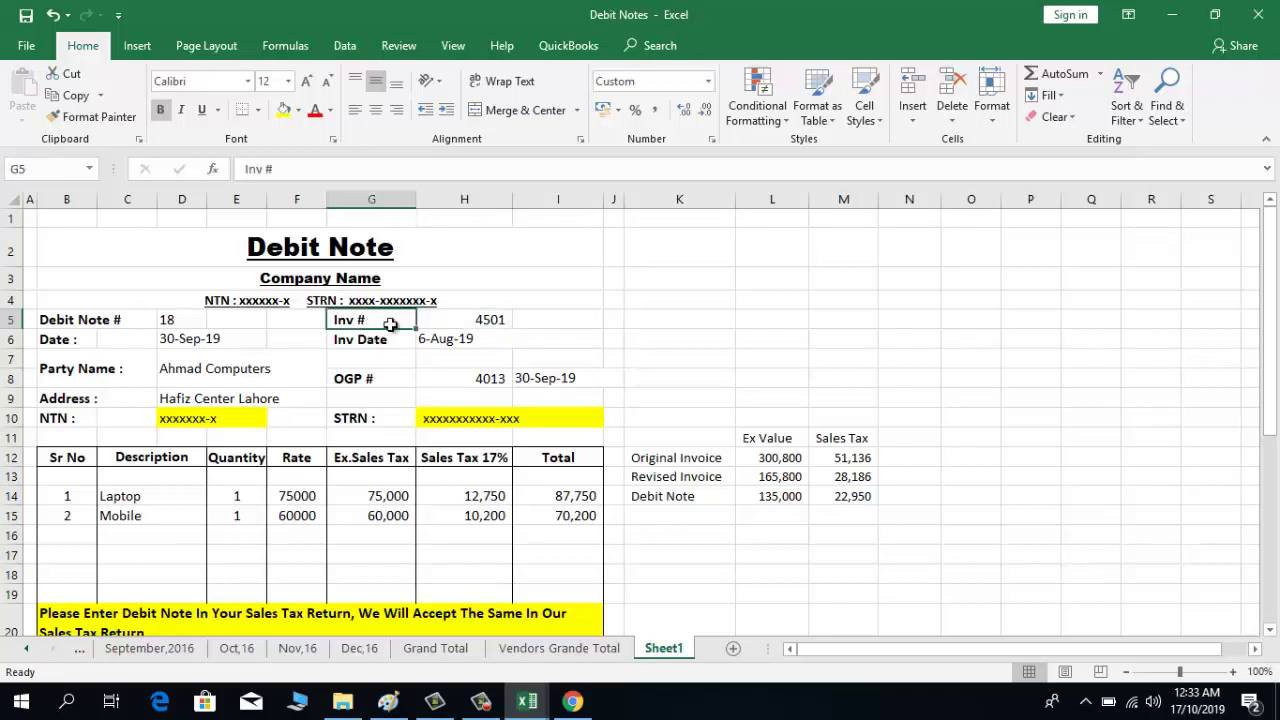
left_click(440, 320)
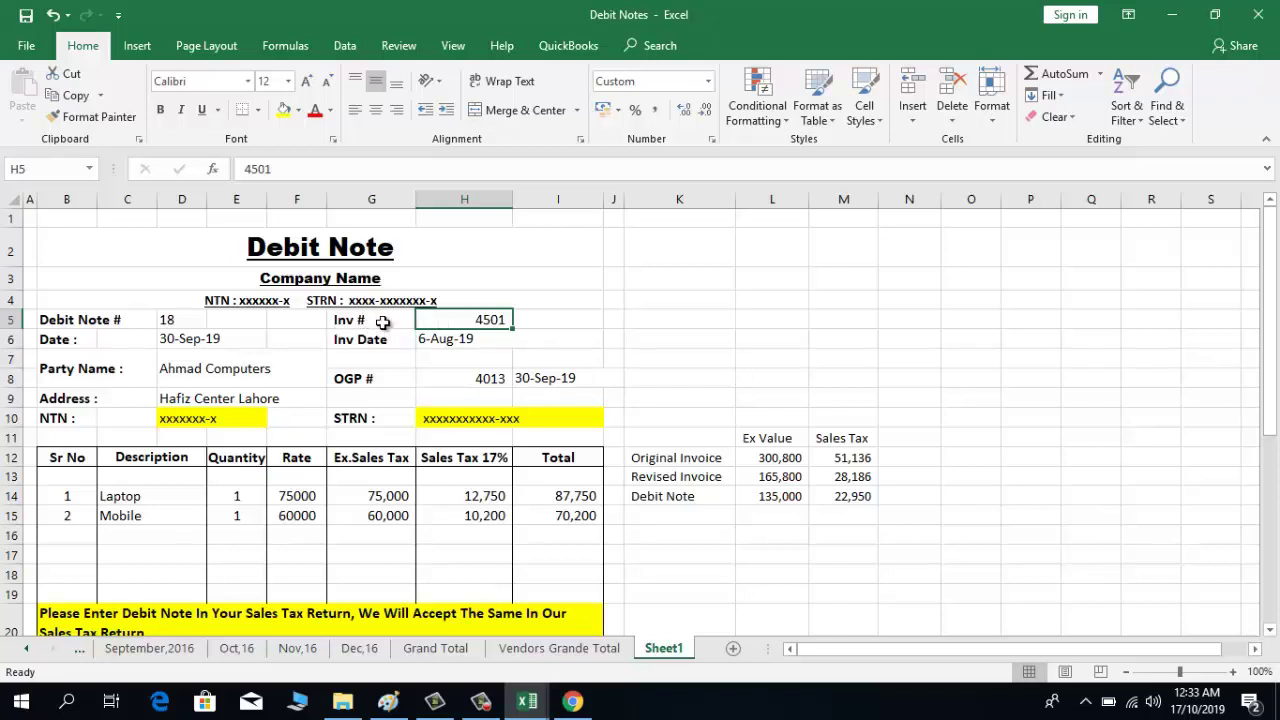
left_click(360, 354)
left_click(398, 340)
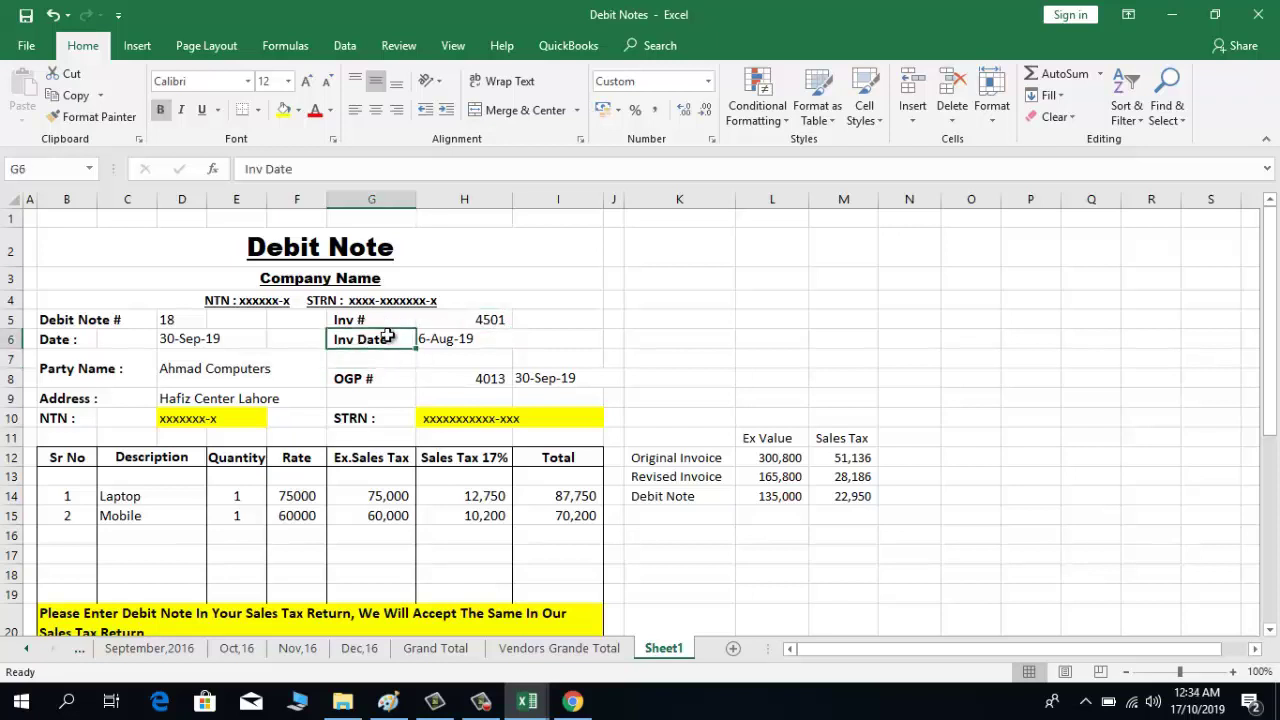
left_click(452, 336)
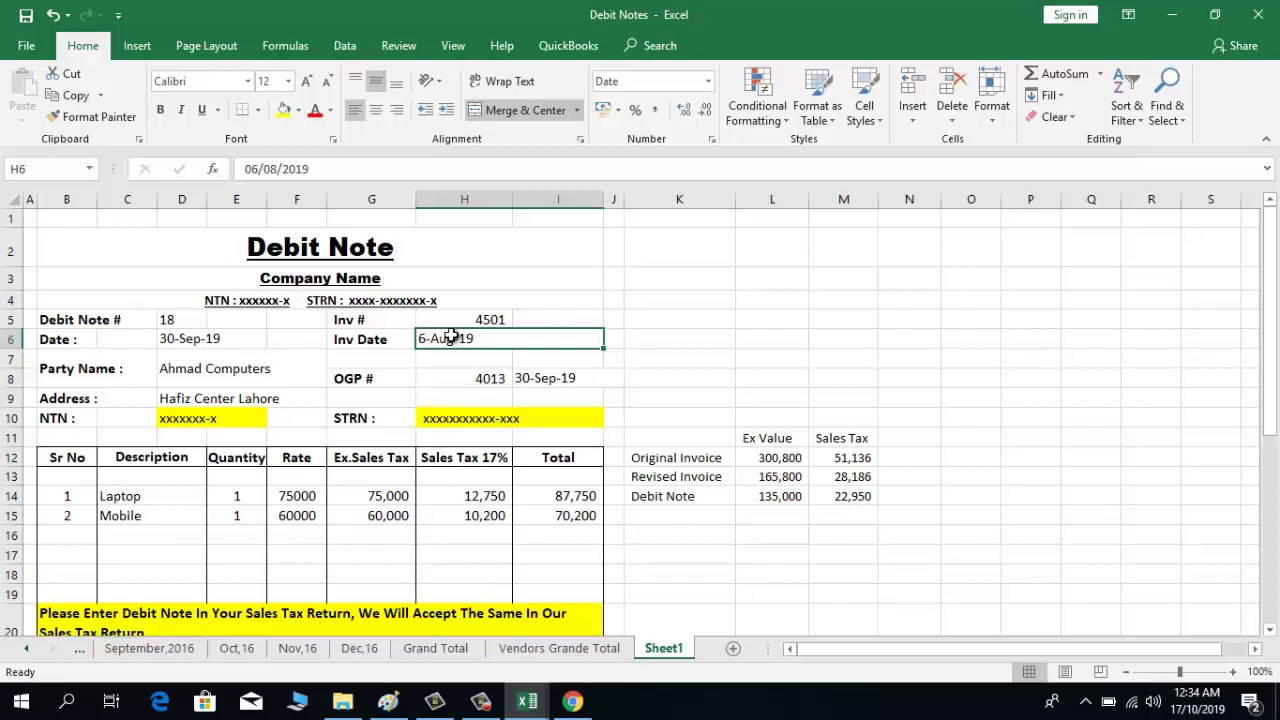
Check the party's NTN and STRN fields and the OGP number with its date on the debit note
left_click(113, 499)
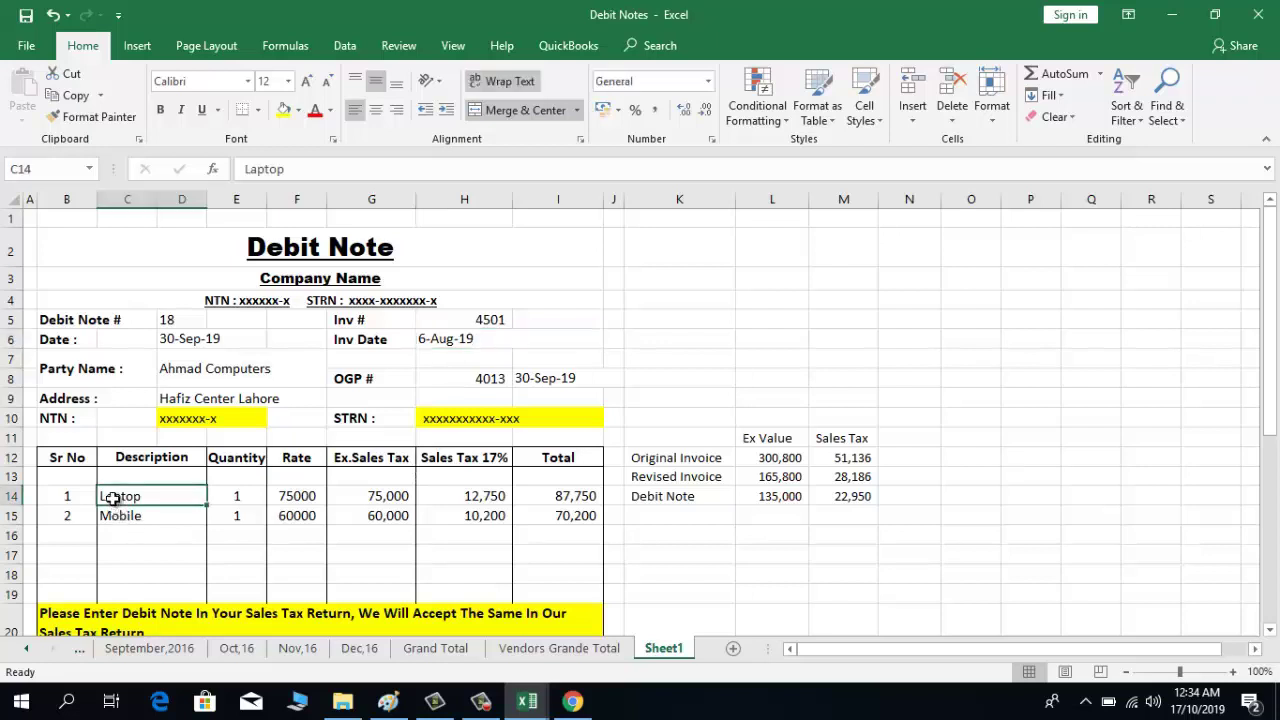
key("Down")
key("Down")
key("Down")
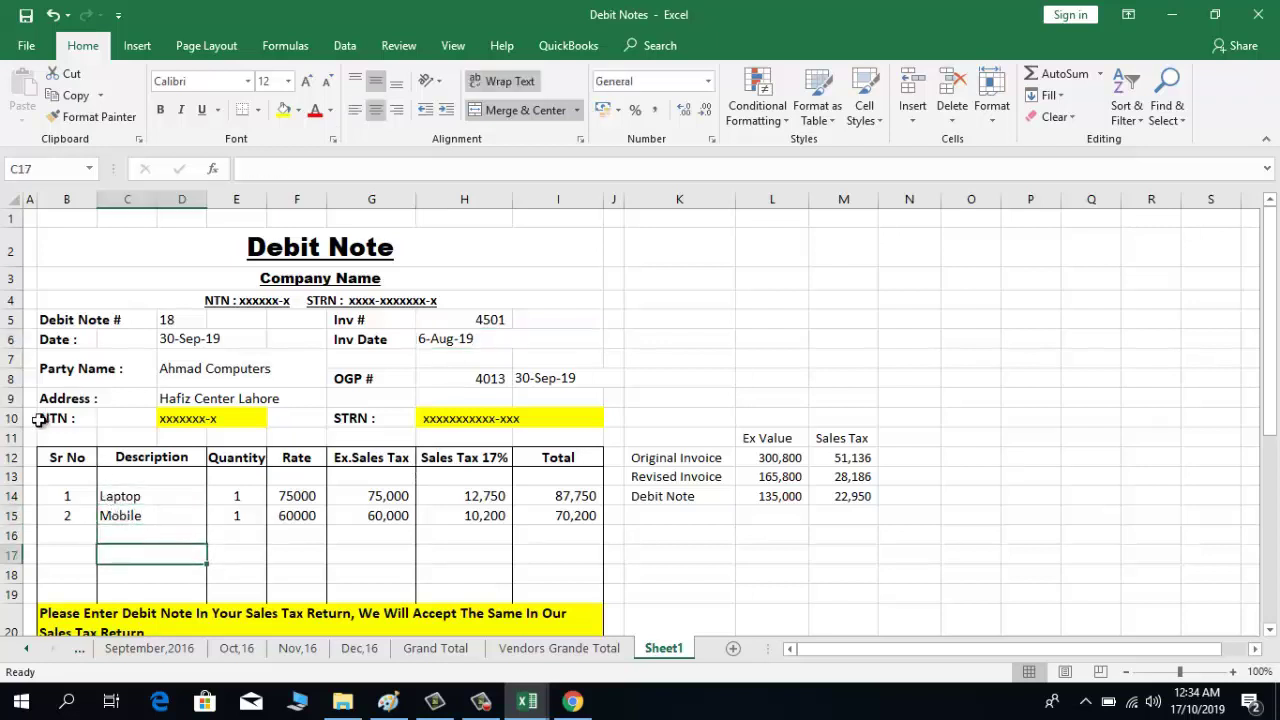
left_click(40, 420)
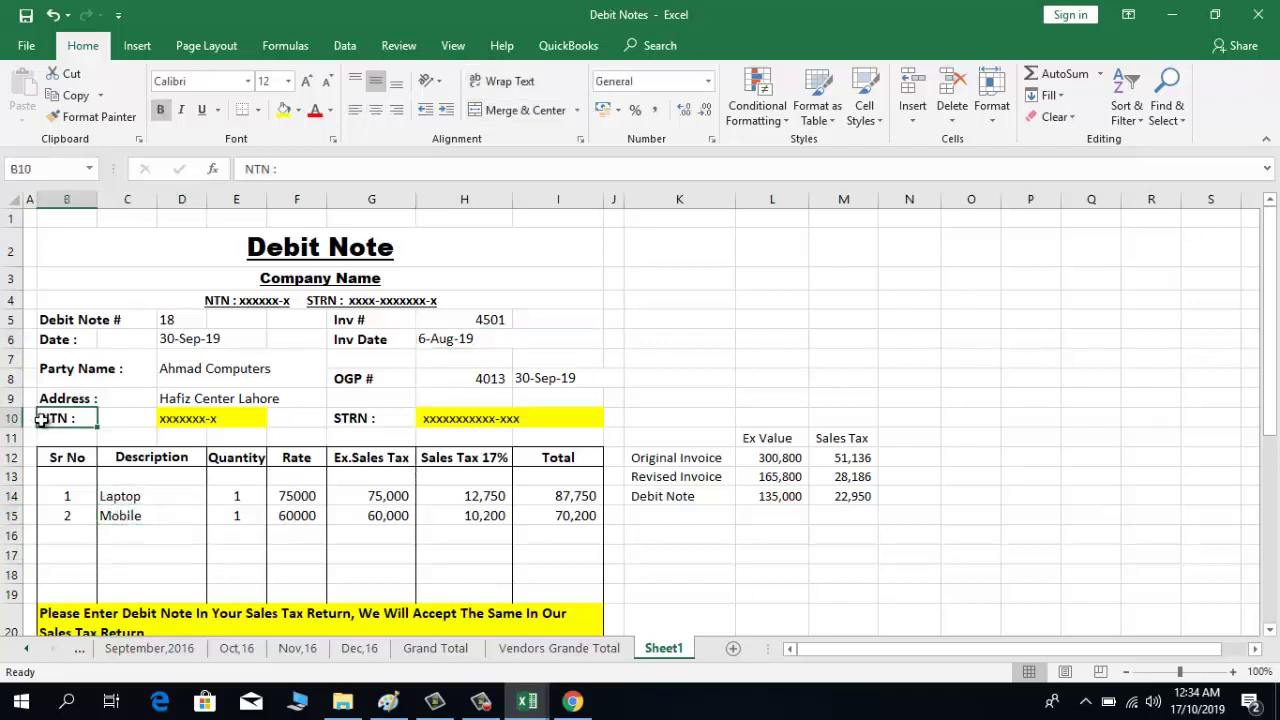
left_click(171, 413)
left_click(436, 424)
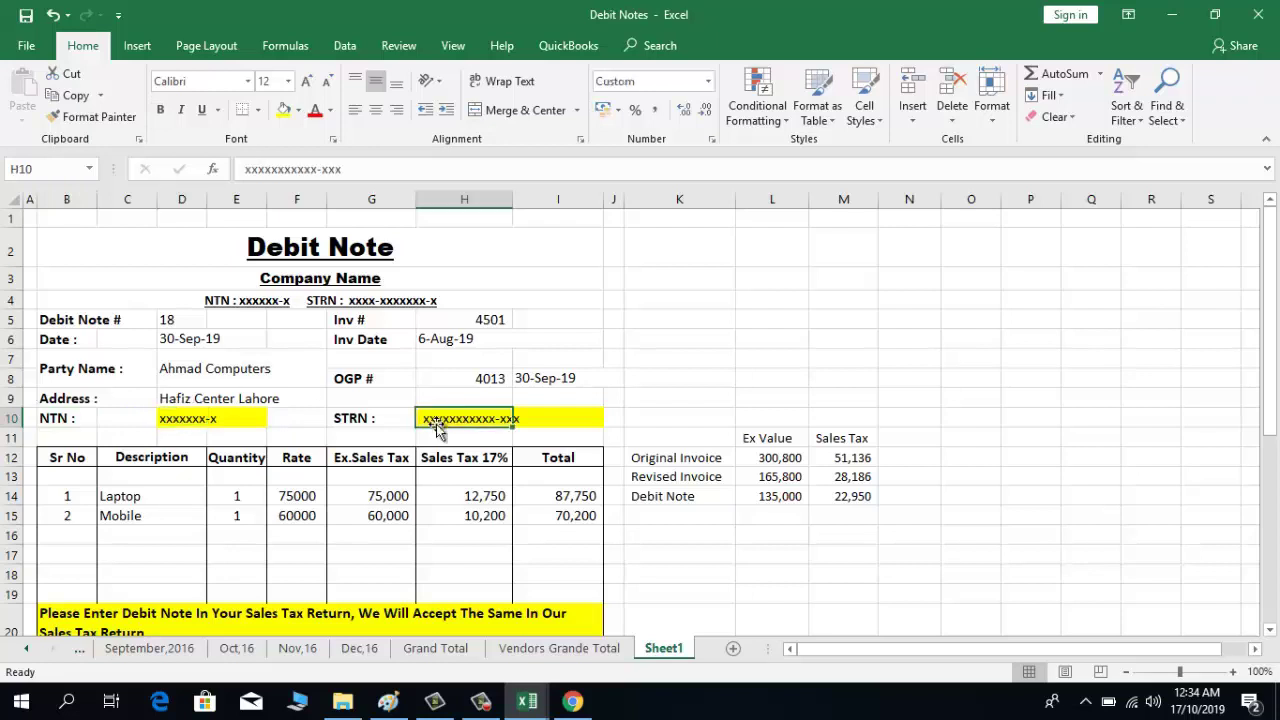
left_click(340, 383)
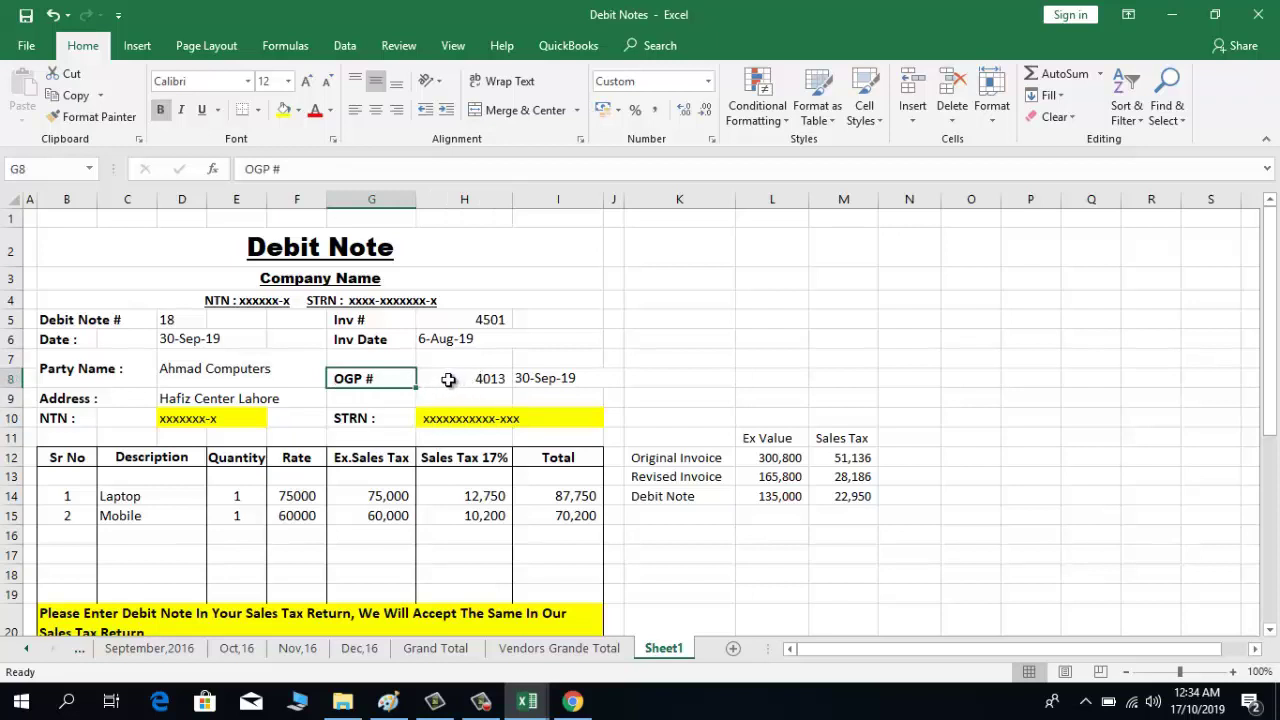
left_click(448, 379)
left_click(549, 377)
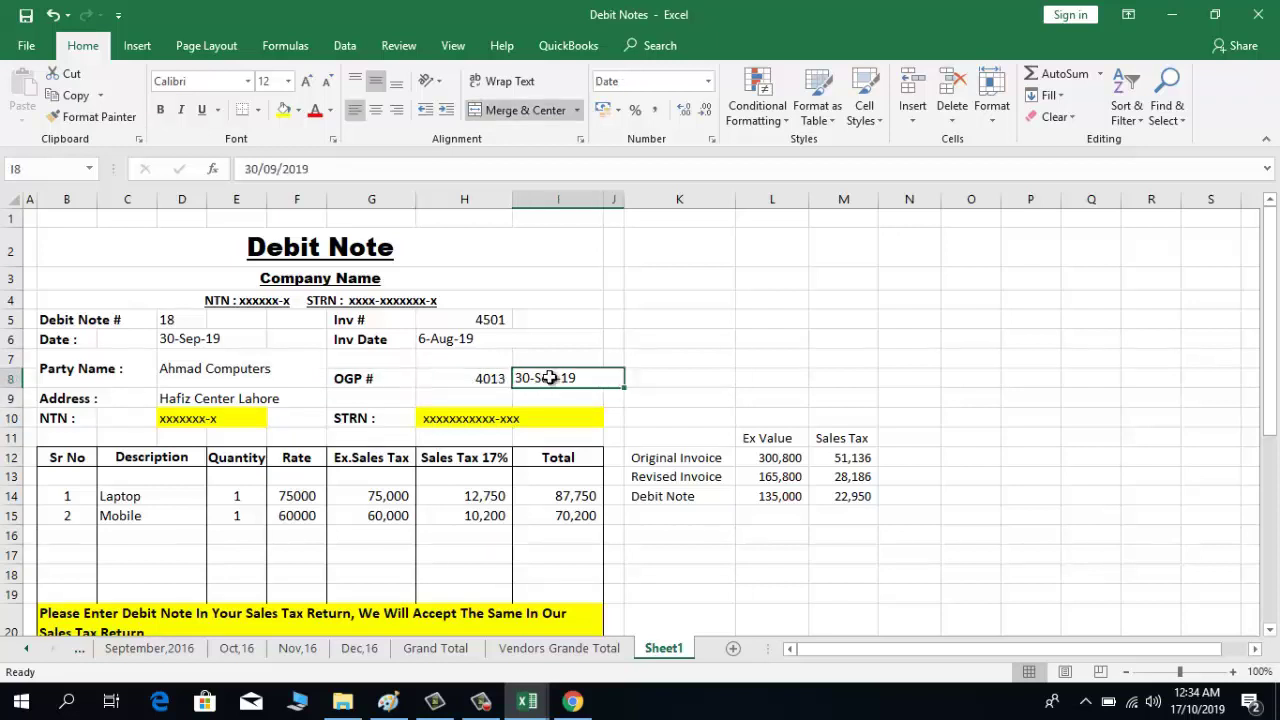
Examine the Laptop and Mobile line items, including their serial number, description, quantity and rate
left_click(66, 496)
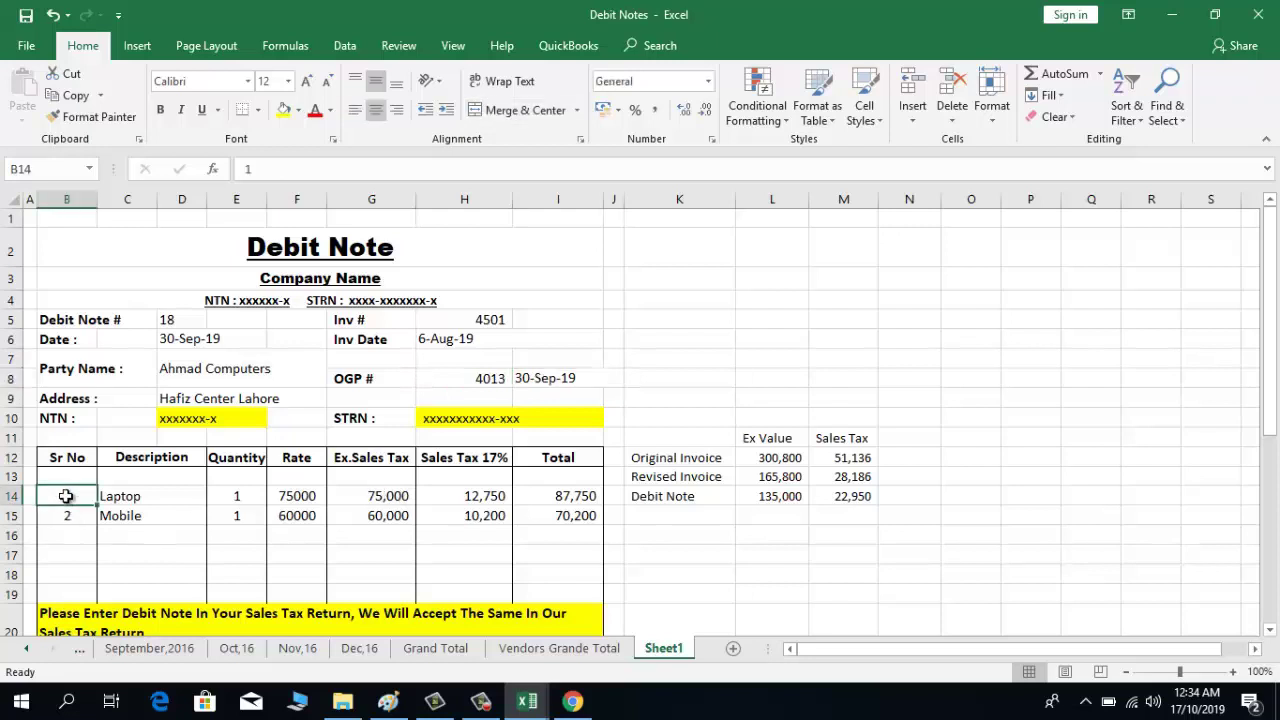
key("Down")
key("Down")
key("Down")
key("Down")
key("Down")
key("Down")
key("Down")
key("Down")
key("Down")
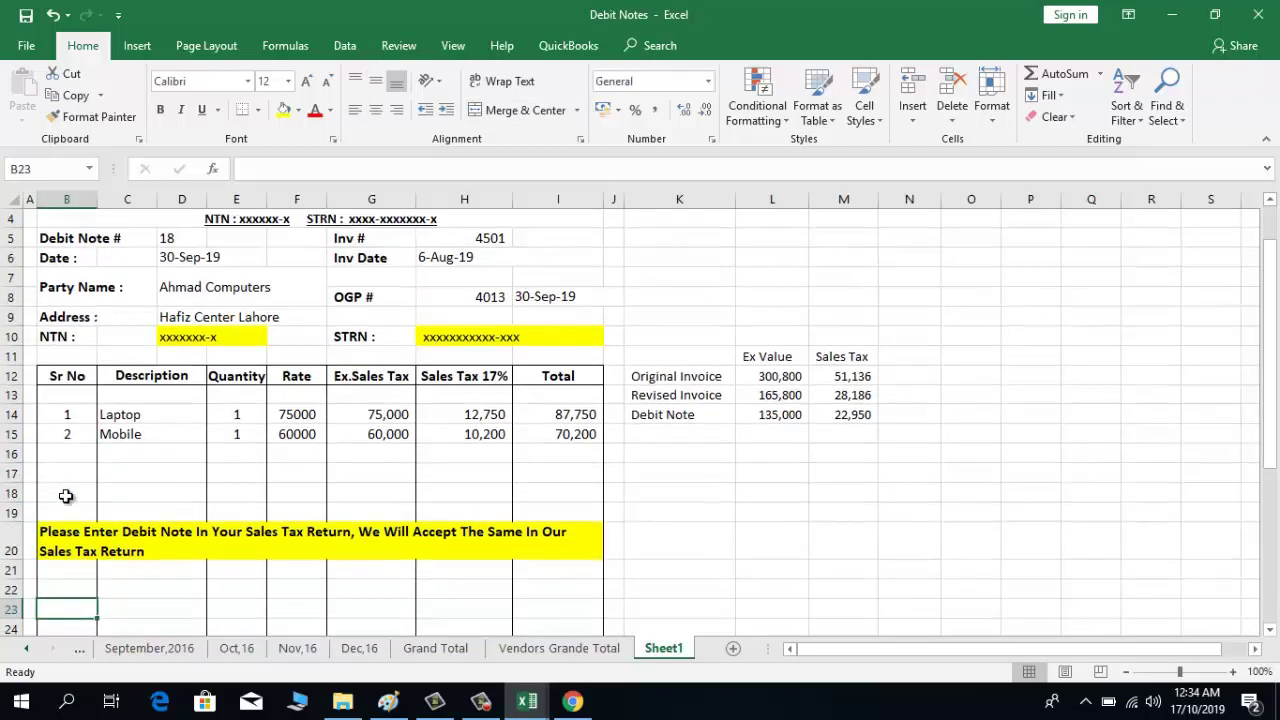
key("Up")
key("Up")
key("Up")
key("Up")
key("Up")
key("Up")
key("Up")
key("Up")
key("Right")
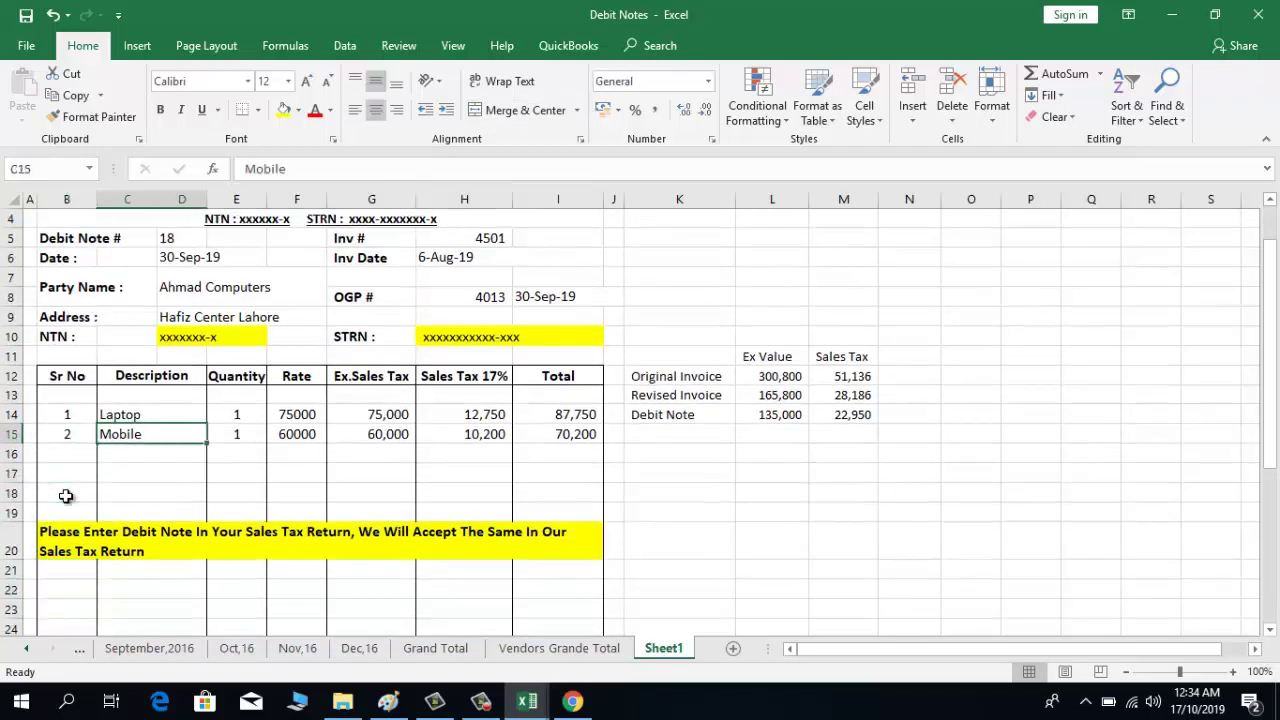
key("Up")
key("Right")
key("Right")
key("Down")
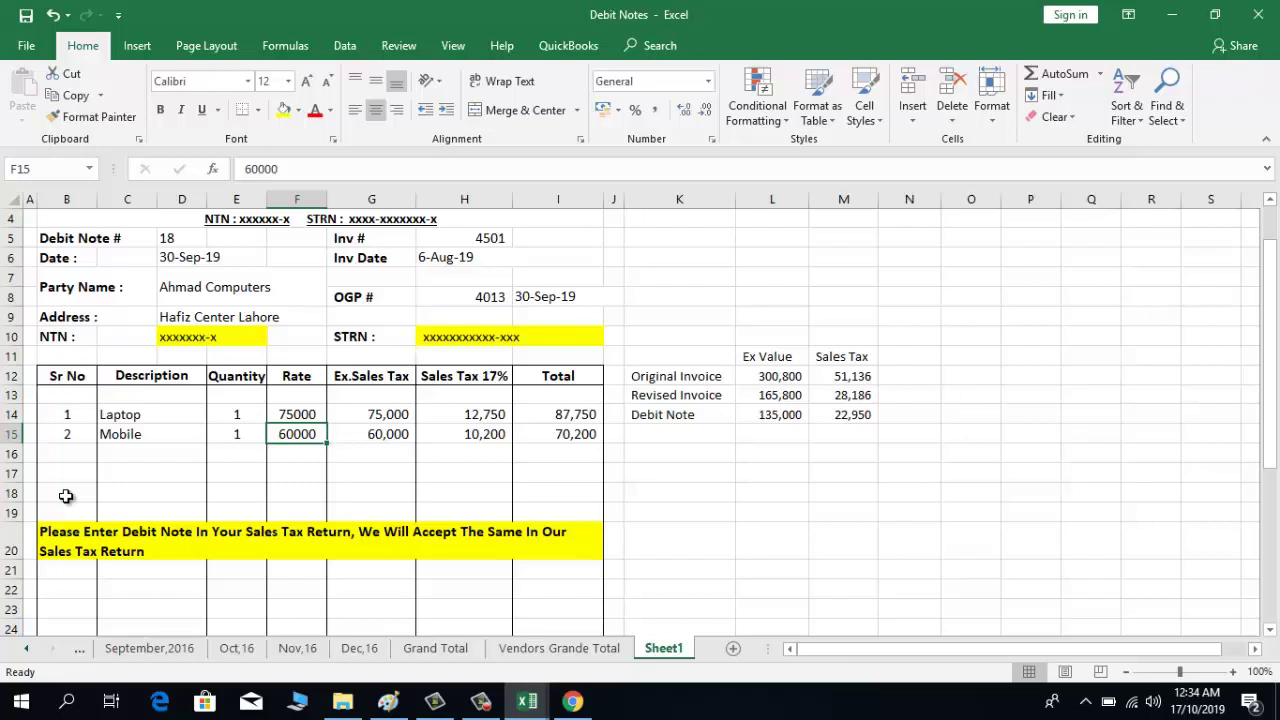
key("Left")
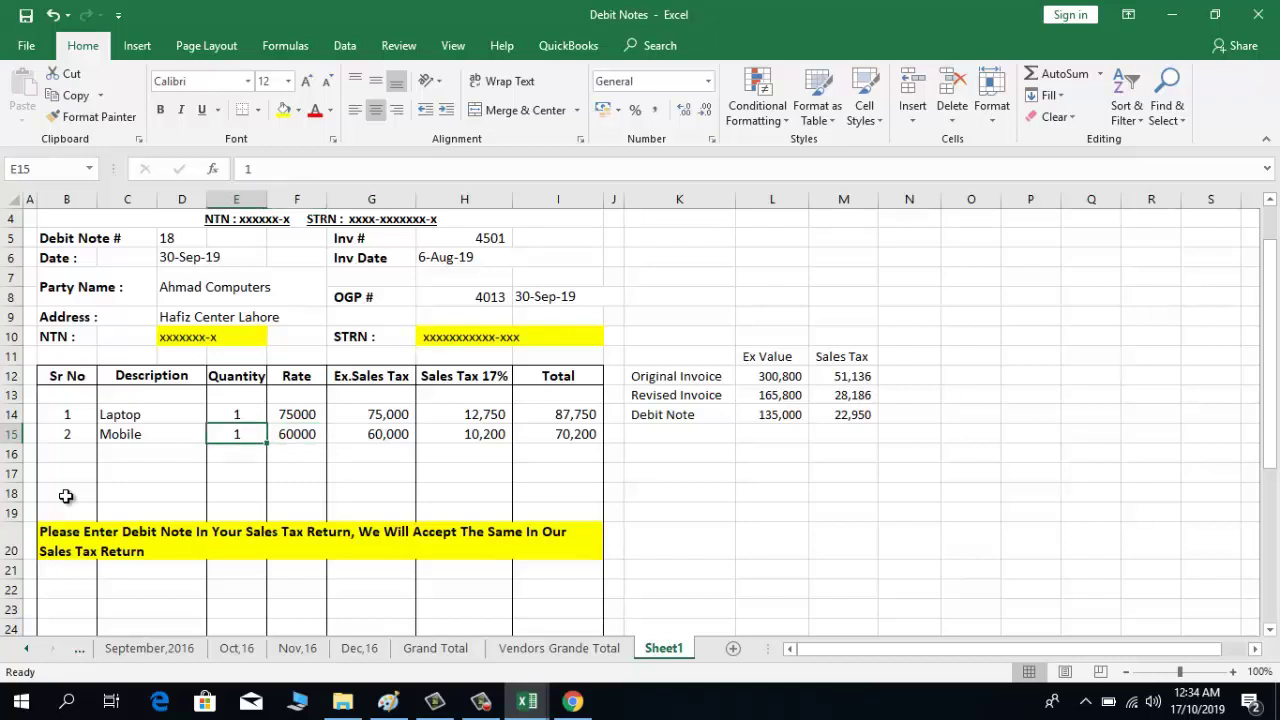
key("Right")
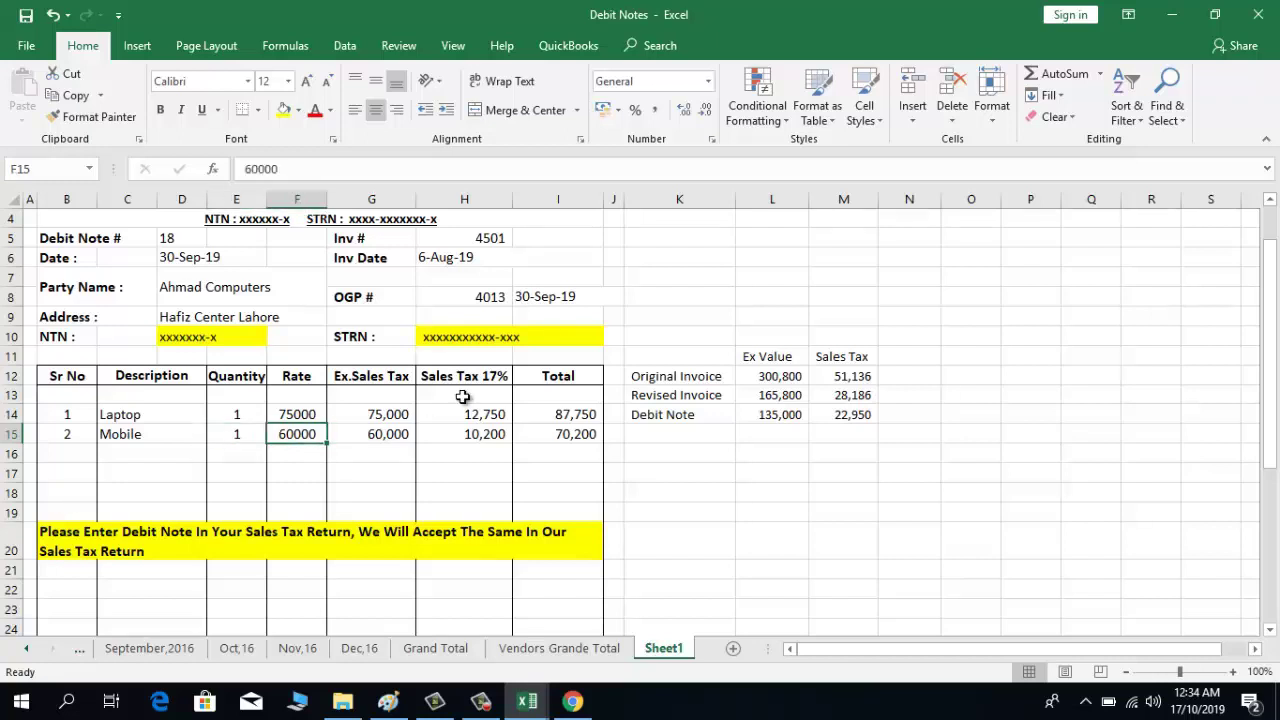
Read the highlighted instruction about entering the debit note in the sales tax return, and view the totals row beneath it
left_click(75, 546)
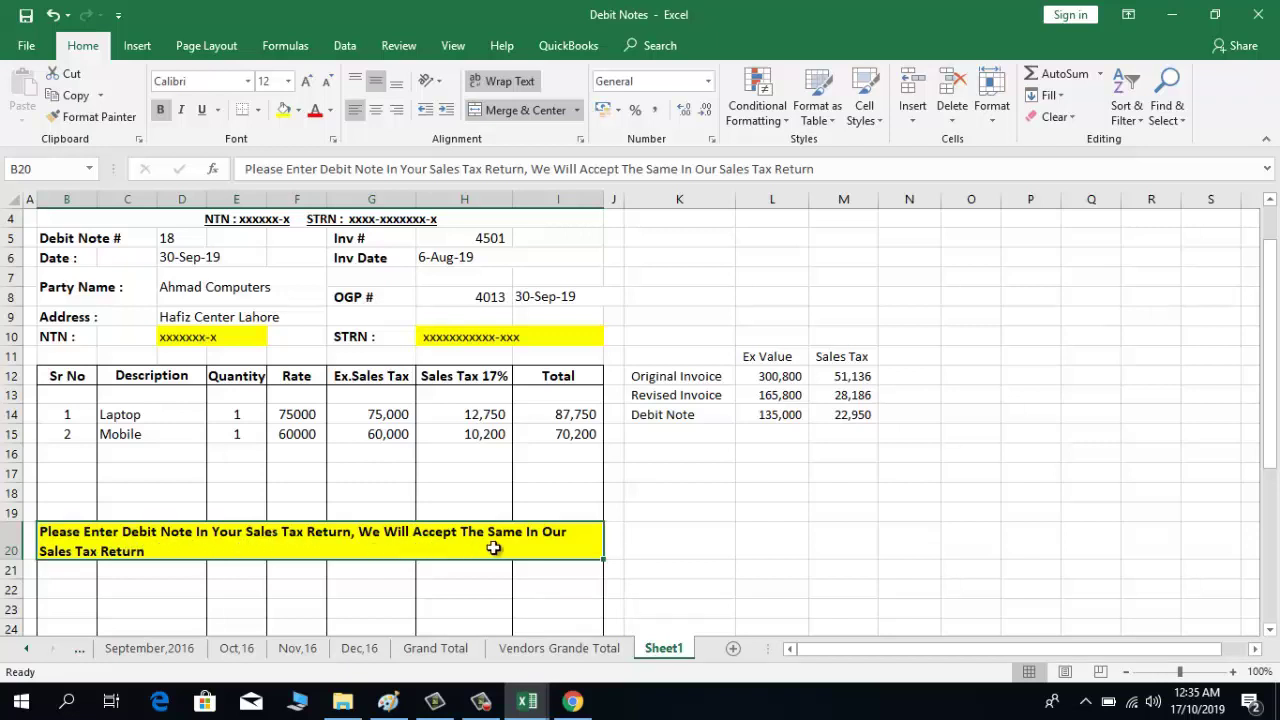
left_click(165, 578)
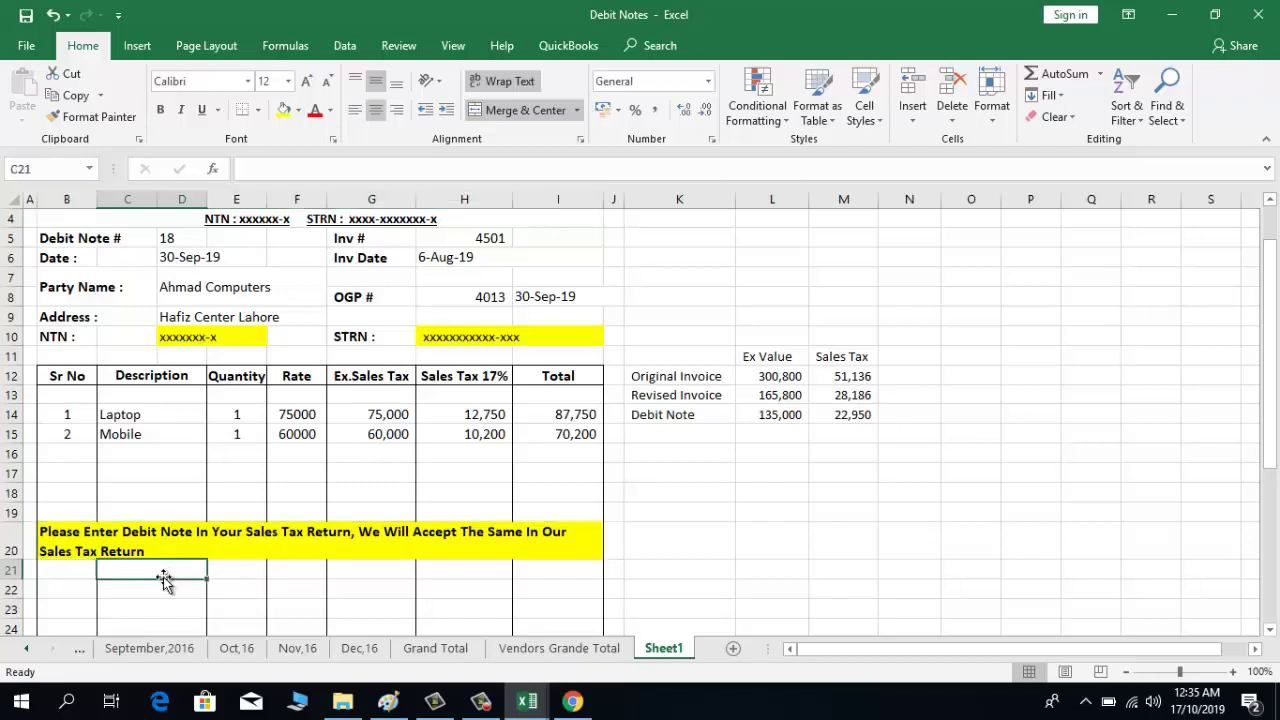
key("Down")
key("Down")
key("Down")
key("Down")
key("Down")
key("Down")
key("Down")
key("Down")
key("Up")
key("Up")
key("Up")
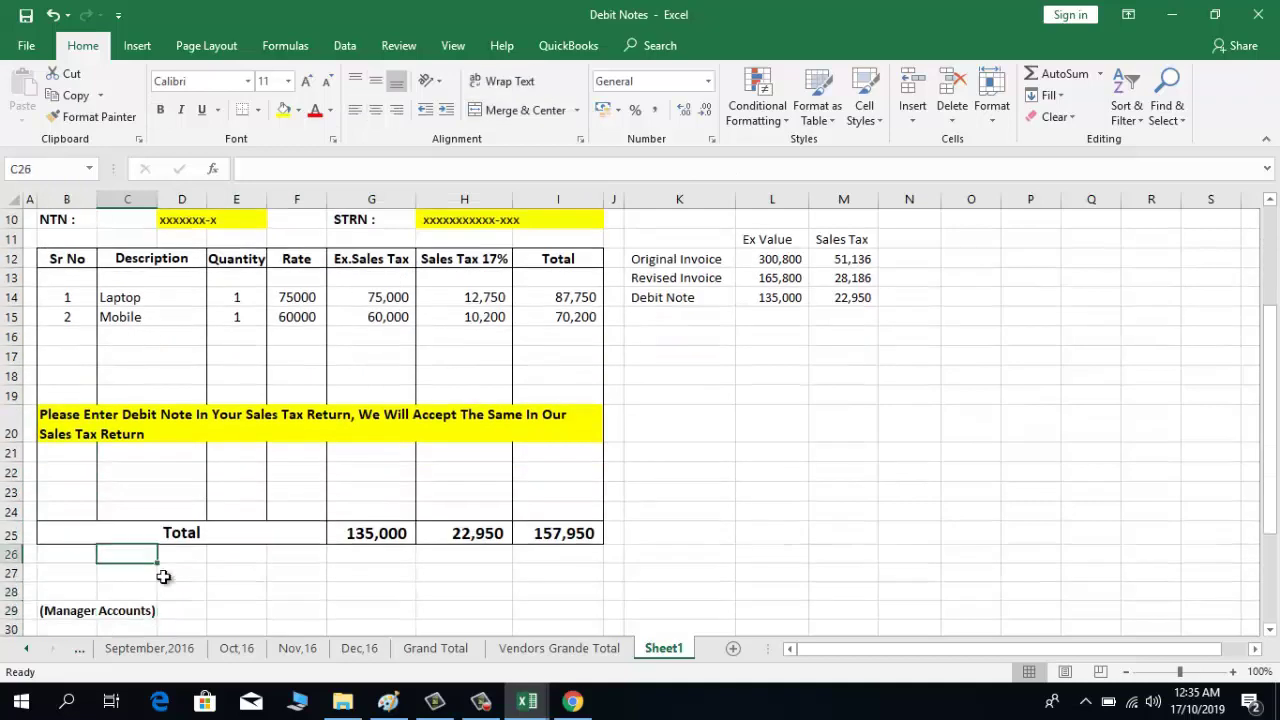
Review the Original Invoice row of the comparison table beside the debit note, including its ex value and sales tax
key("Up")
key("Up")
key("Up")
key("Up")
key("Up")
key("Up")
key("Up")
key("Up")
key("Up")
key("Up")
key("Up")
key("Up")
key("Up")
key("Up")
key("Up")
key("Up")
key("Up")
key("Up")
key("Up")
key("Up")
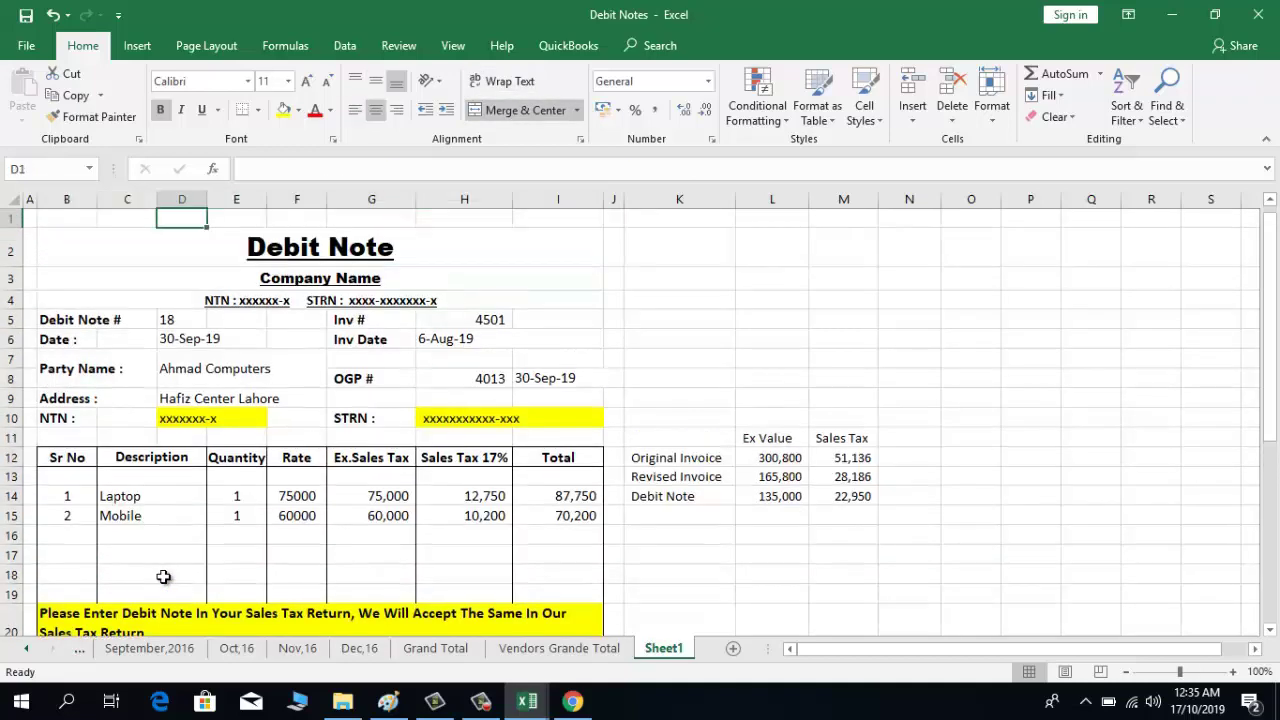
key("Down")
key("Down")
key("Down")
key("Down")
key("Down")
key("Down")
key("Down")
key("Down")
key("Right")
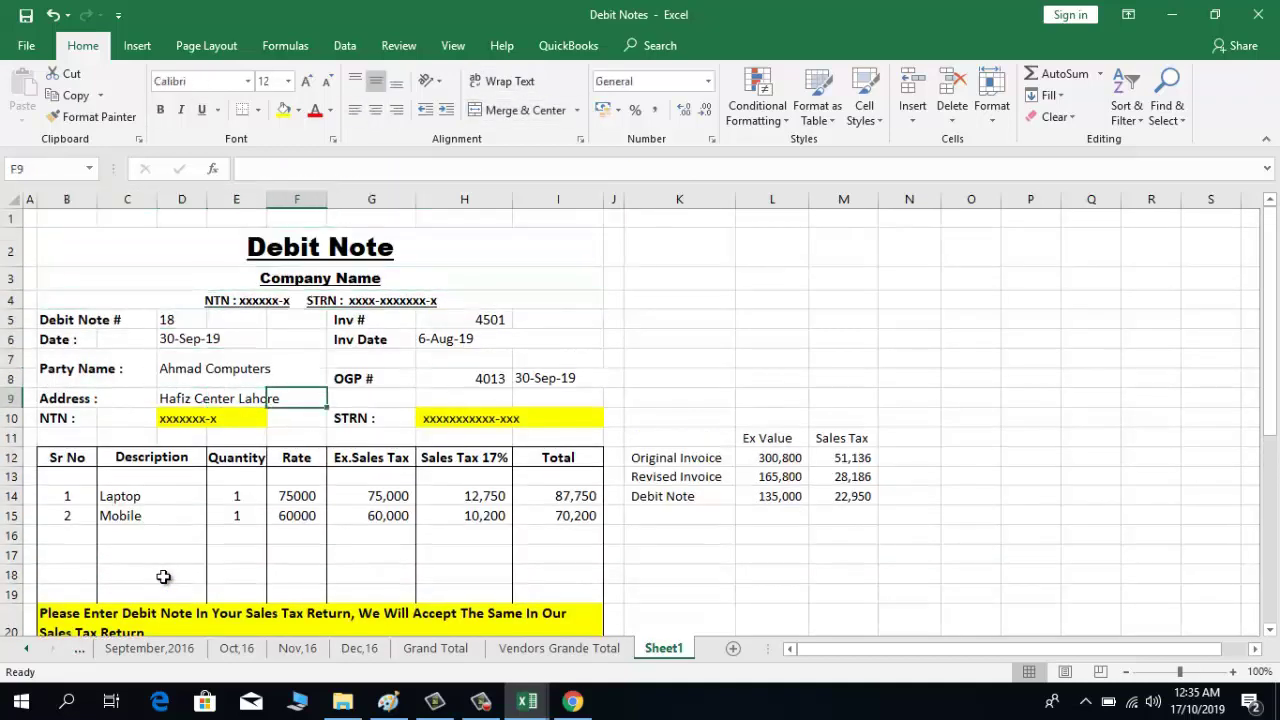
key("Right")
key("Right")
key("Right")
key("Right")
key("Right")
key("Down")
key("Down")
key("Down")
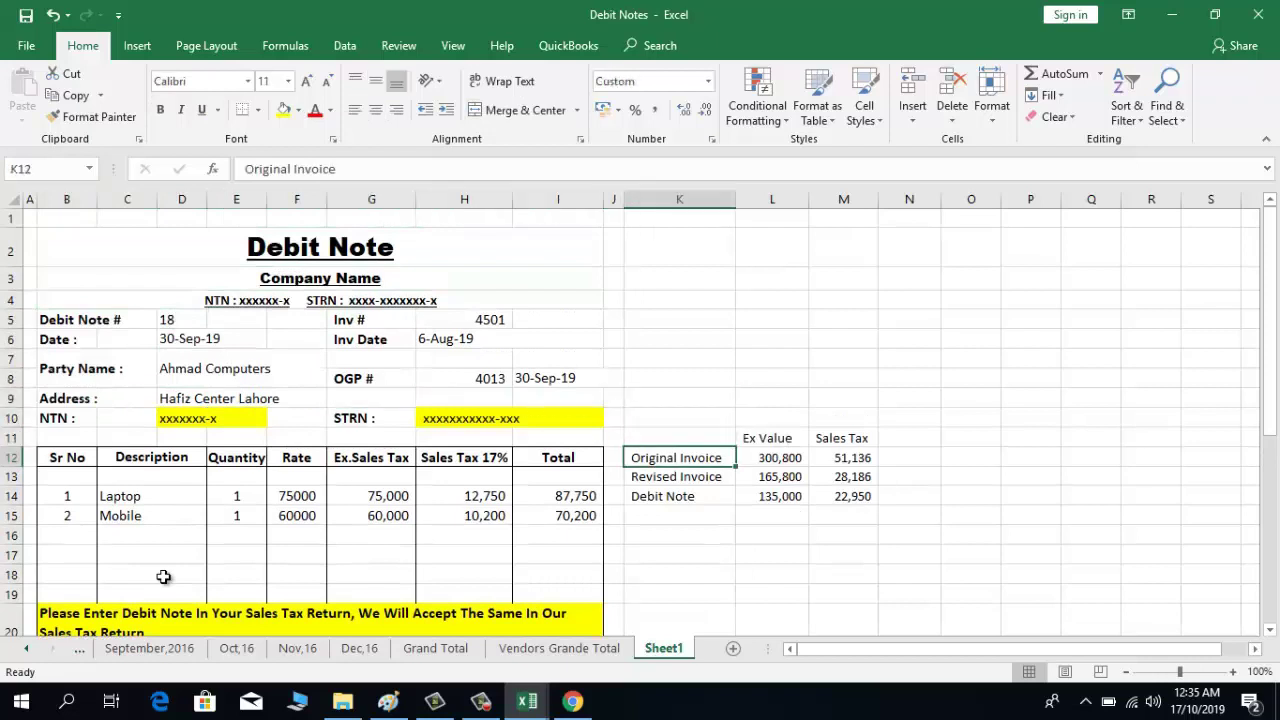
key("Right")
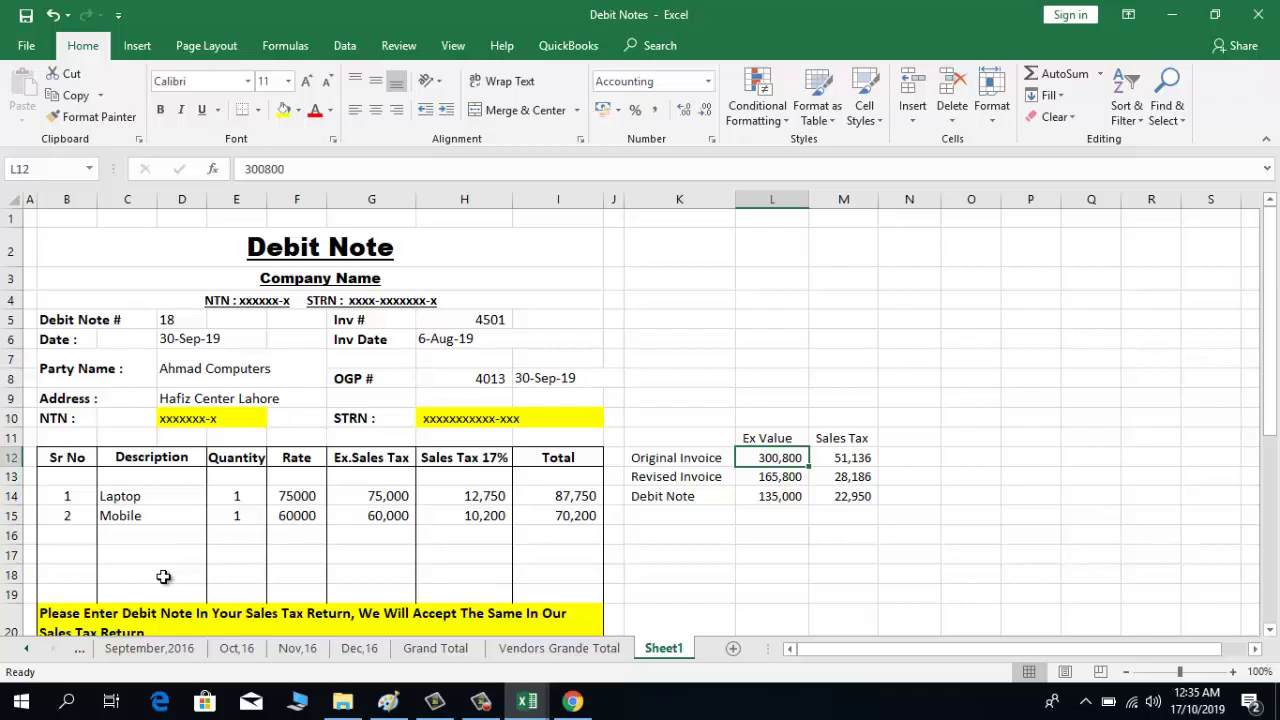
key("Right")
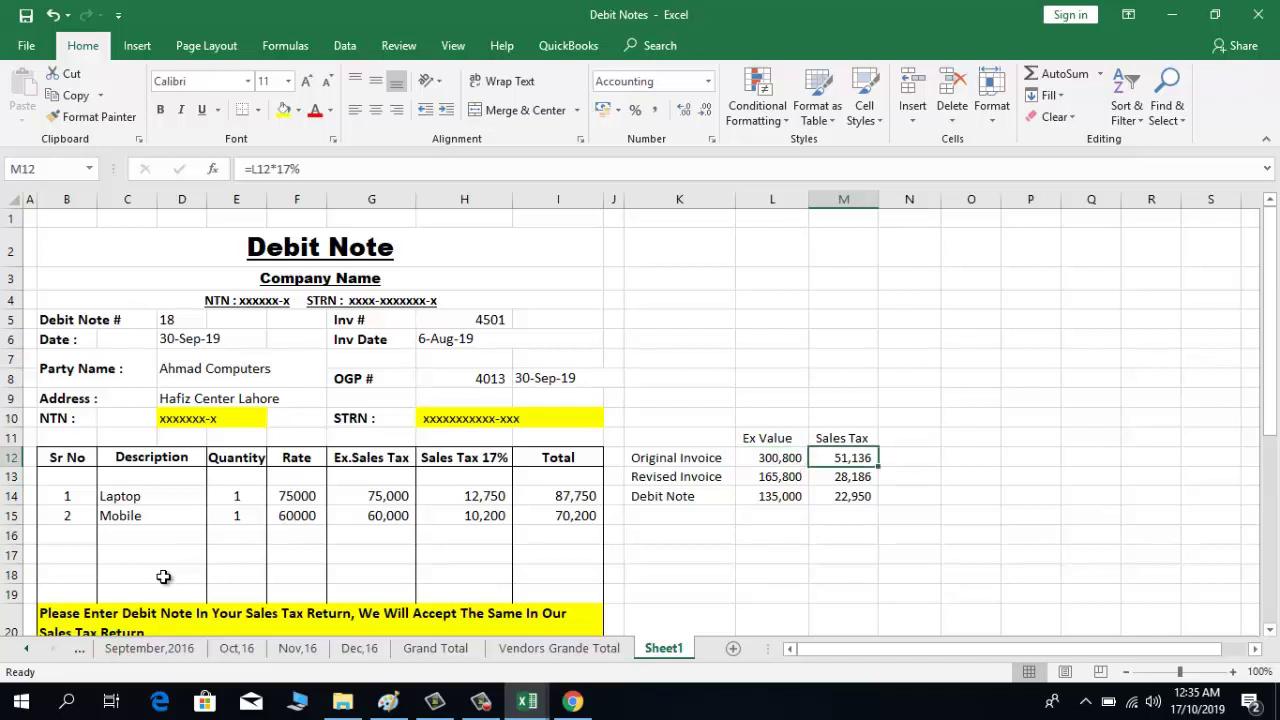
Review the Revised Invoice and Debit Note rows of the comparison table, and view the debit note's totals row
key("Down")
key("Left")
key("Left")
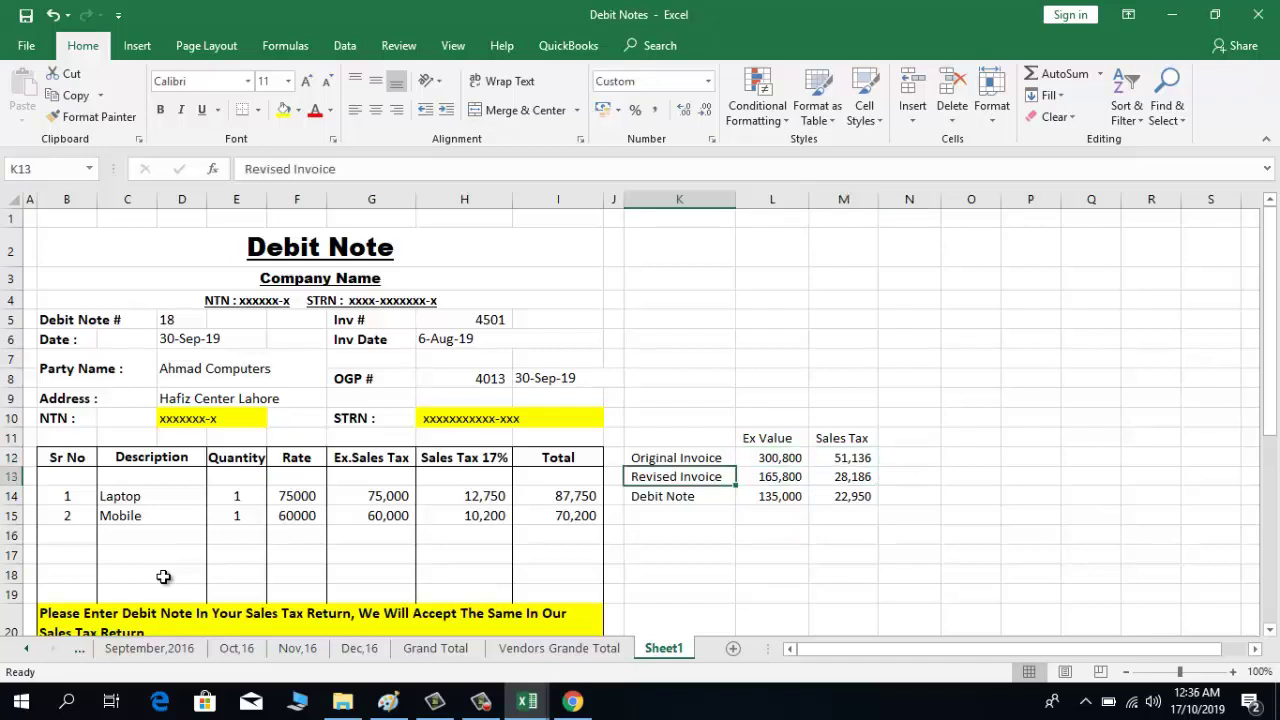
key("Right")
key("Down")
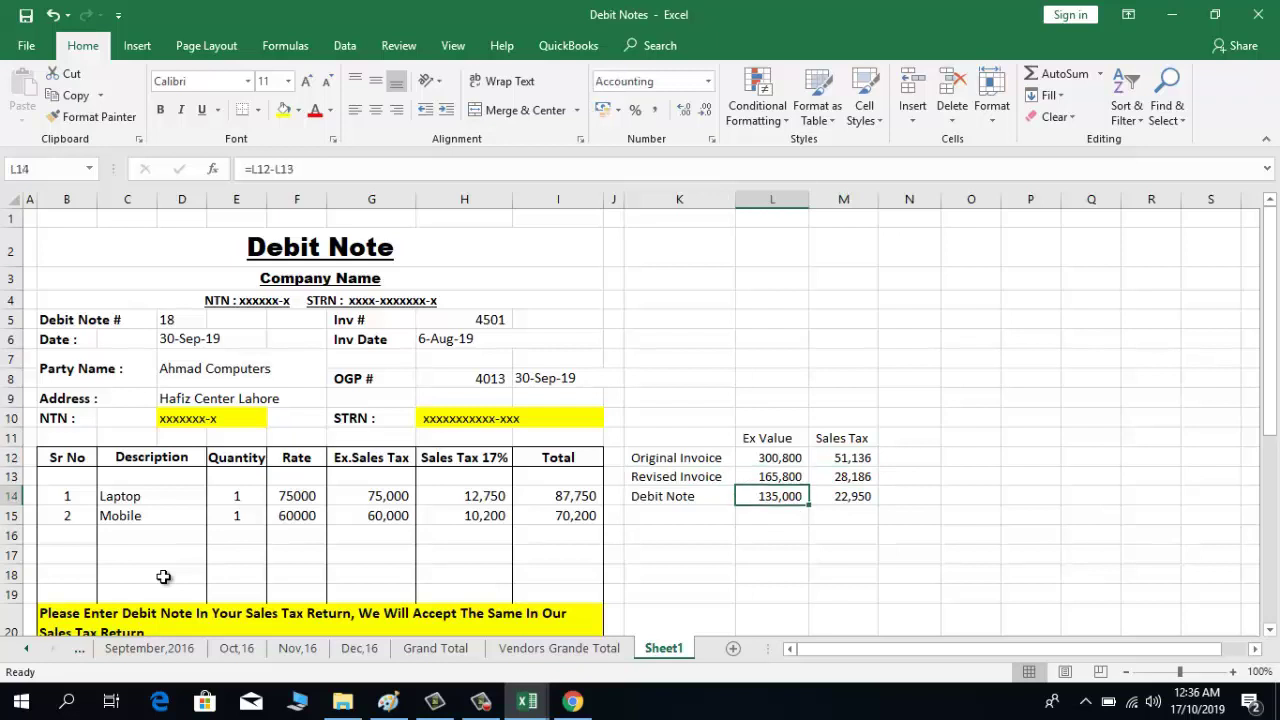
key("Down")
key("Down")
key("Down")
key("Down")
key("Down")
key("Down")
key("Down")
key("Down")
key("Down")
key("Down")
key("Down")
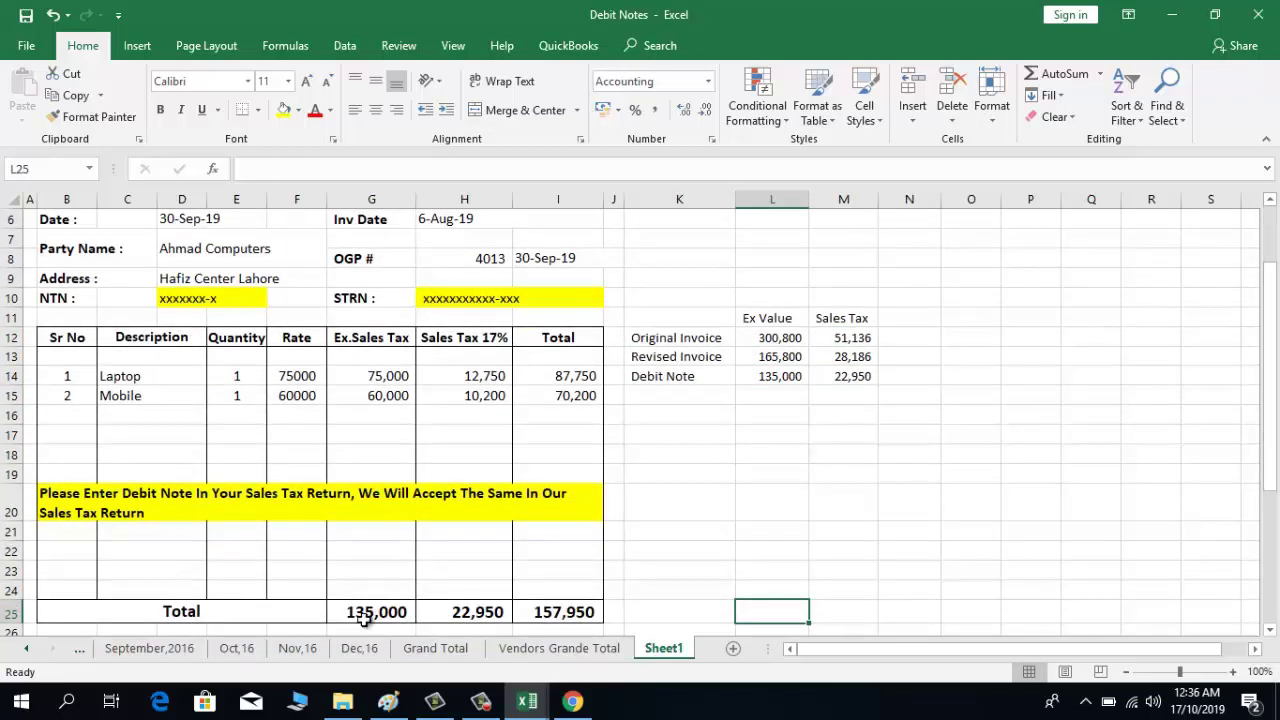
Examine how the Revised Invoice's ex value and sales tax are calculated, leaving the existing cells in place
left_click(686, 357)
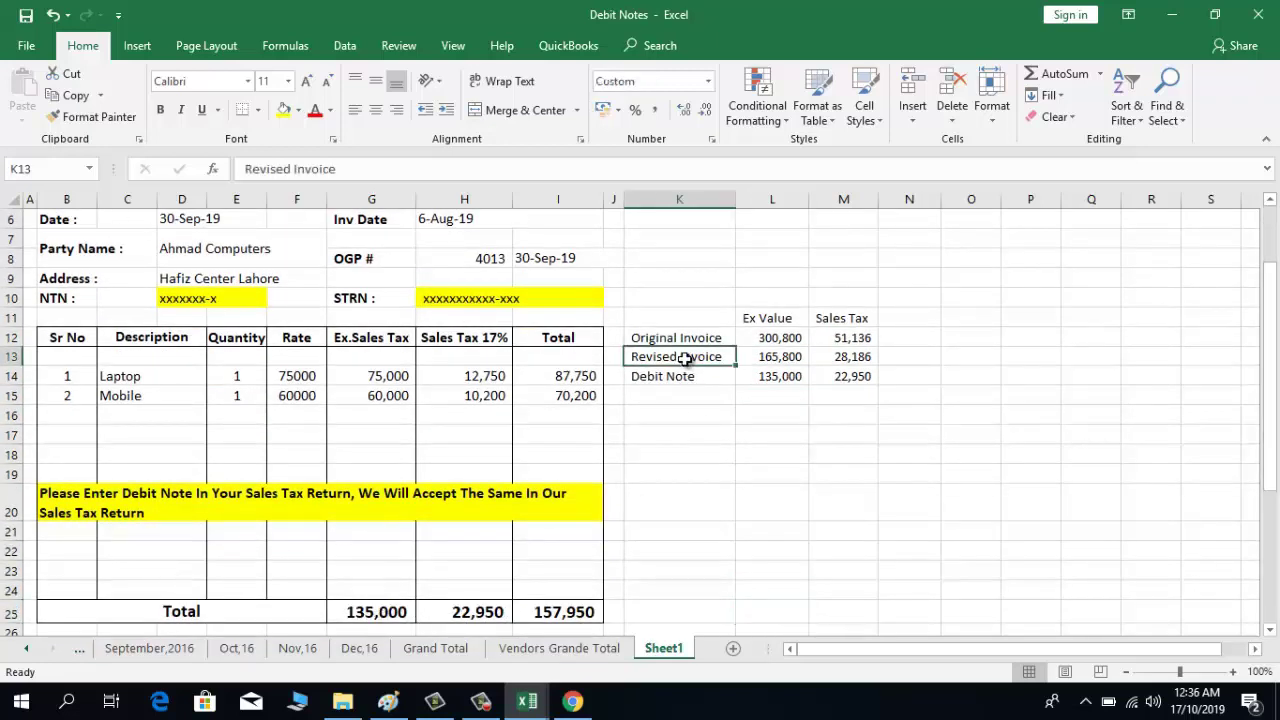
left_click(760, 358)
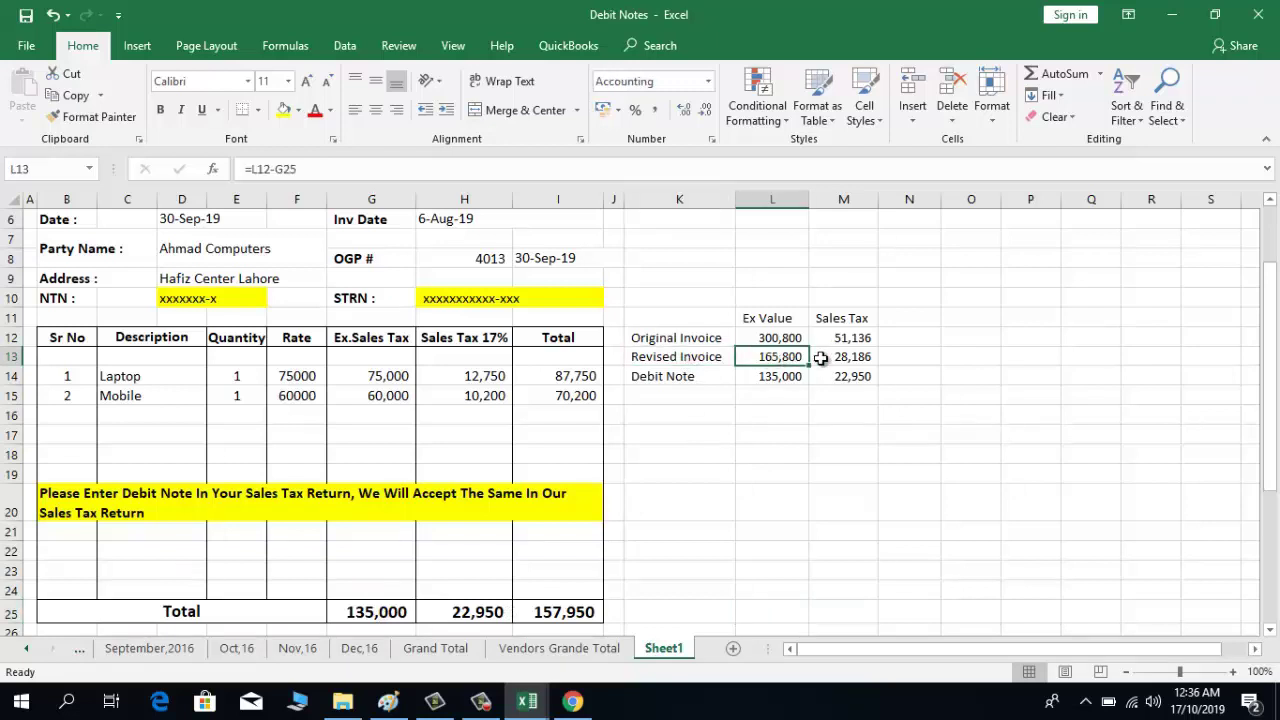
left_click(826, 358)
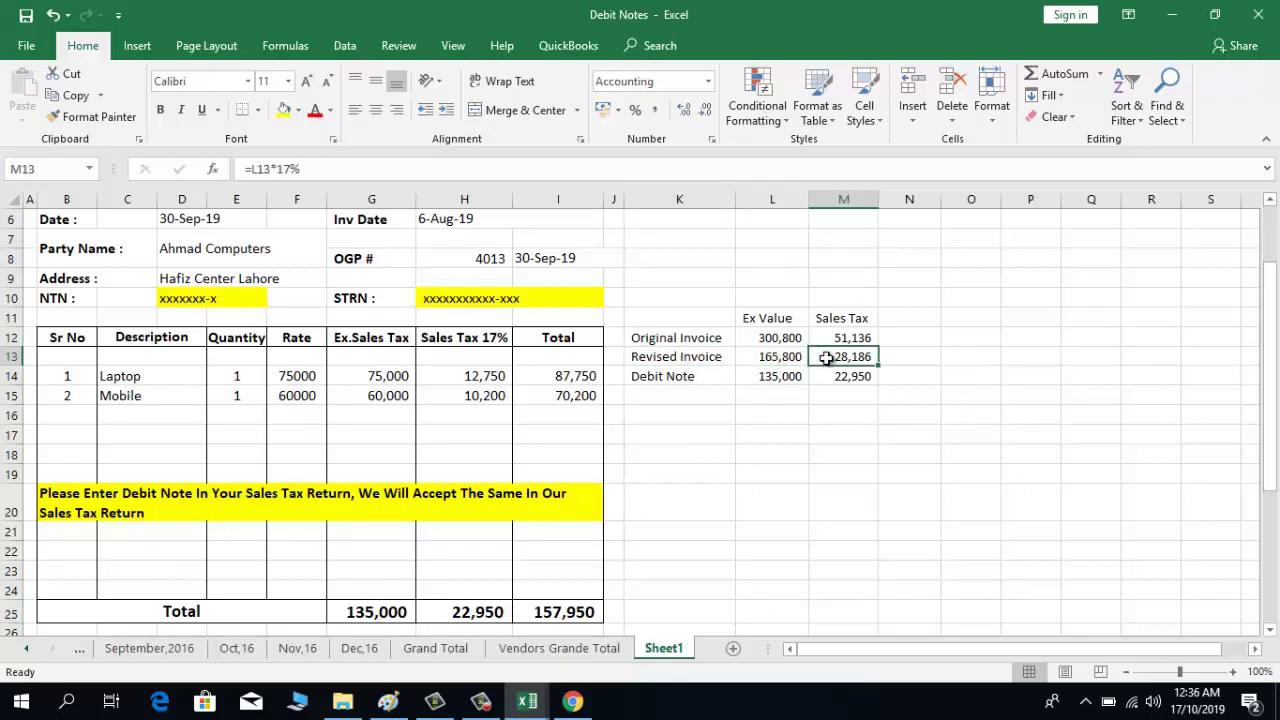
left_click(706, 357)
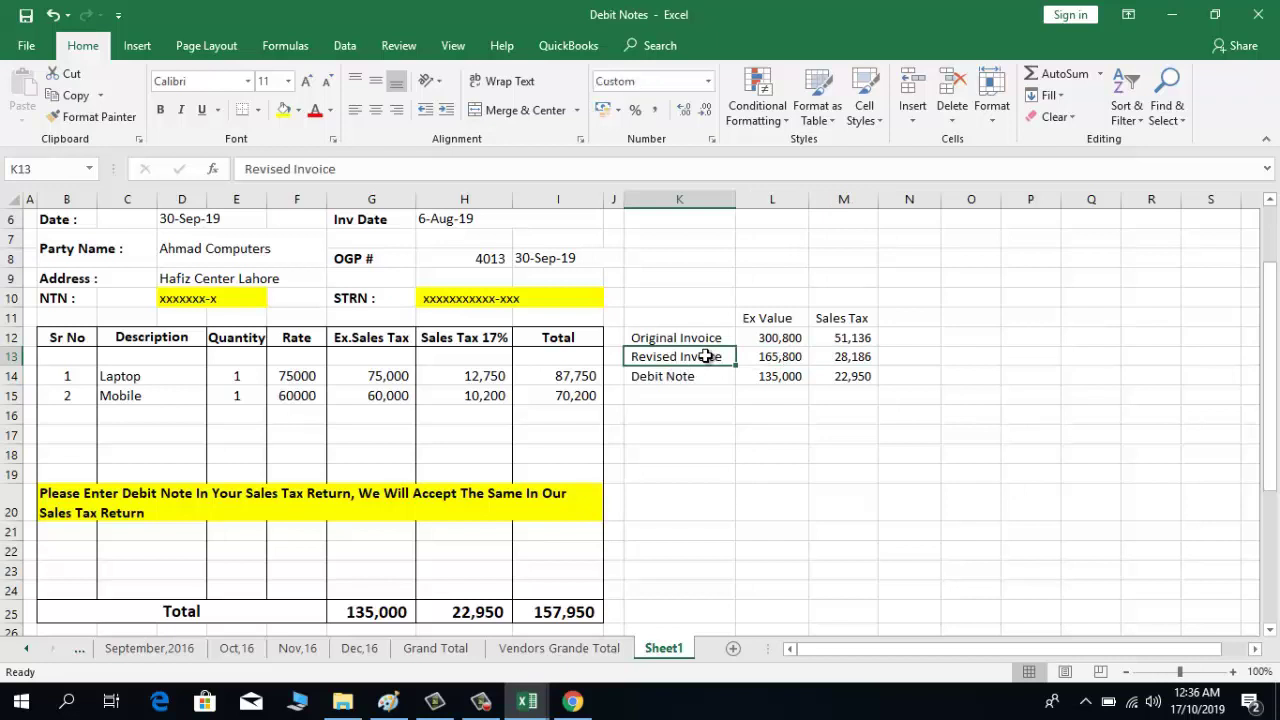
left_click_drag(706, 357, 705, 338)
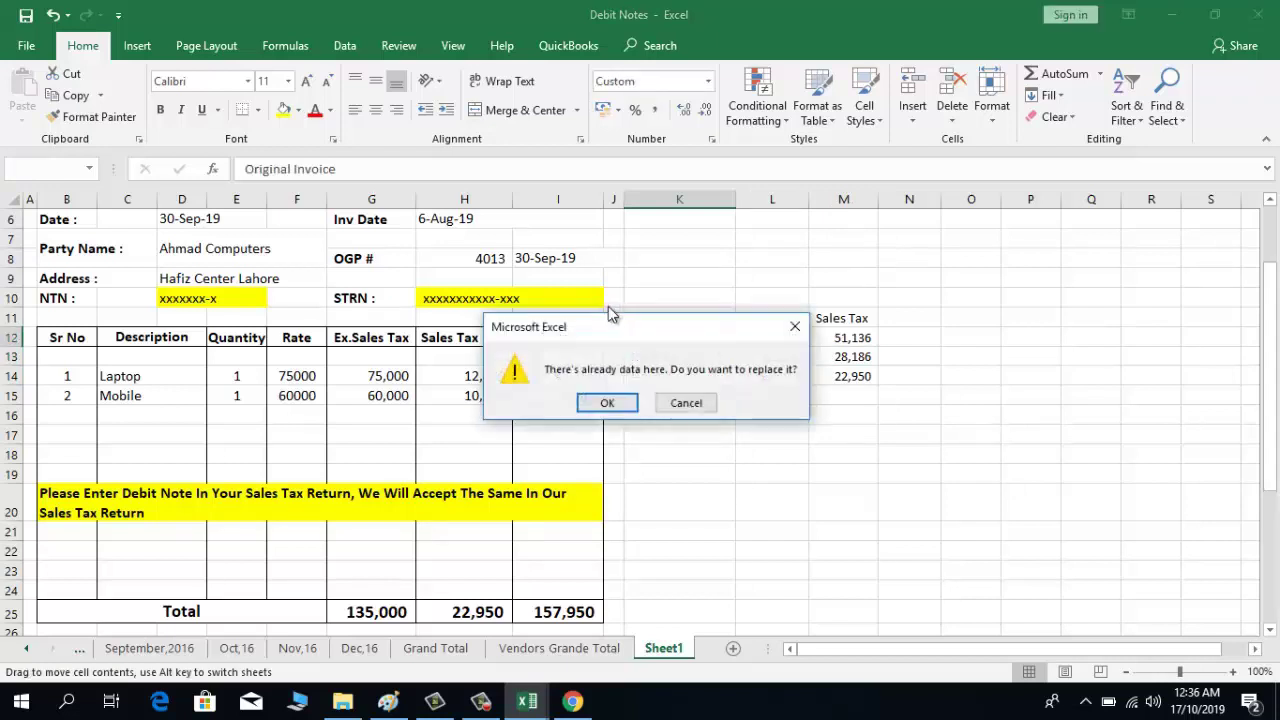
left_click(795, 326)
Check the original invoice's number and date at the head of the debit note
left_click(414, 264)
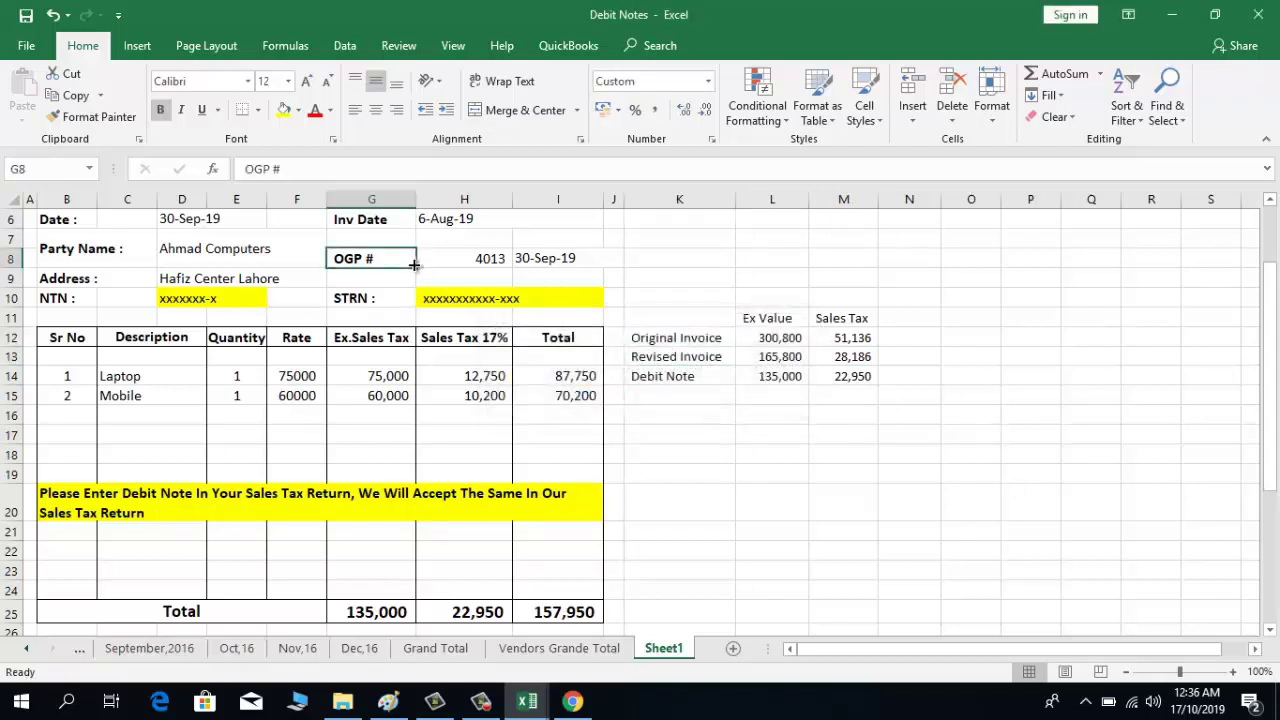
key("Up")
key("Up")
key("Up")
key("Up")
key("Up")
key("Down")
key("Down")
key("Right")
key("Right")
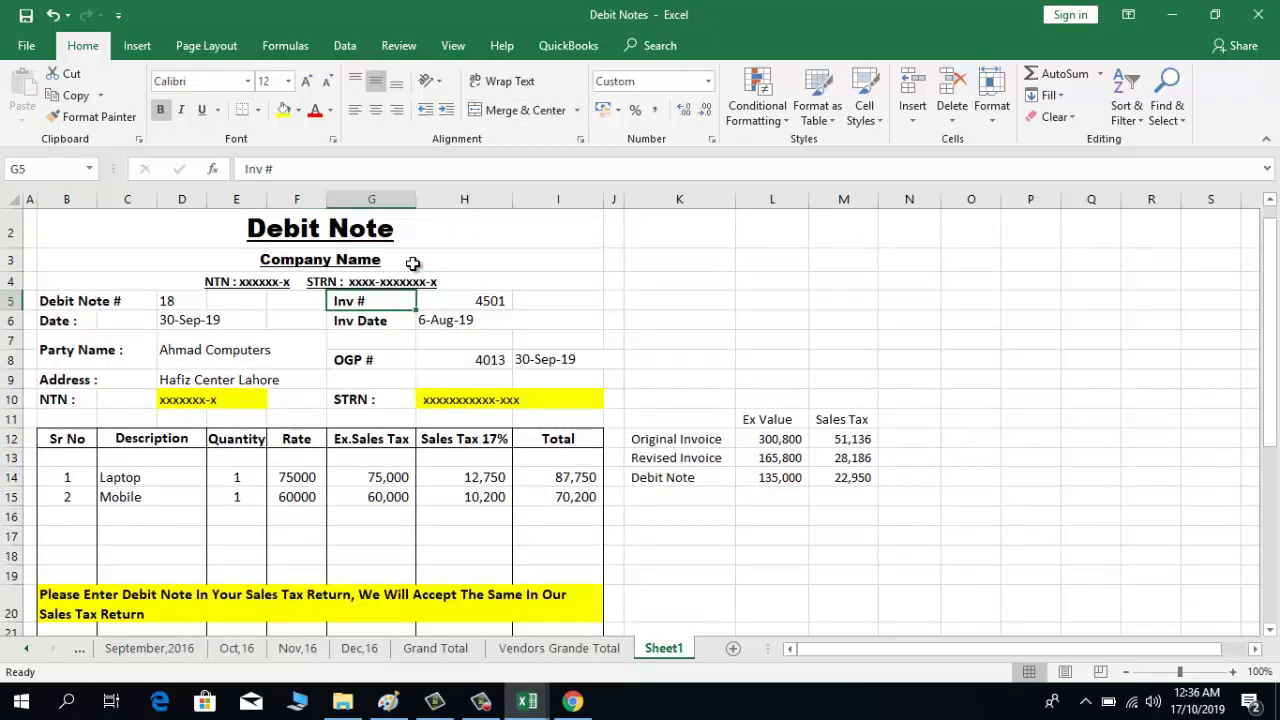
key("Right")
key("Down")
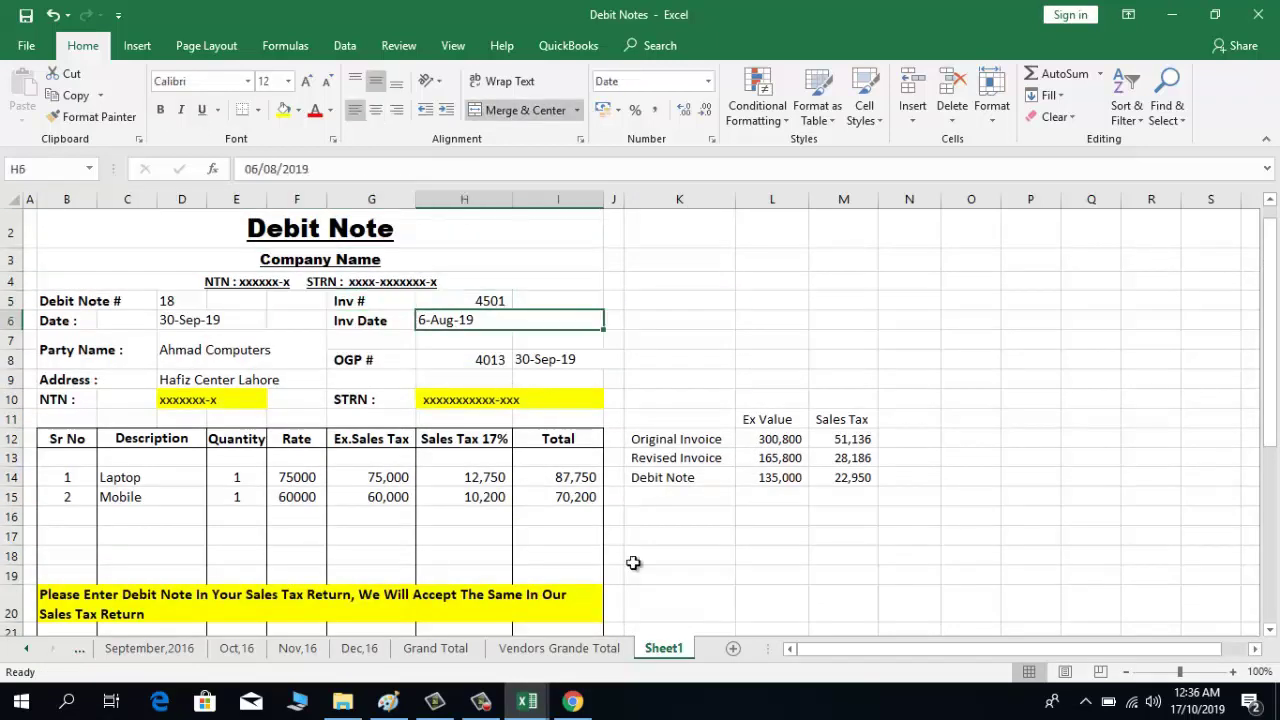
Switch to the eFBR Annex-I form in Chrome and fill in the supplier's NTN
left_click(585, 703)
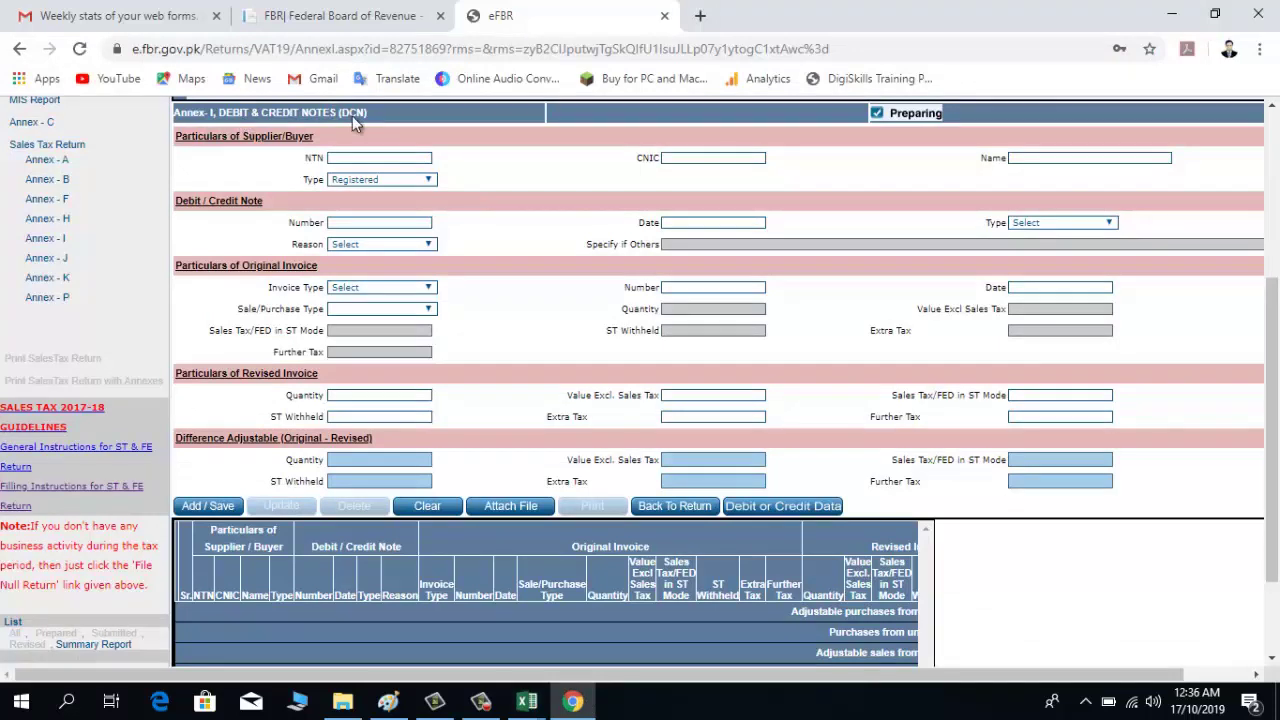
left_click(356, 158)
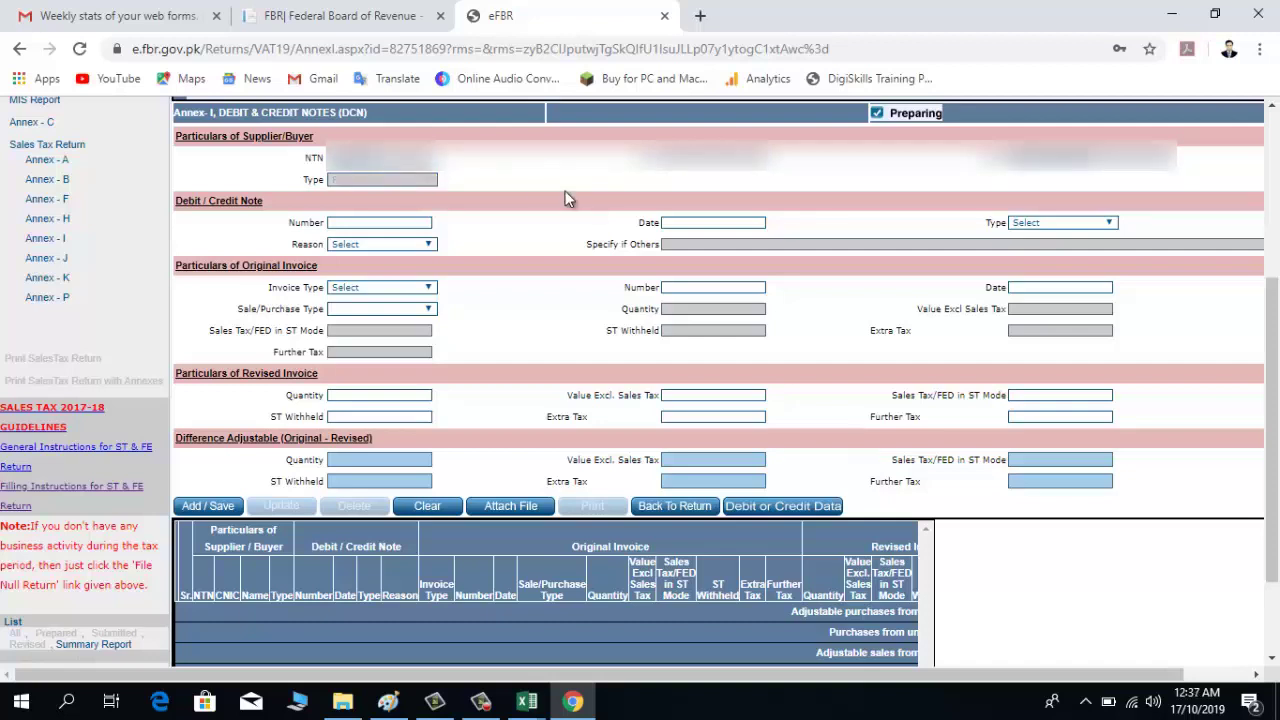
Look up the debit note's number and date in the Debit Notes workbook in Excel, and return to the eFBR form in Chrome
left_click(370, 222)
left_click(369, 224)
left_click(512, 705)
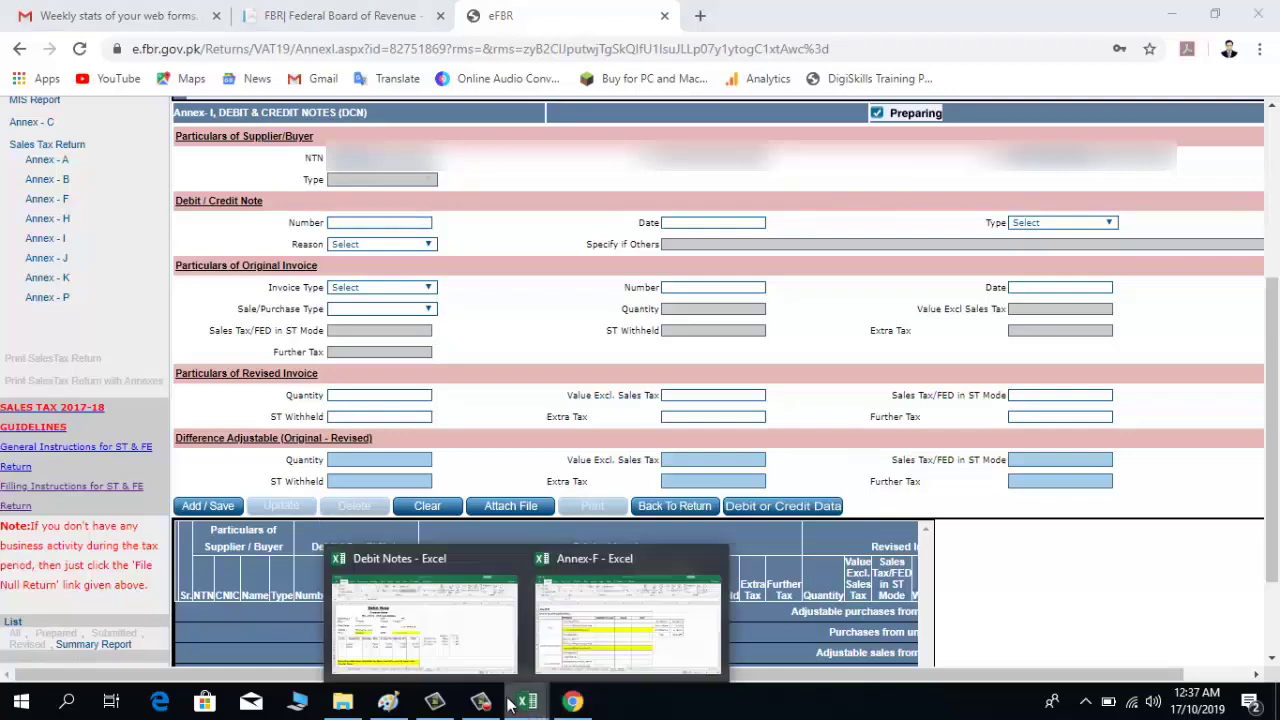
left_click(425, 615)
left_click(172, 304)
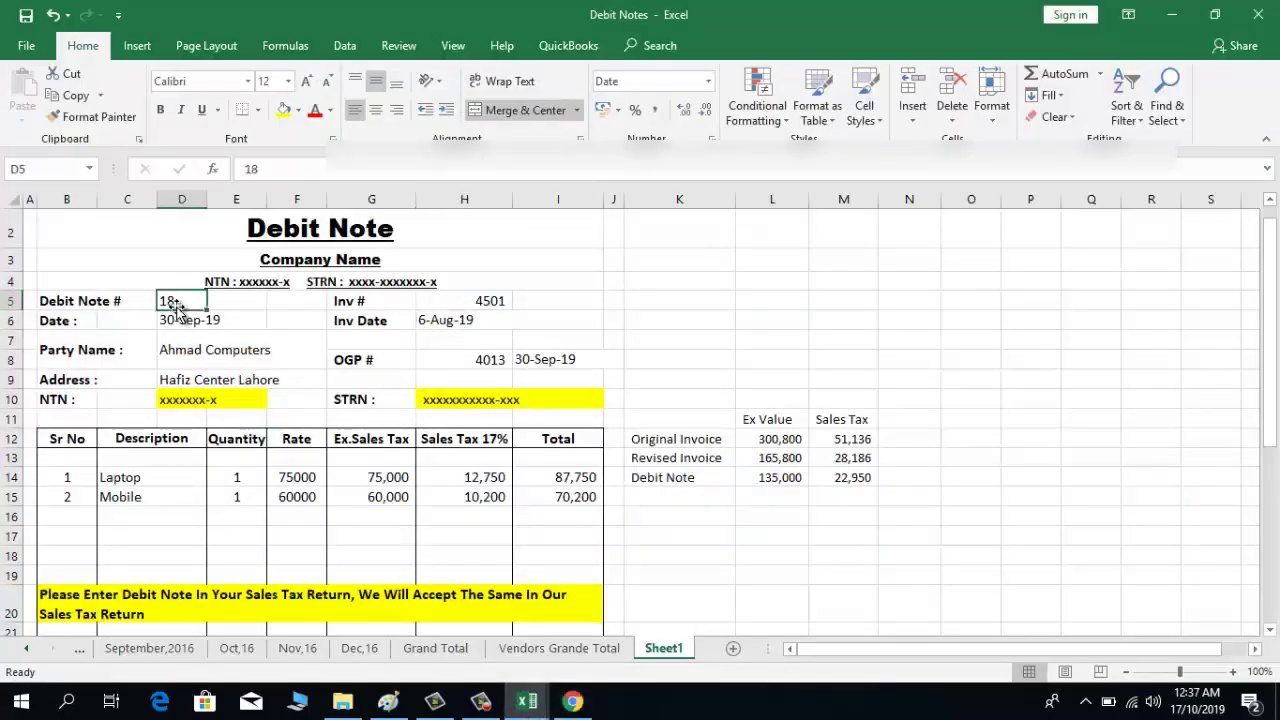
left_click(180, 318)
left_click(572, 701)
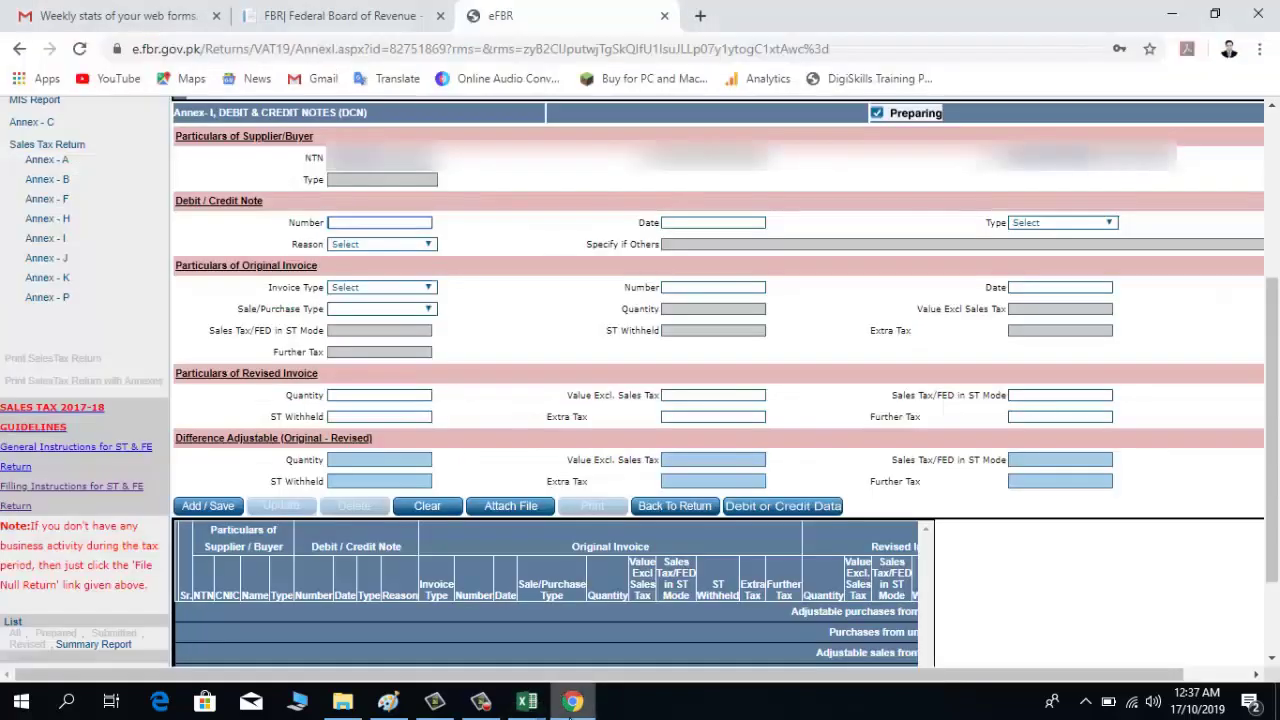
Enter 18 as the debit note number and 30/09/2019 as its date
type("18")
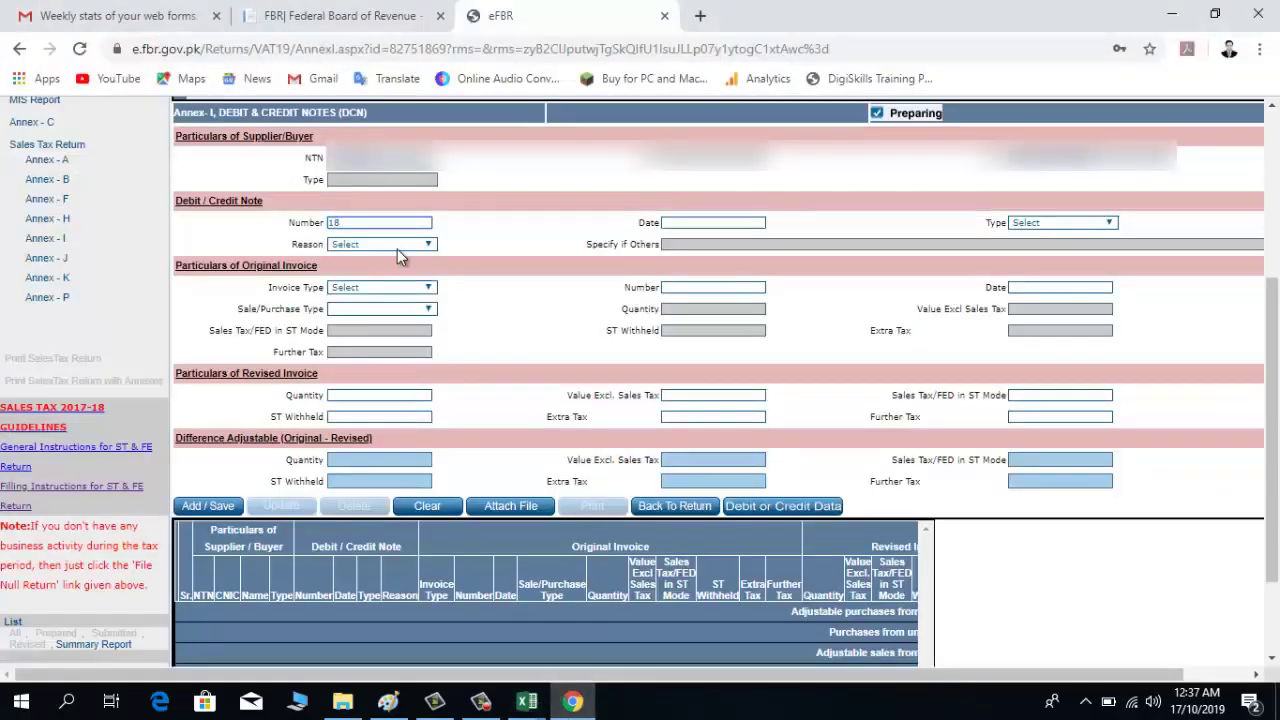
key("Tab")
left_click(714, 222)
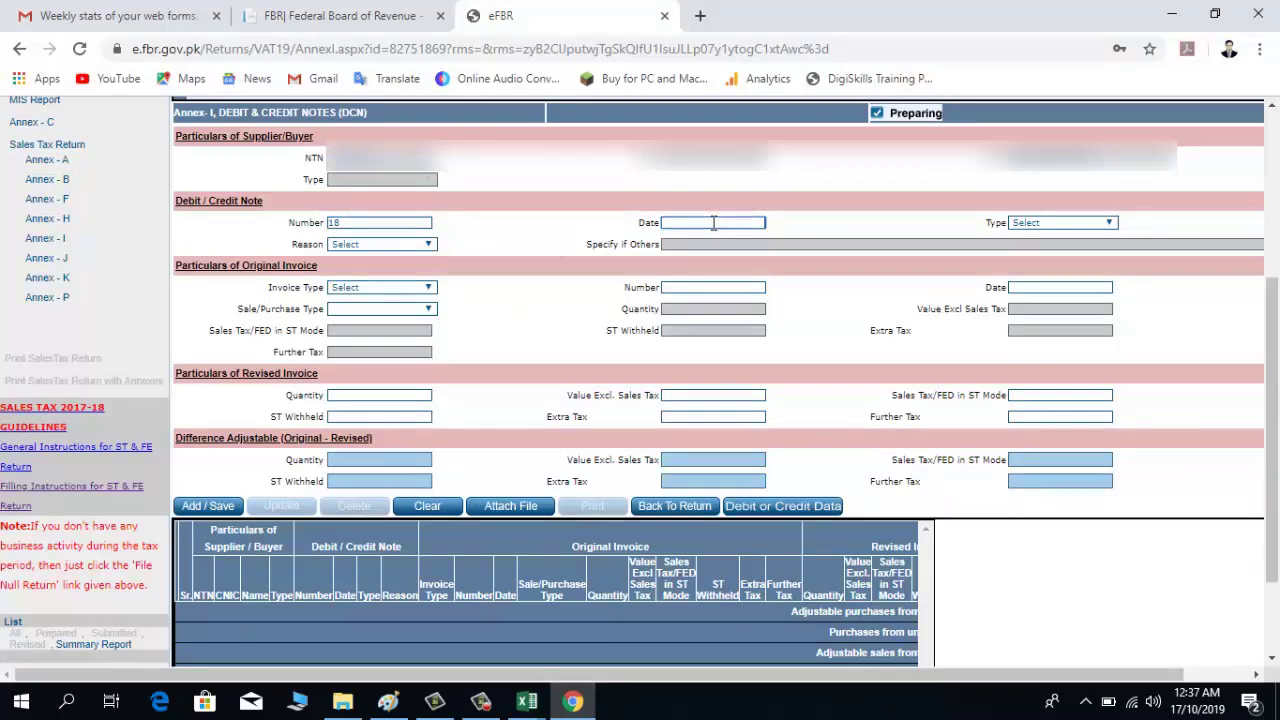
type("30/09/2019")
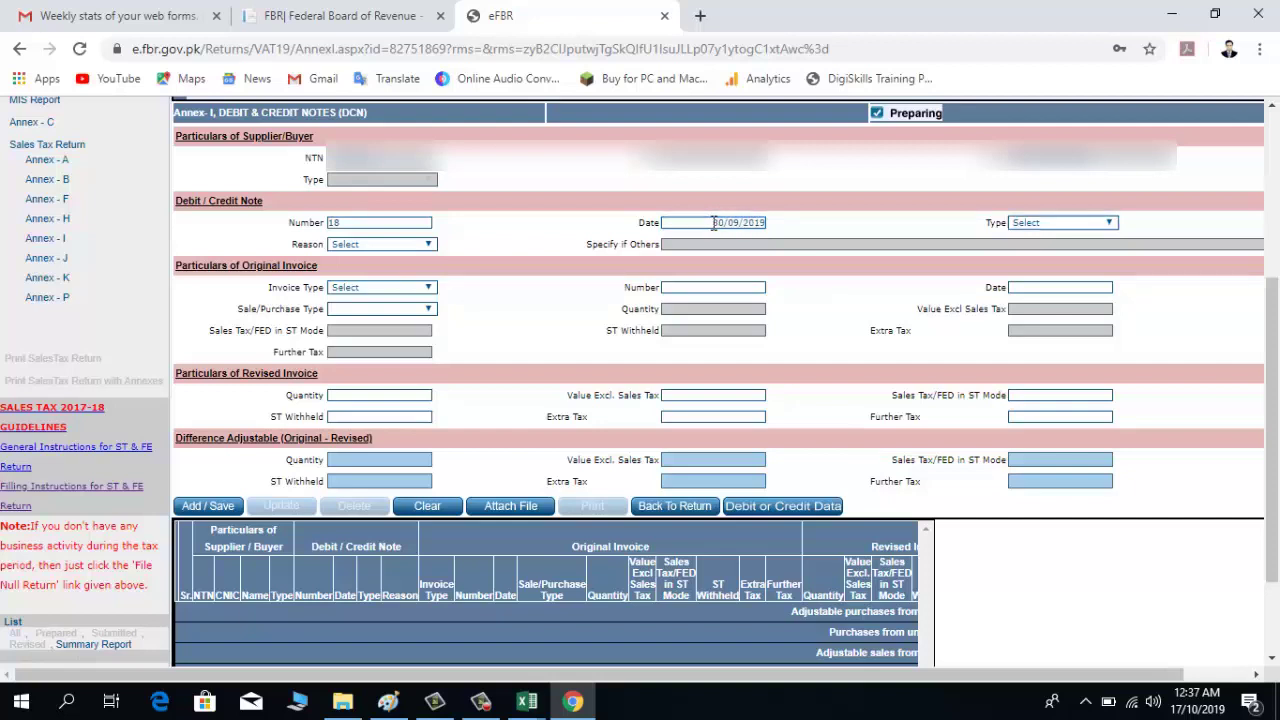
Set the note's type to Debit Note and its reason to Return of goods
left_click(1108, 223)
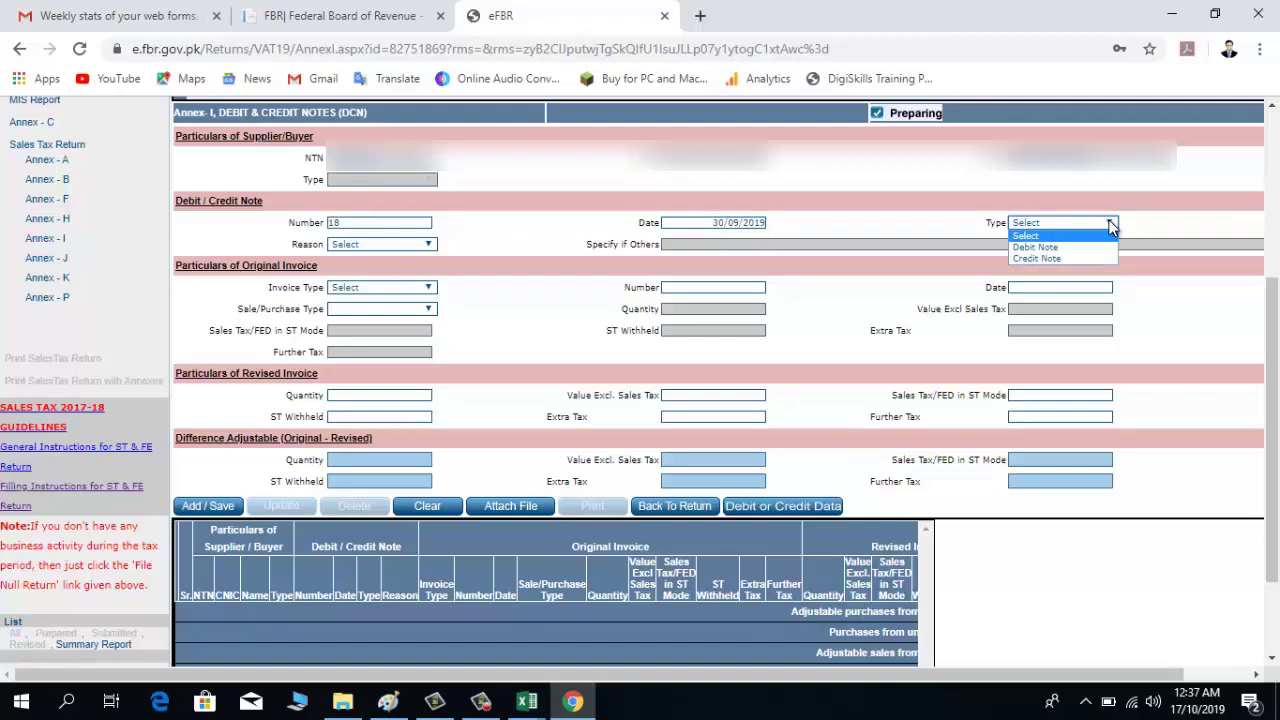
left_click(1040, 247)
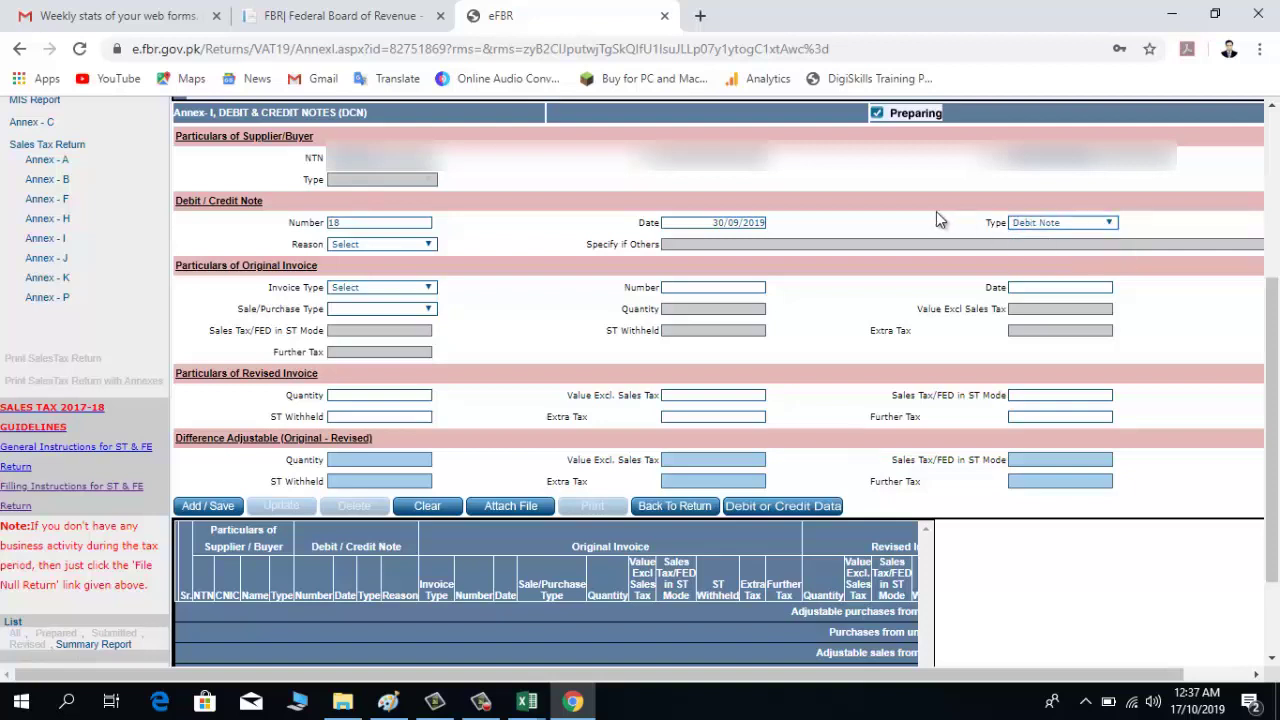
left_click(430, 246)
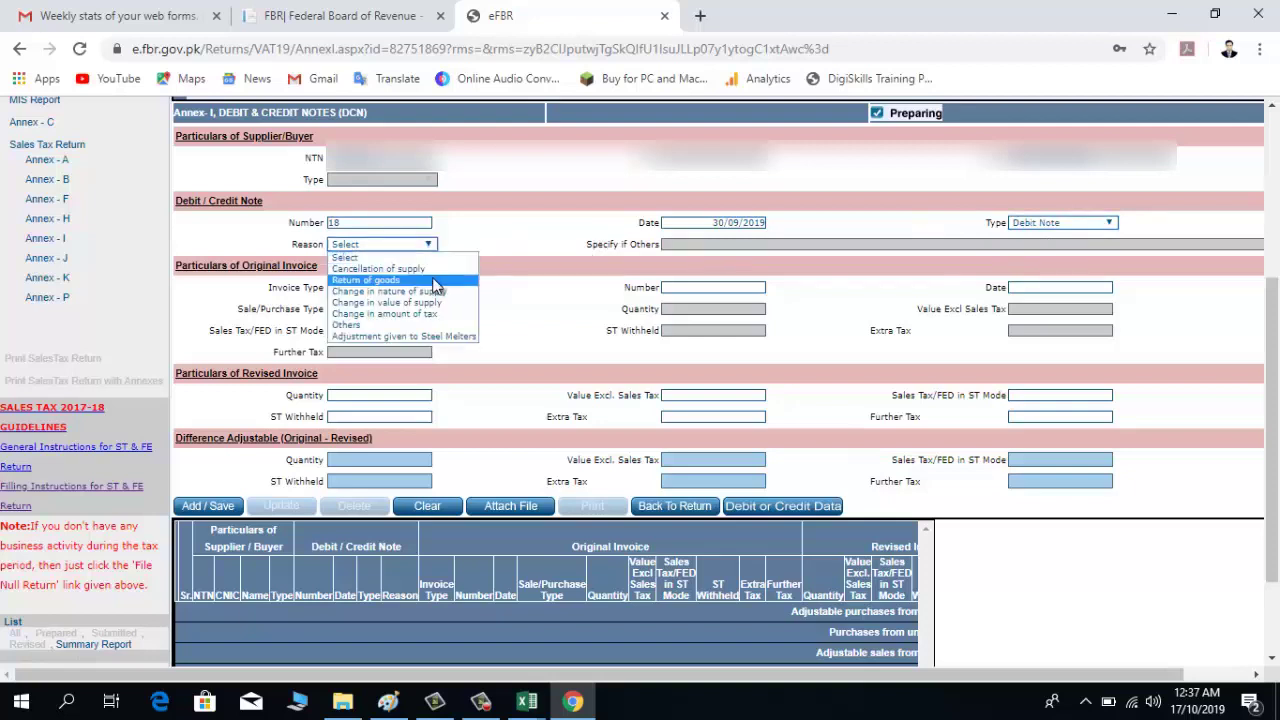
left_click(360, 325)
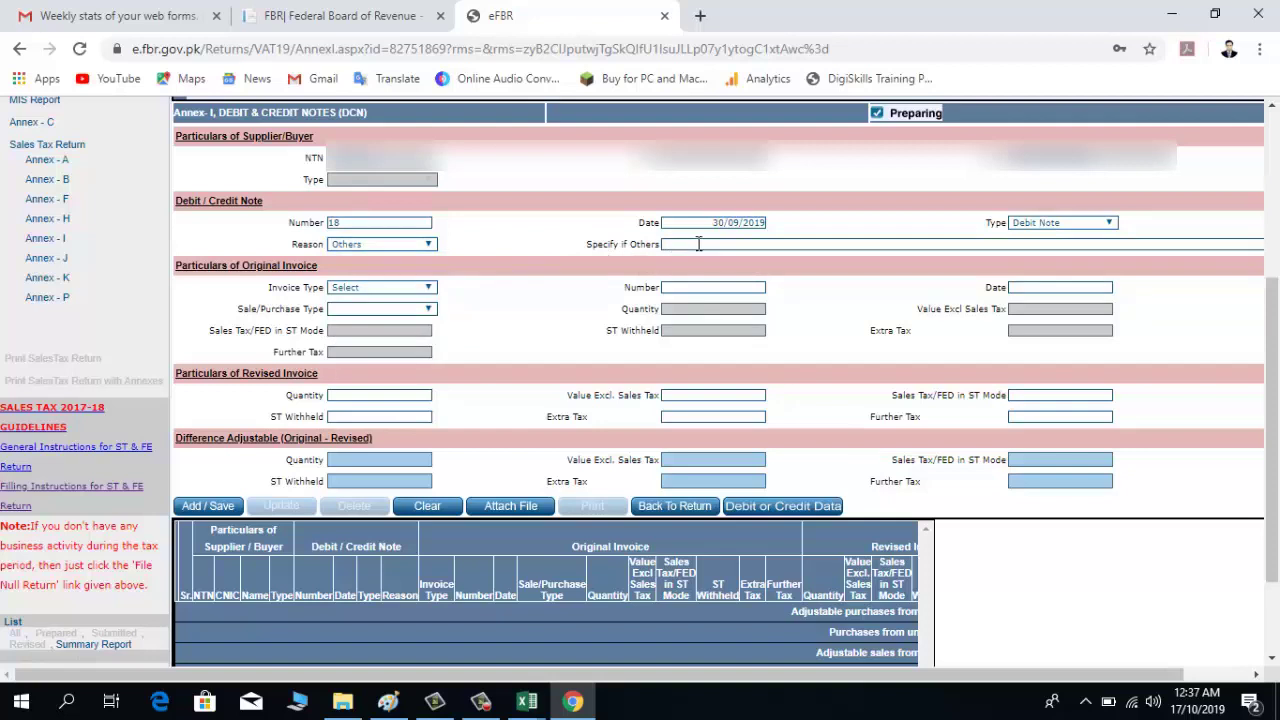
left_click(429, 245)
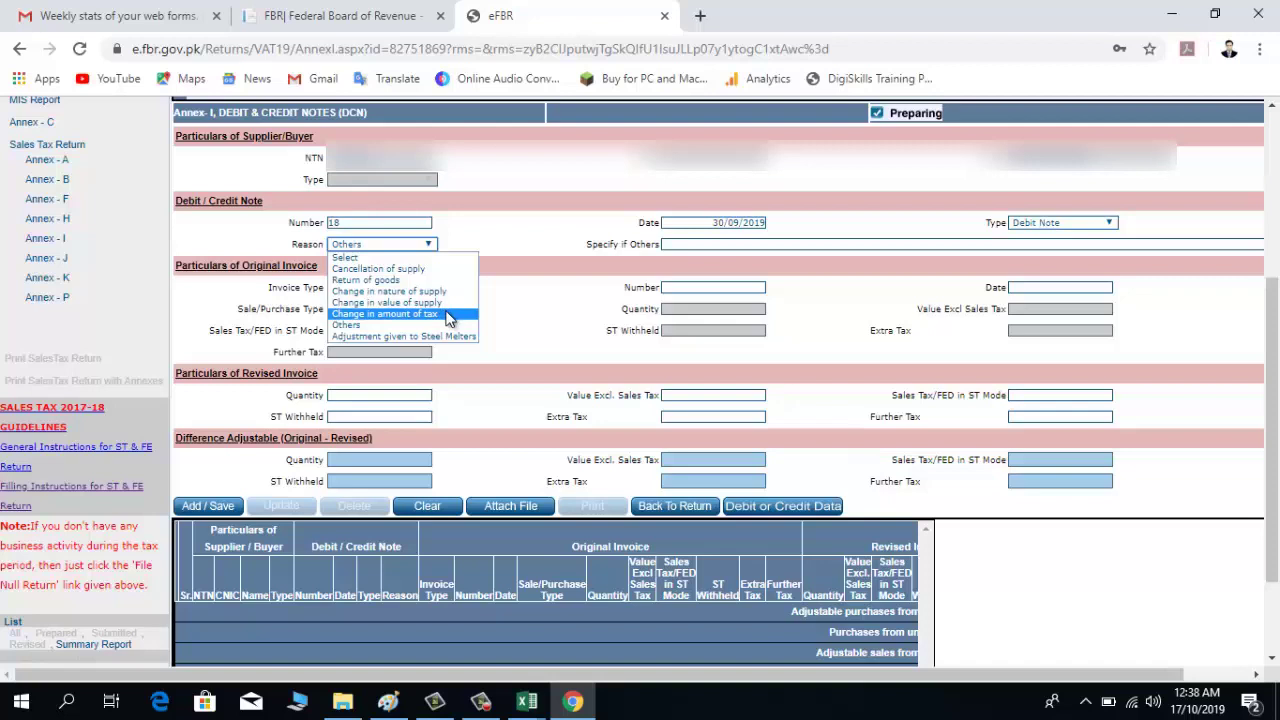
left_click(426, 281)
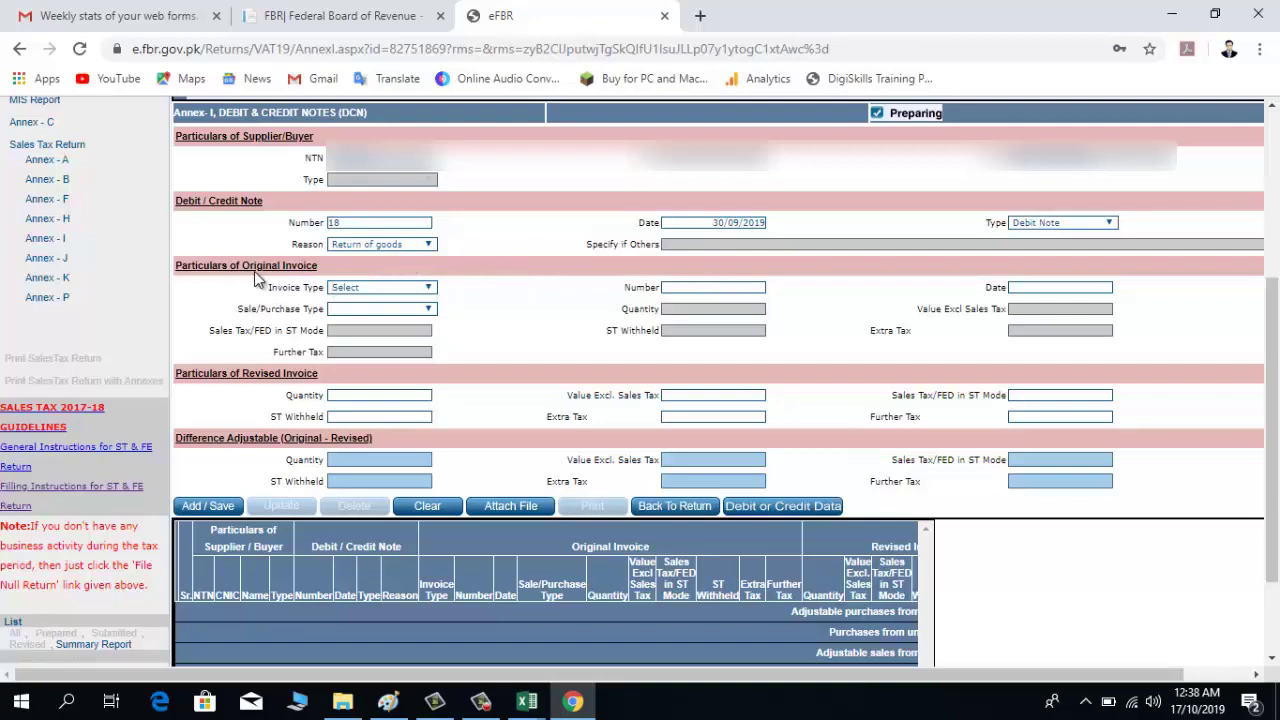
Fill in the original invoice's particulars with invoice type PI, number 4501 and date 06/08/2019
left_click(430, 288)
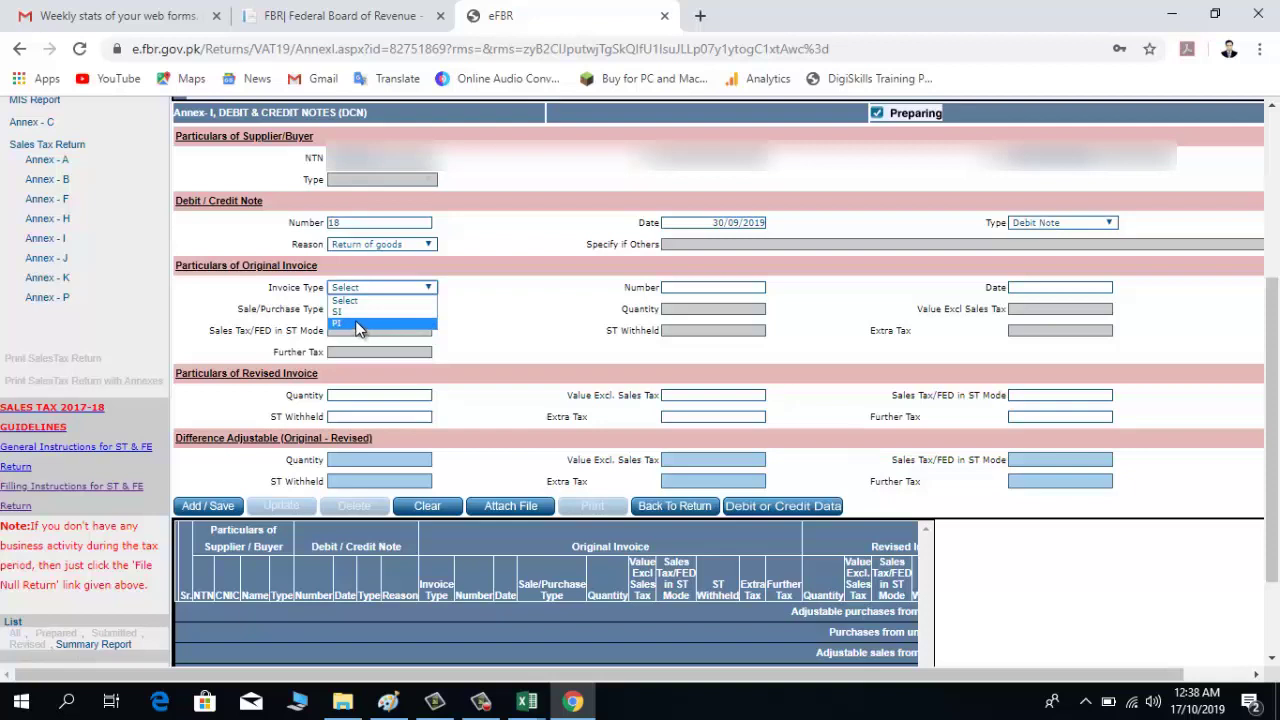
left_click(360, 324)
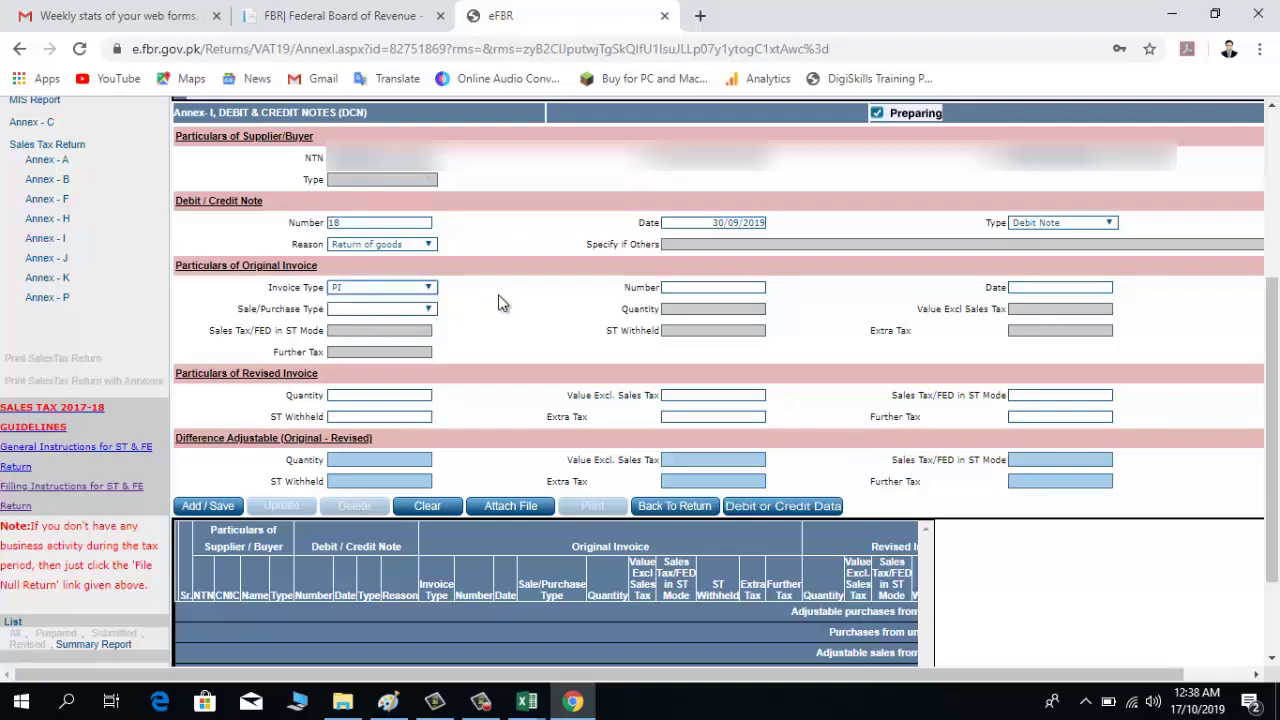
left_click(710, 284)
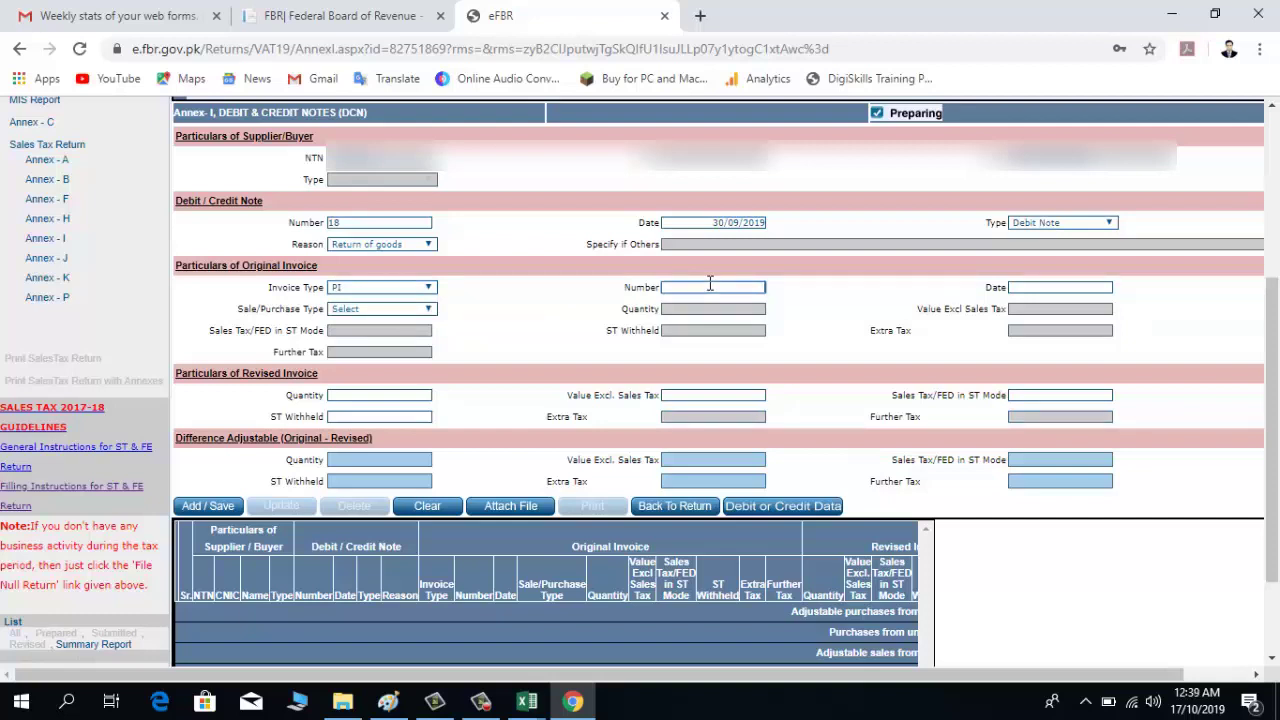
type("4501")
key("Tab")
type("06/08")
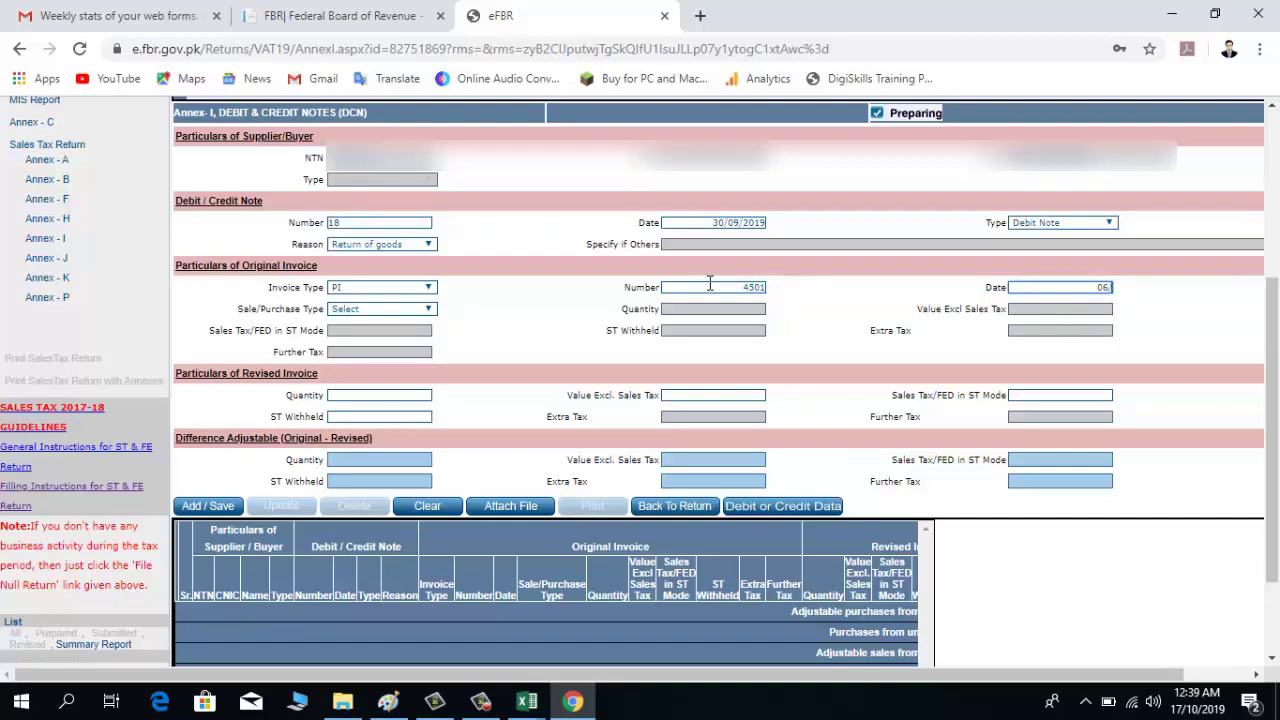
type("/2019")
key("Tab")
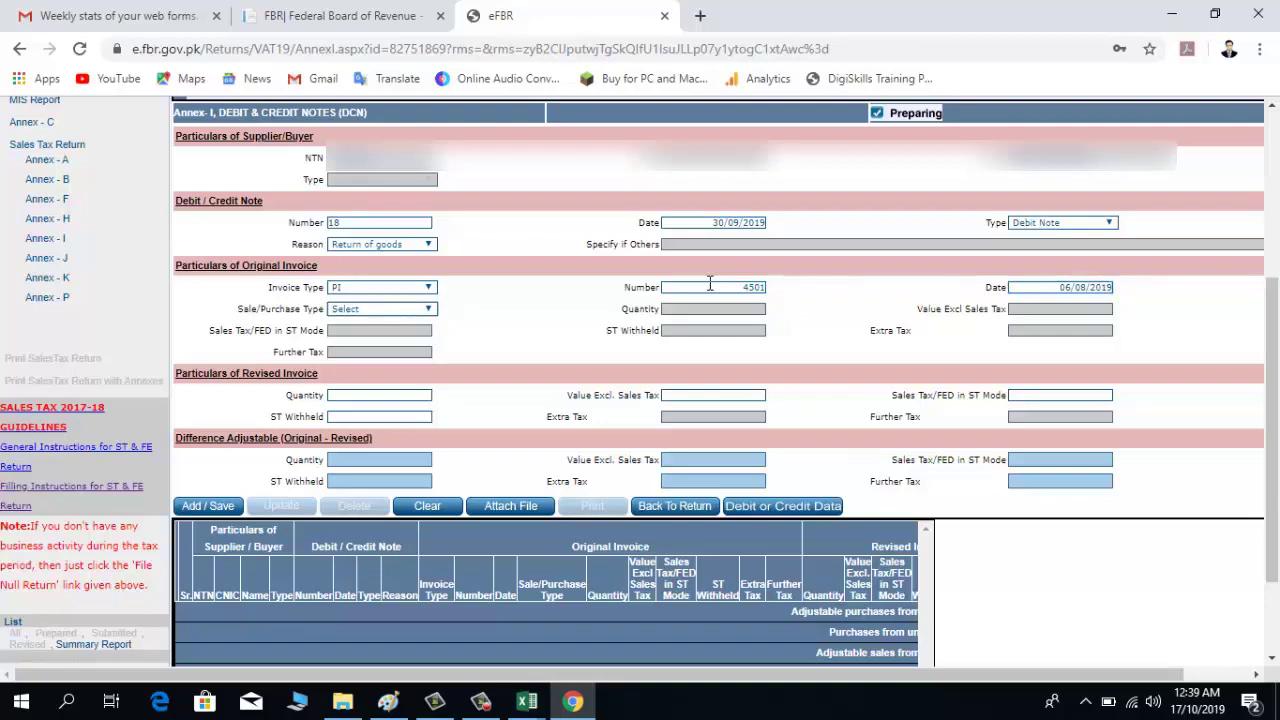
Set the original invoice's sale/purchase type to Goods at standard rate (default)
left_click(428, 312)
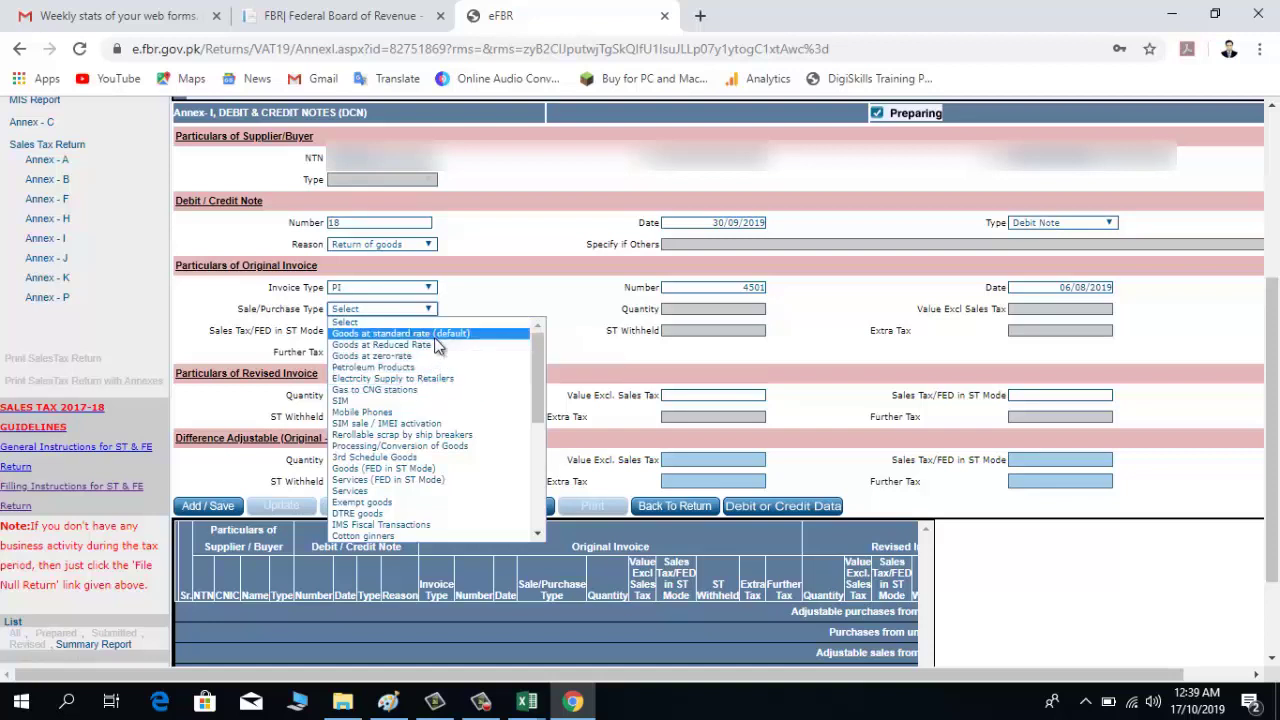
left_click(420, 333)
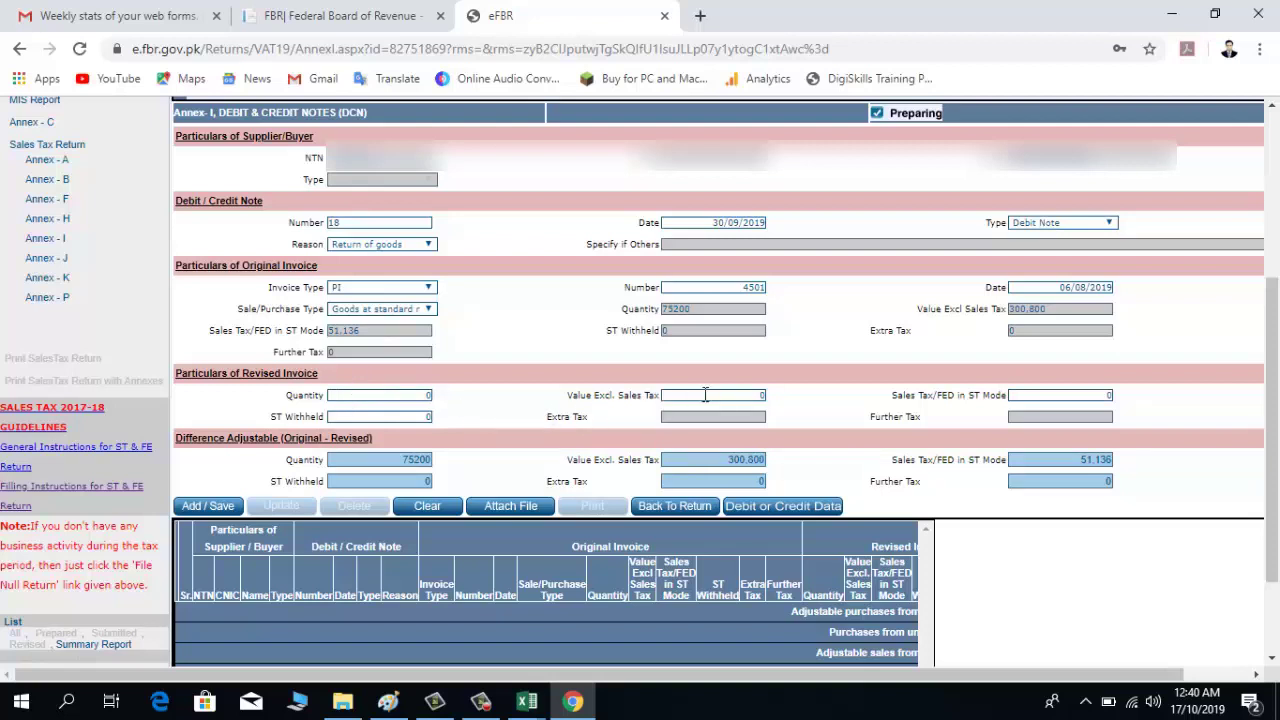
Look up the revised invoice's value and sales tax in the Debit Notes workbook in Excel, and return to the eFBR form in Chrome
mouse_move(527, 701)
left_click(405, 645)
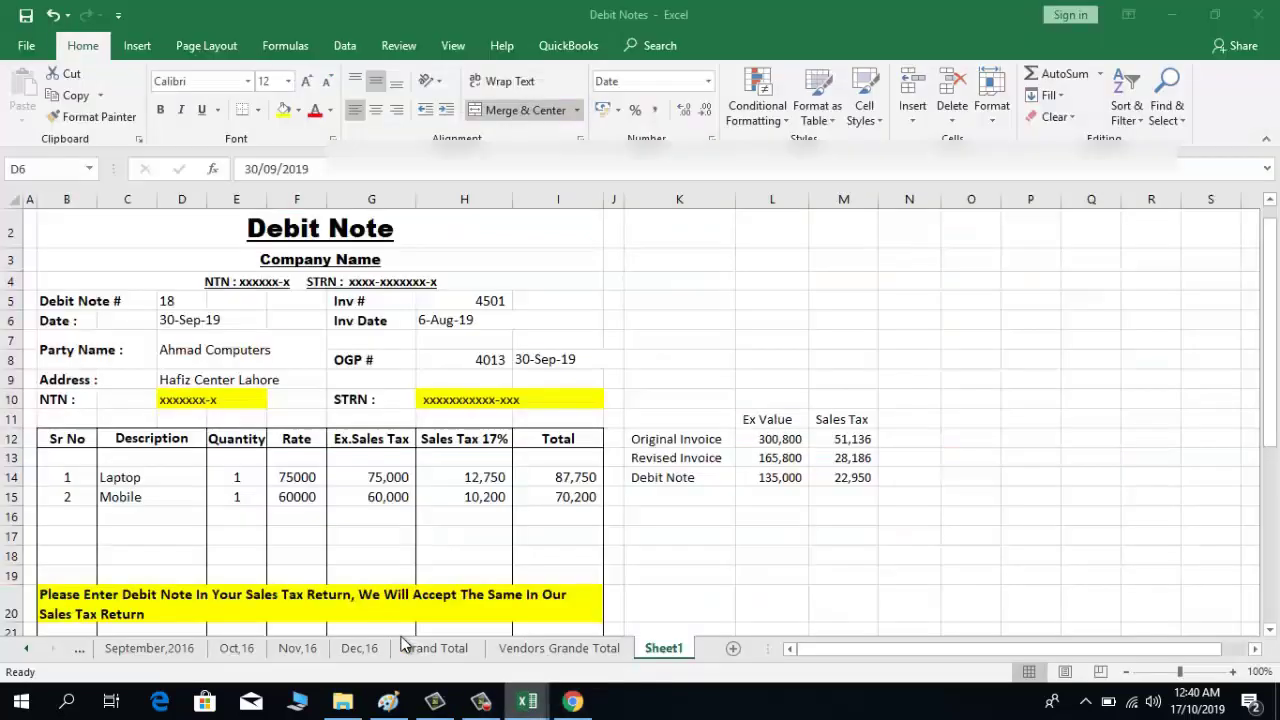
left_click(679, 458)
left_click(765, 458)
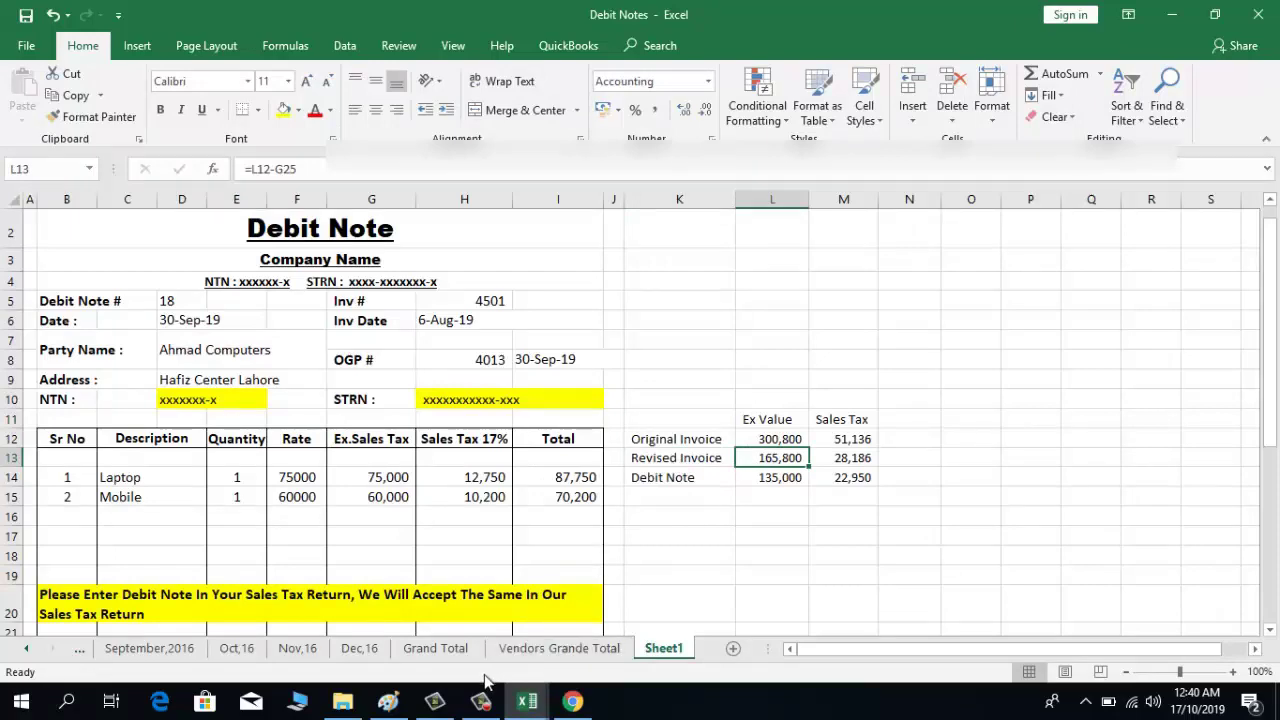
left_click(572, 701)
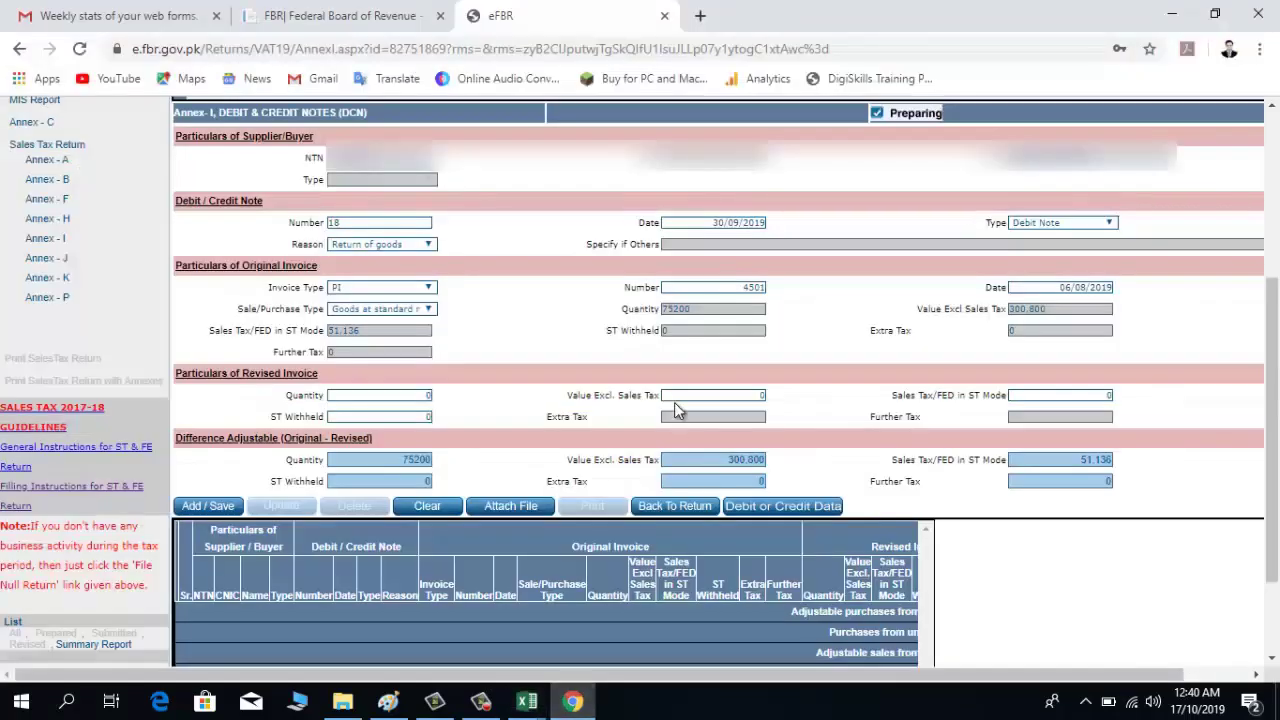
Fill in the revised invoice's value excluding sales tax as 165800 and its sales tax as 28186
left_click(735, 394)
type("1650")
type("8")
key("BackSpace")
type("00")
key("Tab")
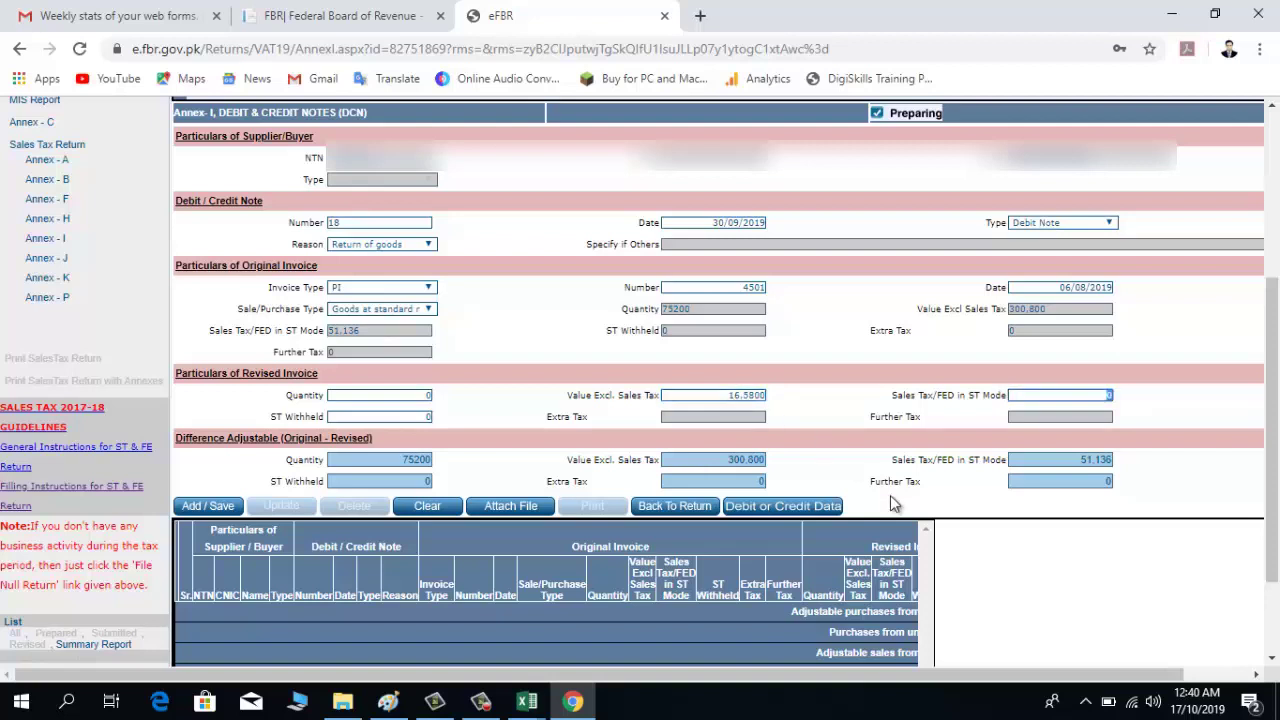
key("Tab")
left_click(1038, 396)
key("BackSpace")
type("2.8188")
key("Tab")
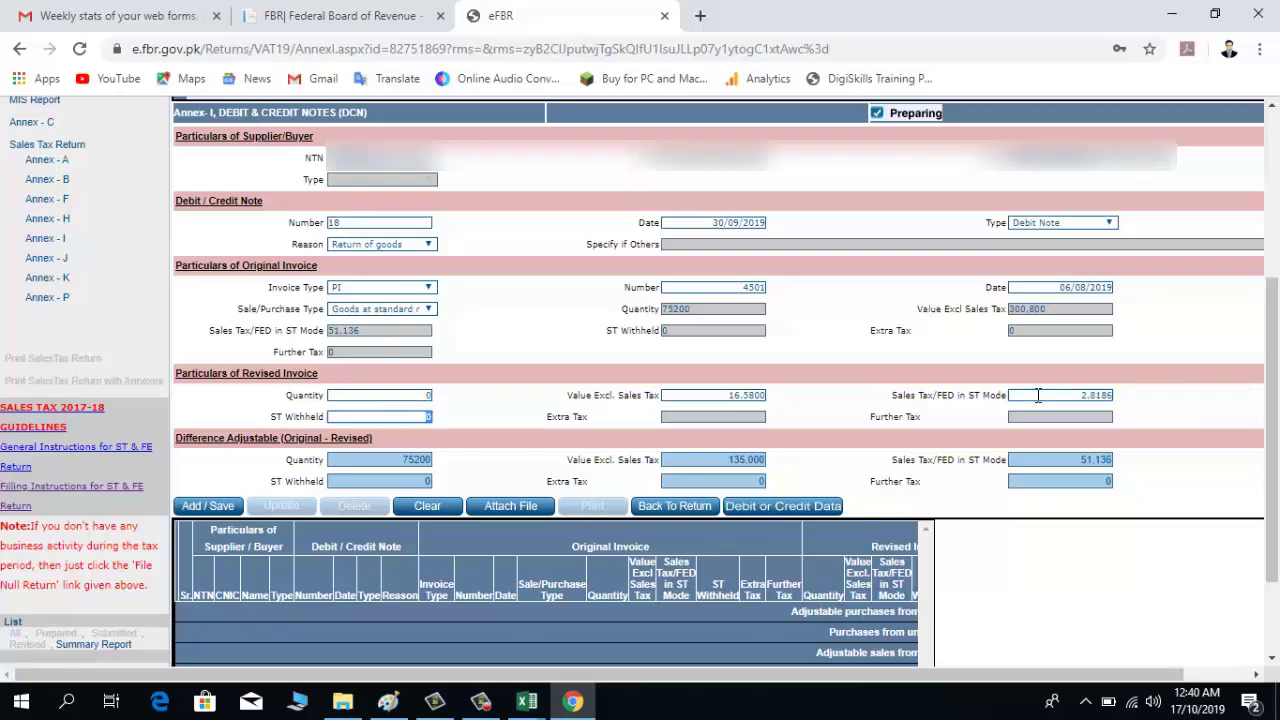
key("Tab")
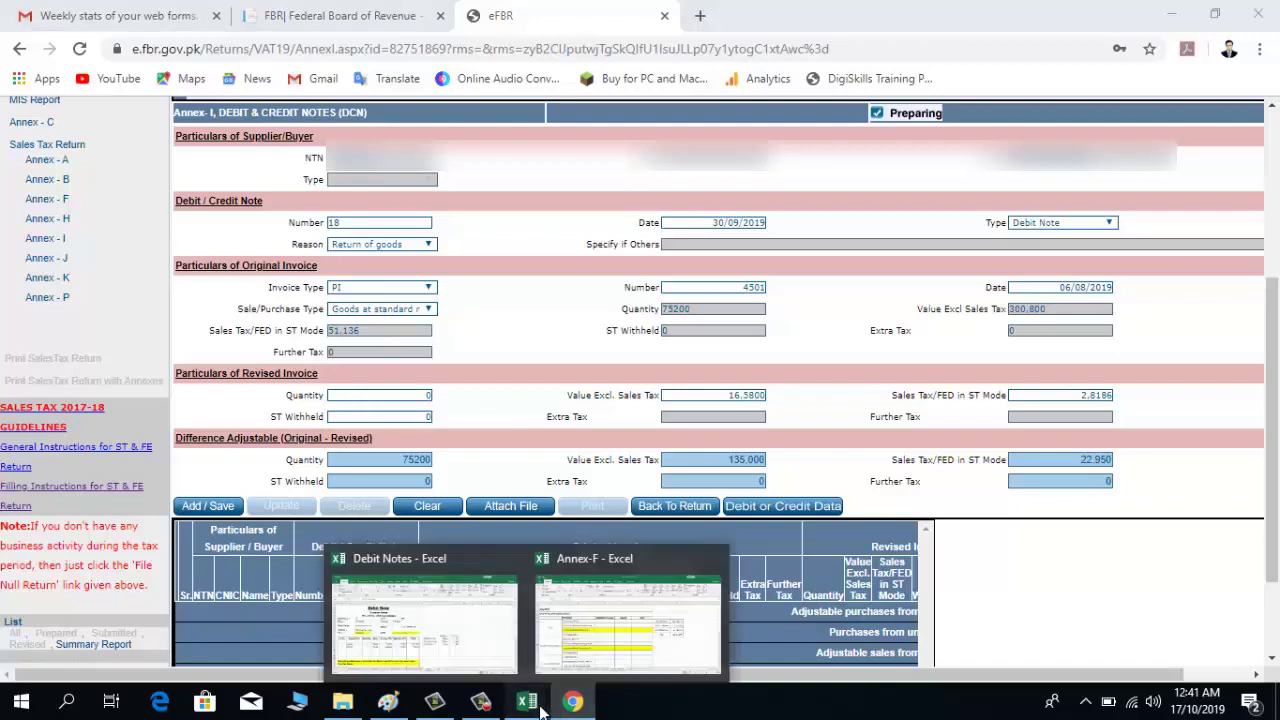
Set the revised invoice's quantity to 25000
left_click(395, 394)
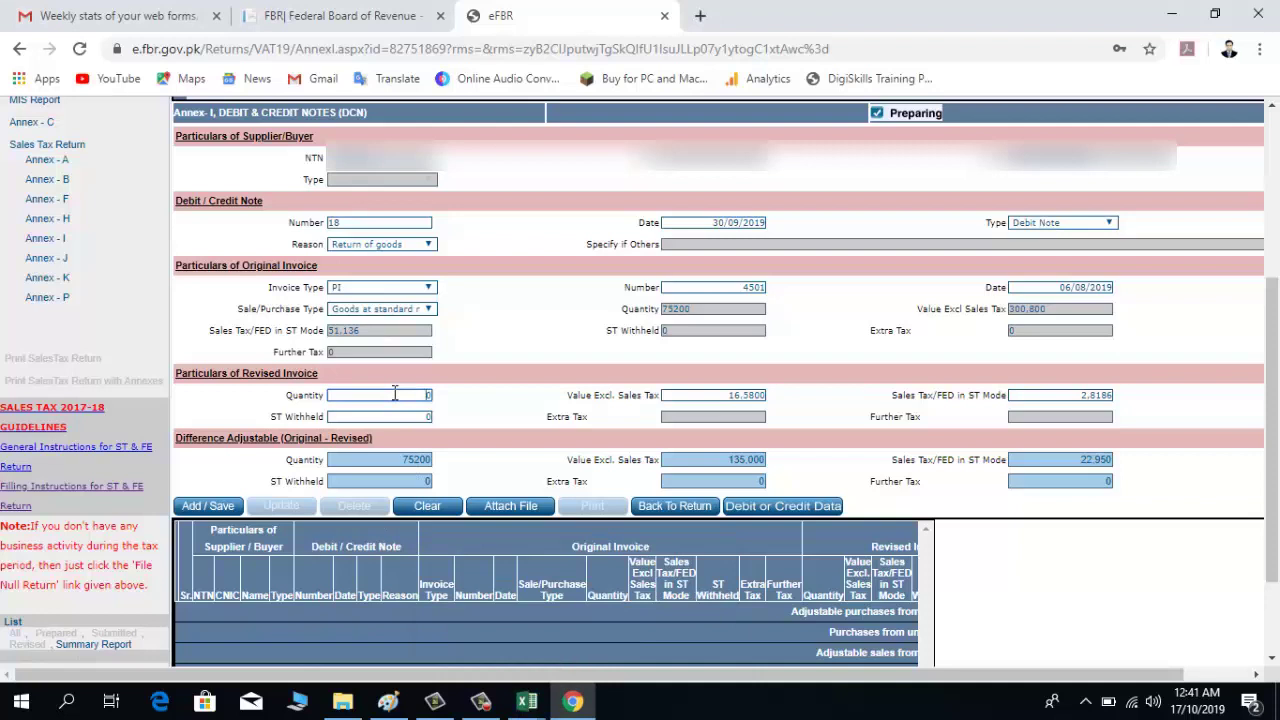
key("BackSpace")
type("3")
type(".5000")
key("Tab")
Check the debit note's total value and total sales tax in the Debit Notes workbook in Excel, and return to eFBR in Chrome
mouse_move(527, 701)
left_click(428, 648)
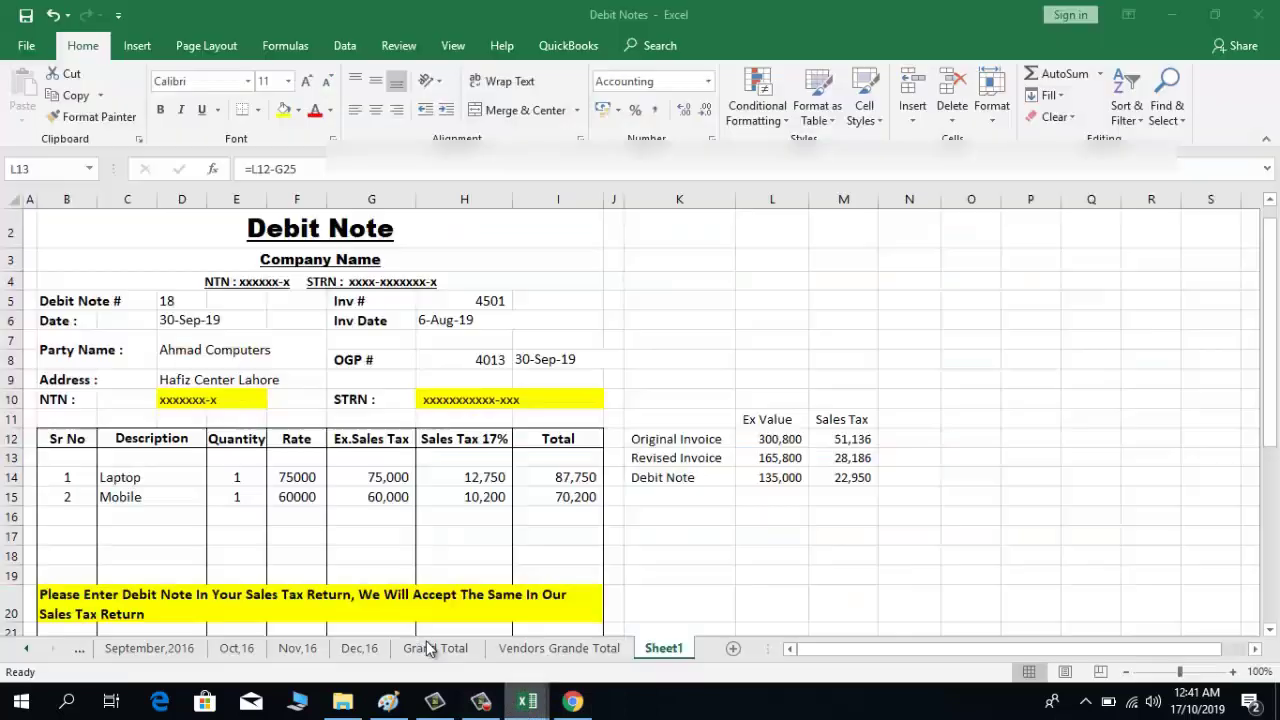
left_click(432, 594)
key("Down")
key("Down")
key("Down")
key("Down")
key("Down")
key("Down")
key("Down")
key("Down")
key("Down")
key("Down")
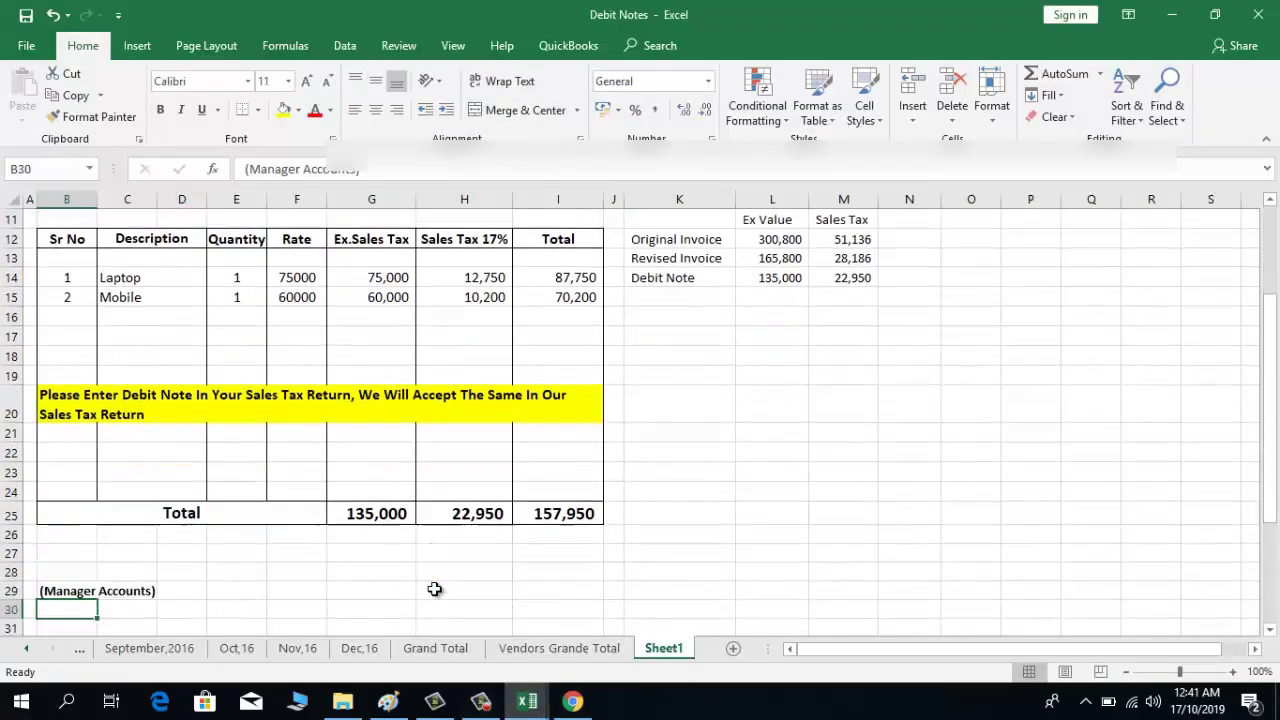
left_click(381, 493)
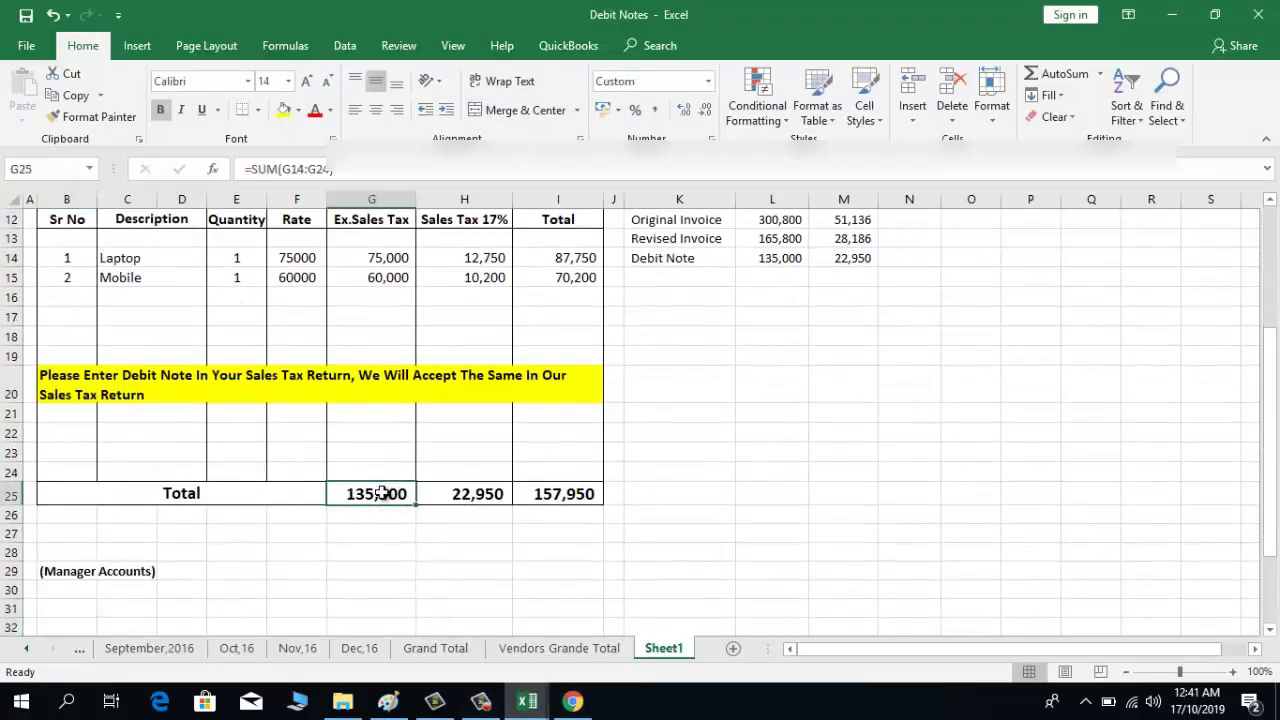
left_click(448, 487)
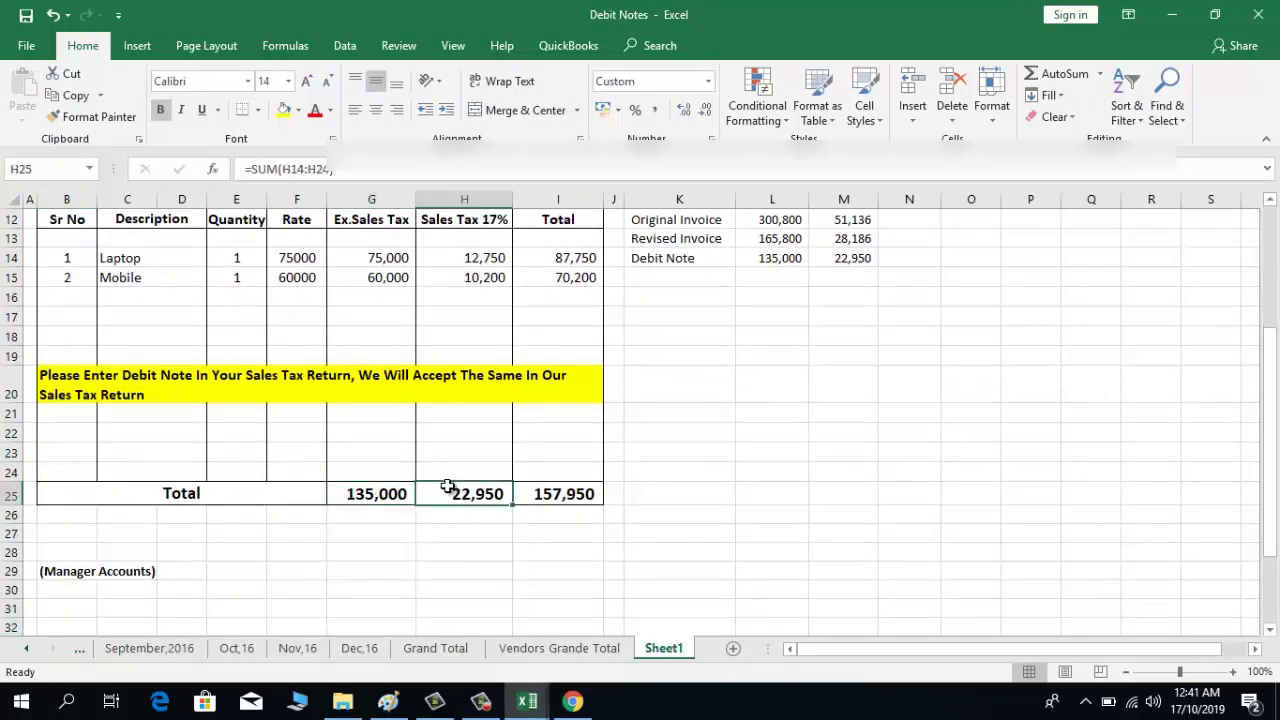
left_click(568, 704)
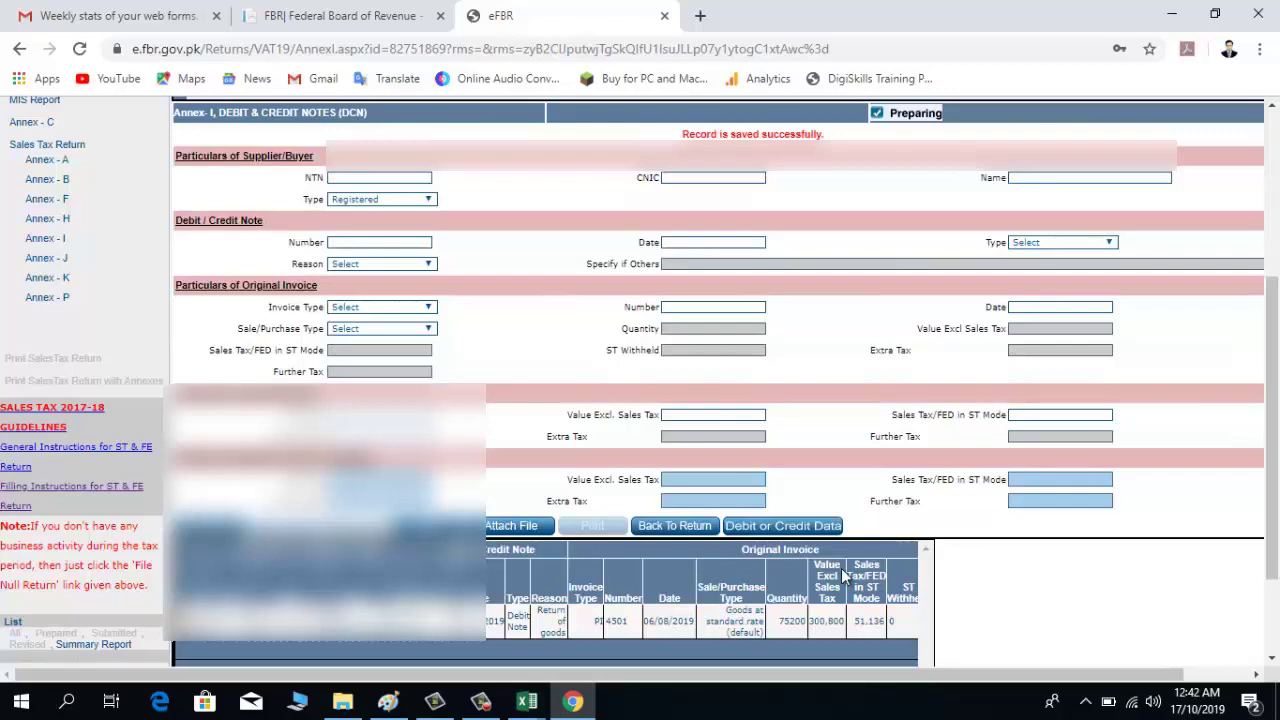
Review the saved debit note's original invoice, revised invoice and adjustable difference figures in the Annex-I record table
left_click_drag(1272, 392, 1278, 446)
left_click_drag(500, 638, 610, 651)
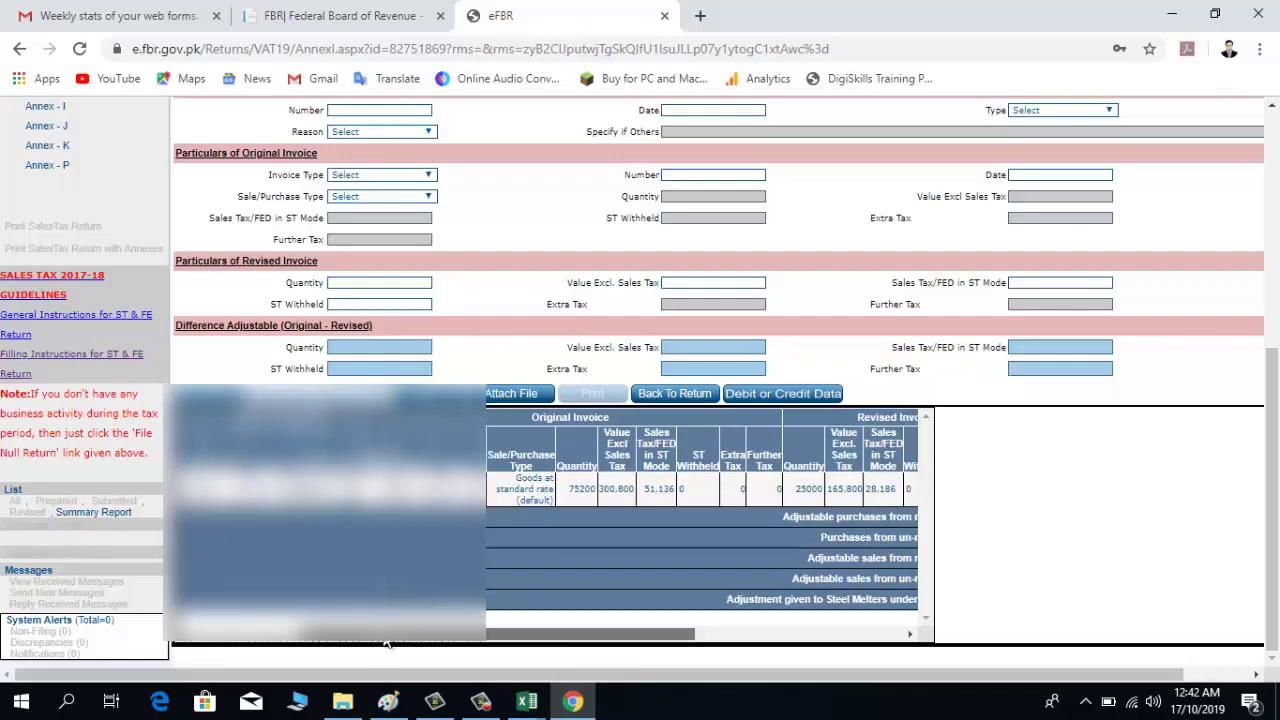
left_click_drag(388, 640, 396, 640)
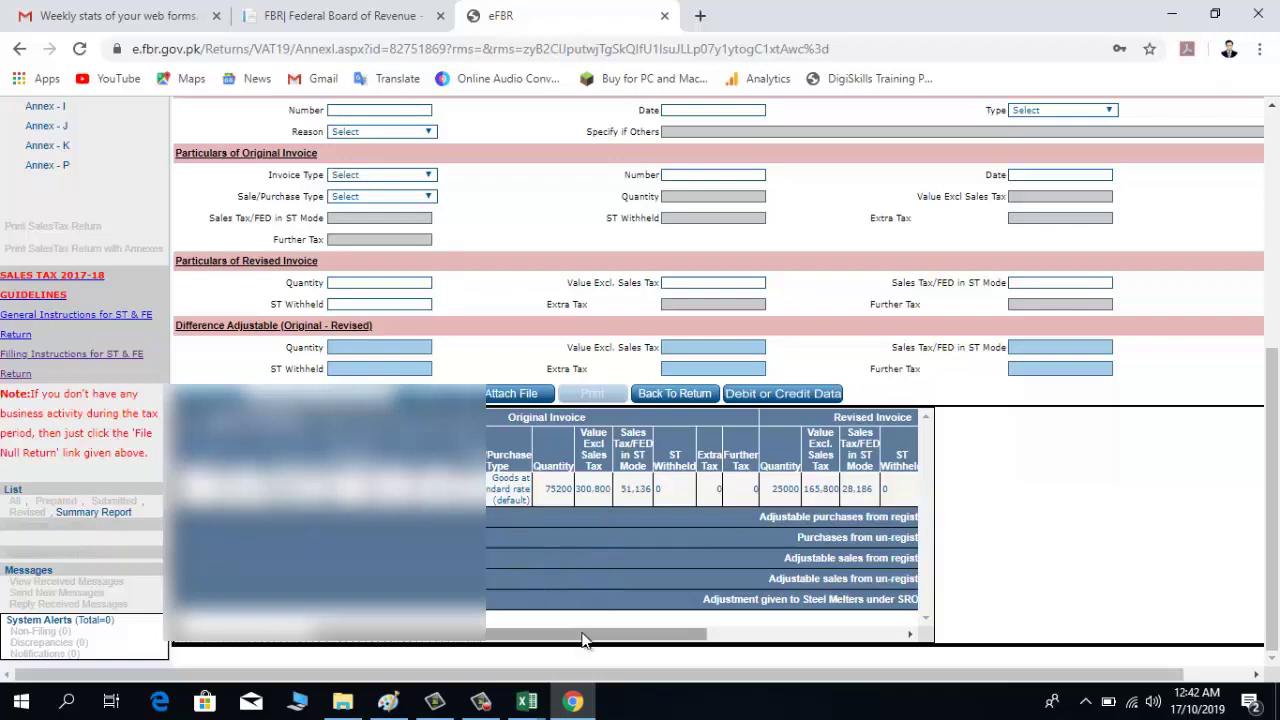
left_click_drag(585, 640, 766, 651)
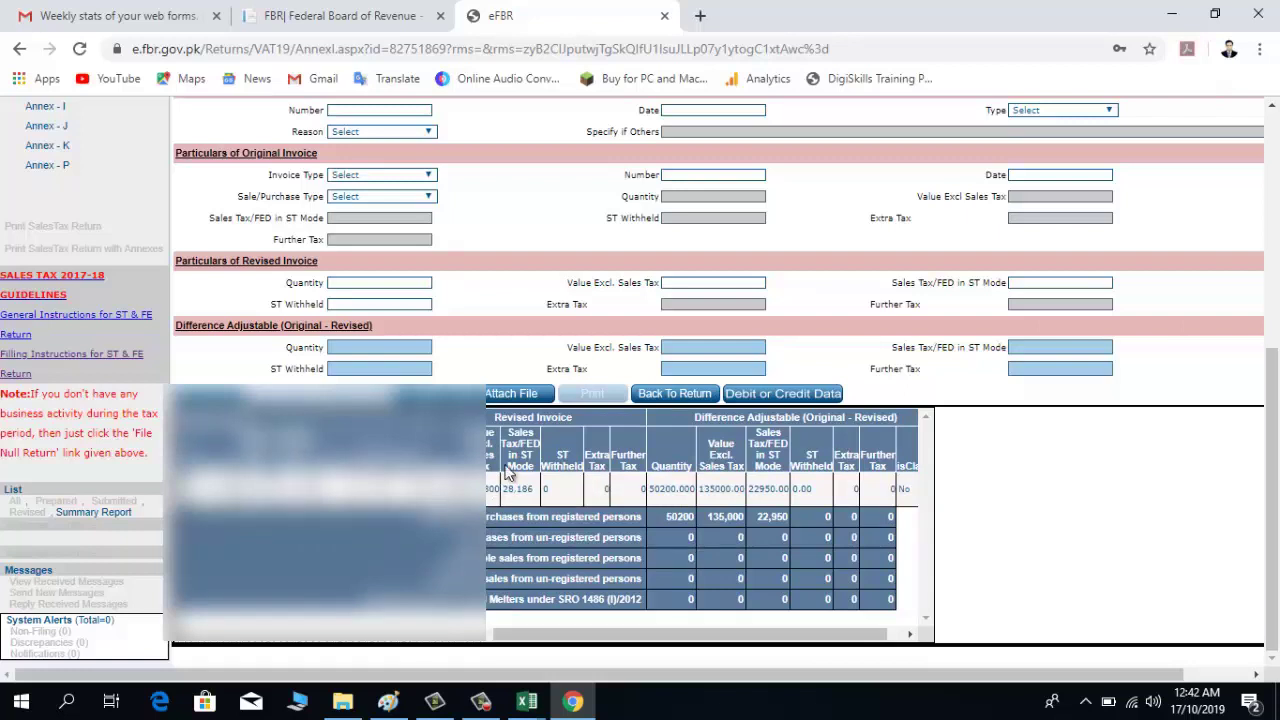
left_click_drag(492, 418, 200, 450)
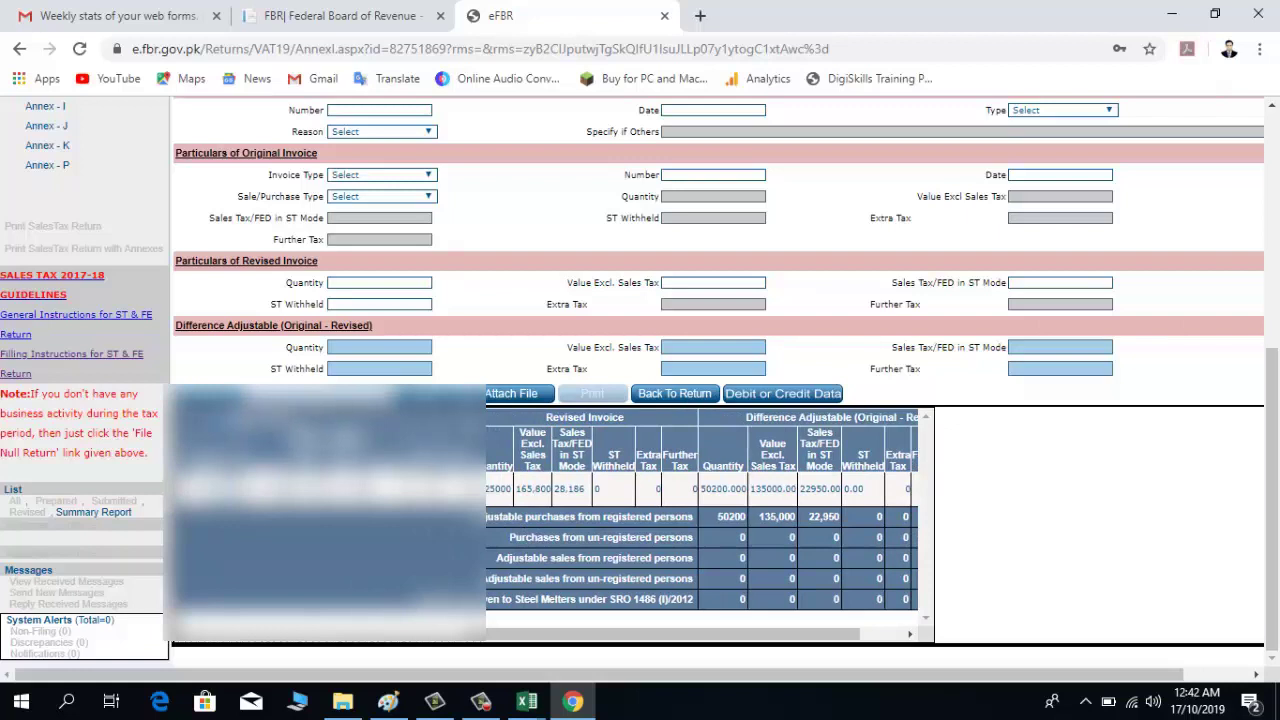
left_click_drag(550, 418, 640, 440)
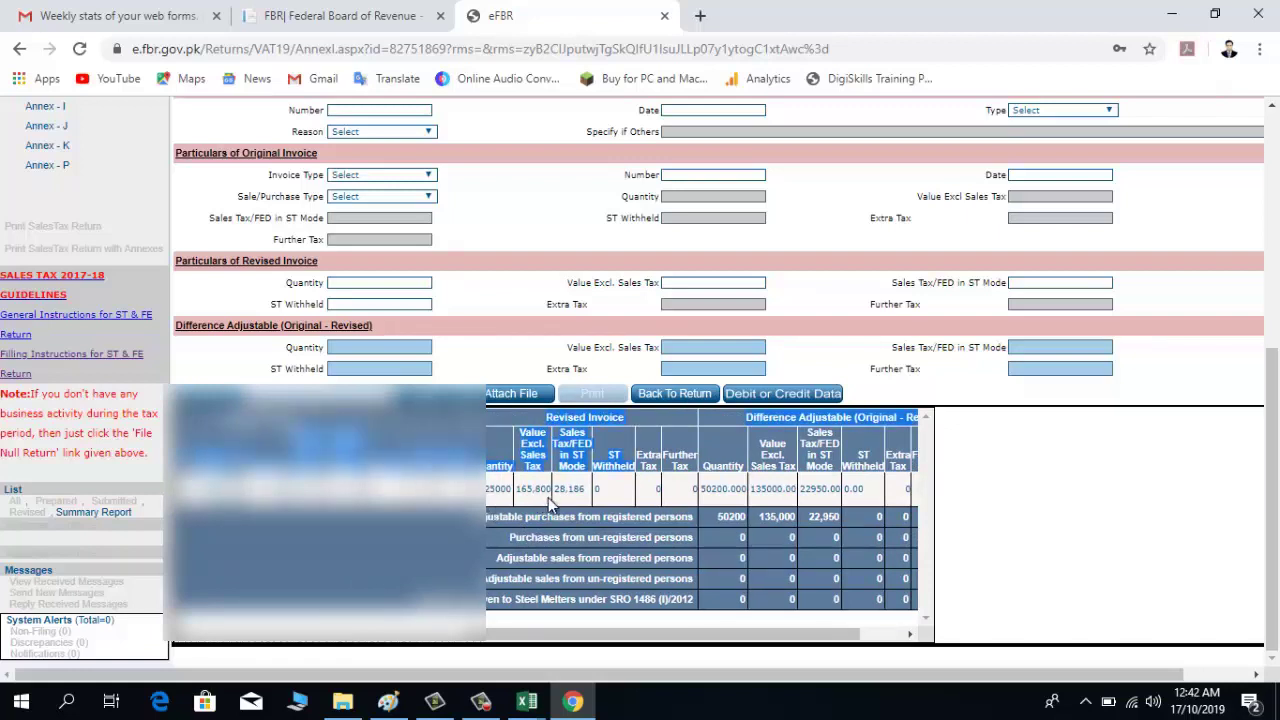
left_click_drag(615, 638, 700, 638)
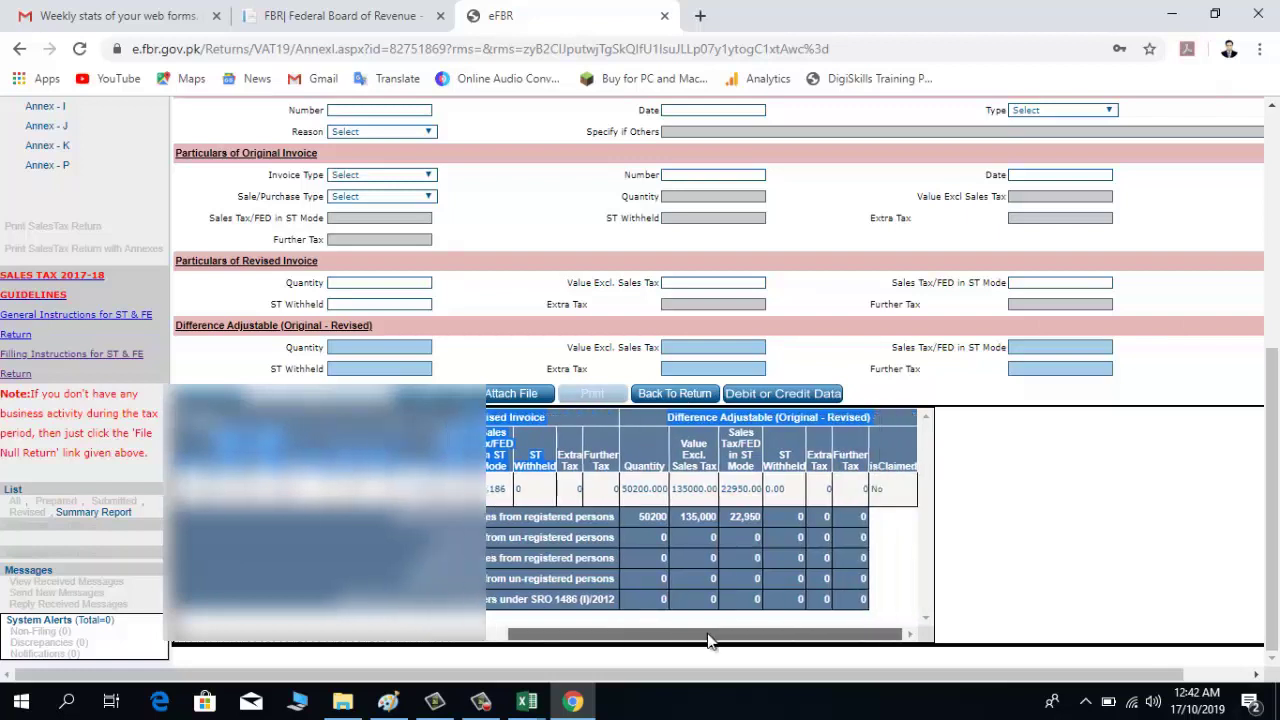
left_click(680, 418)
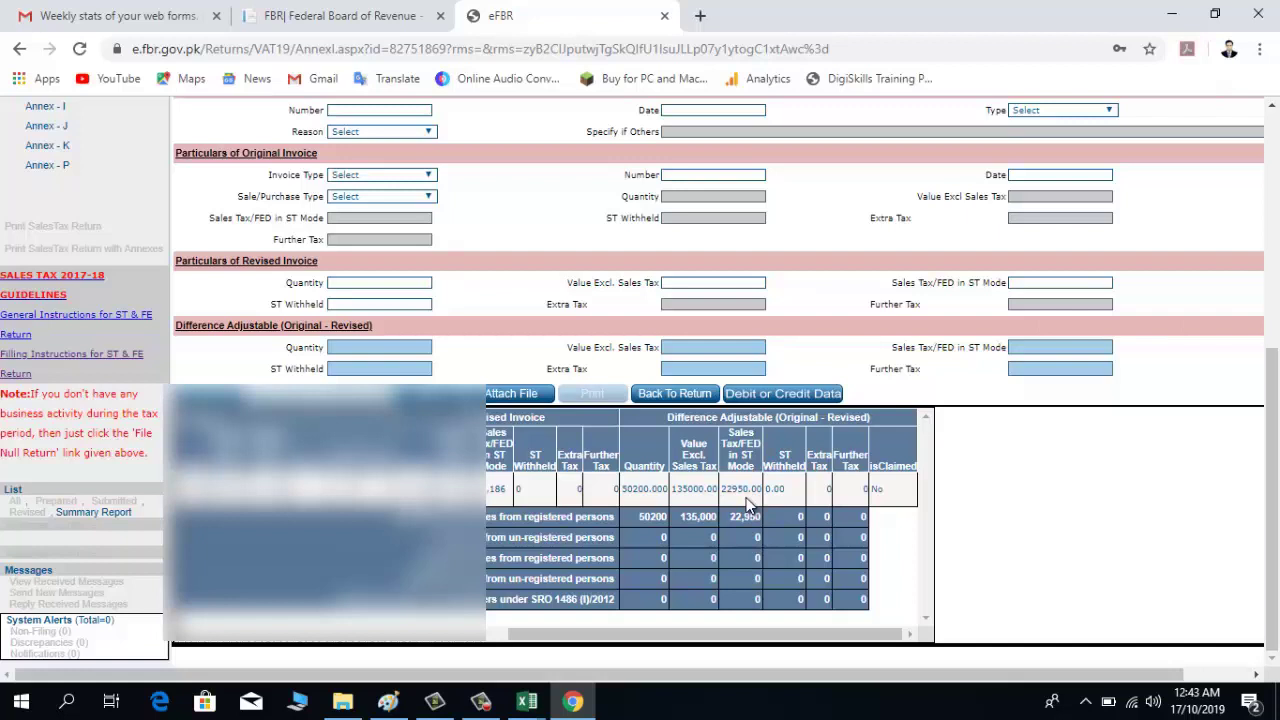
Go back to the main return and examine its credit and payable figures alongside the debit note's total sales tax in Excel
left_click(664, 398)
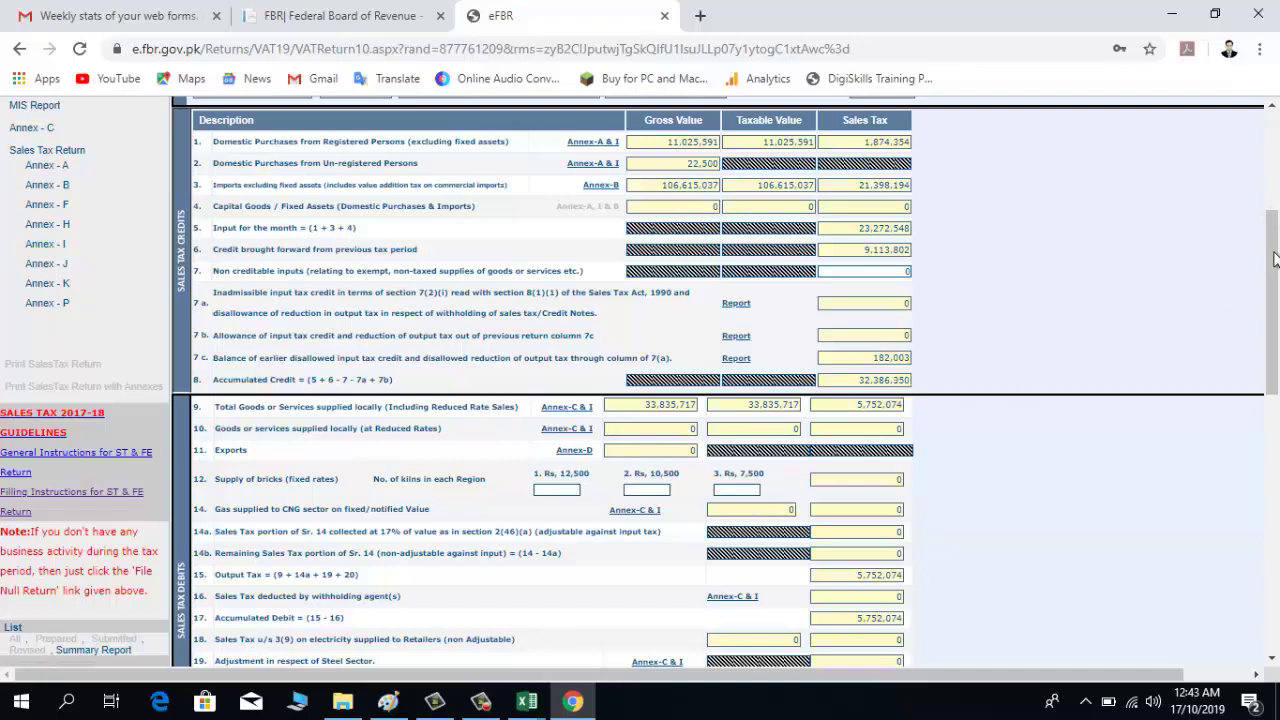
scroll(1274, 258, "down", 3)
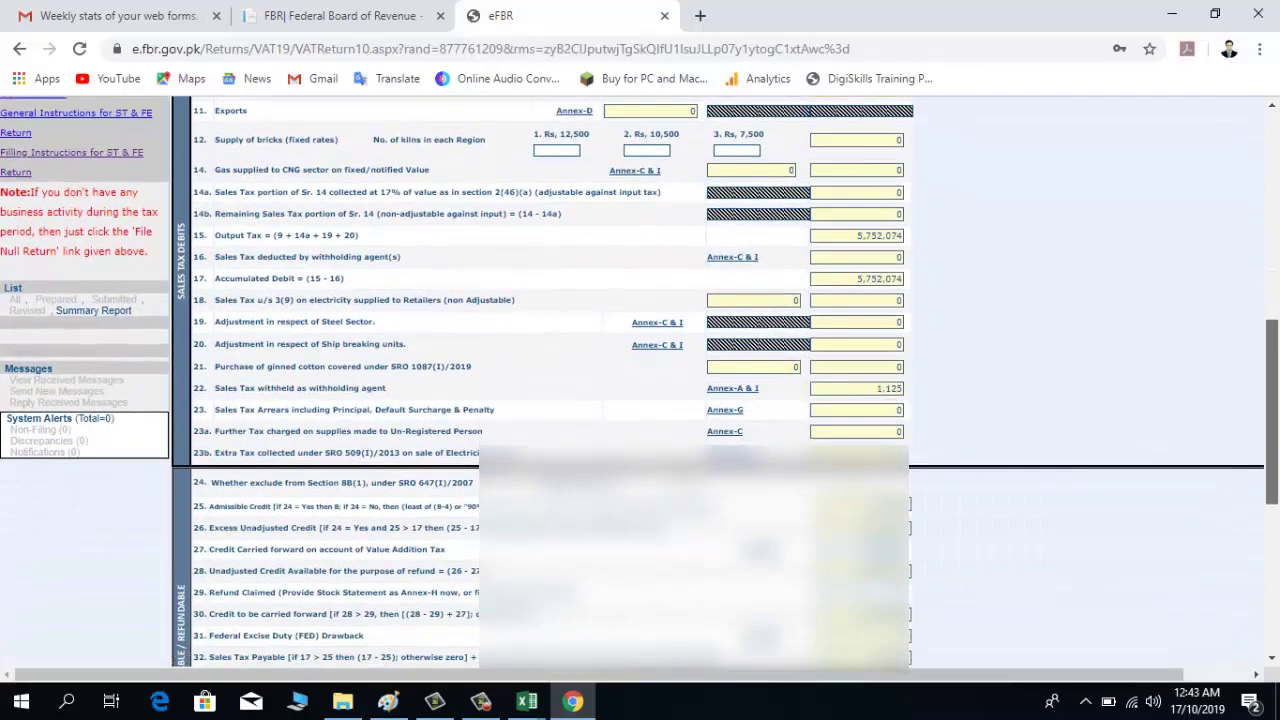
scroll(1274, 428, "down", 2)
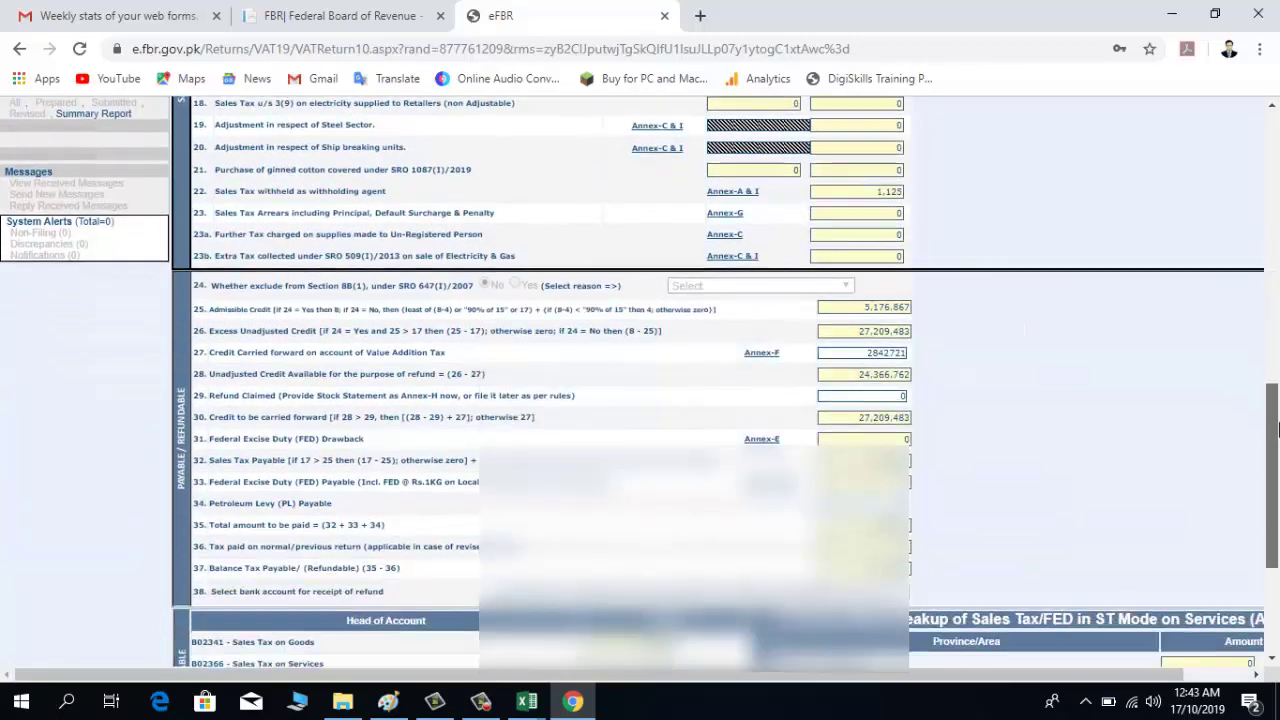
scroll(1274, 428, "down", 1)
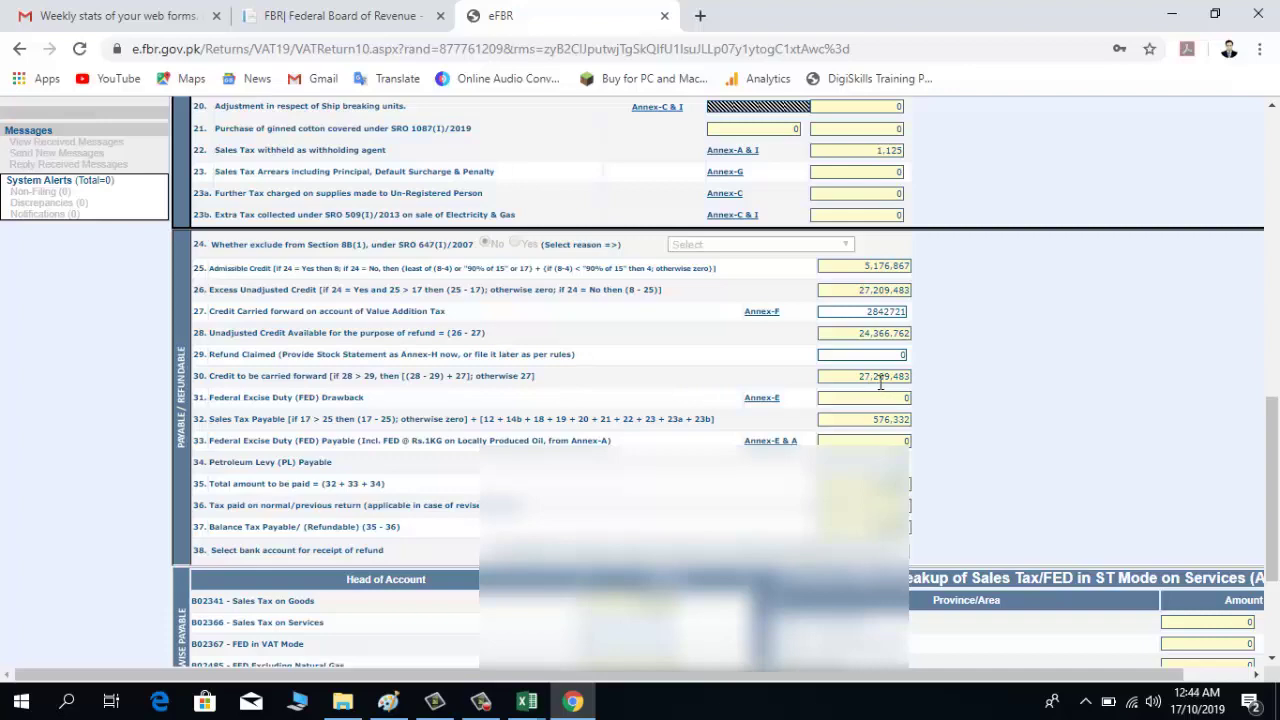
mouse_move(527, 701)
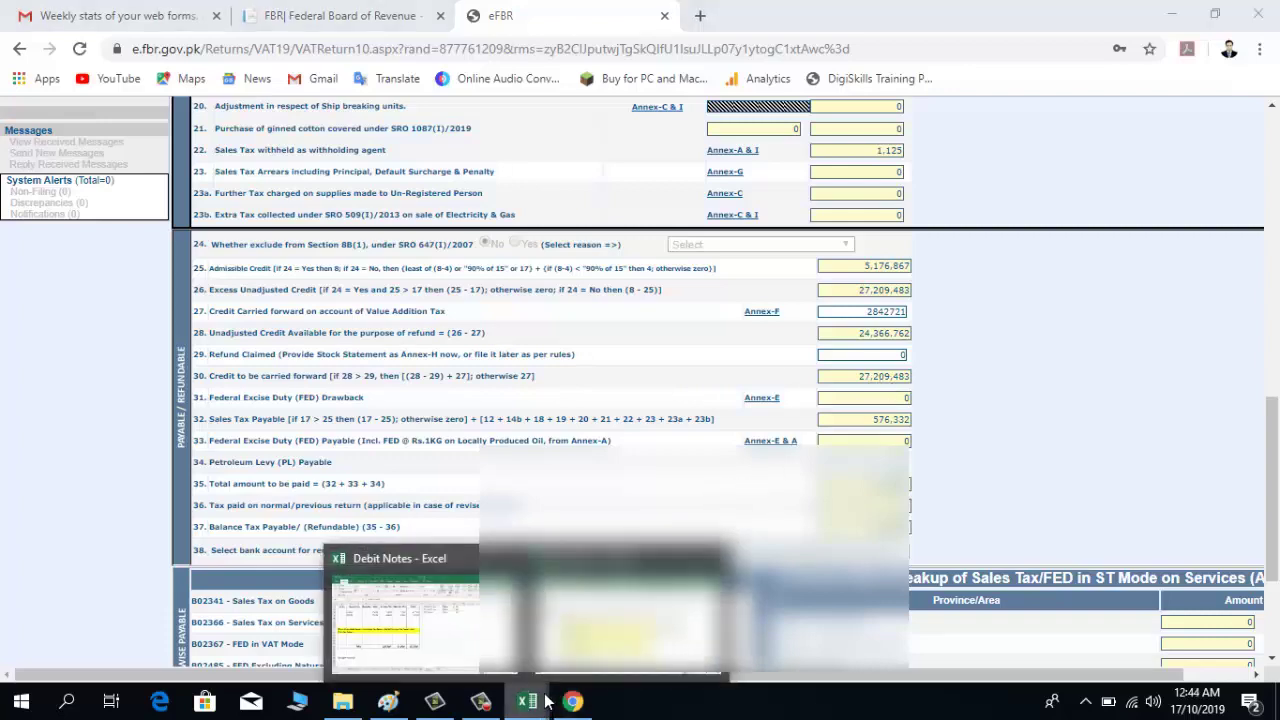
left_click(468, 650)
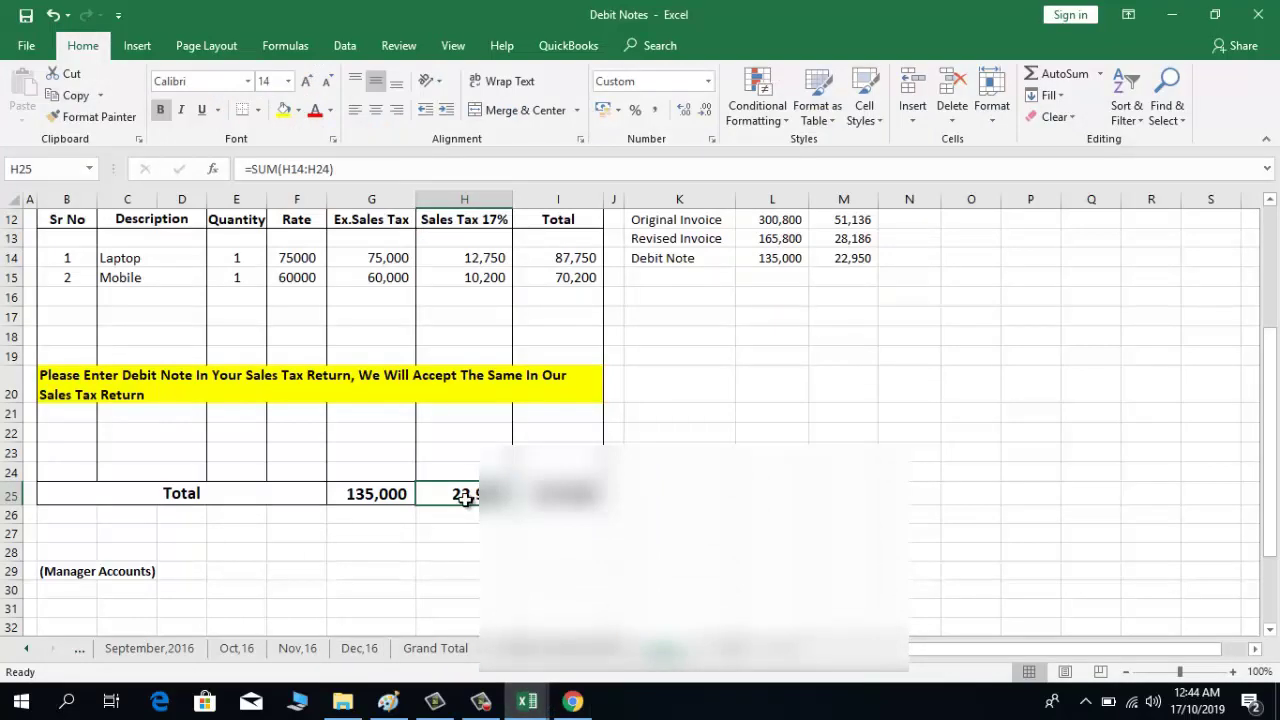
left_click(572, 702)
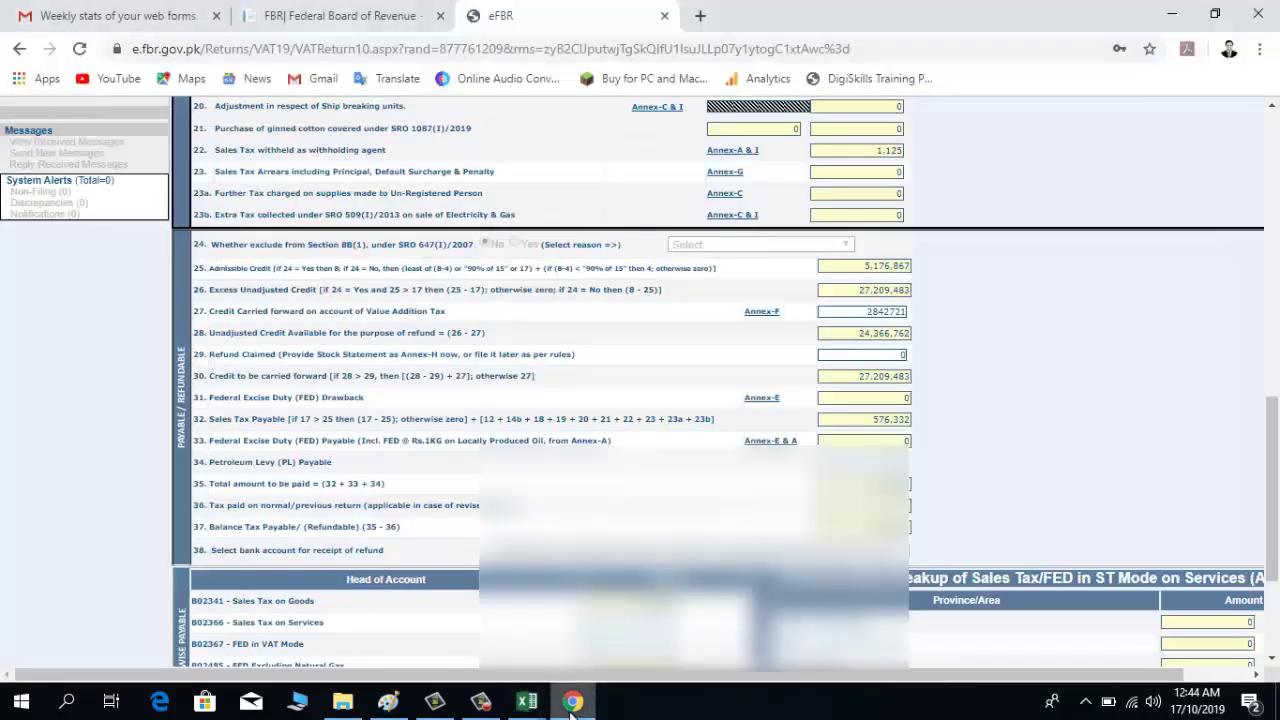
Open Annex-F of the sales tax return, and switch to the Annex-F Sep,19 sheet of the Annex-F workbook in Excel
left_click_drag(1272, 468, 1276, 310)
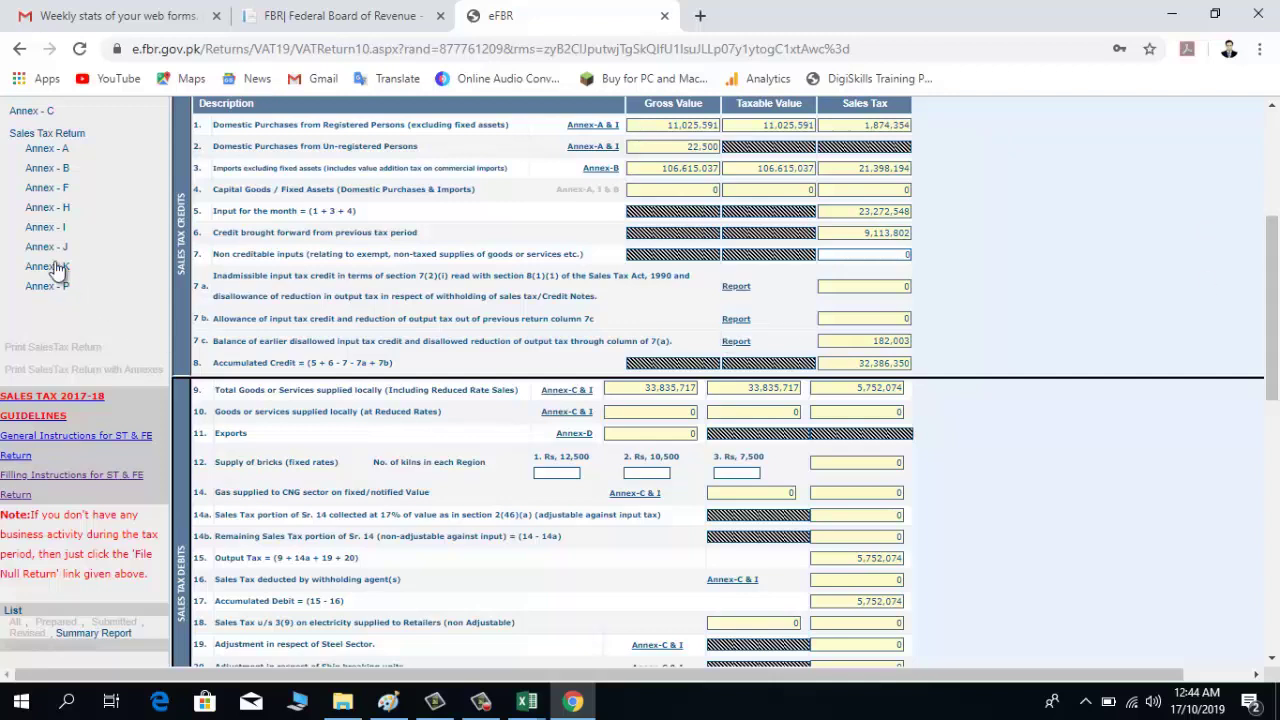
left_click(55, 193)
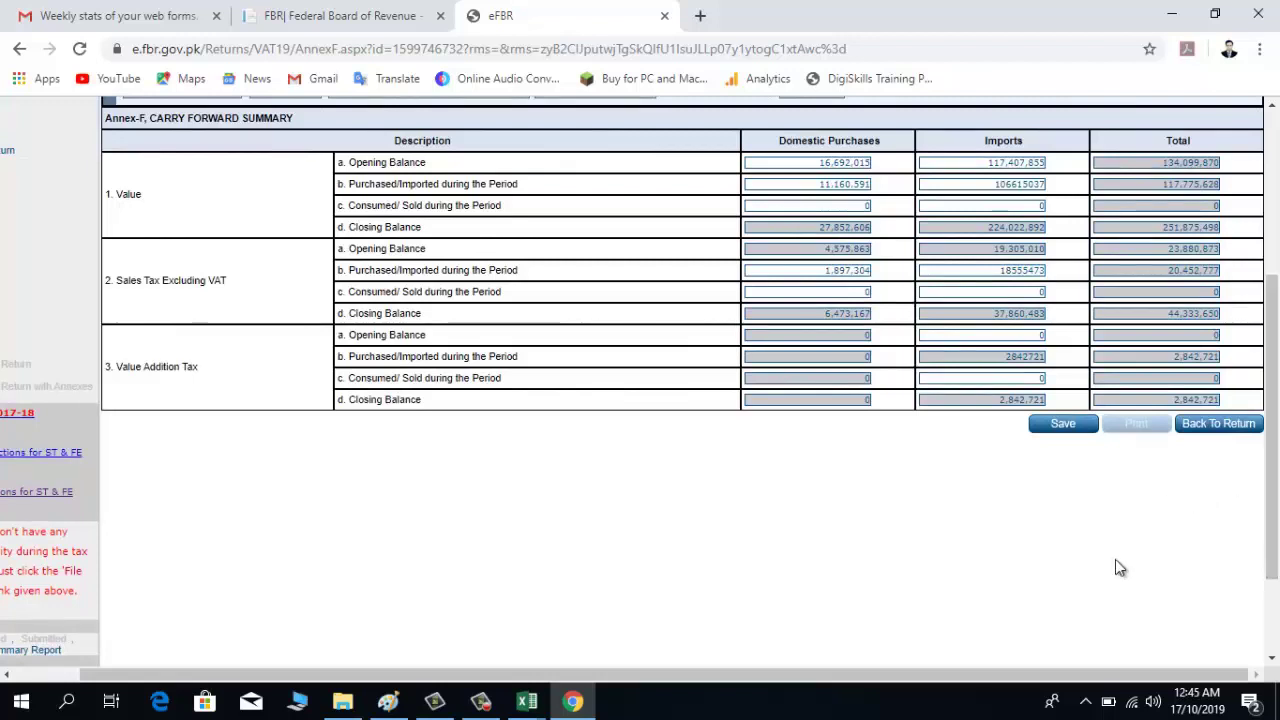
left_click(527, 701)
left_click(575, 647)
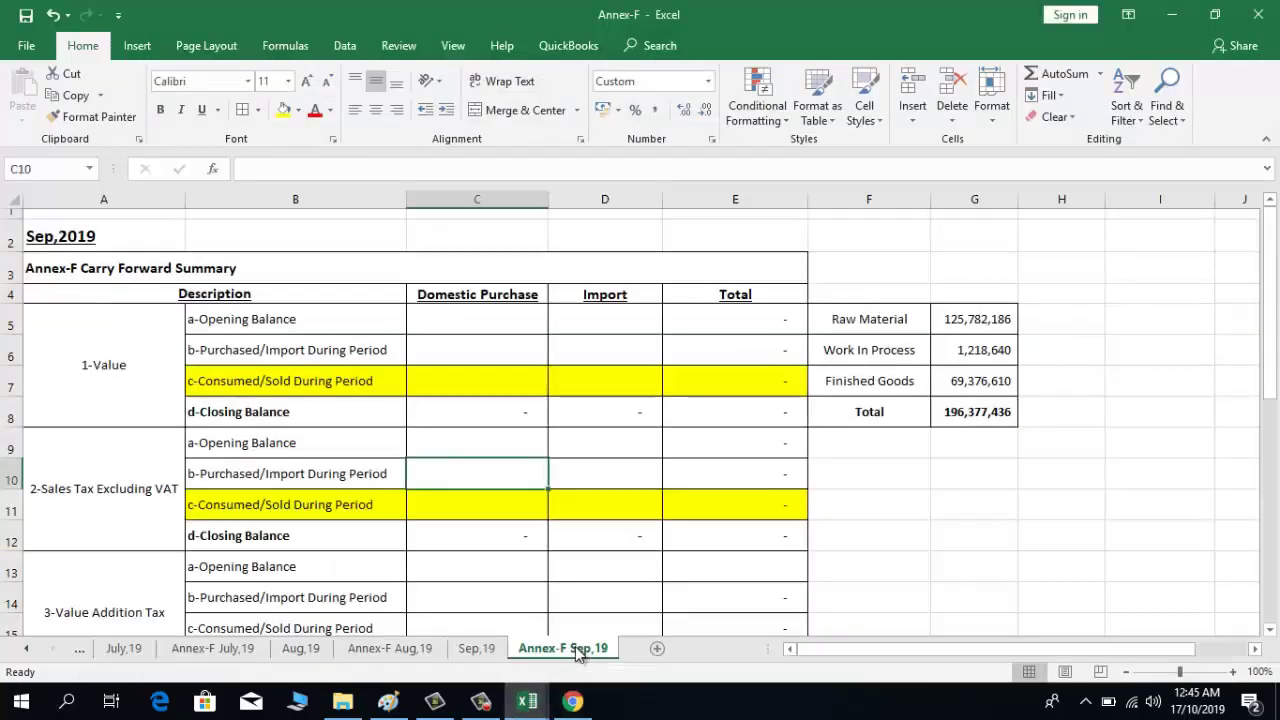
Bring up the Debit Notes workbook and close it
left_click(525, 710)
left_click(408, 566)
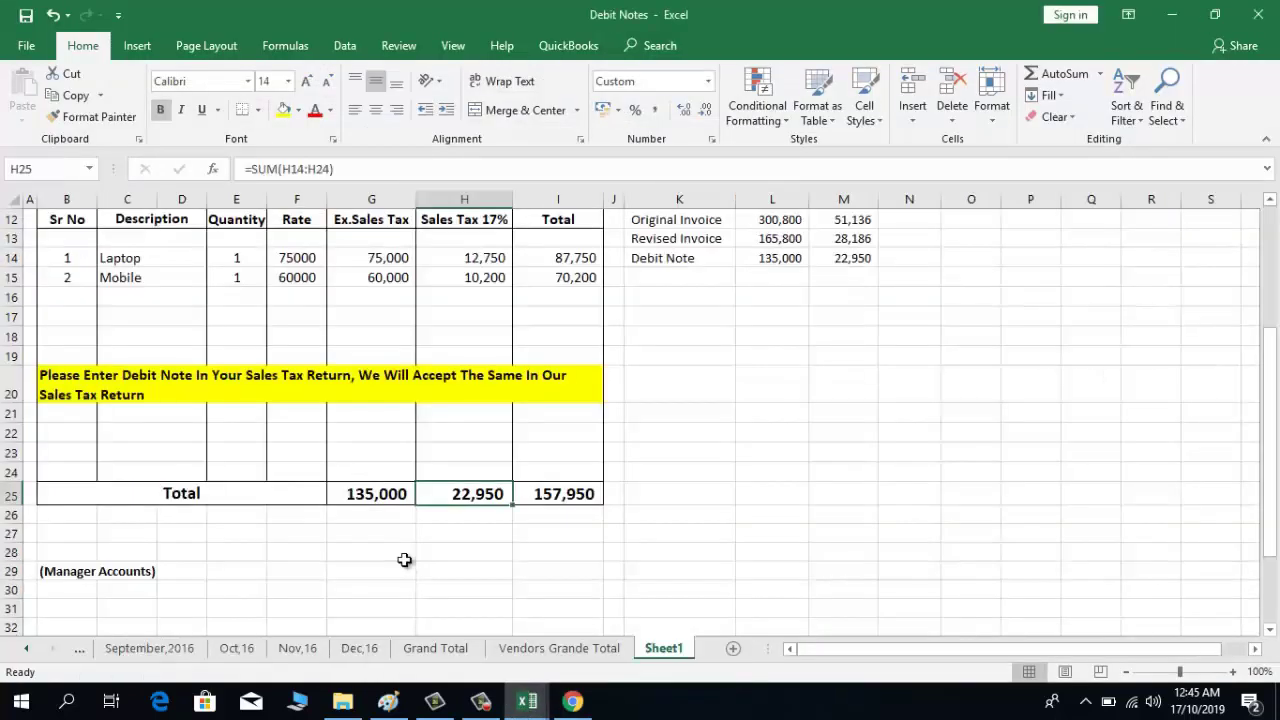
left_click(1258, 14)
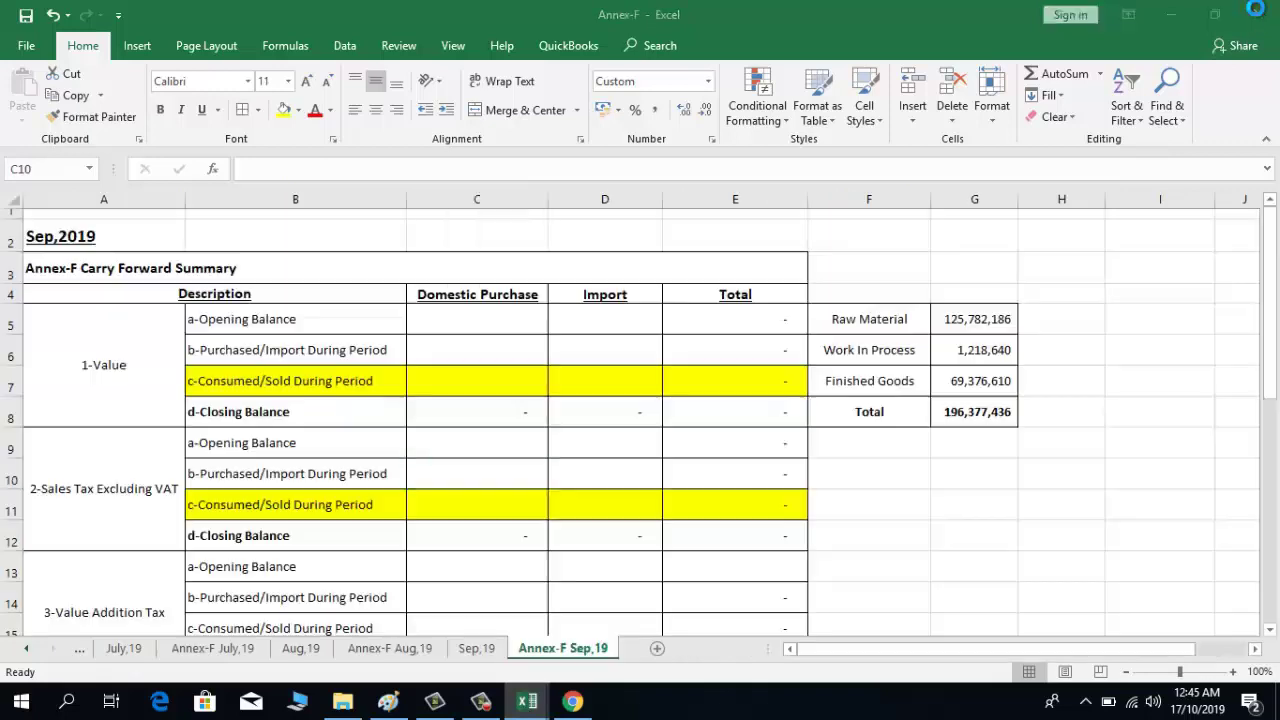
Copy the domestic purchases opening value 16,692,015 from Annex-F on the FBR site into C5 of the Excel summary
left_click(457, 321)
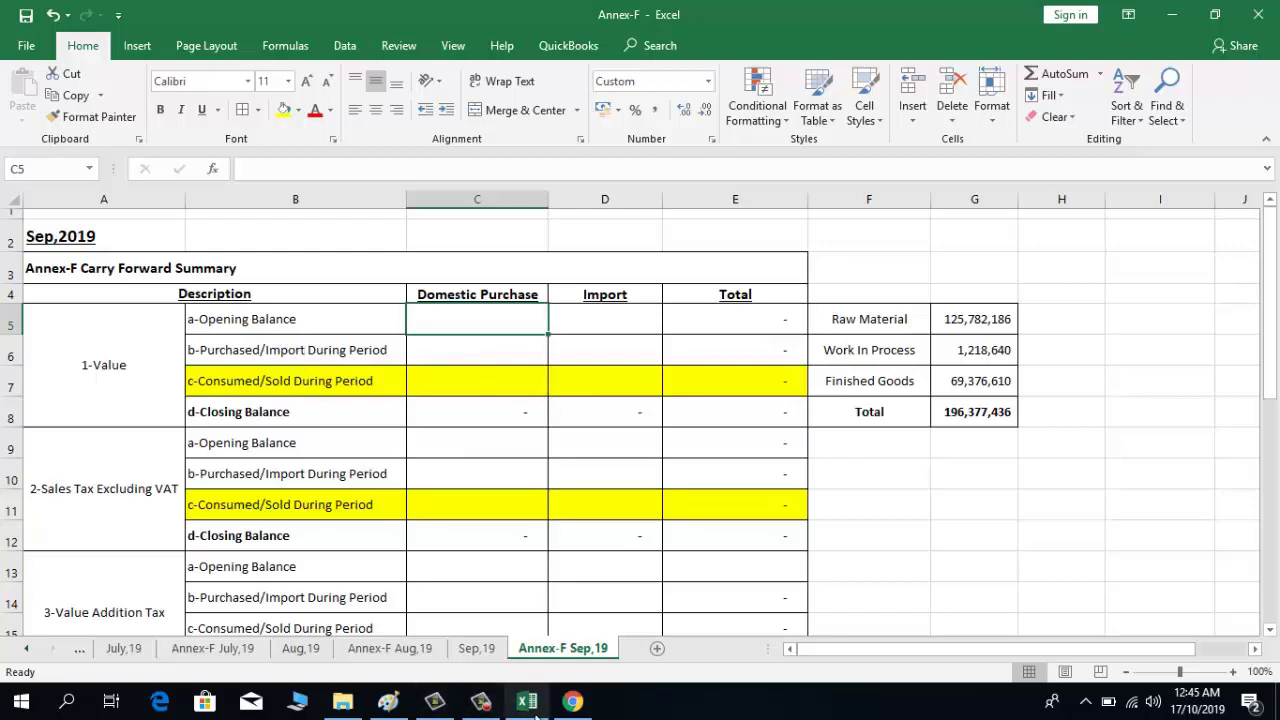
left_click(572, 701)
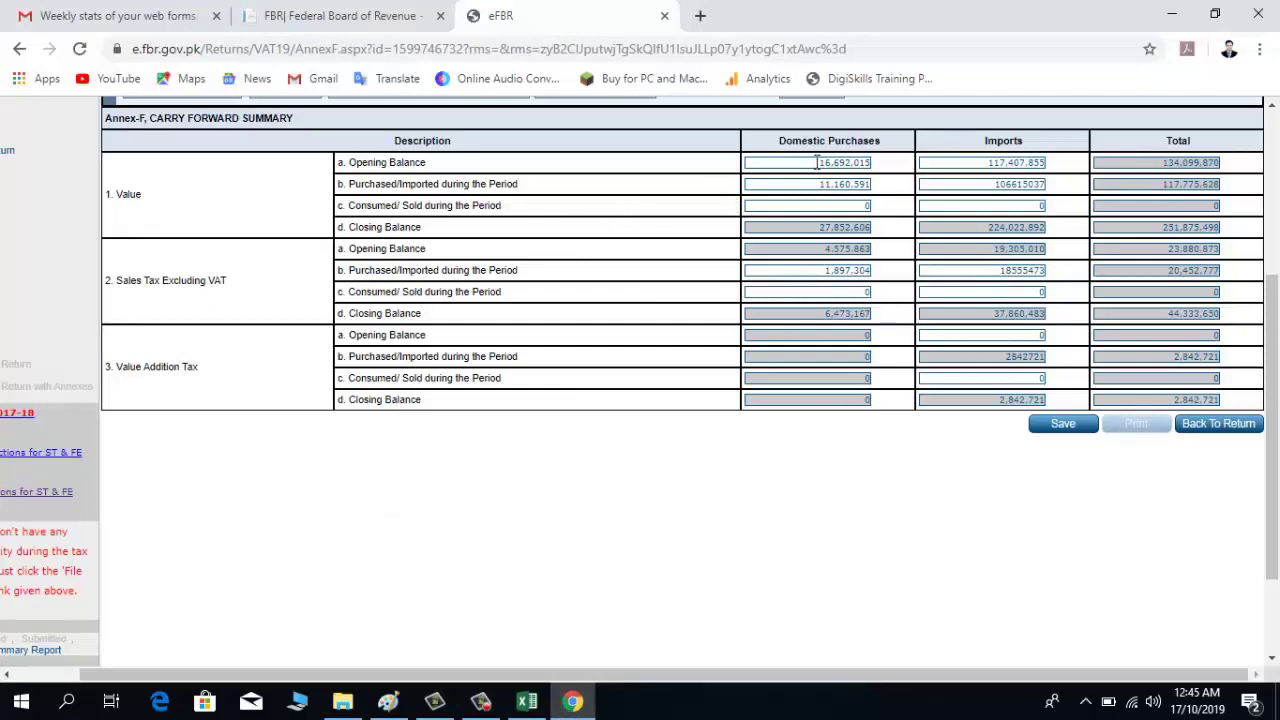
left_click_drag(818, 162, 875, 175)
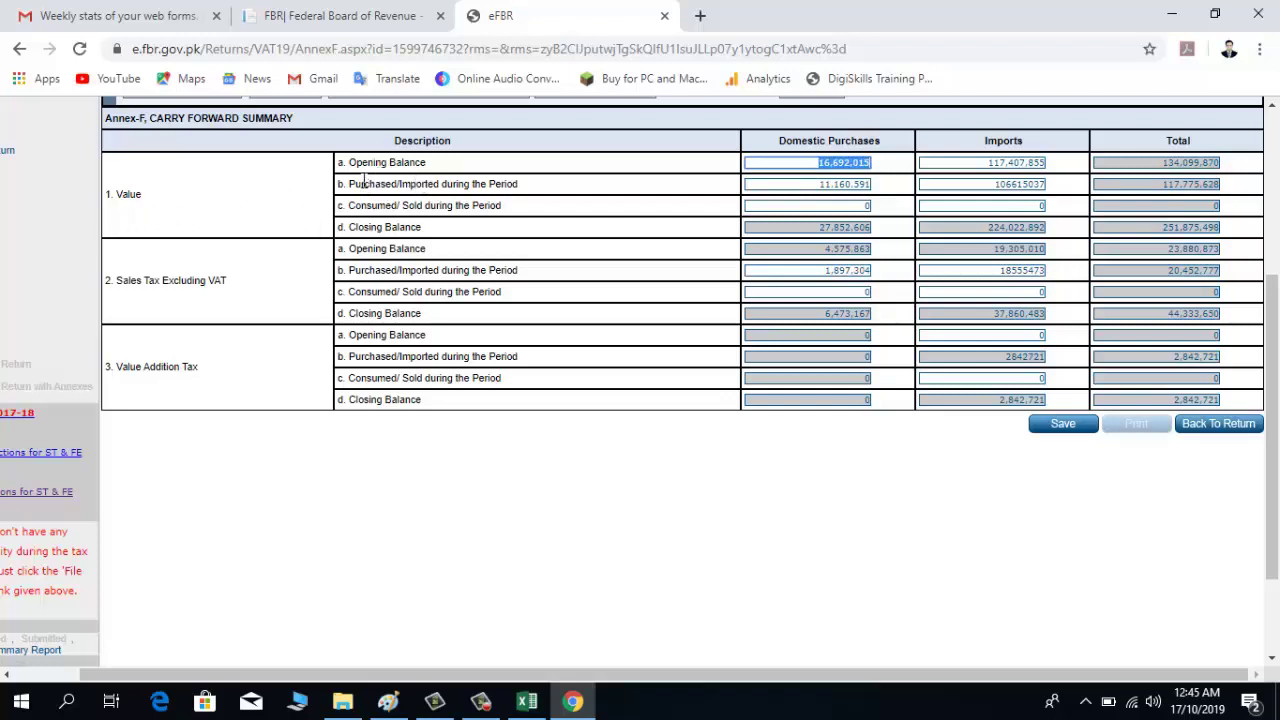
left_click(284, 205)
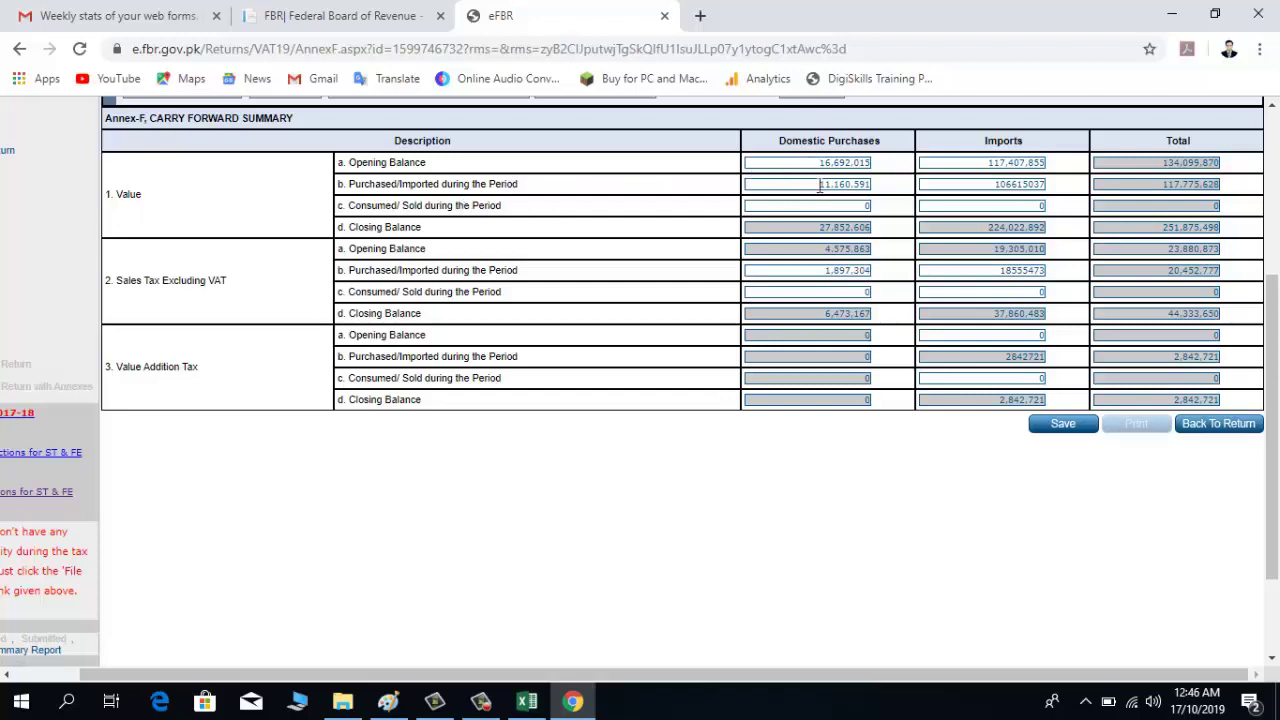
left_click_drag(848, 166, 875, 178)
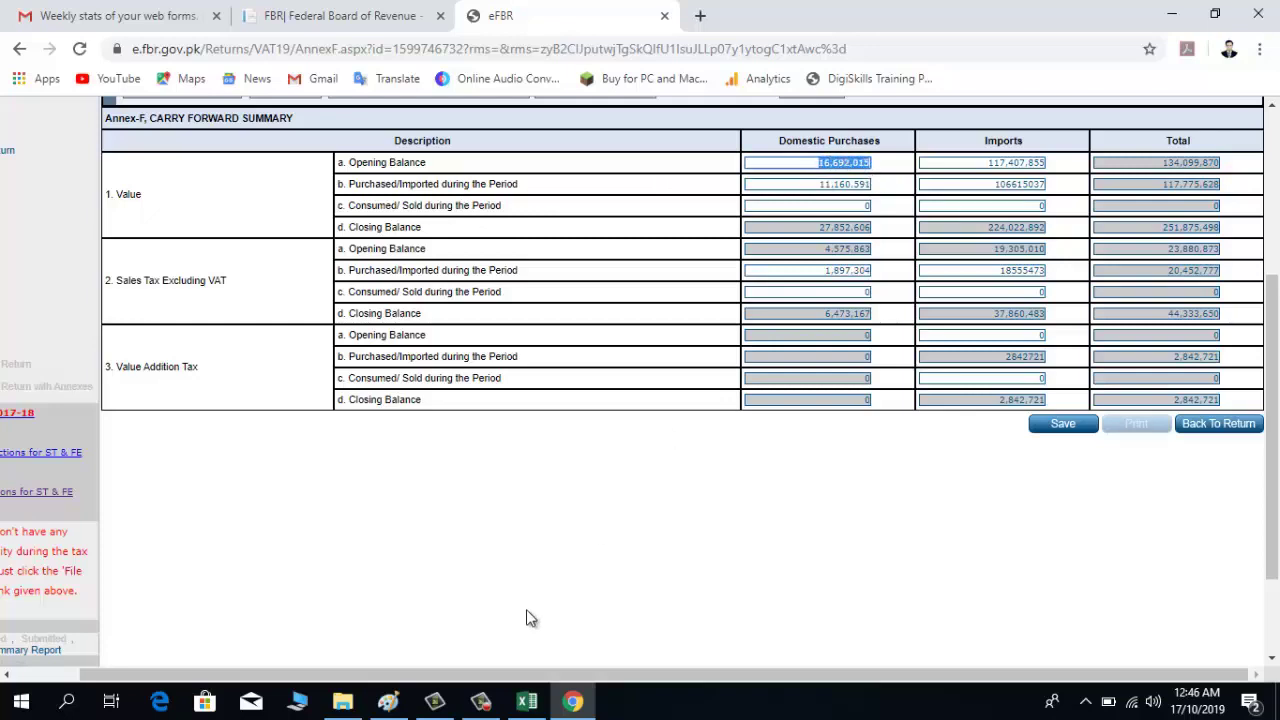
left_click(527, 701)
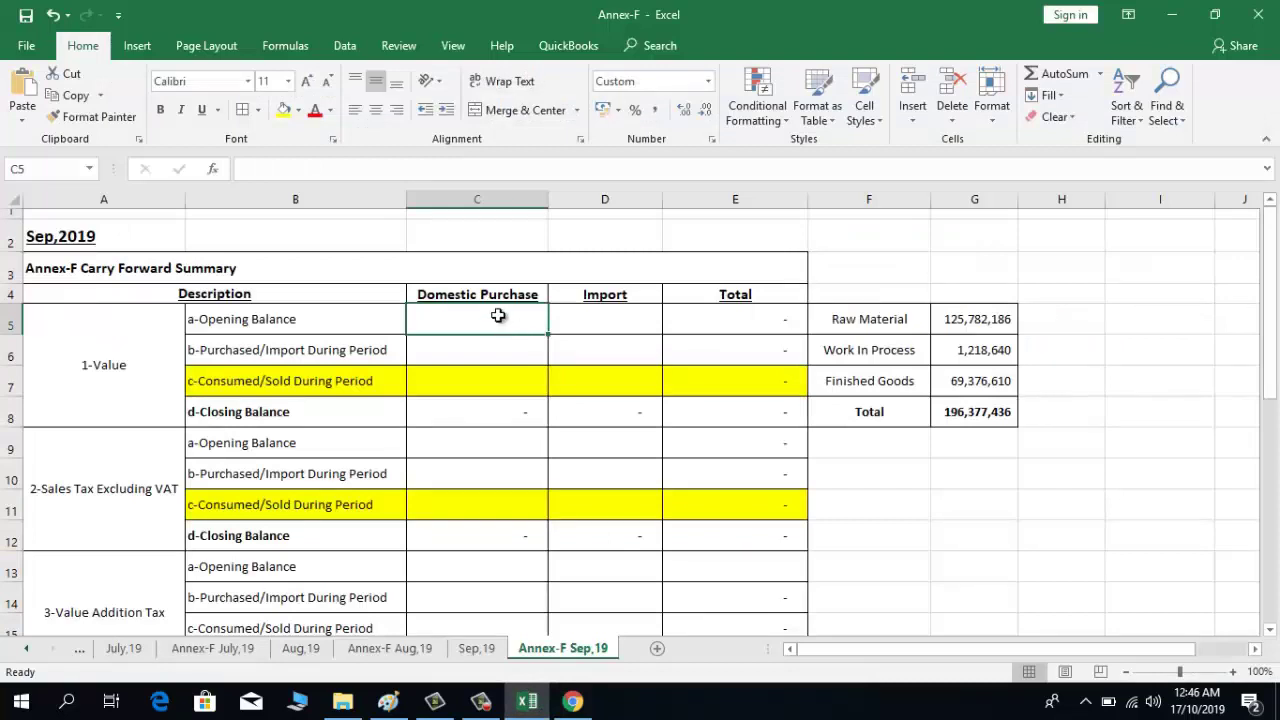
type("16,692,015")
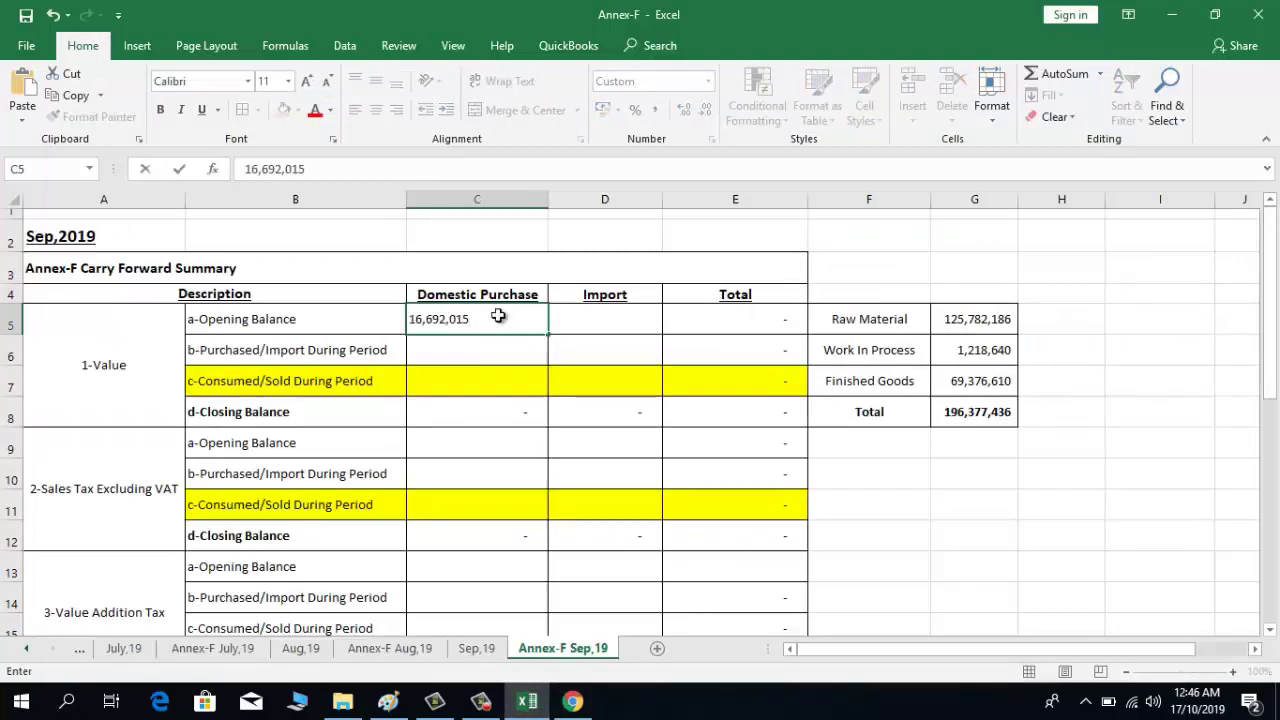
key("Return")
key("Up")
key("Right")
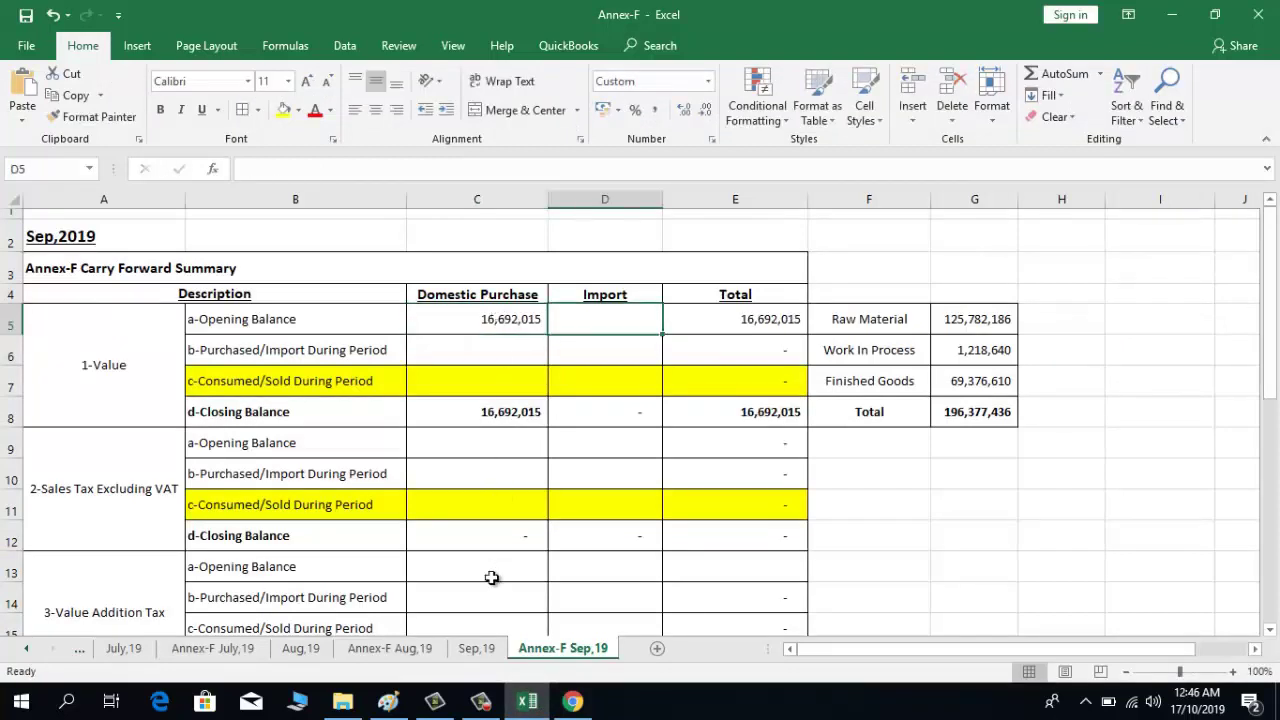
Copy the imports opening value 117,407,855 from the FBR Annex-F form into D5 of the Excel summary
left_click(572, 701)
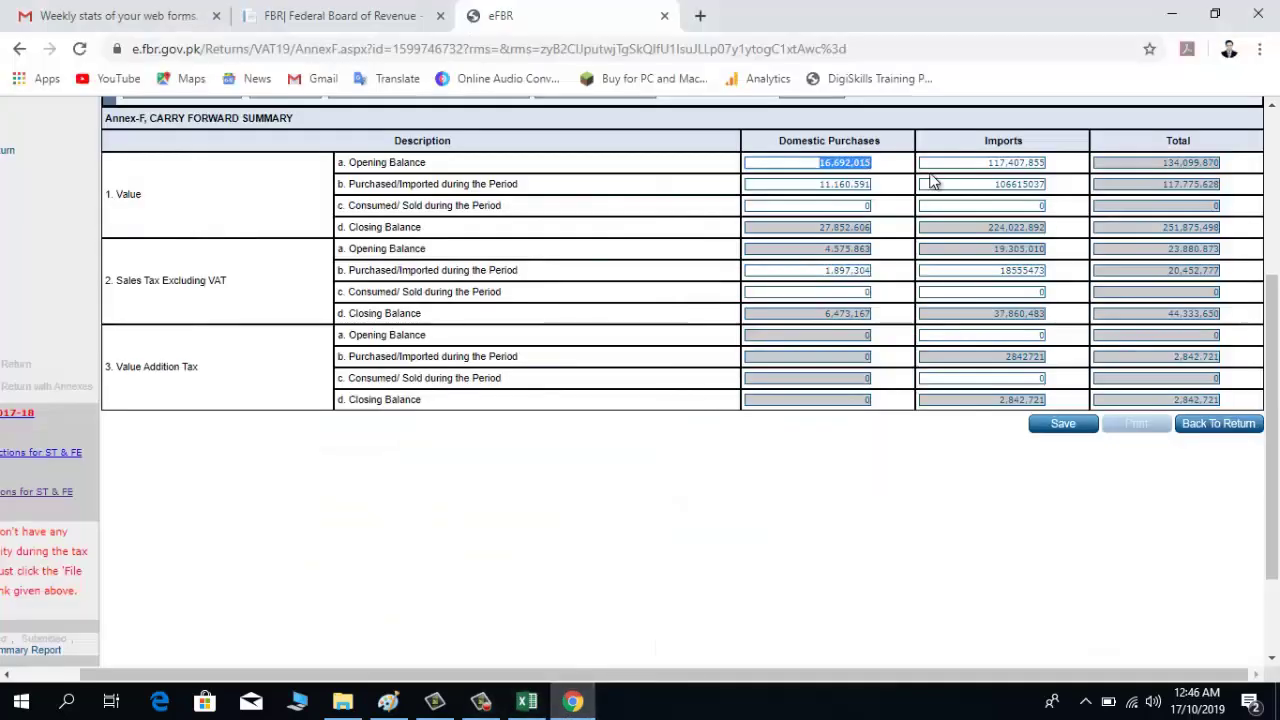
double_click(985, 162)
key("ctrl+c")
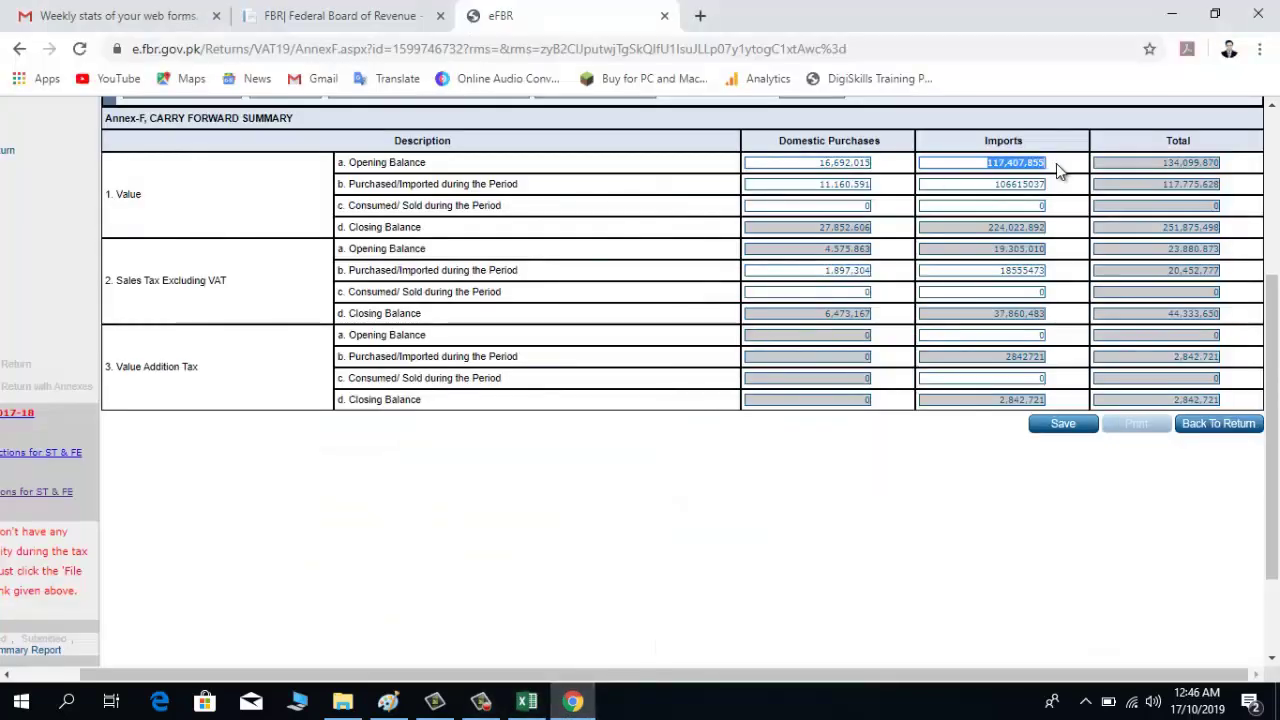
left_click(527, 701)
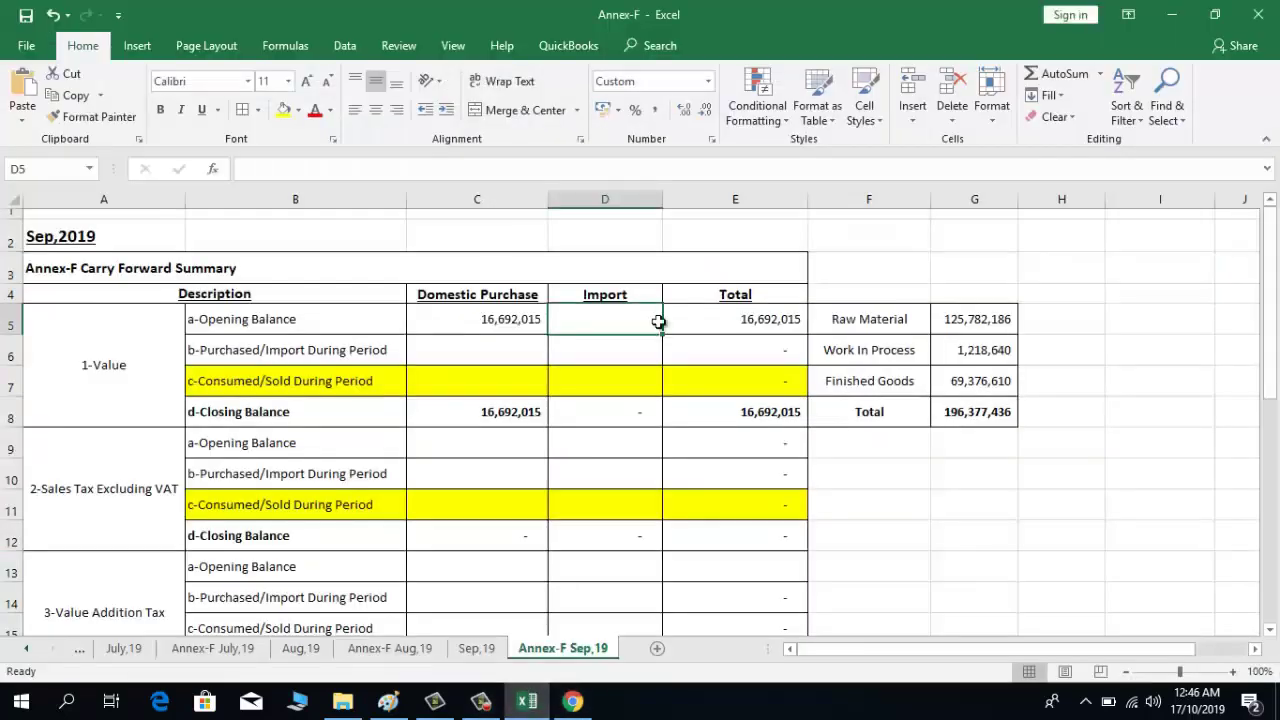
double_click(627, 329)
key("ctrl+v")
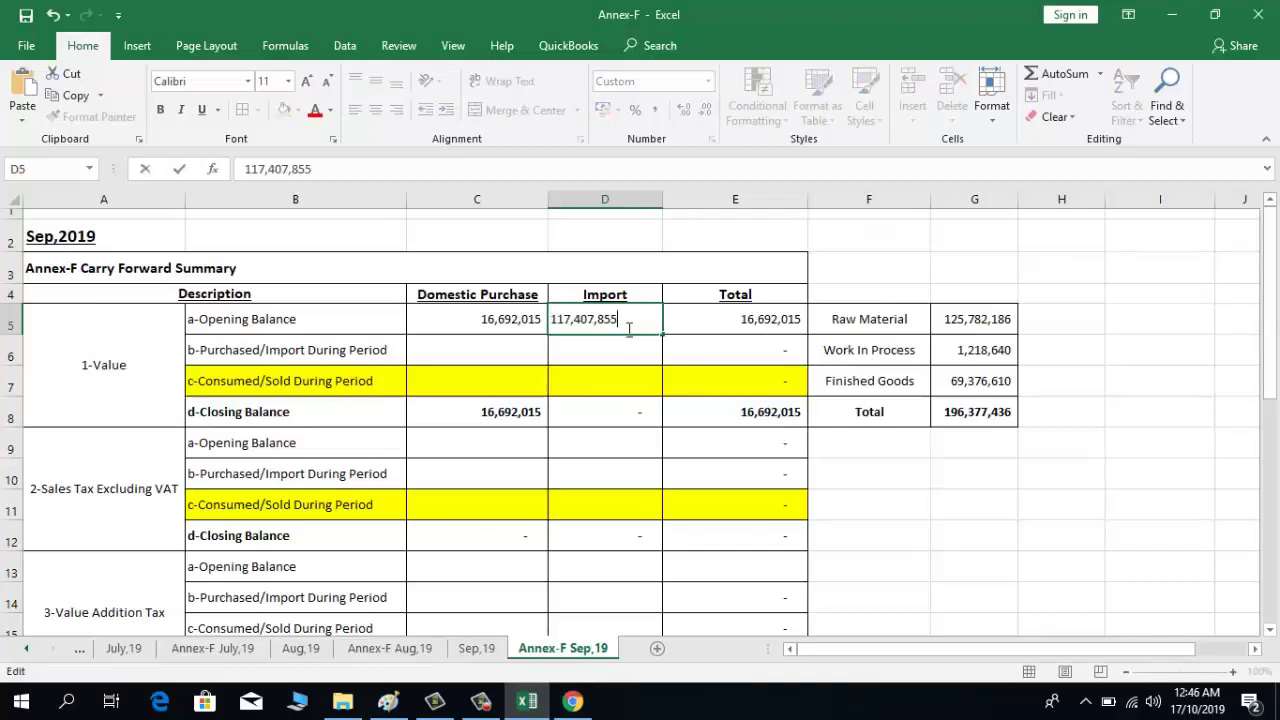
key("Return")
key("Left")
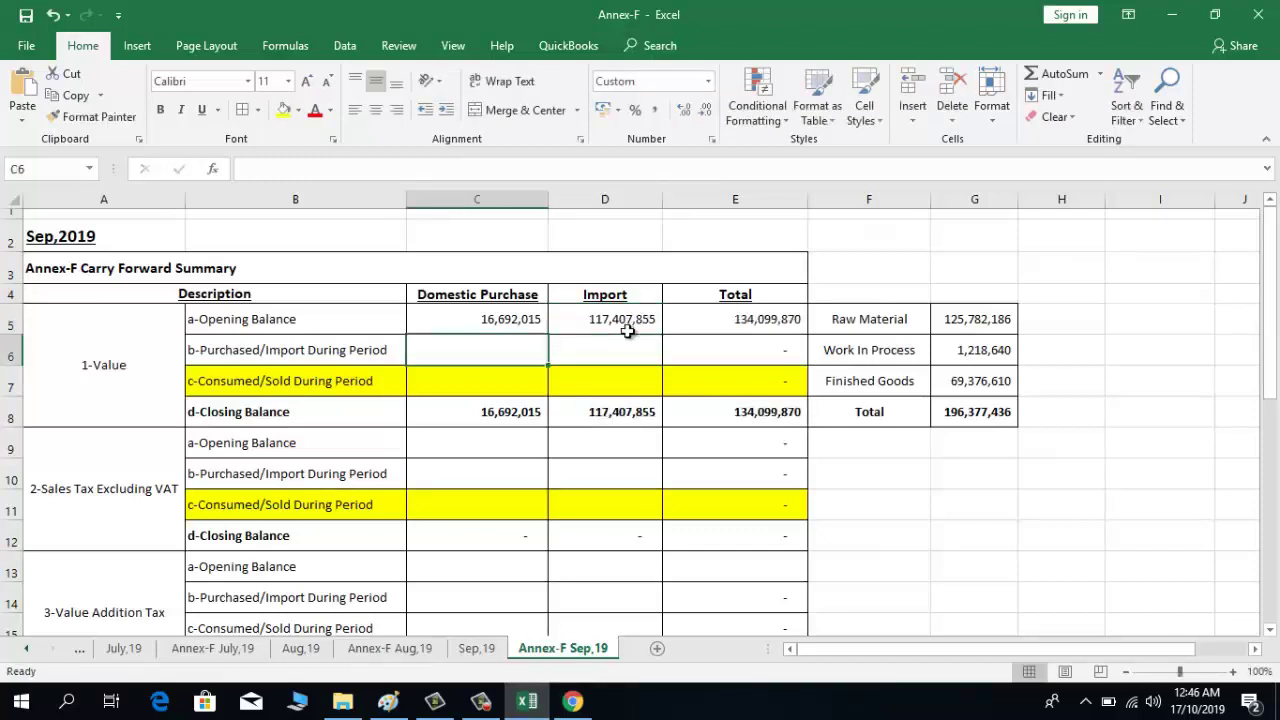
Copy the value of domestic purchases during the period, 11,160,591, from the FBR form into C6 of the Excel summary
left_click(572, 701)
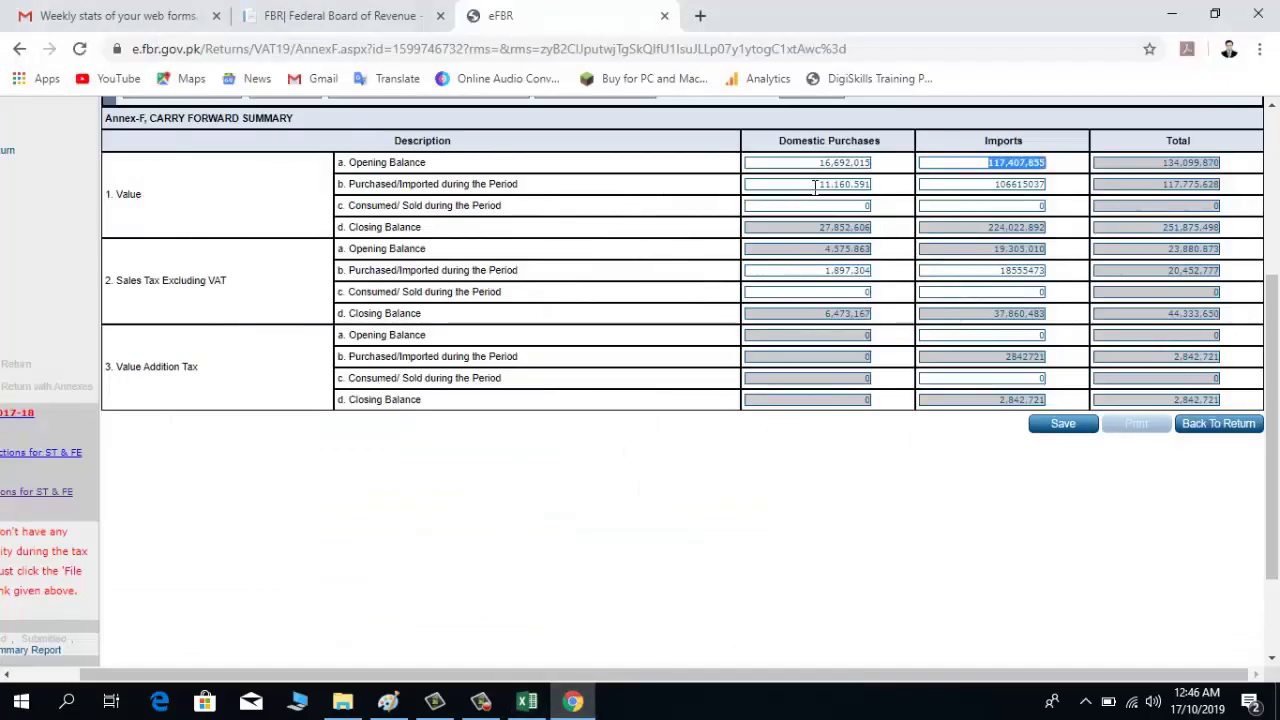
left_click_drag(818, 186, 872, 194)
key("ctrl+c")
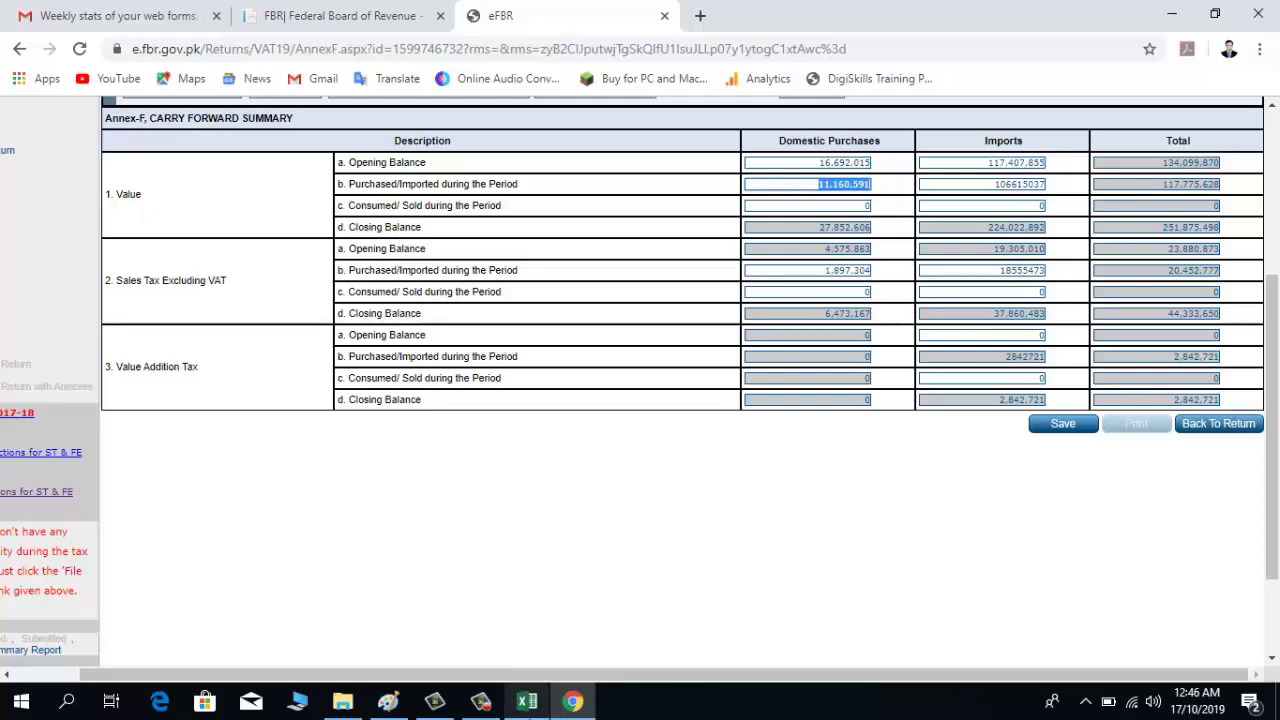
left_click(527, 701)
double_click(512, 349)
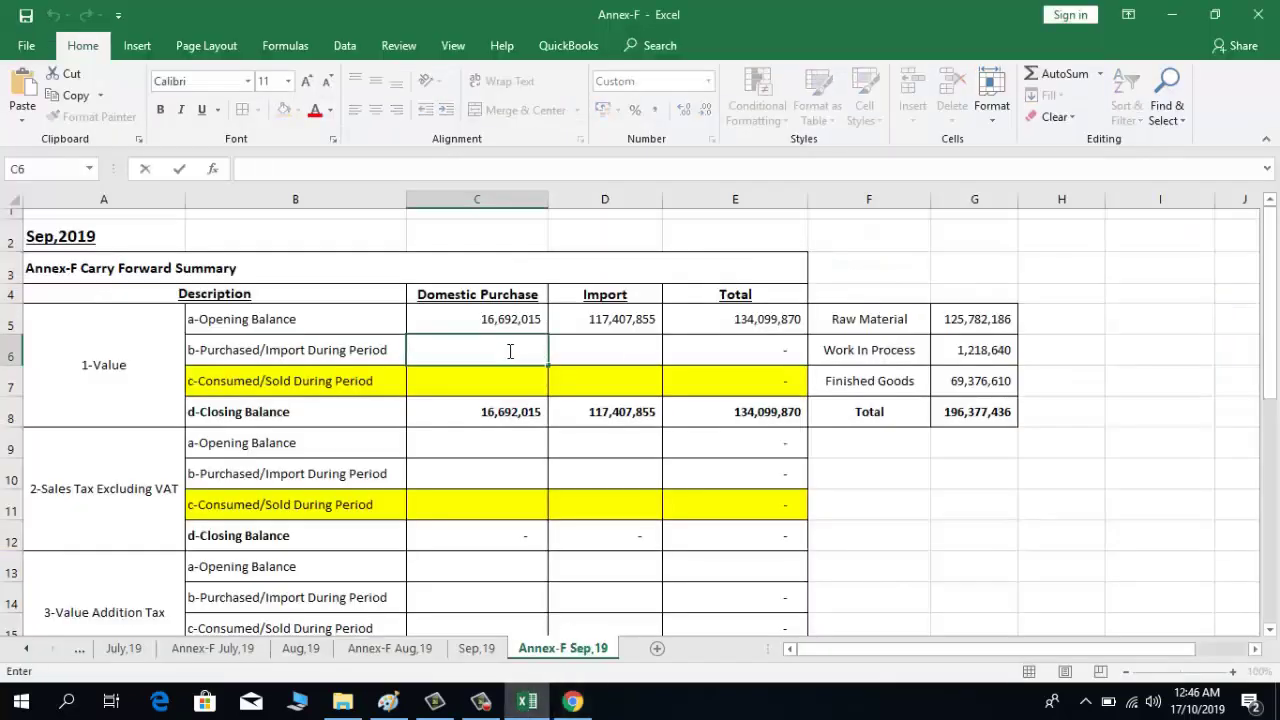
key("ctrl+v")
key("ctrl+Return")
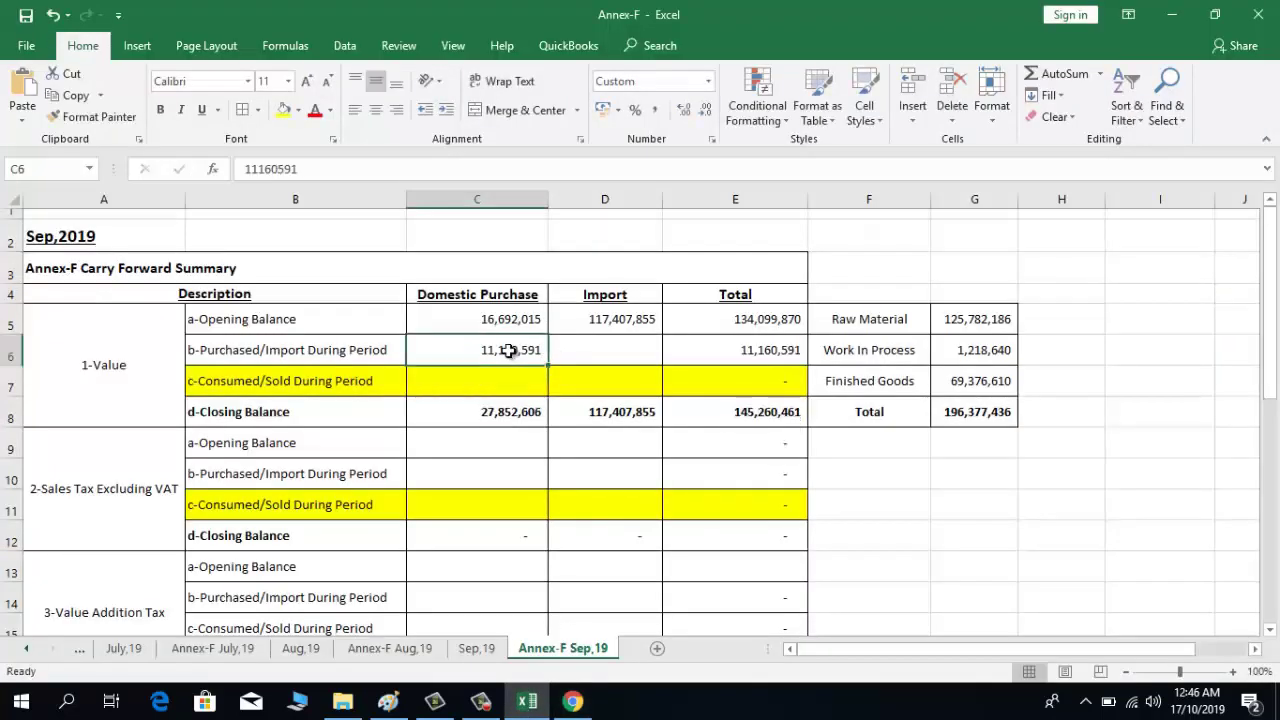
Copy the value of imports during the period, 106,615,037, from the FBR form into D6 of the Excel summary
left_click(569, 349)
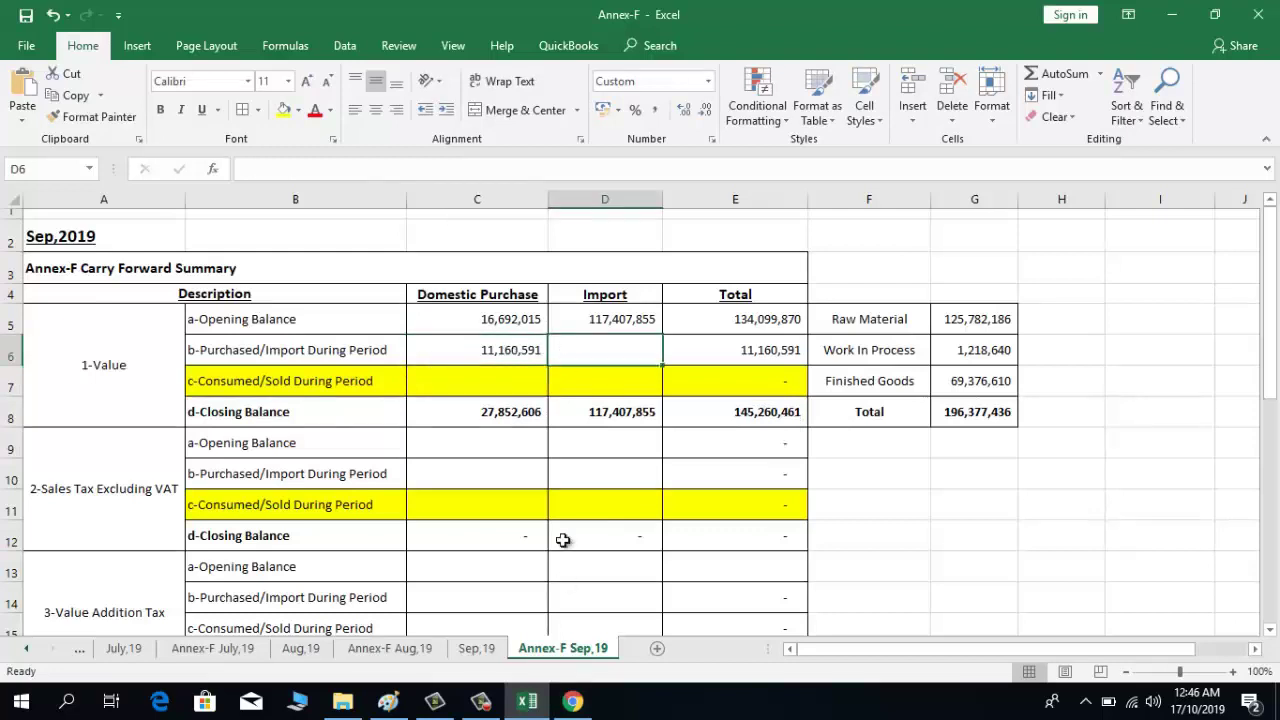
left_click(572, 701)
left_click_drag(997, 184, 1068, 197)
key("ctrl+c")
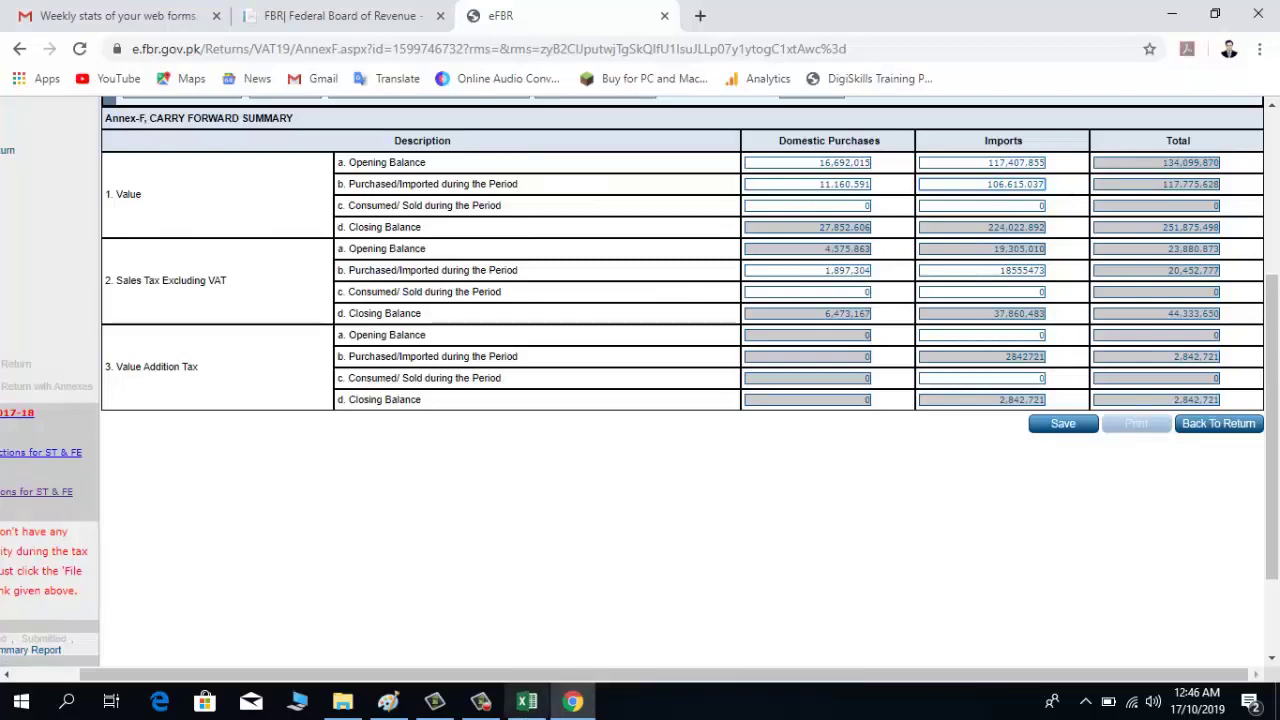
left_click(527, 701)
double_click(631, 351)
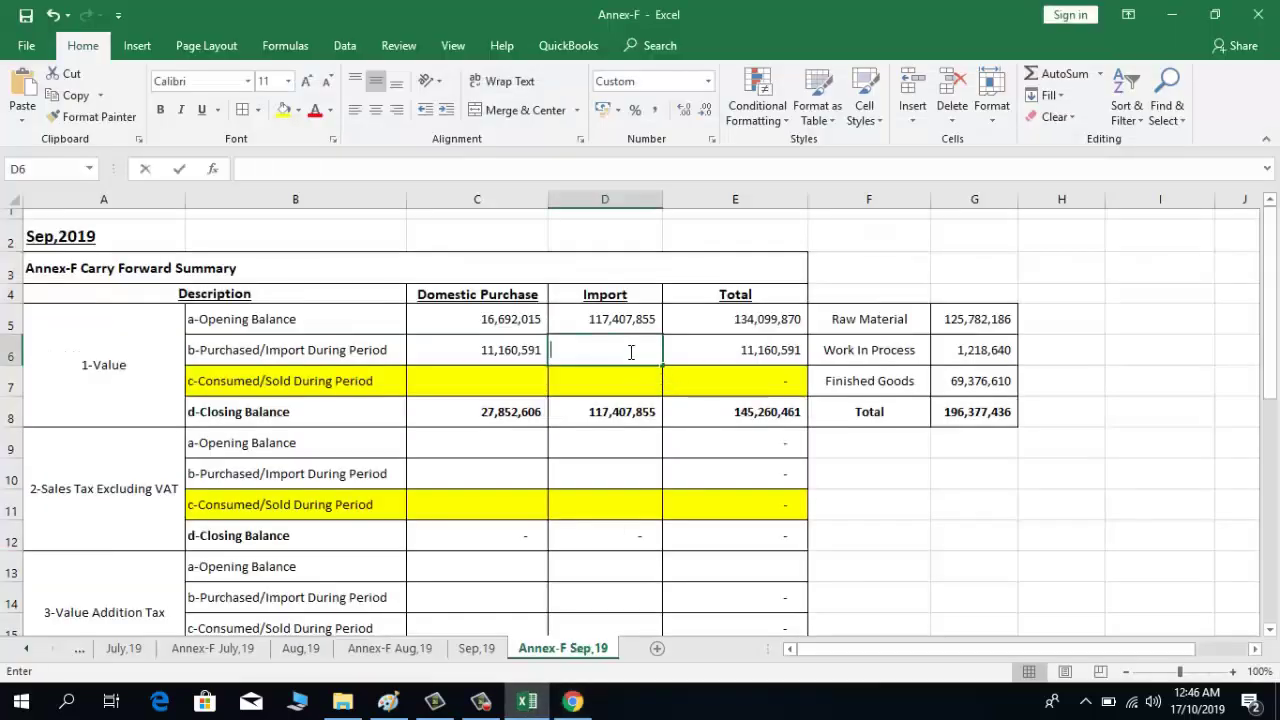
key("ctrl+v")
key("Return")
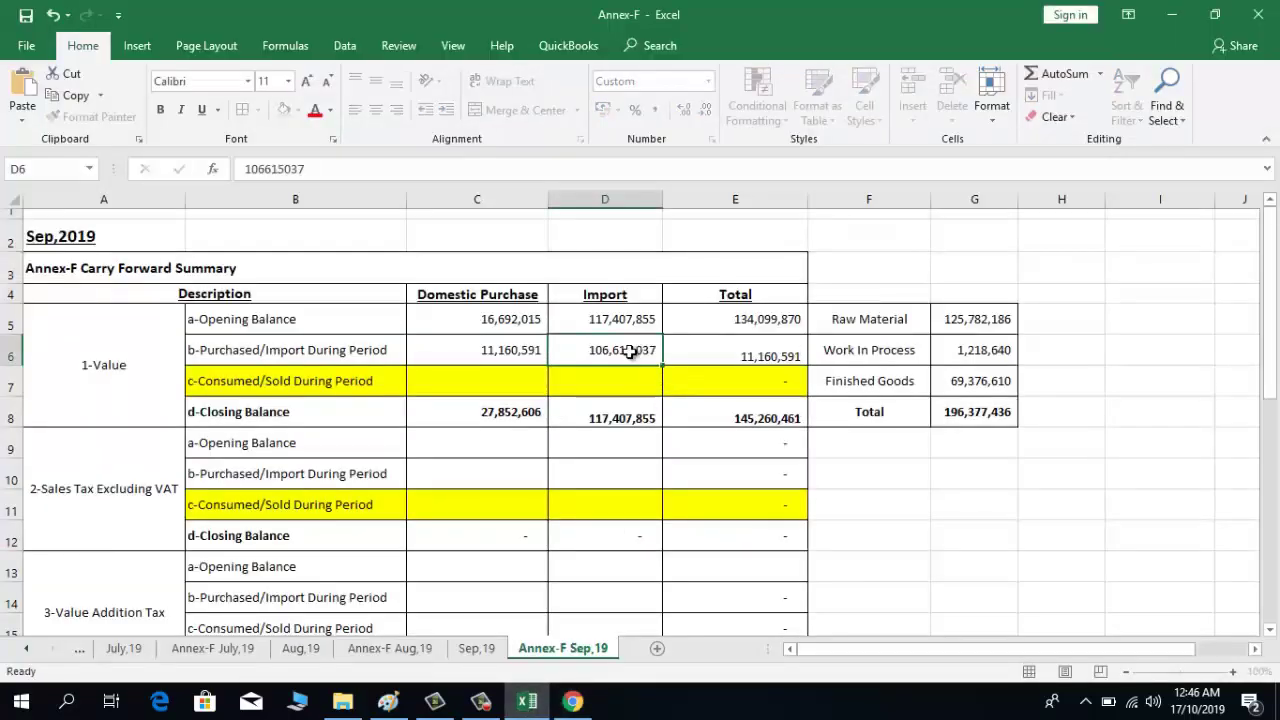
Examine the total closing balance and the empty Consumed/Sold During Period cells in the Value section
key("Return")
key("Return")
key("Up")
key("Right")
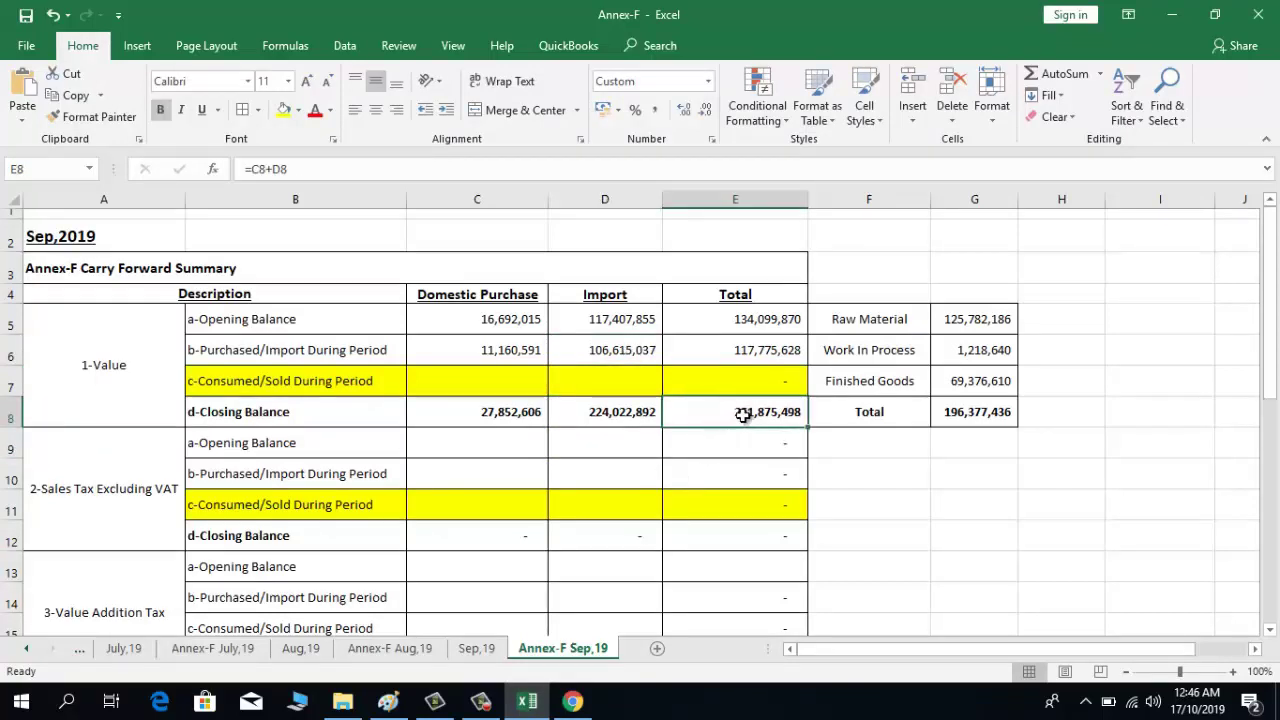
left_click(299, 373)
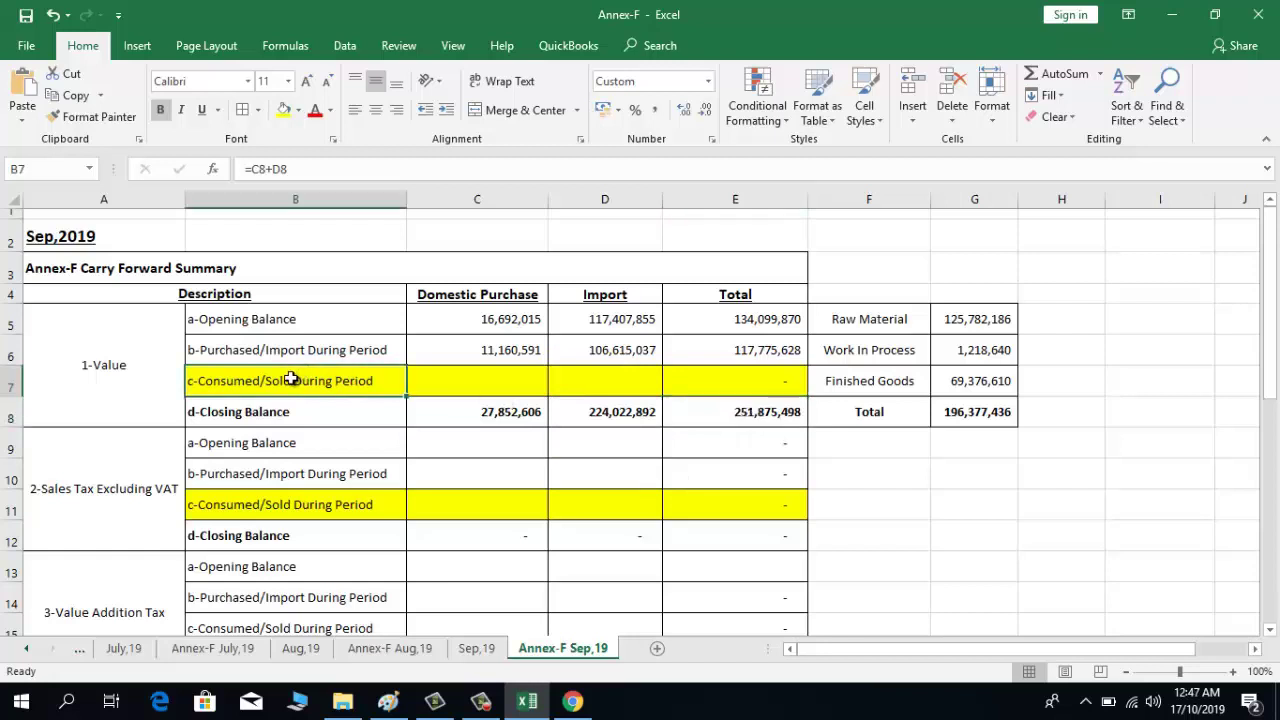
left_click(443, 379)
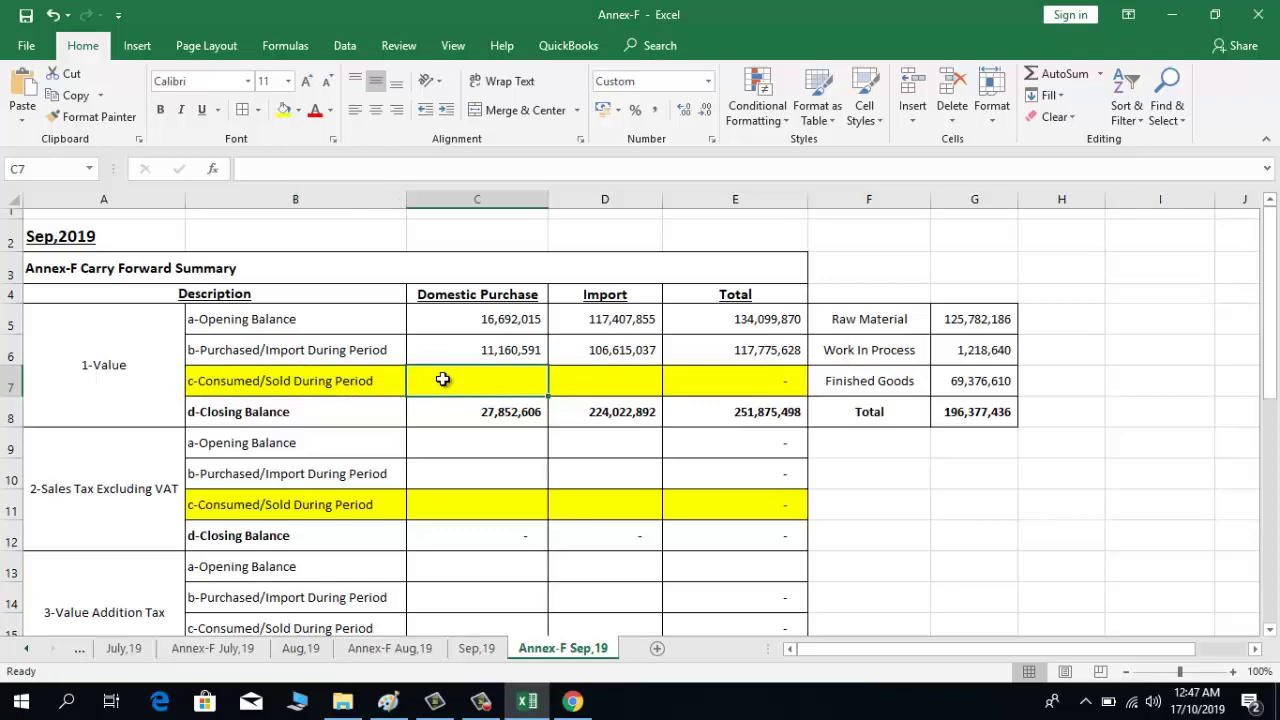
key("Right")
key("Right")
key("Right")
key("Left")
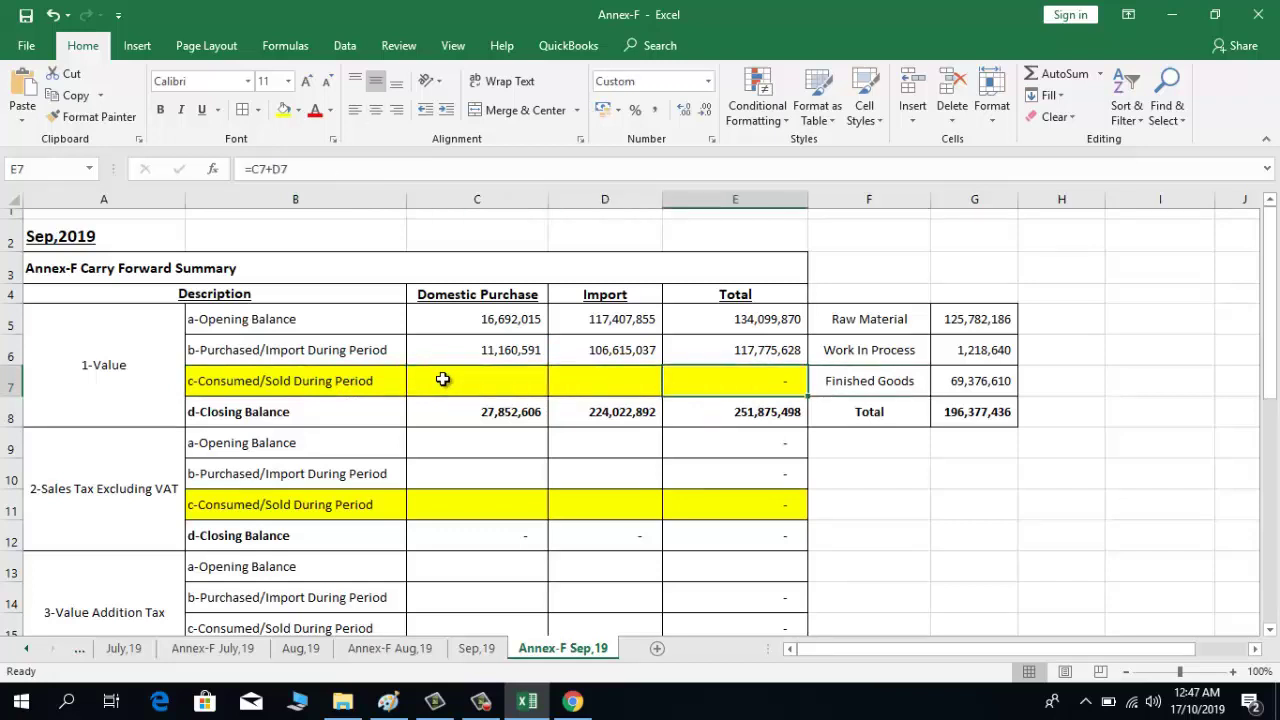
key("Left")
key("Right")
key("Right")
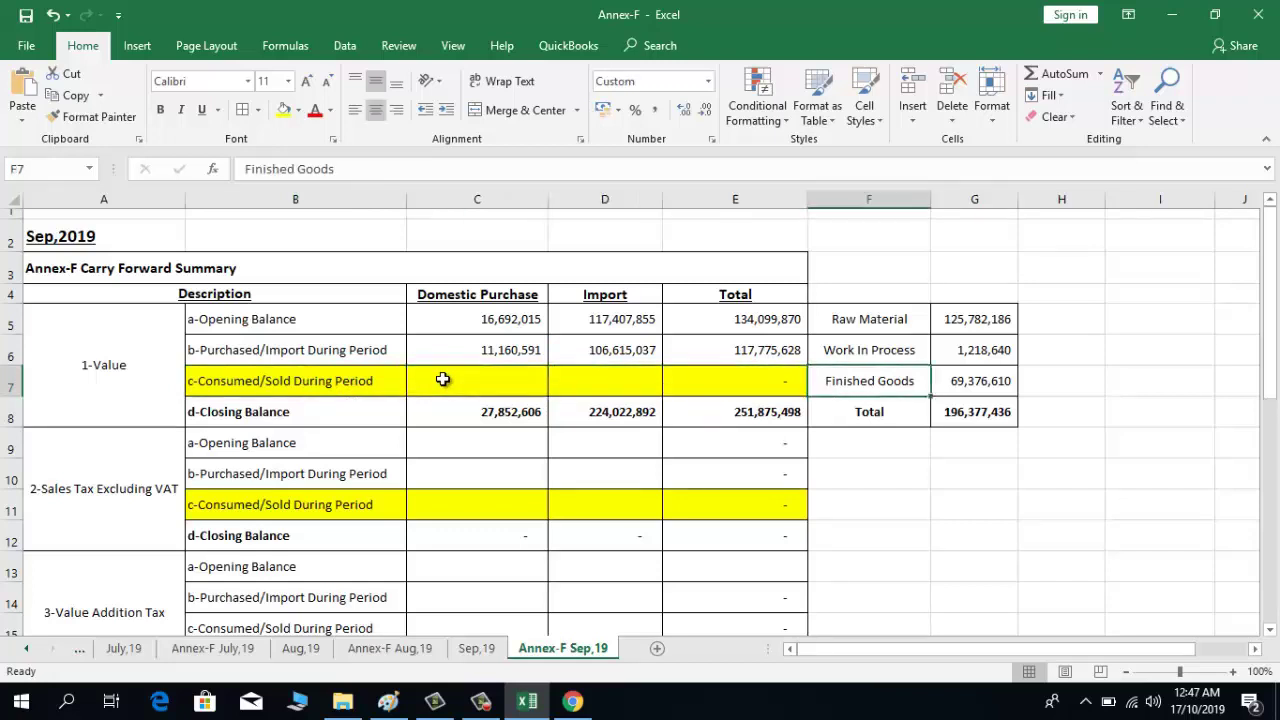
Review the raw material, work in process and finished goods stock and its total against the Value section's total closing balance
key("Down")
key("Right")
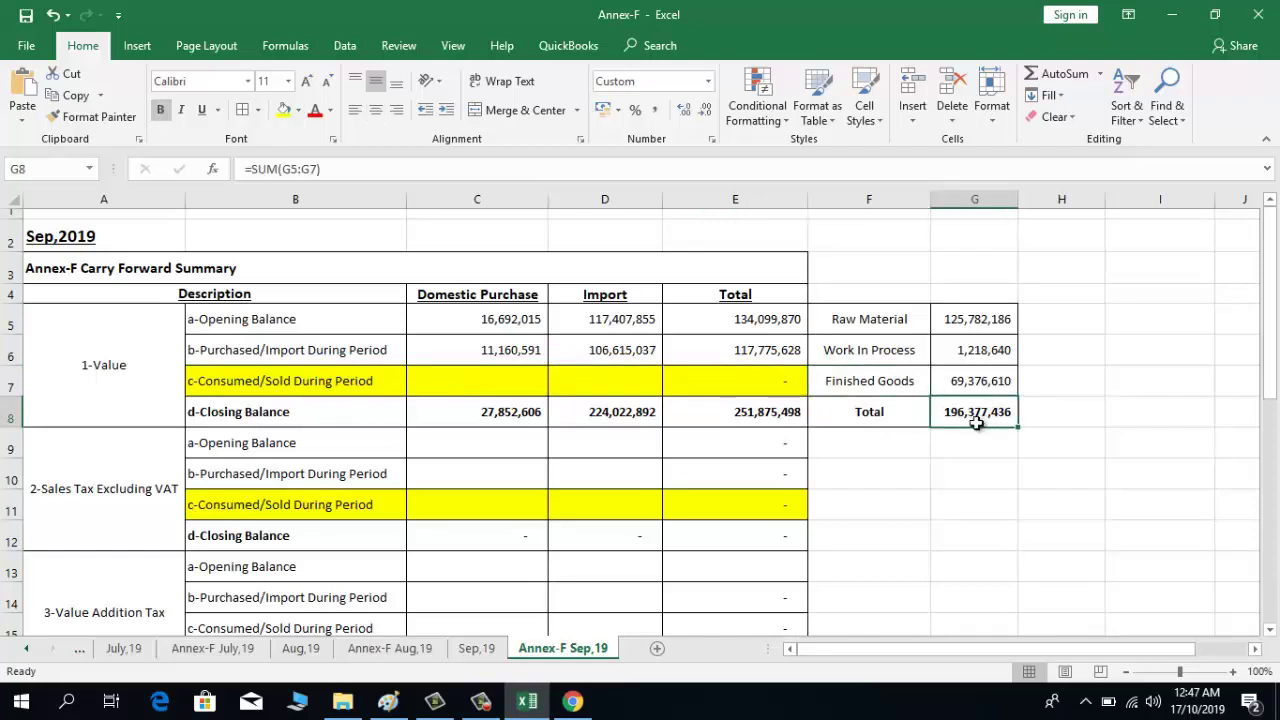
left_click(886, 327)
left_click(950, 322)
left_click(897, 342)
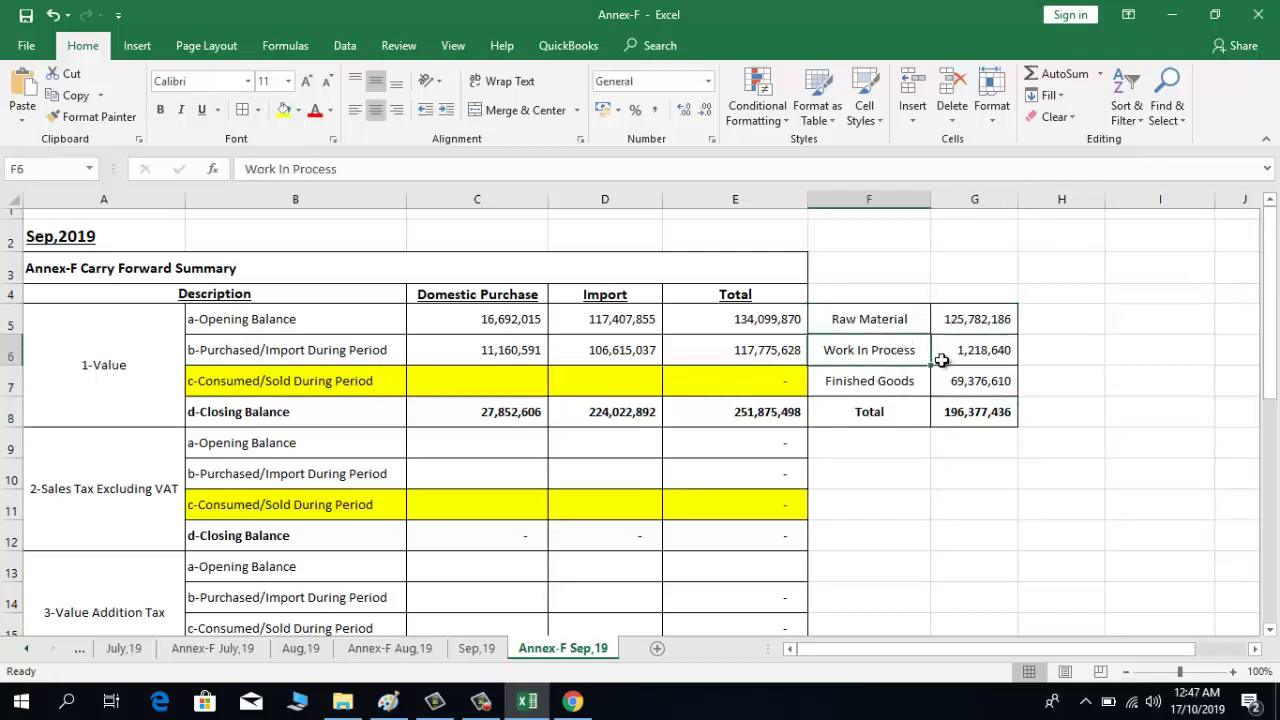
left_click(906, 388)
left_click(957, 384)
left_click(922, 406)
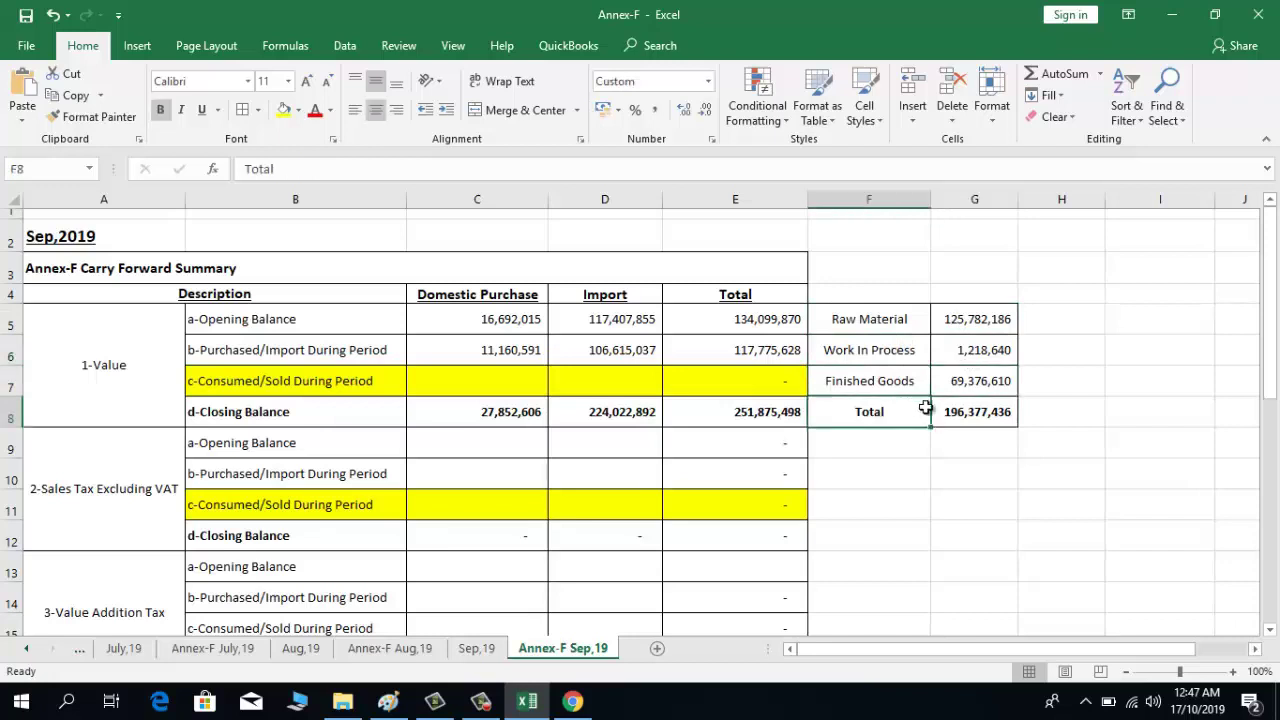
left_click(965, 413)
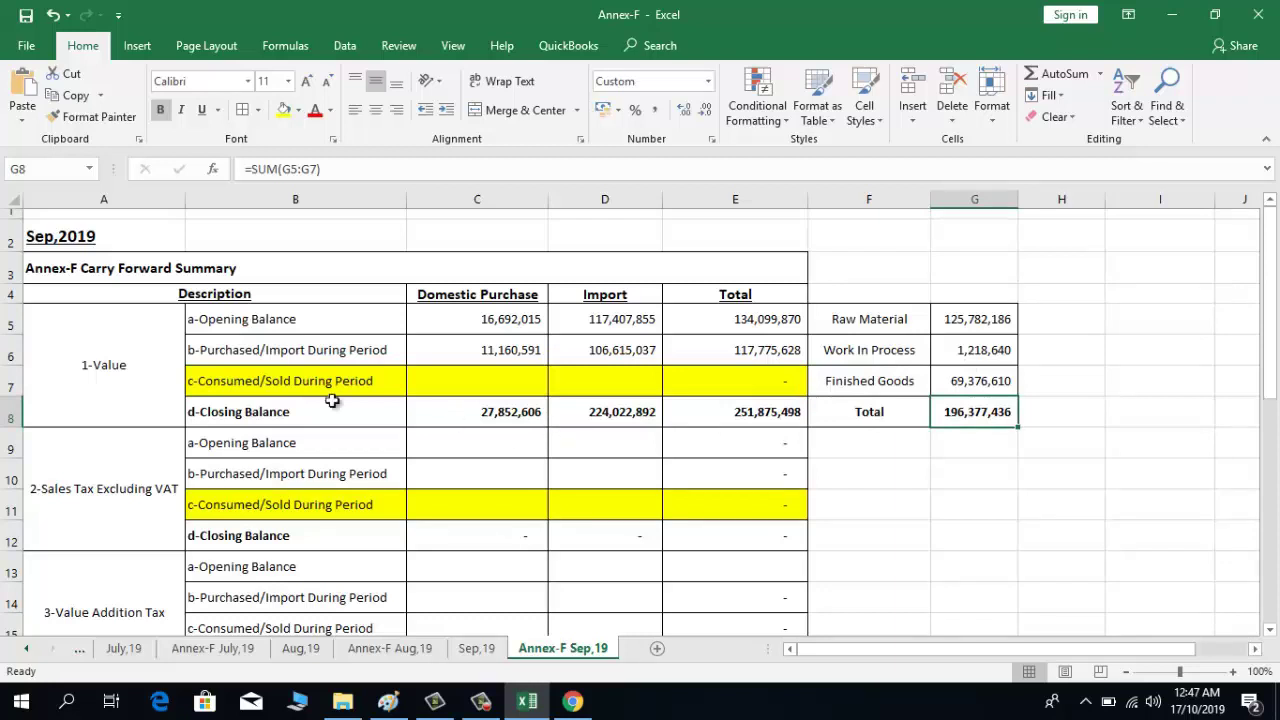
left_click(711, 415)
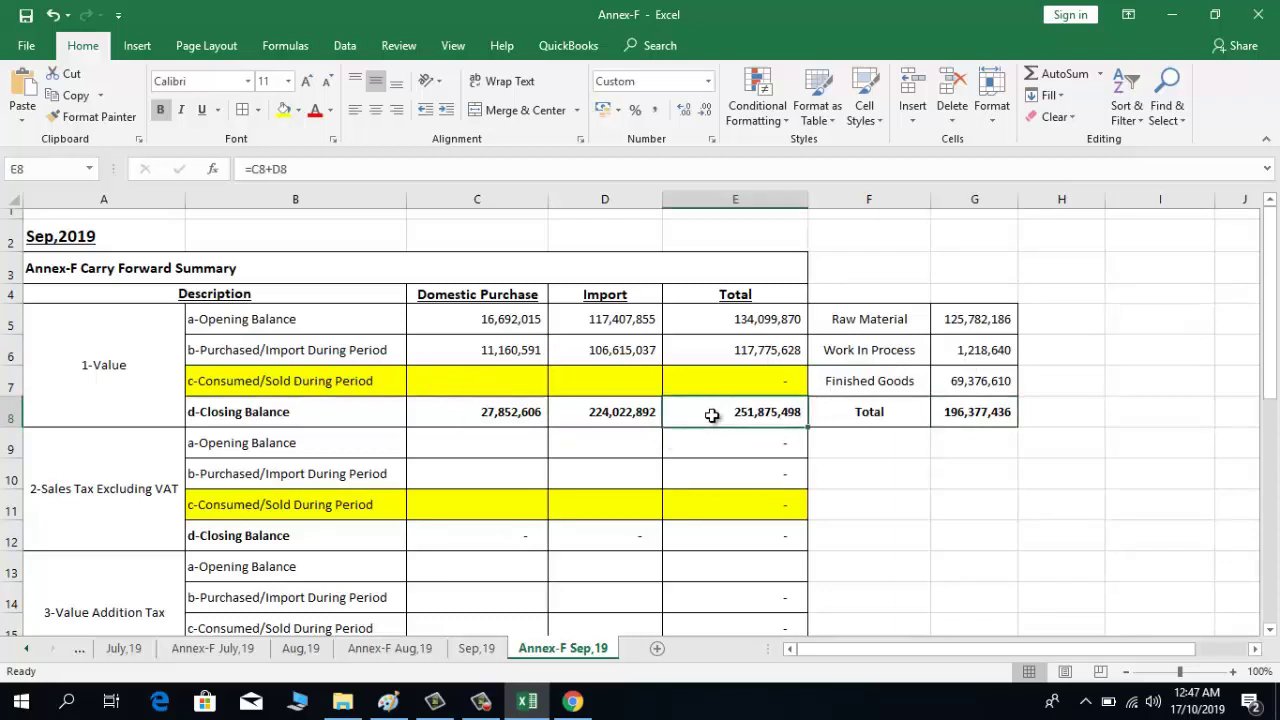
Calculate the difference between the total closing balance and the stock total in F10 with =E8-G8, and clear the cell
left_click(863, 474)
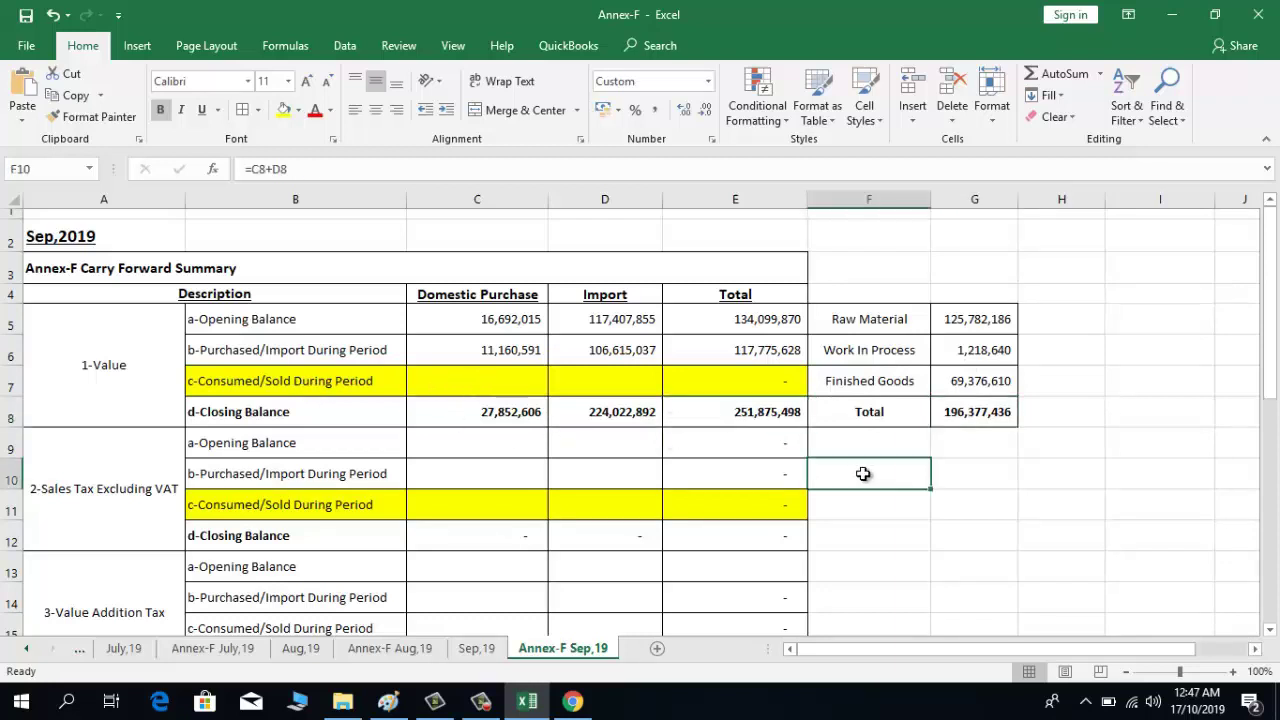
type("=")
key("Up")
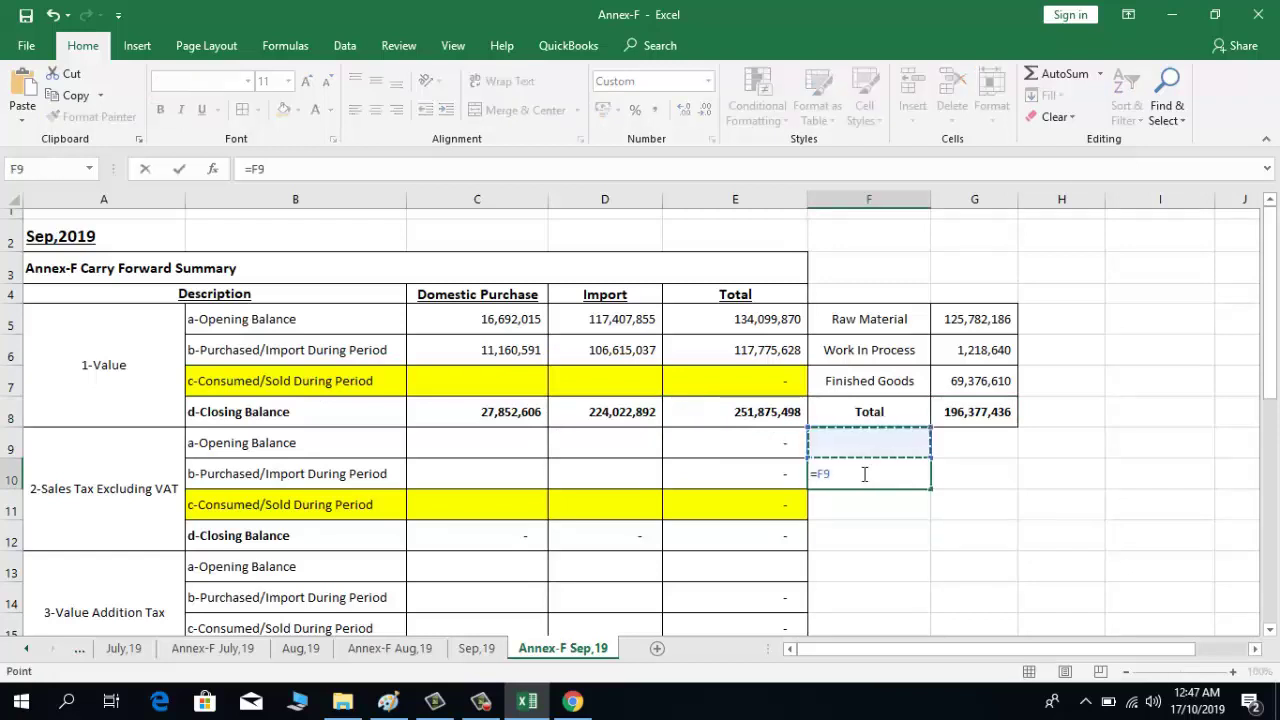
key("Up")
key("Left")
type("-")
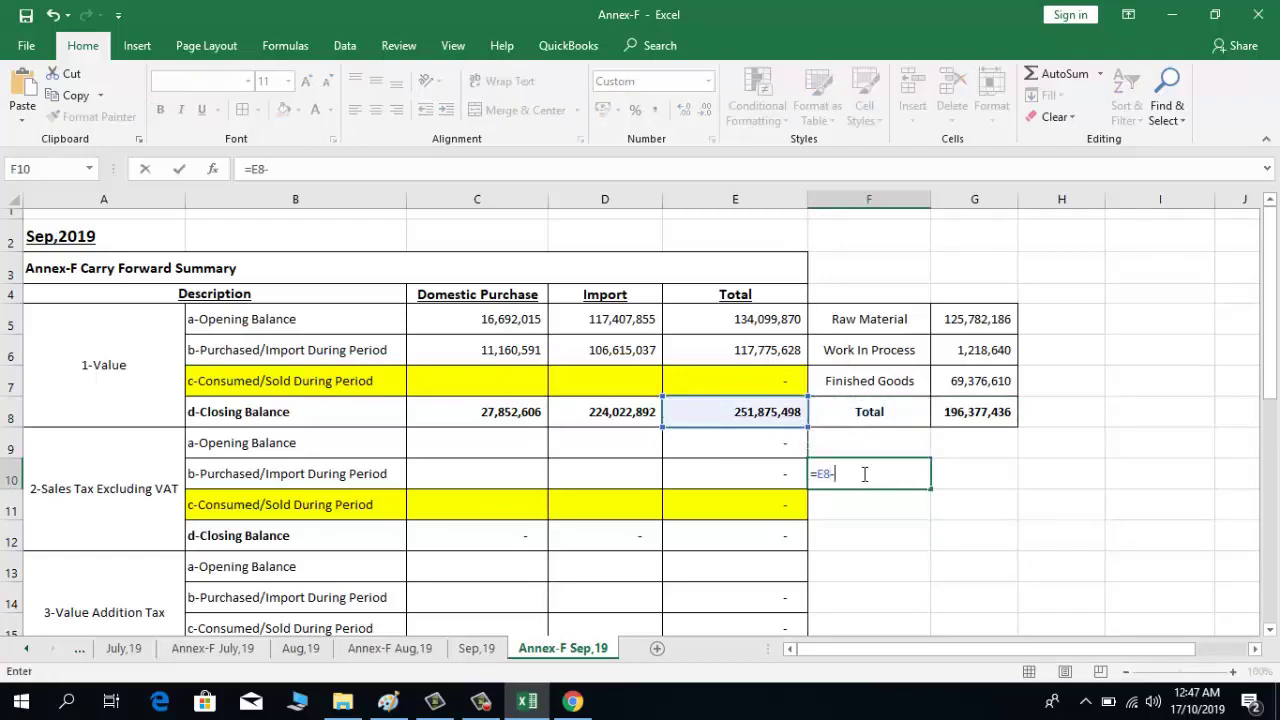
key("Up")
key("Up")
key("Right")
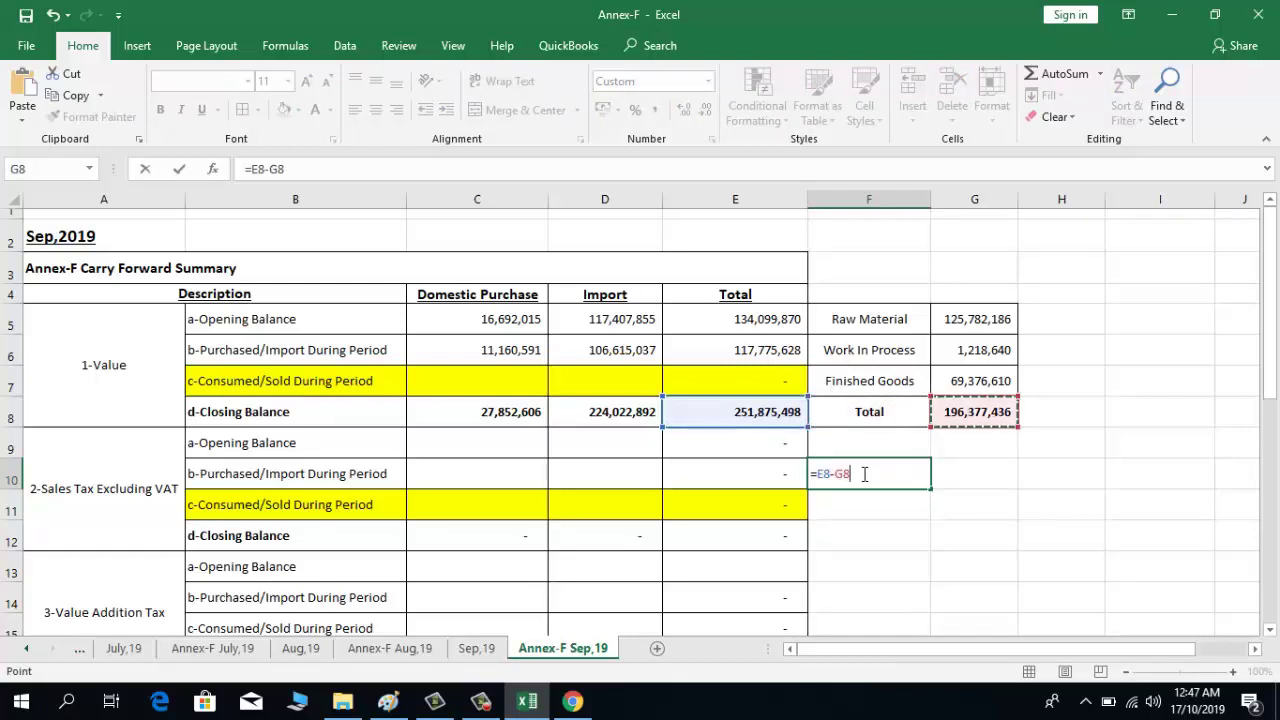
key("Return")
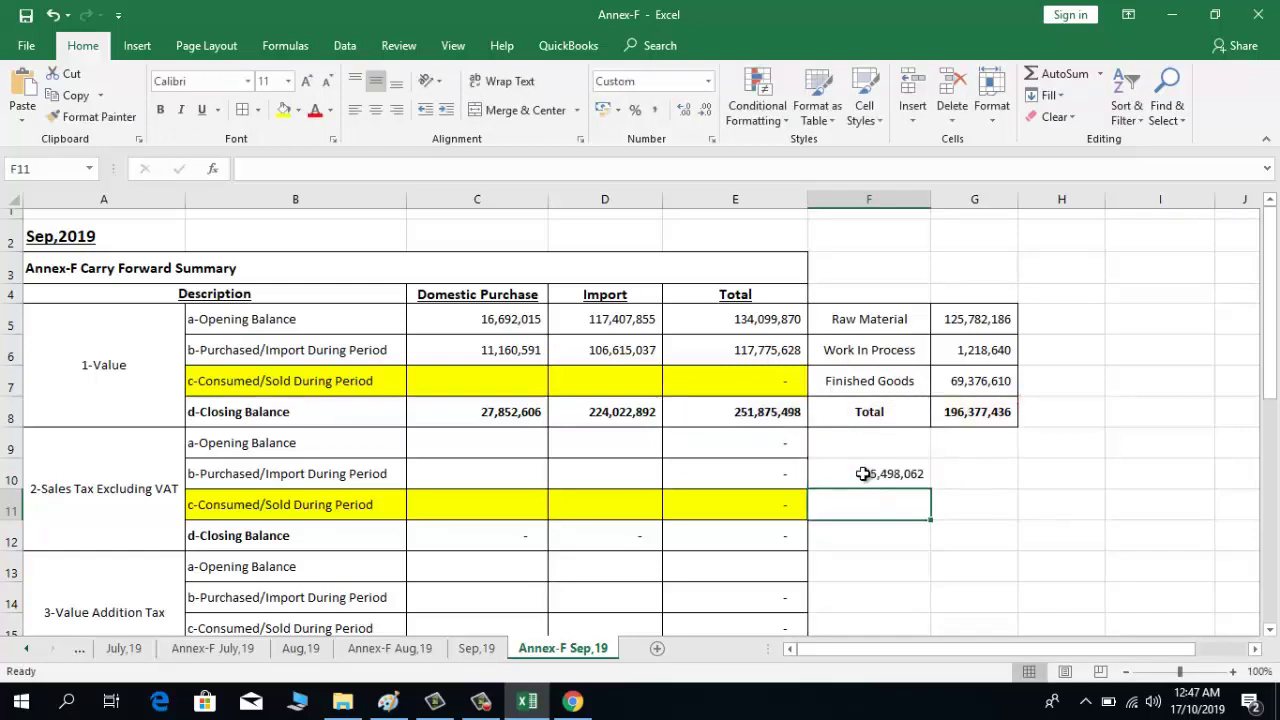
left_click(891, 474)
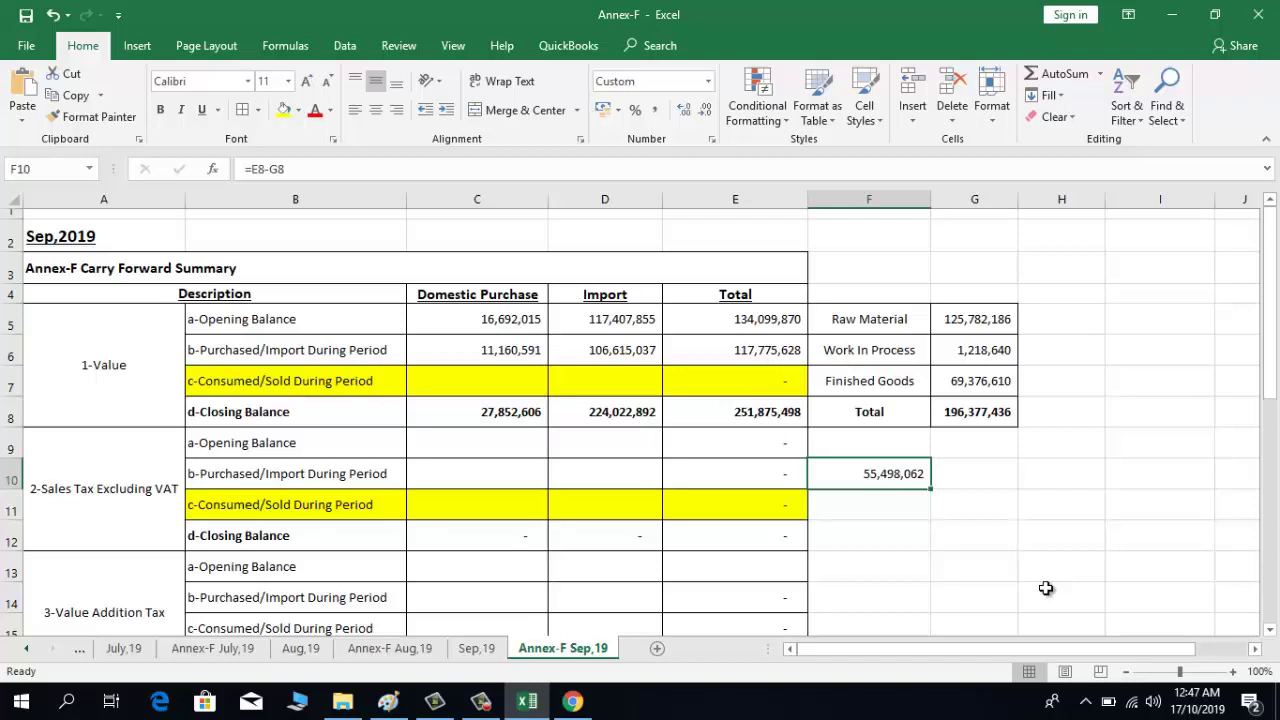
key("Delete")
Look through the Domestic Purchase column from the Value section's Consumed/Sold row down past the Value Addition Tax section
left_click(469, 386)
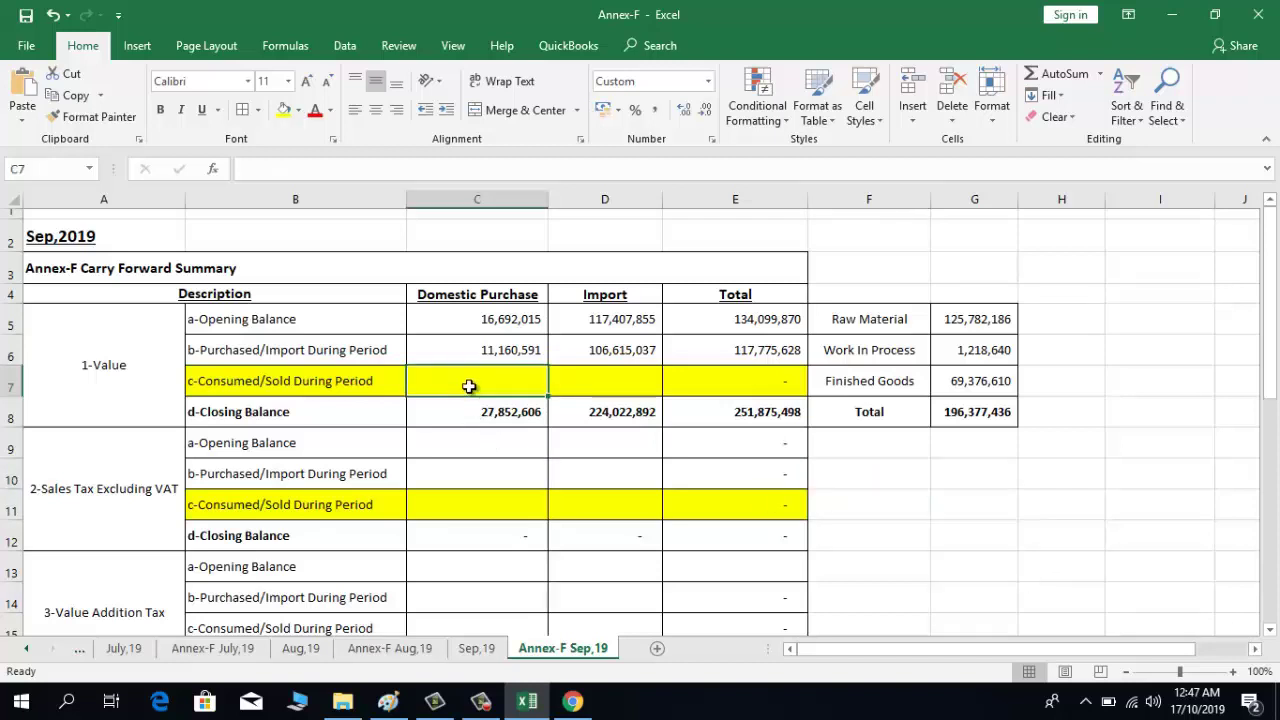
key("Down")
key("Down")
key("Down")
key("Down")
key("Down")
key("Down")
key("Down")
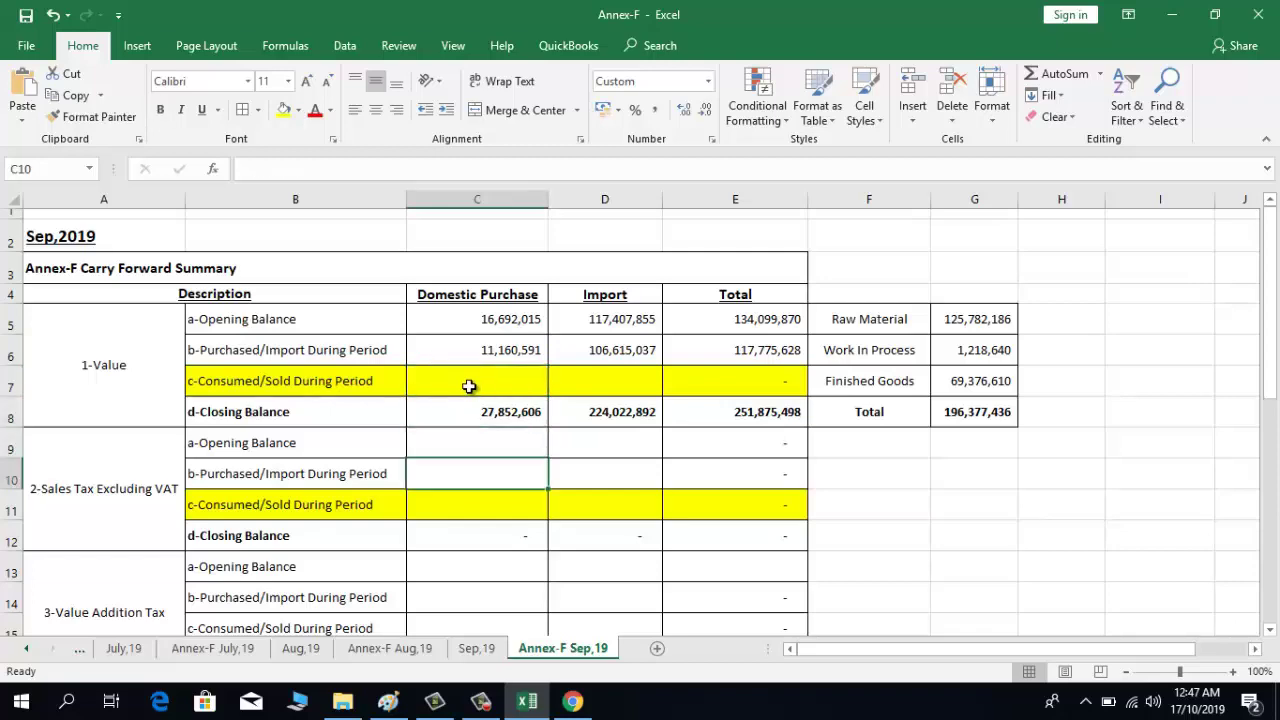
key("Down")
key("Down")
key("Down")
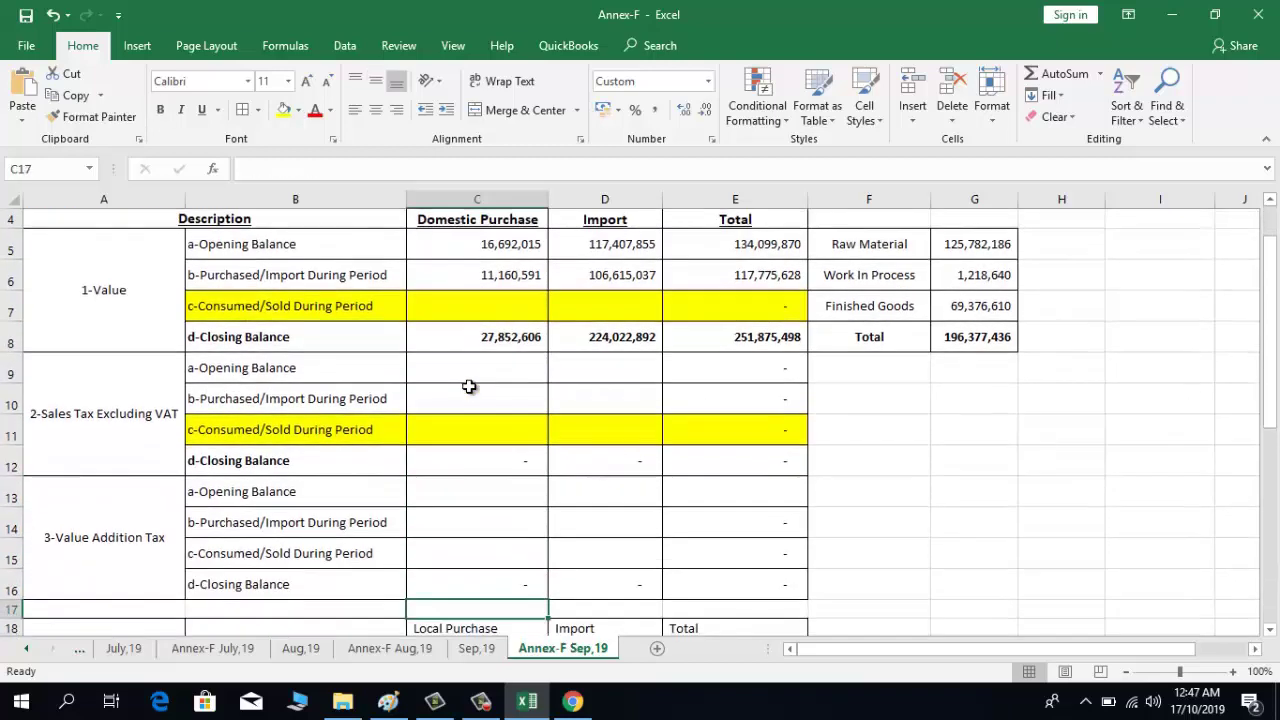
Copy the sales tax opening balance for domestic purchases, 4,575,863, from the FBR form into C9 of the Excel summary
left_click(467, 376)
left_click(572, 701)
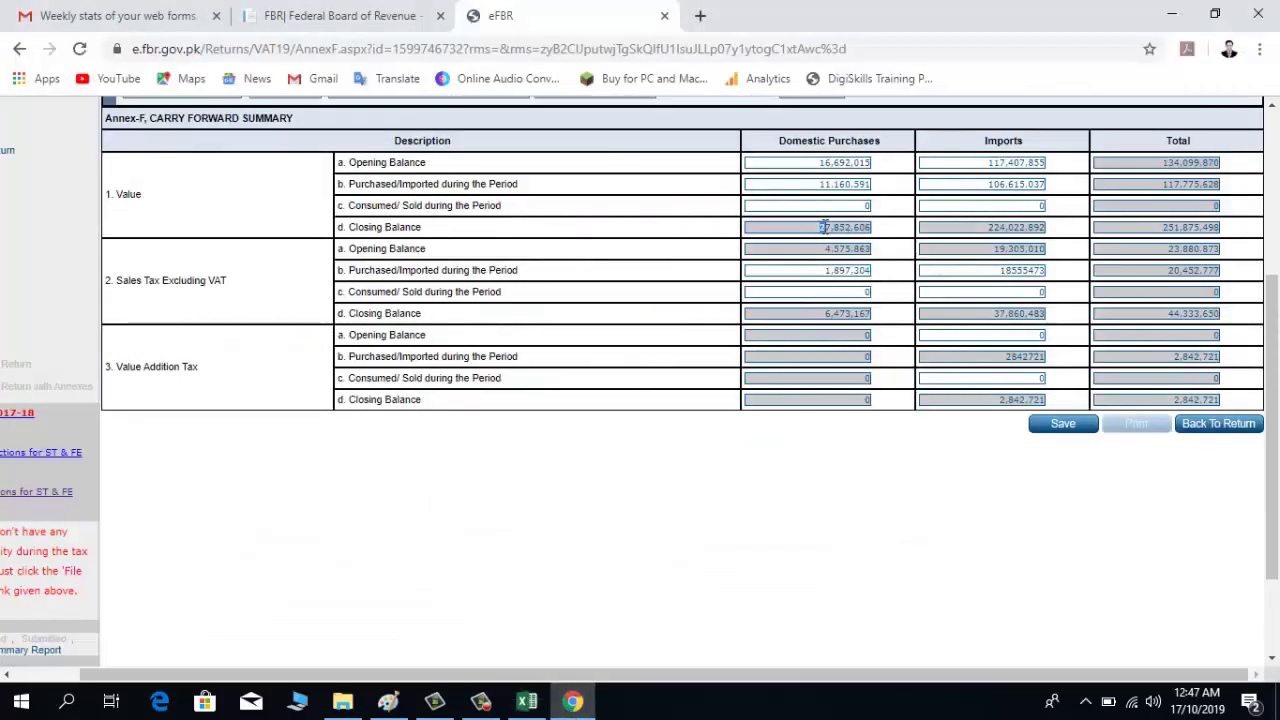
left_click(779, 249)
key("ctrl+c")
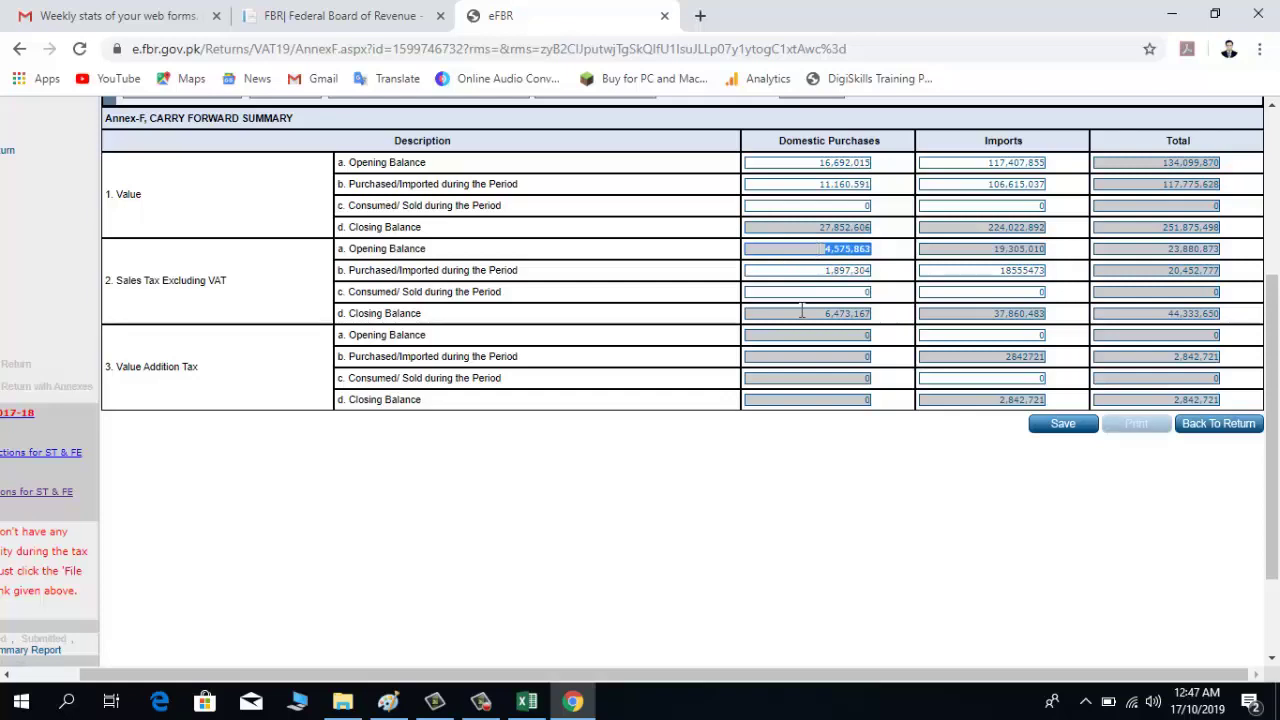
left_click(524, 703)
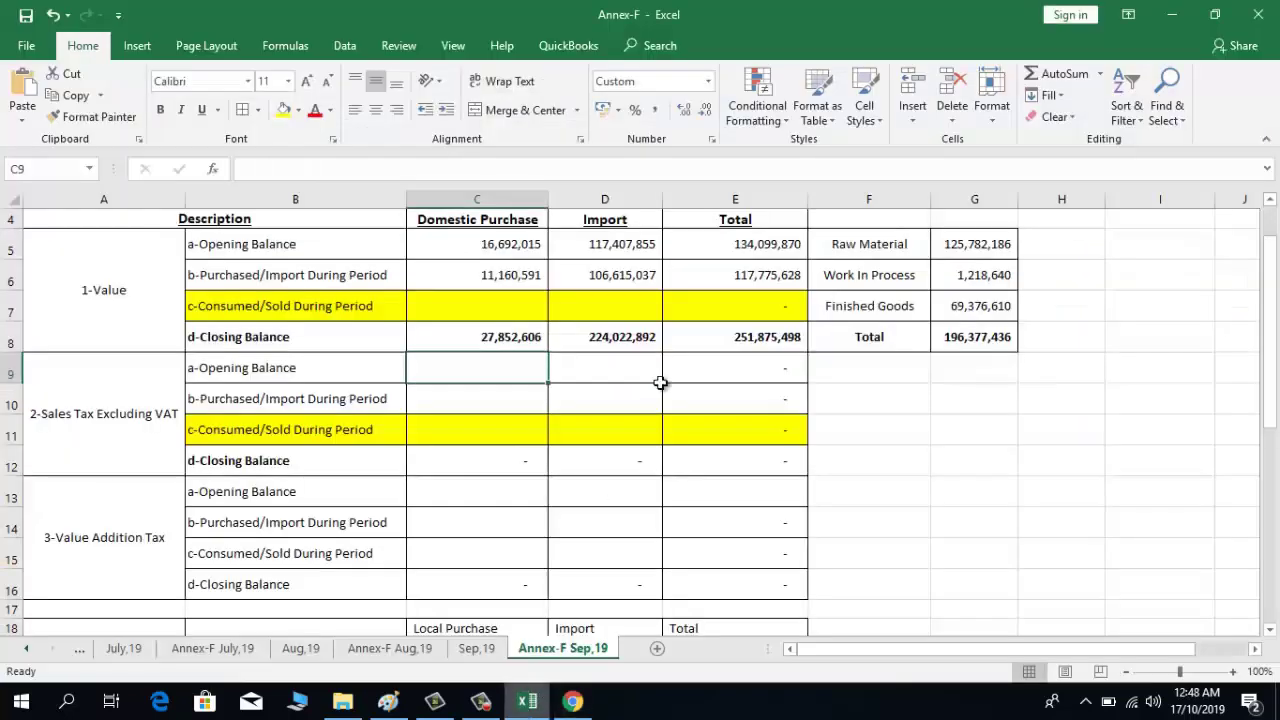
double_click(444, 374)
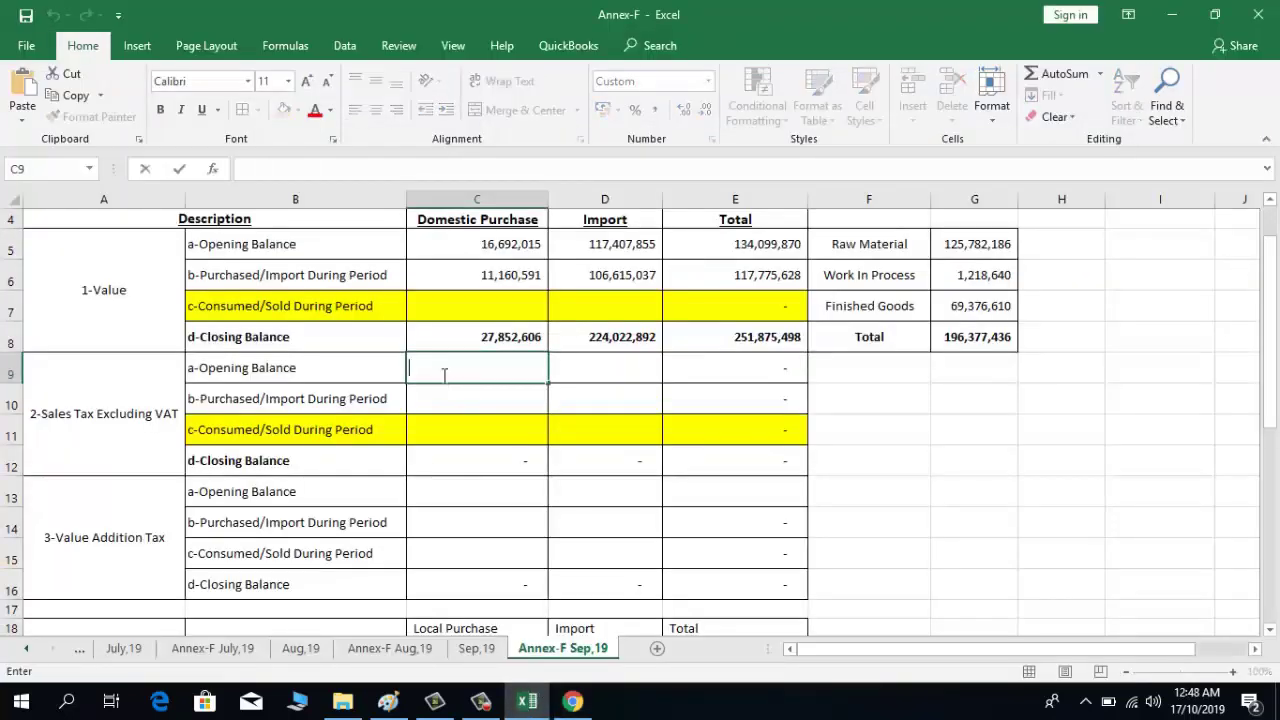
key("ctrl+v")
key("Return")
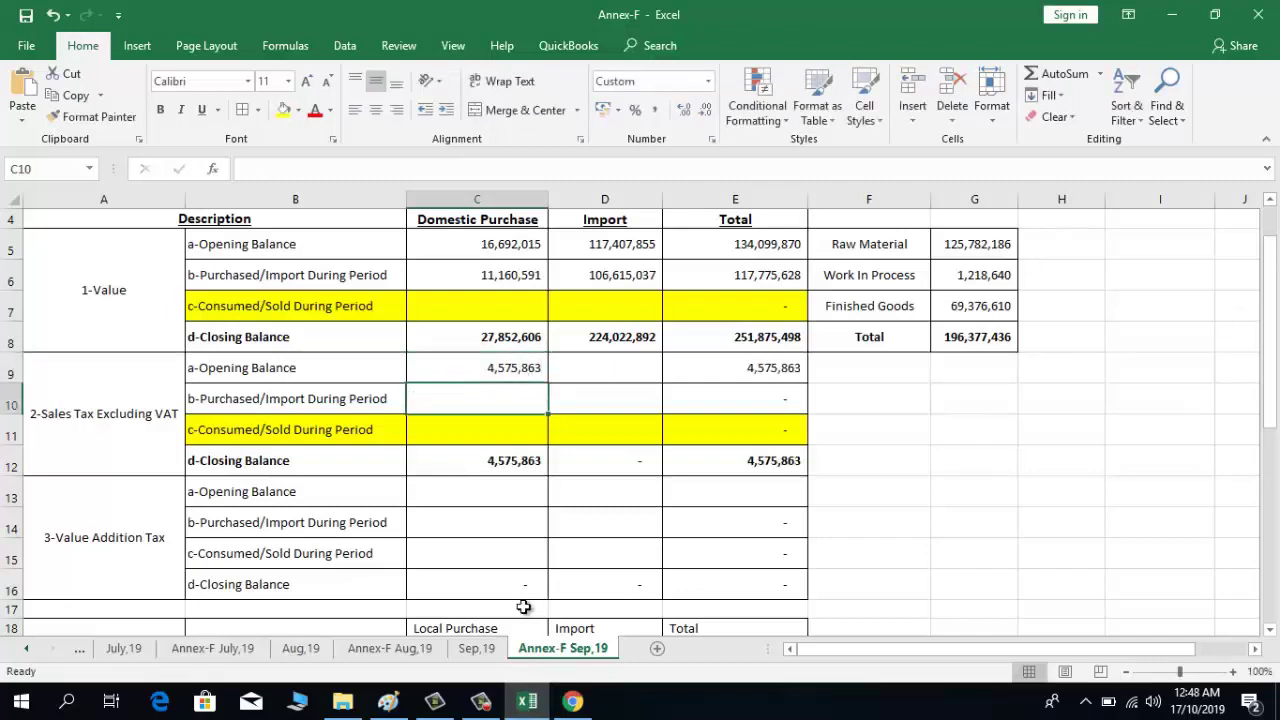
Copy the sales tax opening balance for imports, 19,305,010, from the FBR form into D9 of the Excel summary
left_click(572, 701)
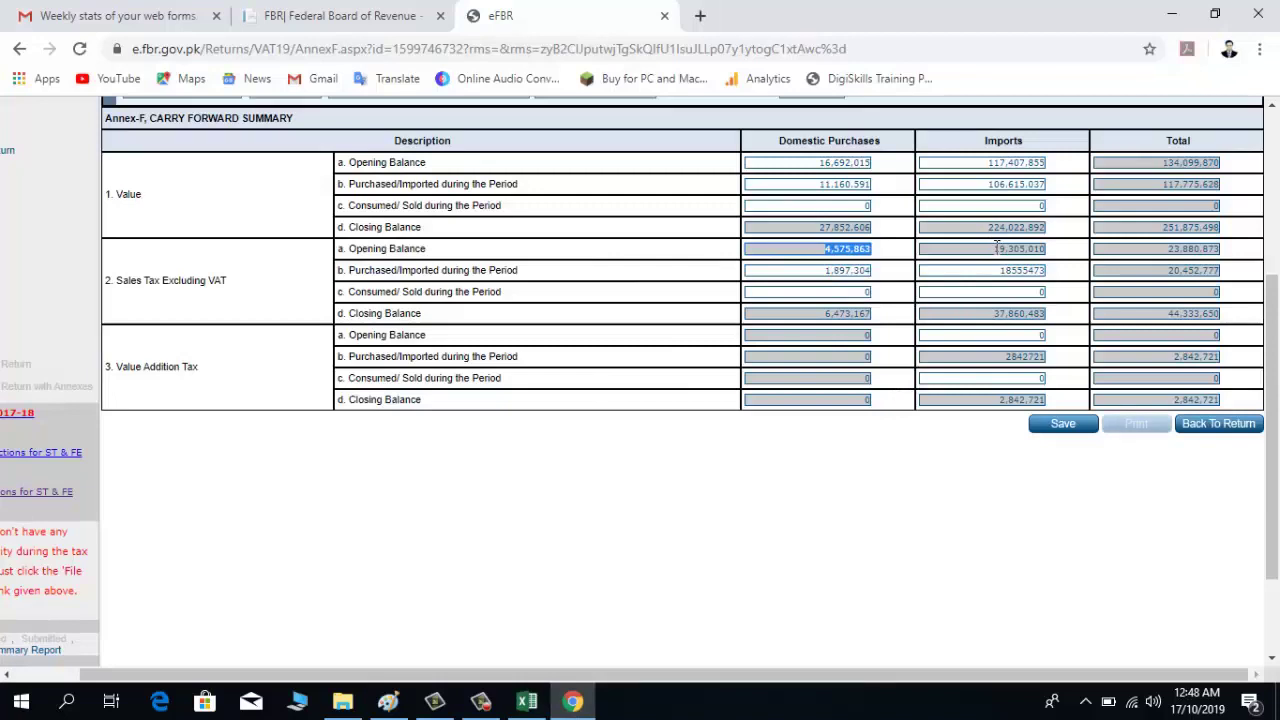
left_click_drag(992, 250, 1050, 256)
key("ctrl+c")
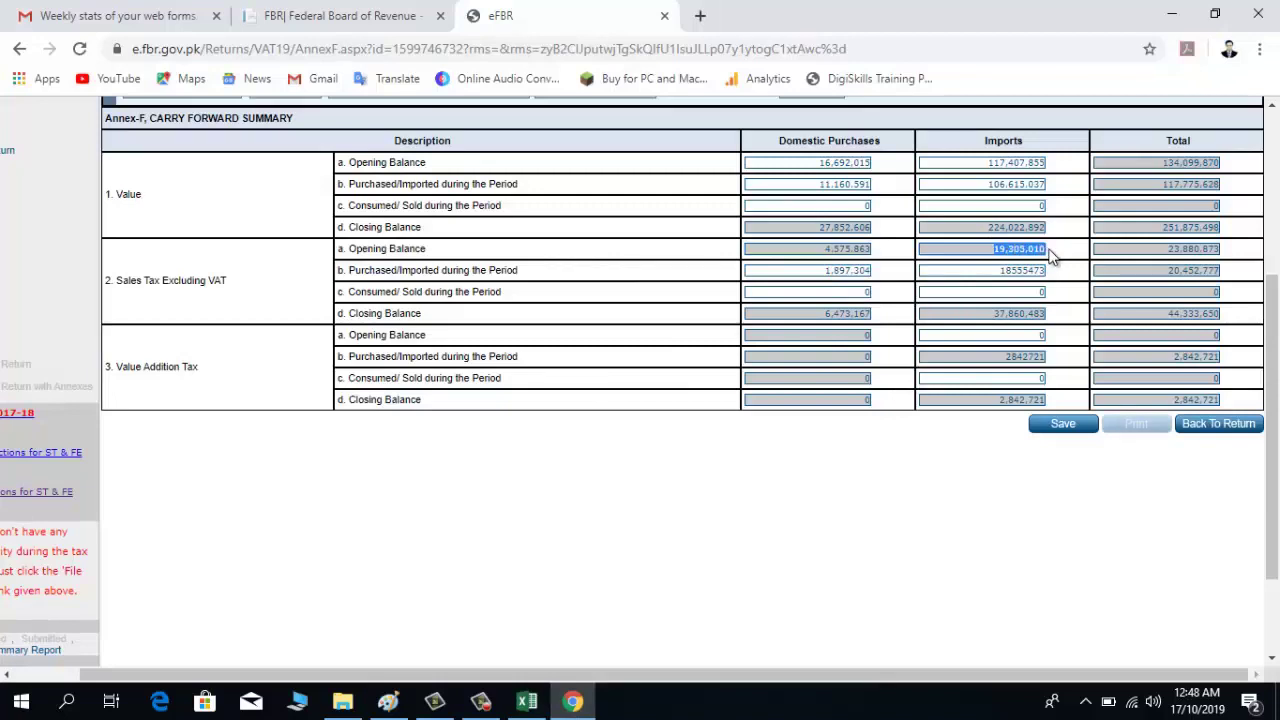
left_click(527, 701)
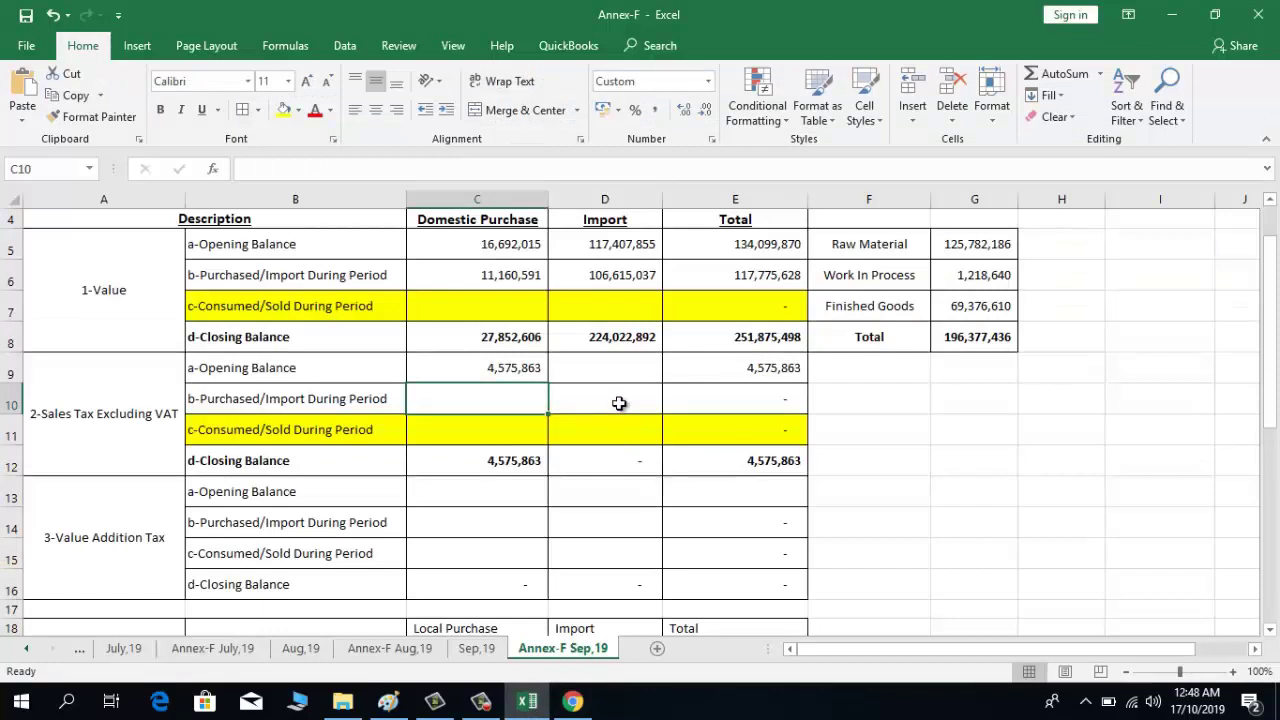
double_click(619, 369)
key("ctrl+v")
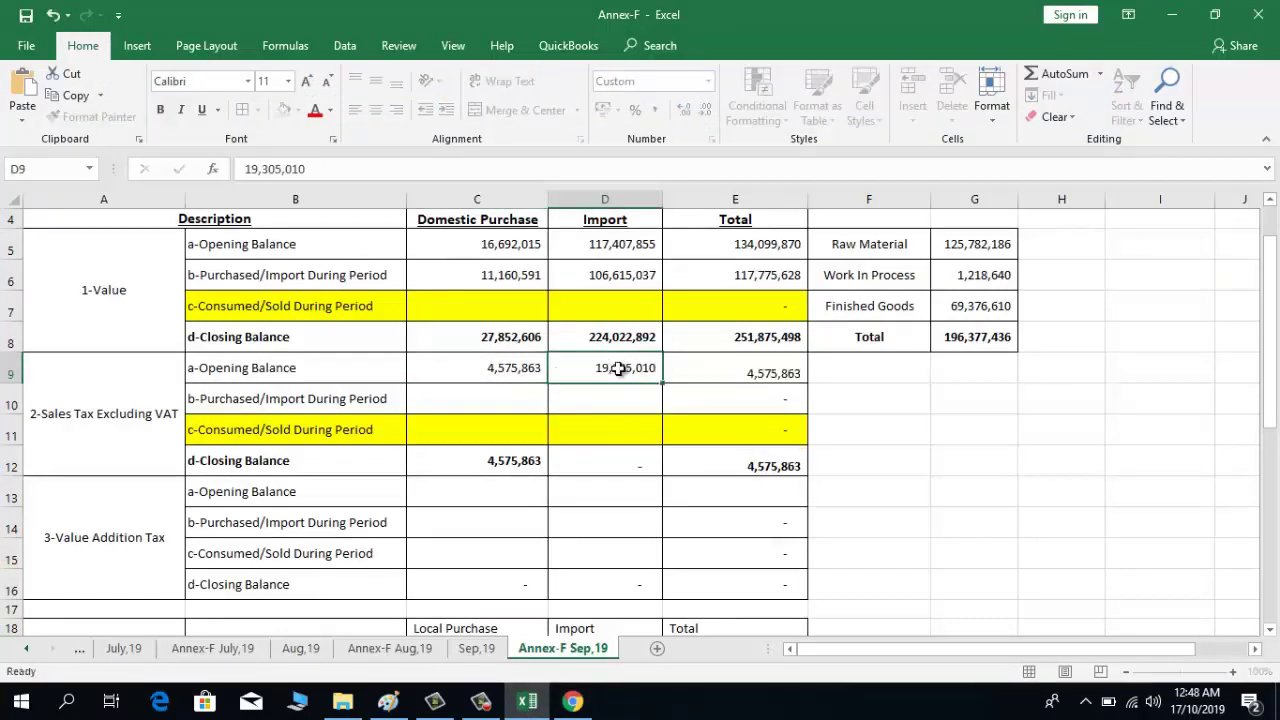
key("Return")
Copy the sales tax on domestic purchases during the period, 1,897,304, from the FBR form into C10 of the Excel summary
left_click(486, 400)
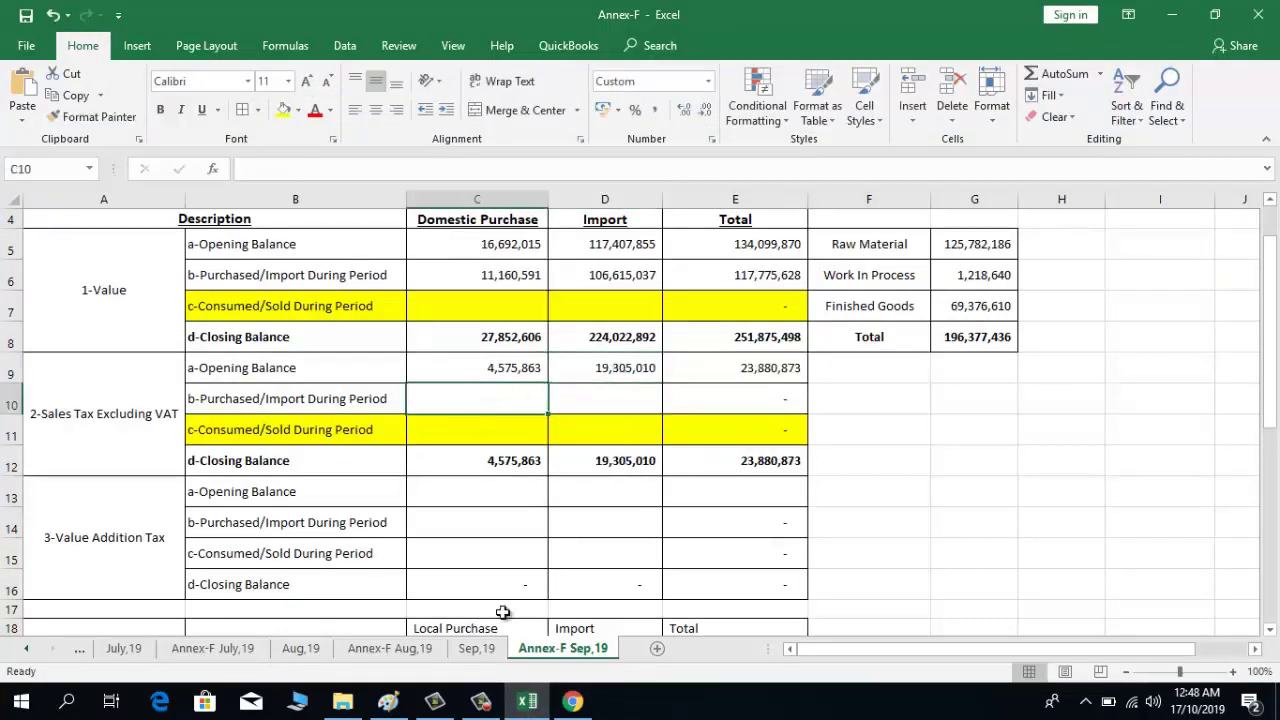
left_click(572, 701)
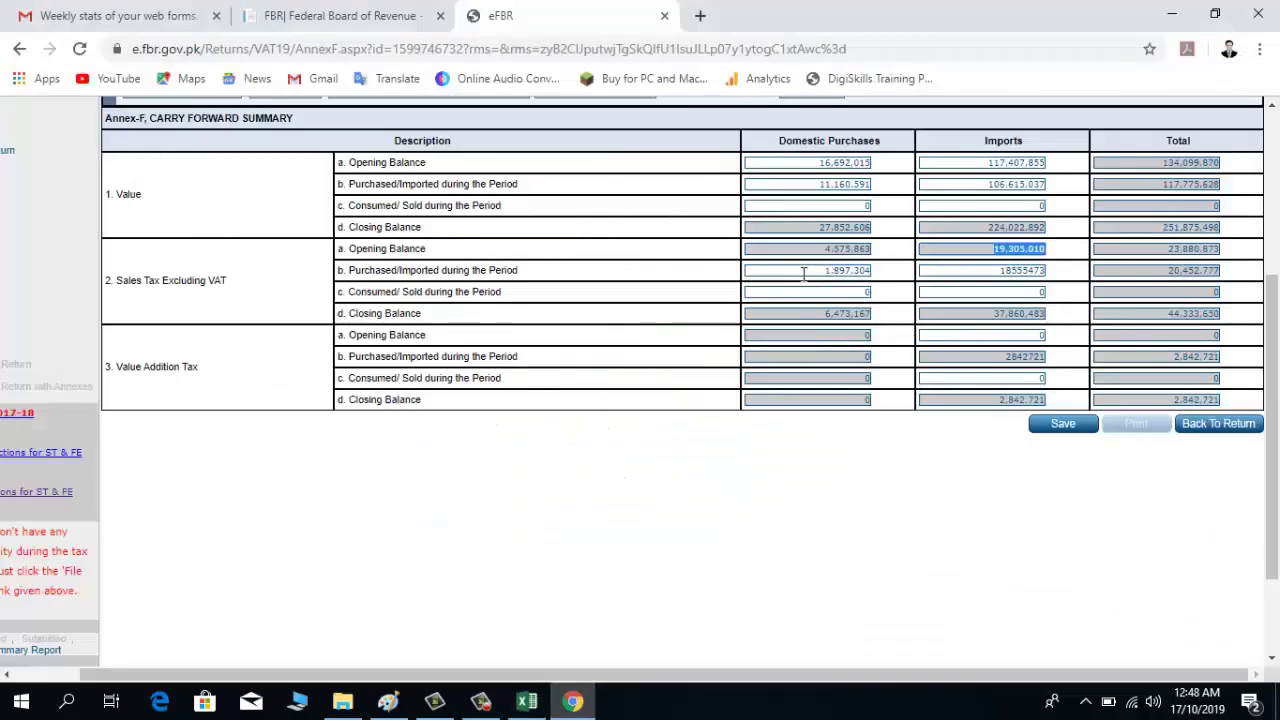
left_click(841, 270)
key("ctrl+c")
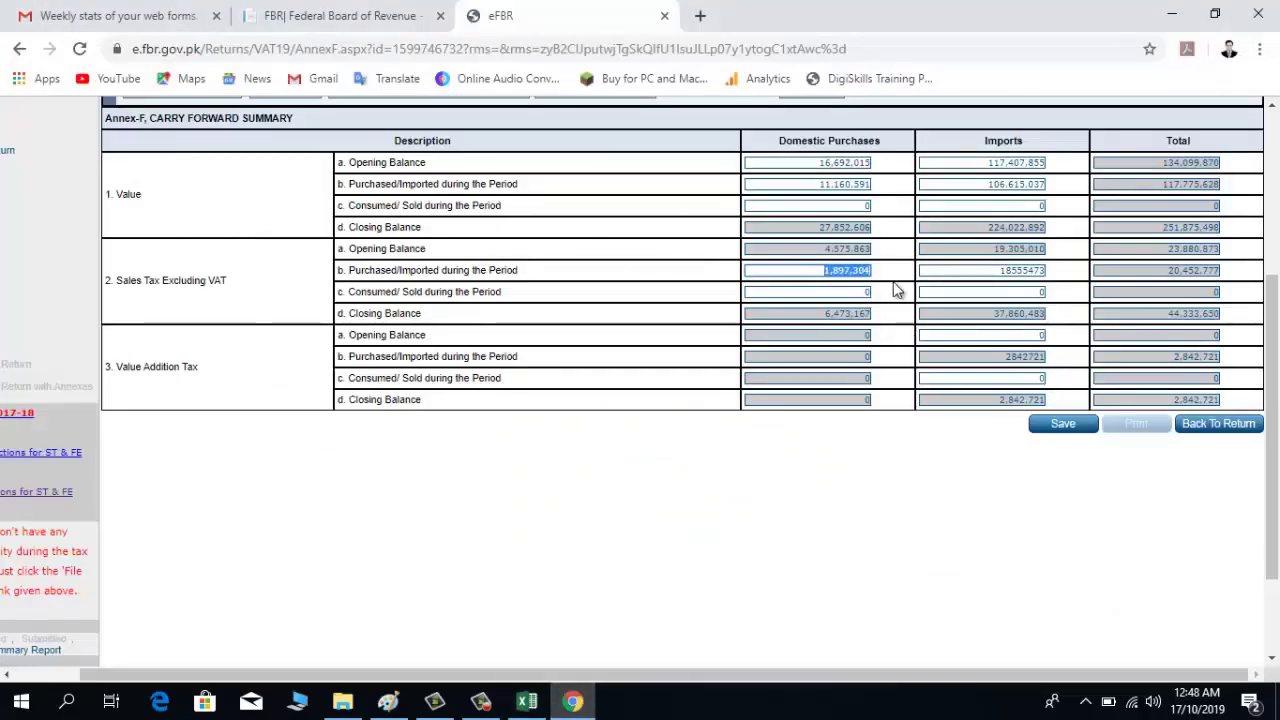
left_click(527, 701)
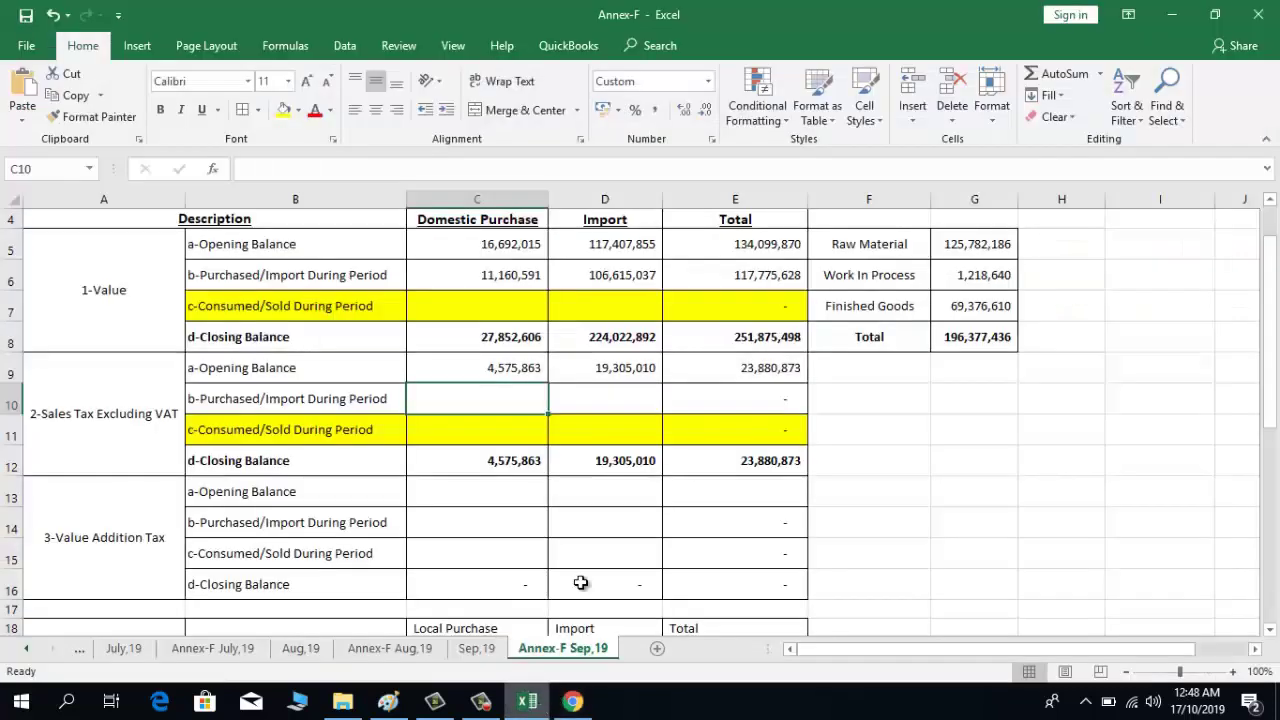
key("F2")
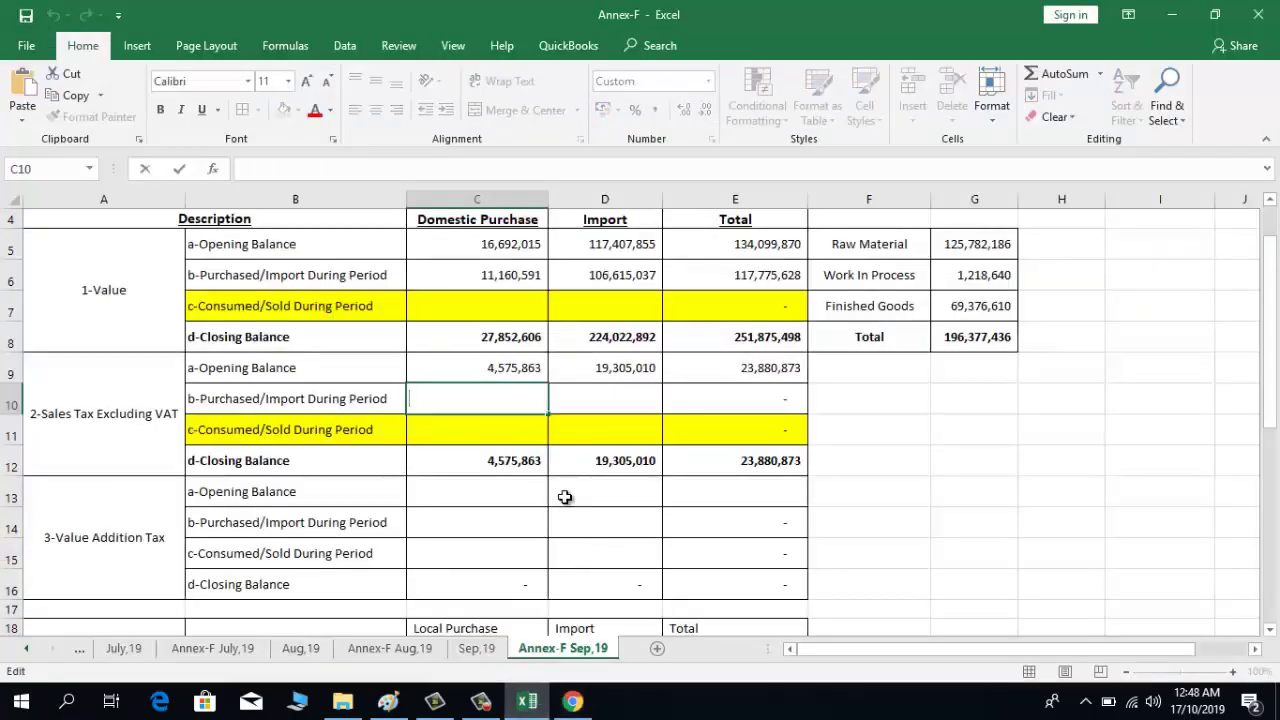
key("ctrl+v")
key("Return")
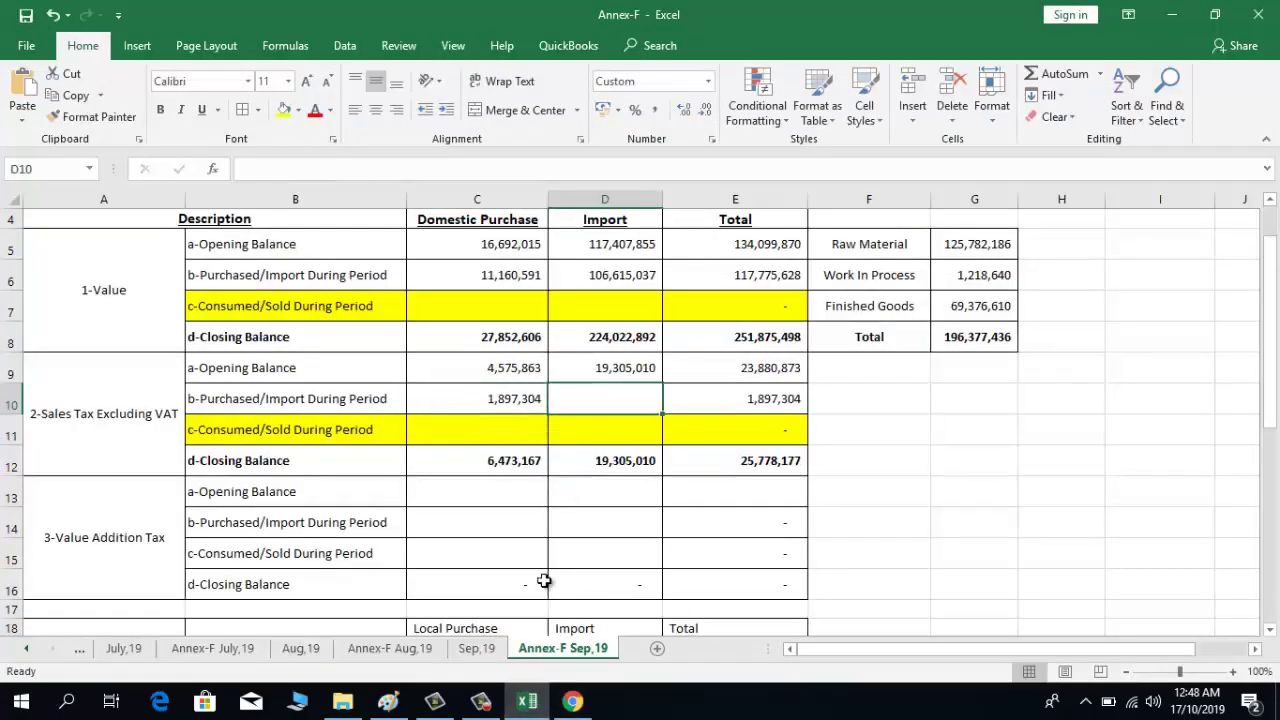
Transfer the sales tax on imports during the period, 18,555,473, from the FBR form into D10 of the Excel summary
left_click(568, 702)
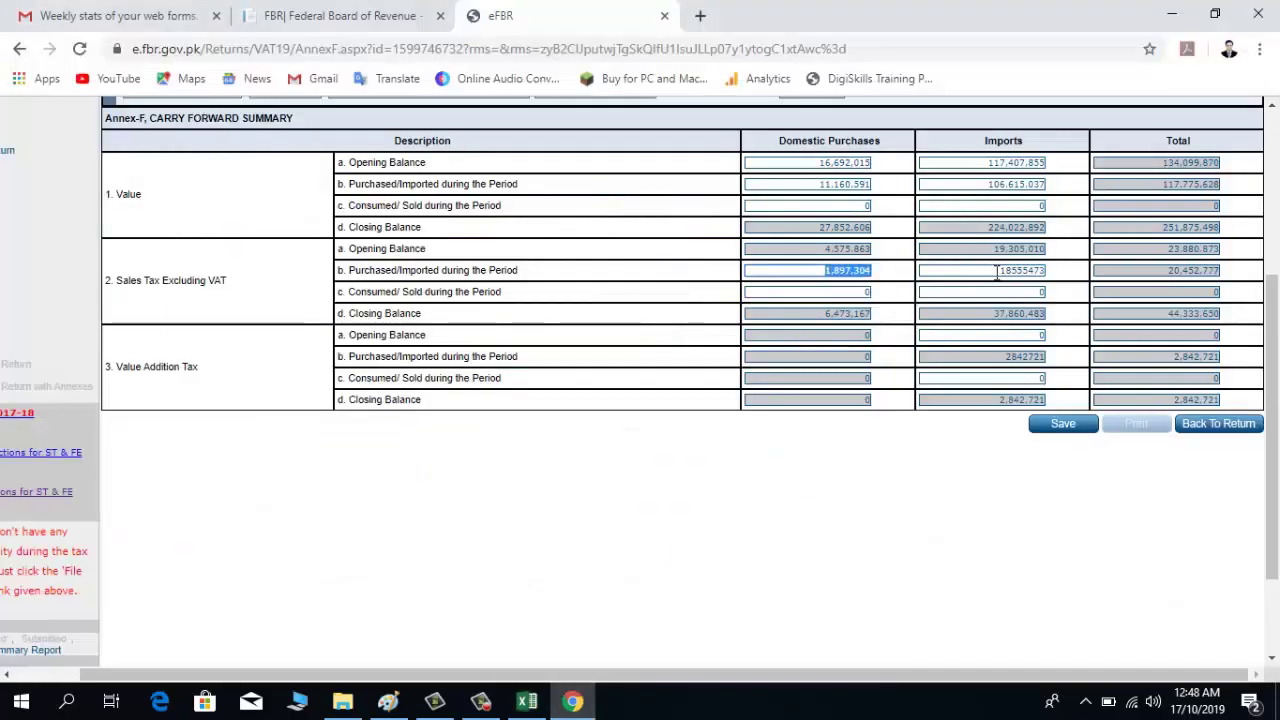
left_click_drag(997, 272, 1080, 285)
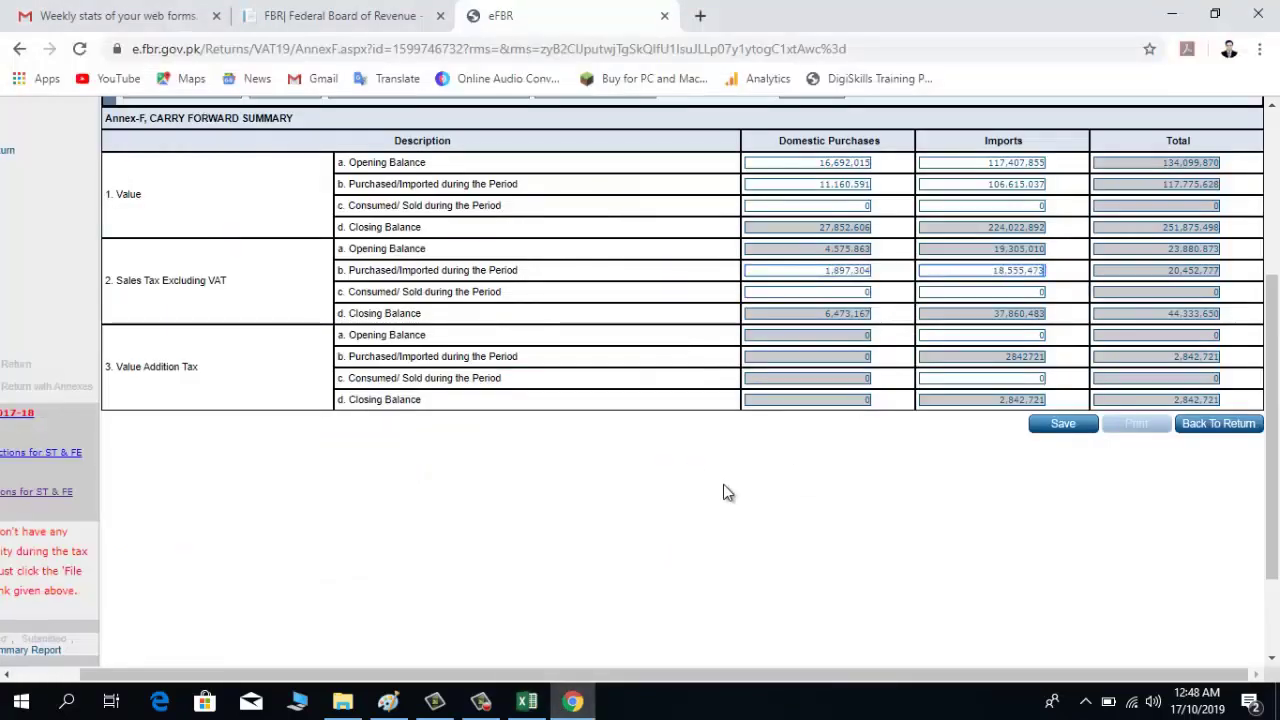
left_click(530, 703)
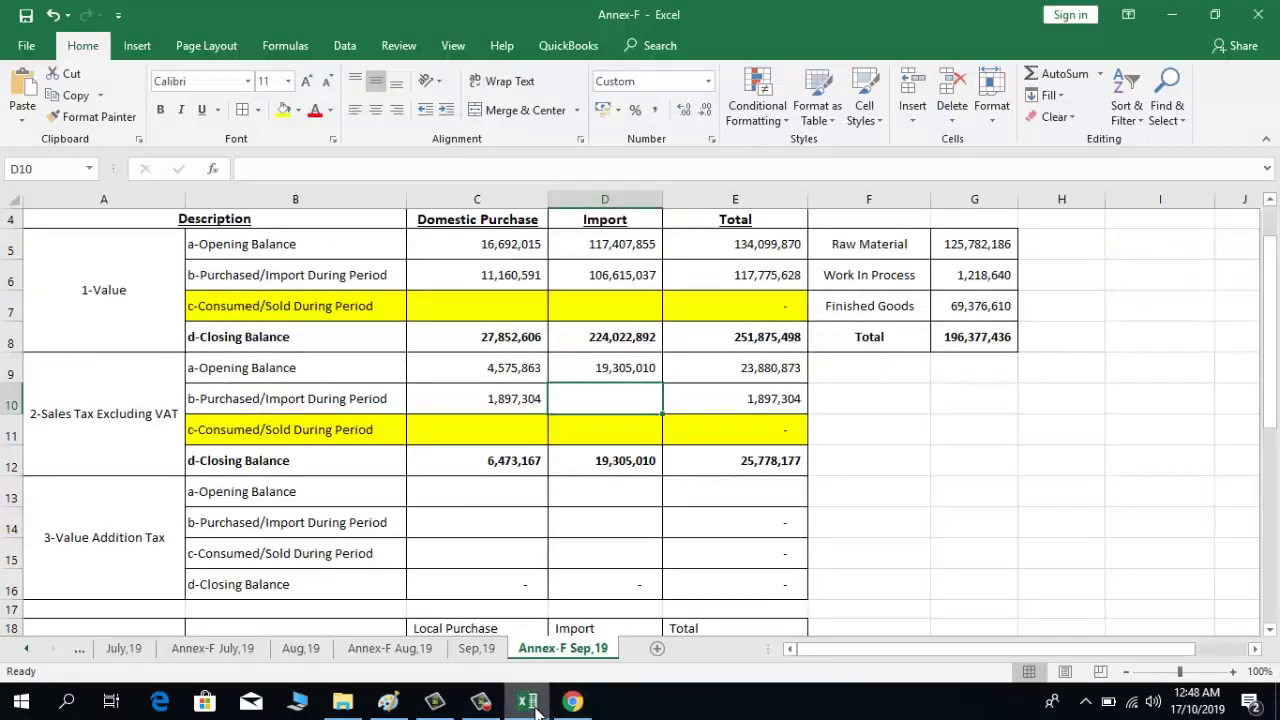
type("18555473")
key("Return")
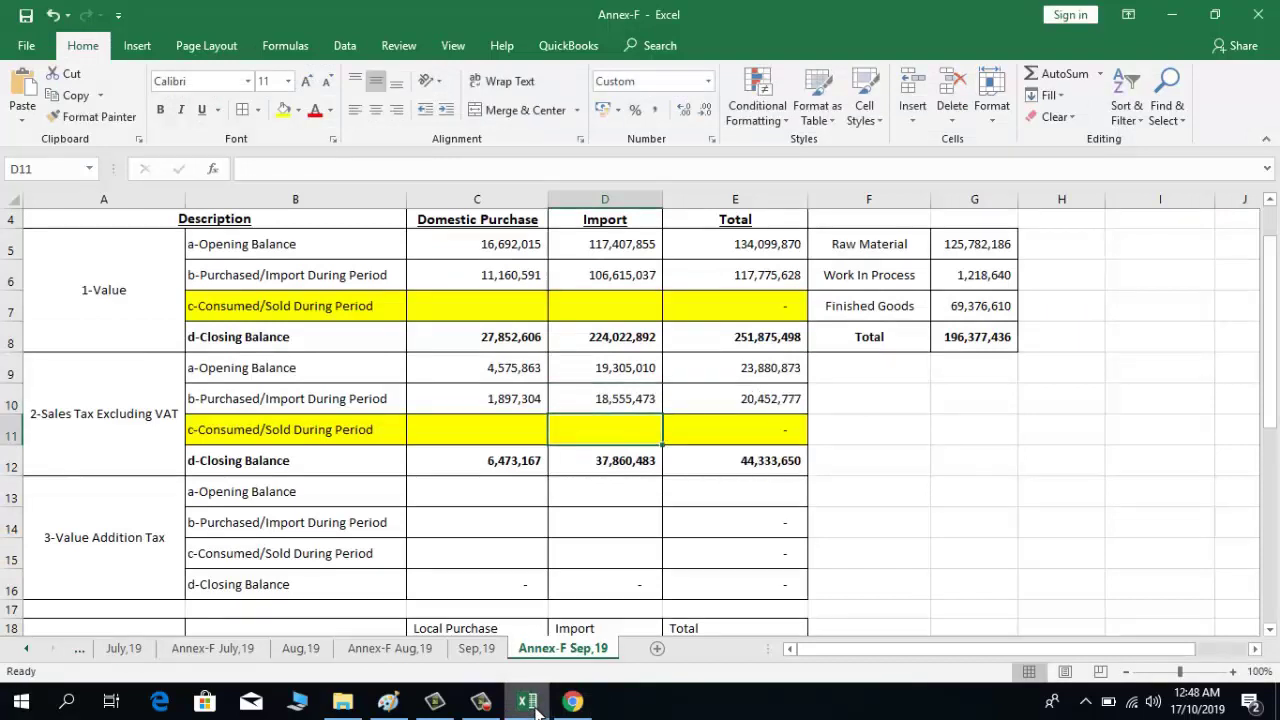
Compare the total sales tax closing balance in the Excel summary with the one on the FBR form
key("Return")
key("Left")
key("Right")
key("Right")
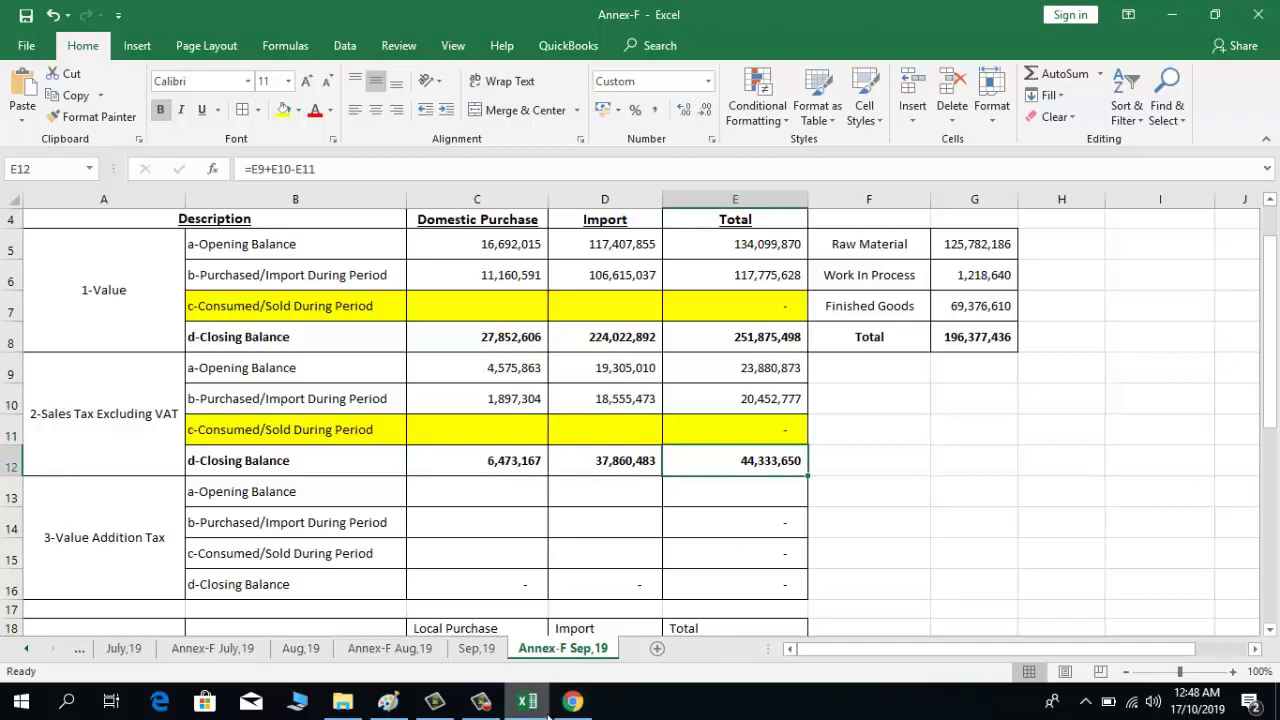
left_click(572, 701)
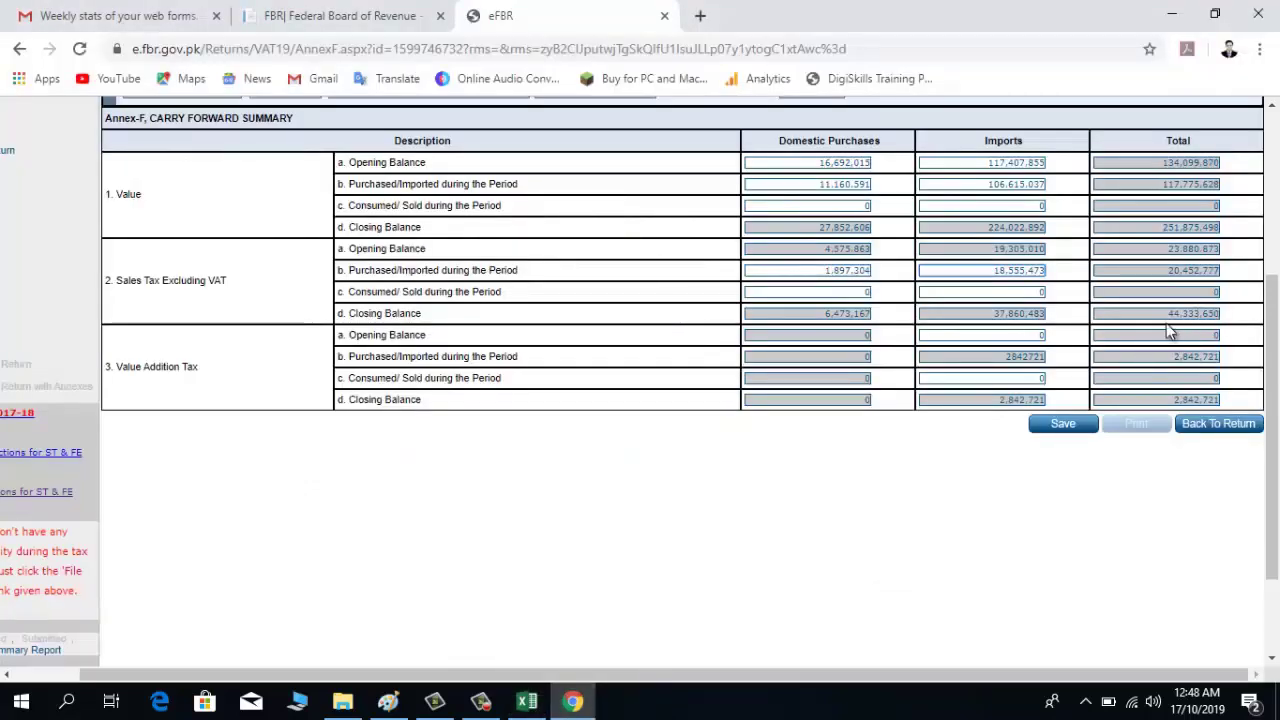
left_click_drag(1166, 314, 1220, 316)
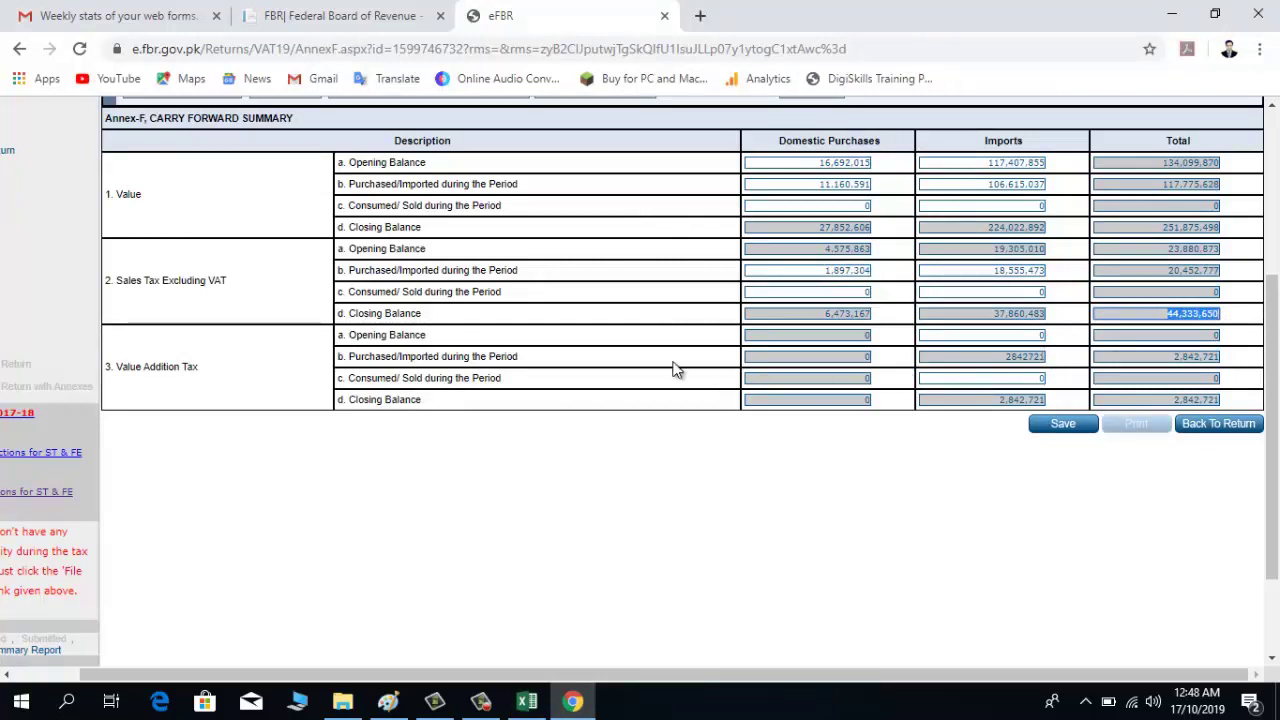
left_click(543, 370)
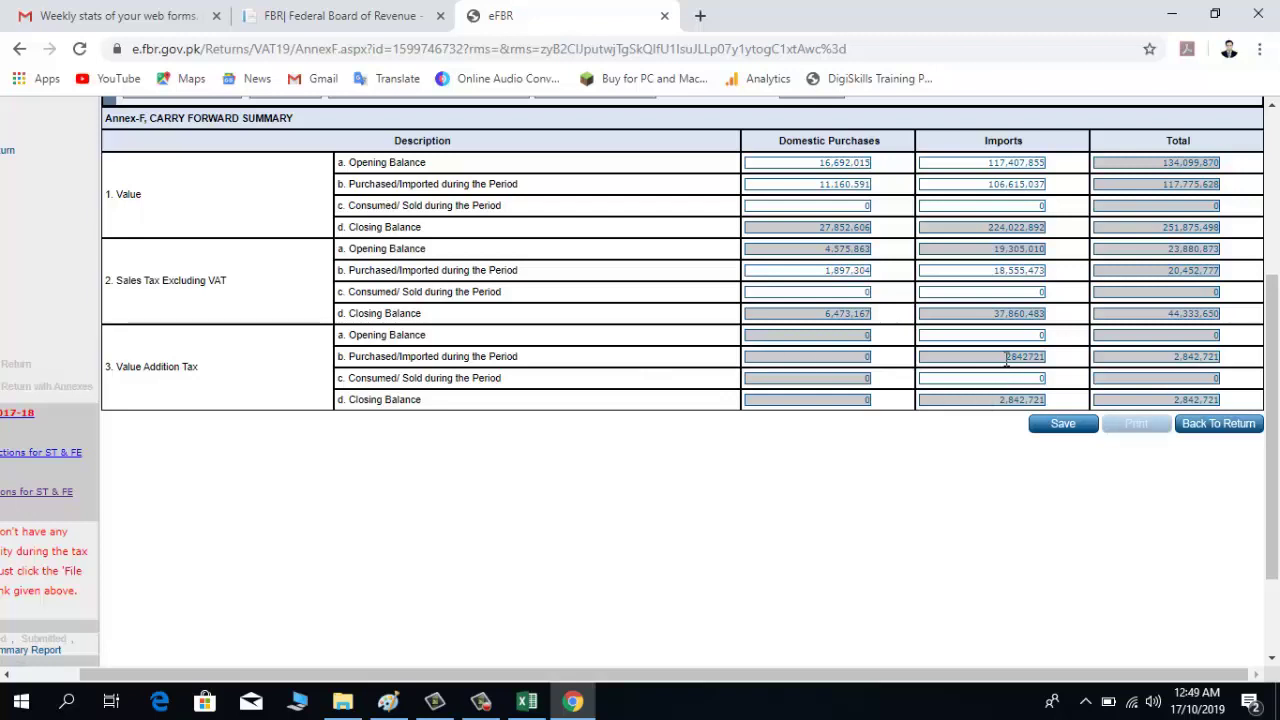
Copy the value addition tax on imports during the period, 2,842,721, from the FBR form into D14 of the Excel summary
left_click_drag(1006, 358, 1049, 371)
key("ctrl+c")
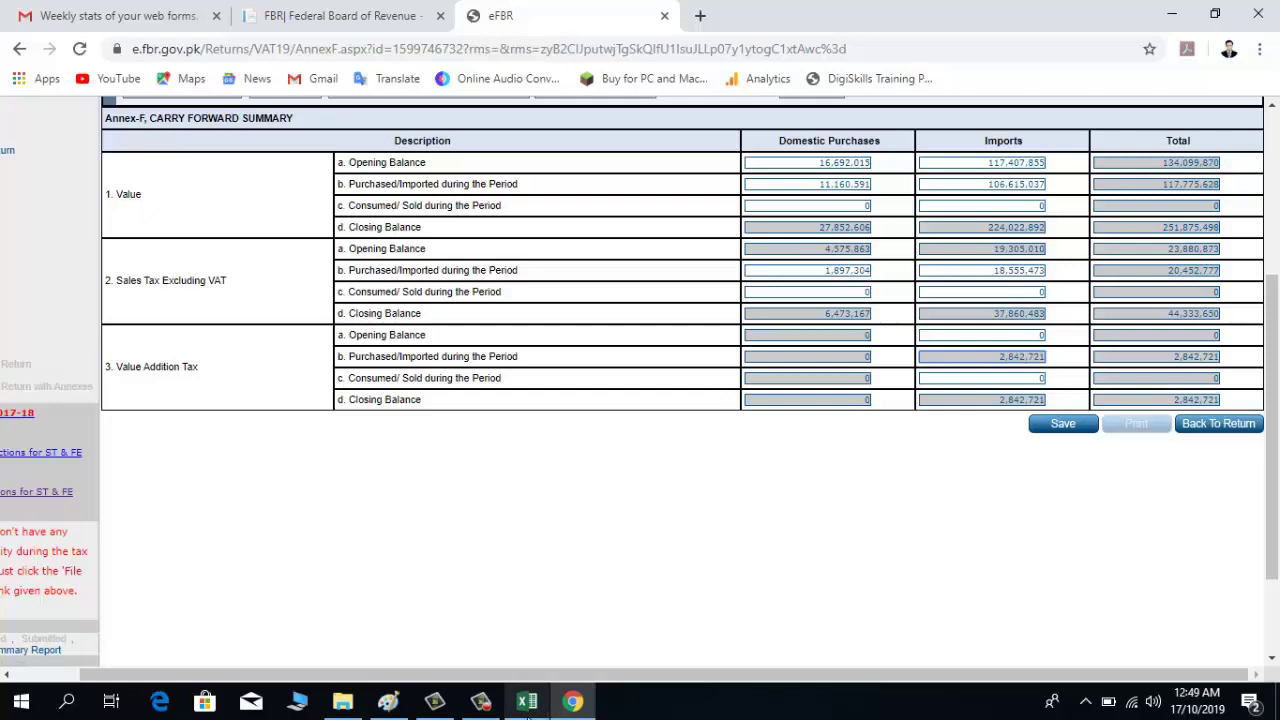
left_click(527, 701)
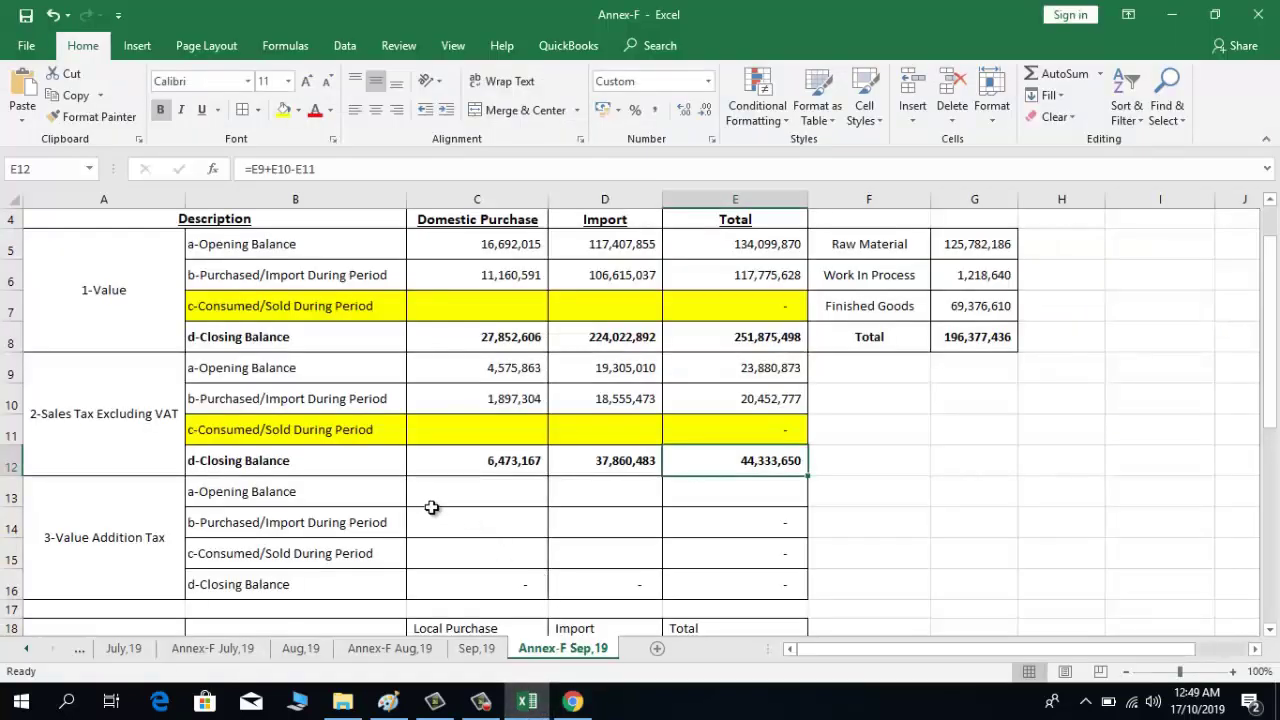
double_click(580, 524)
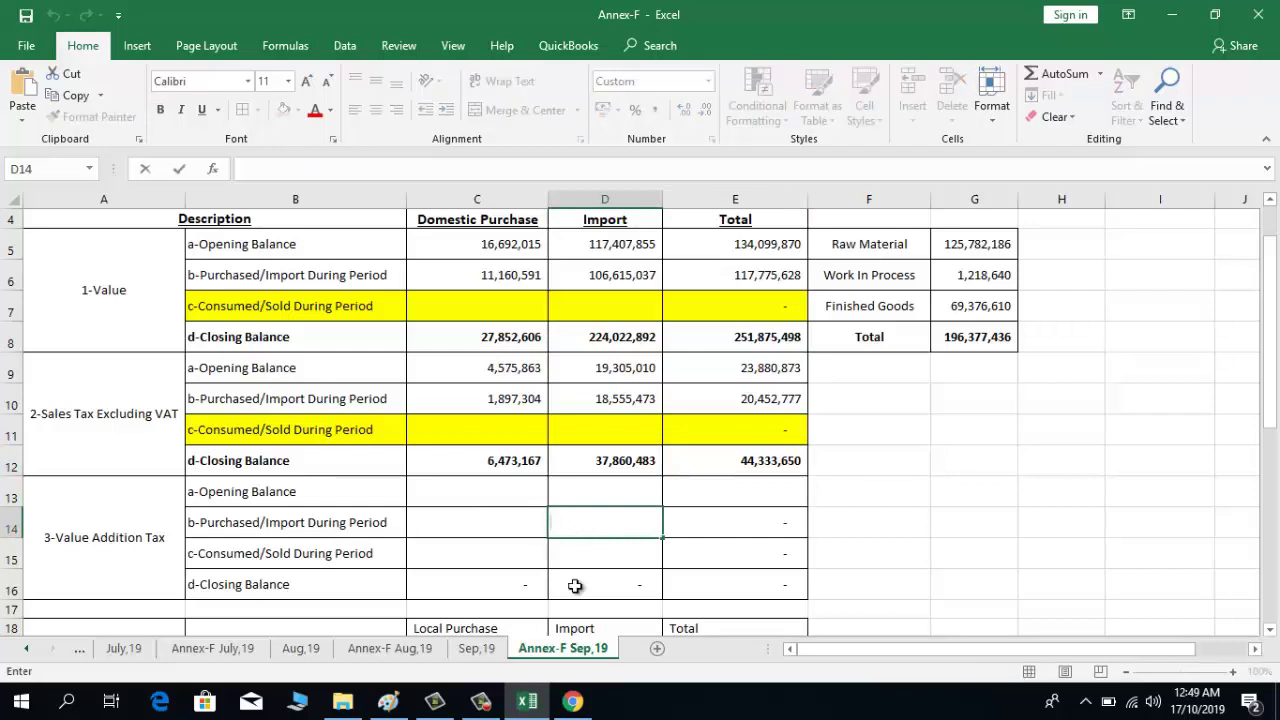
key("ctrl+v")
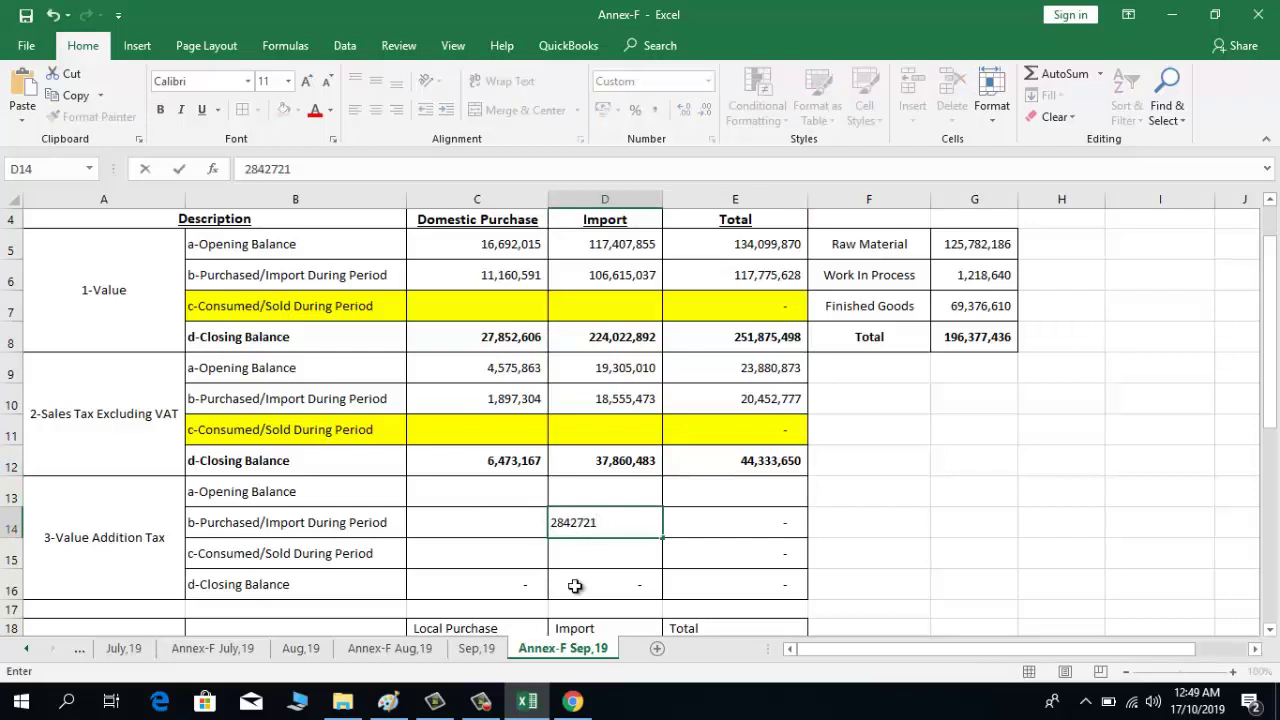
key("Return")
key("Return")
key("Return")
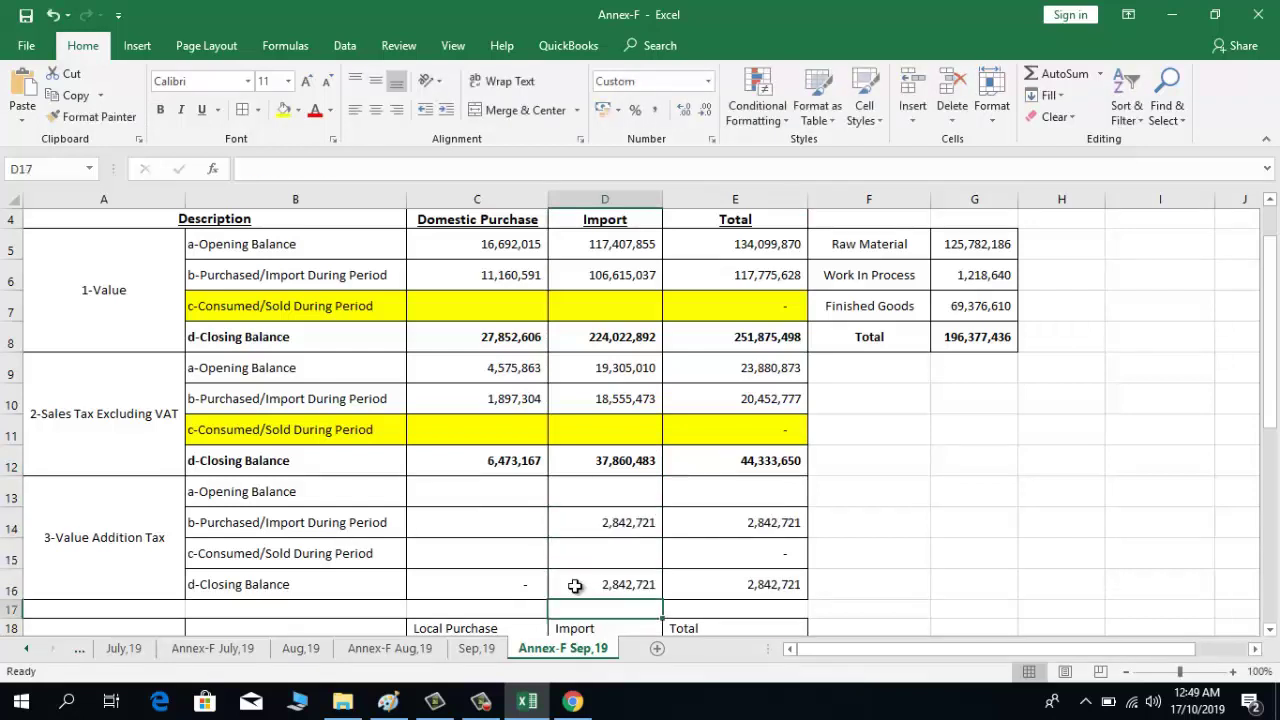
Look over the closing balance, material consumed and sales tax consumed working table in rows 18 to 26, below the summary
key("Down")
key("Down")
key("Up")
key("Up")
key("Up")
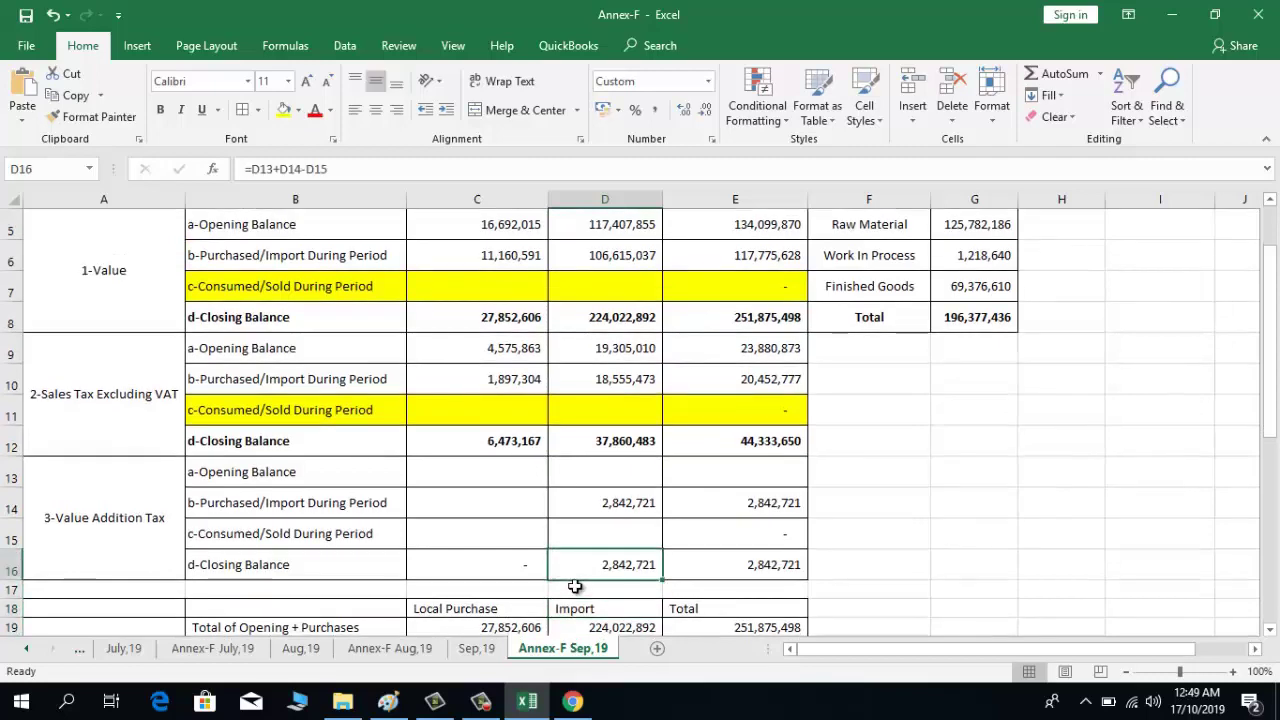
key("Down")
key("Down")
key("Down")
key("Down")
key("Down")
key("Down")
key("Down")
key("Down")
key("Down")
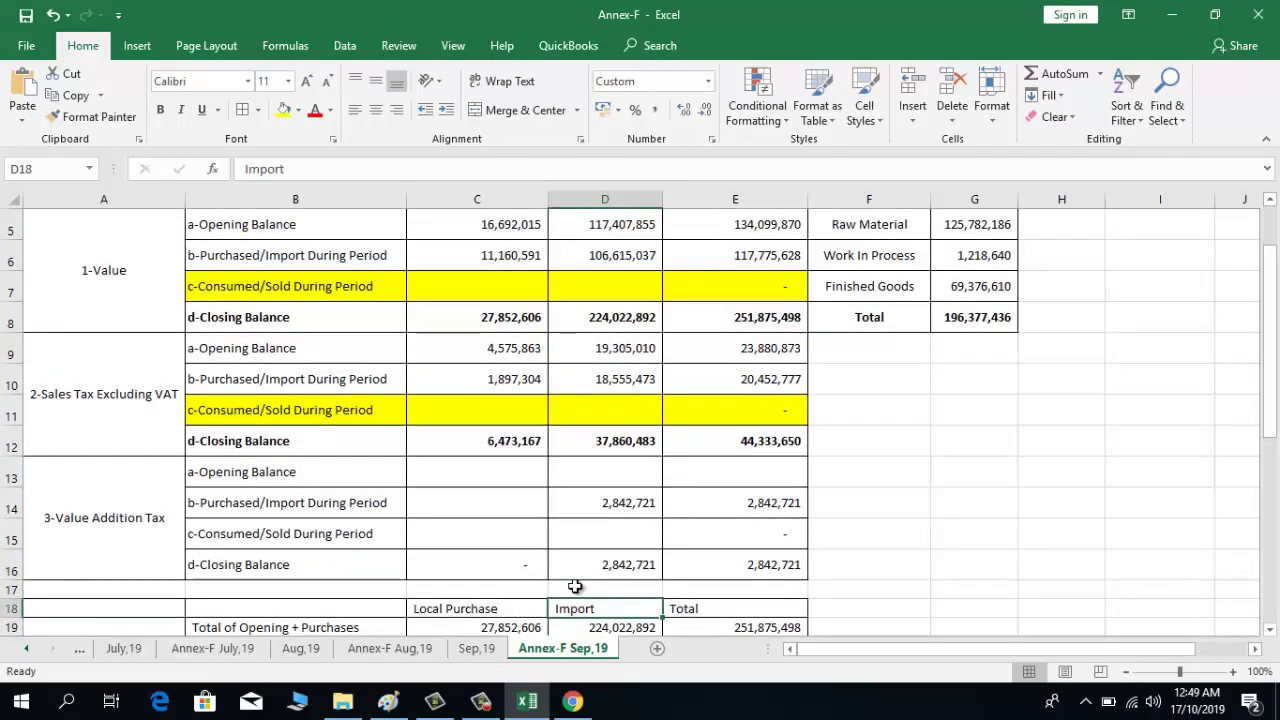
key("Up")
key("Up")
key("Up")
key("Up")
key("Up")
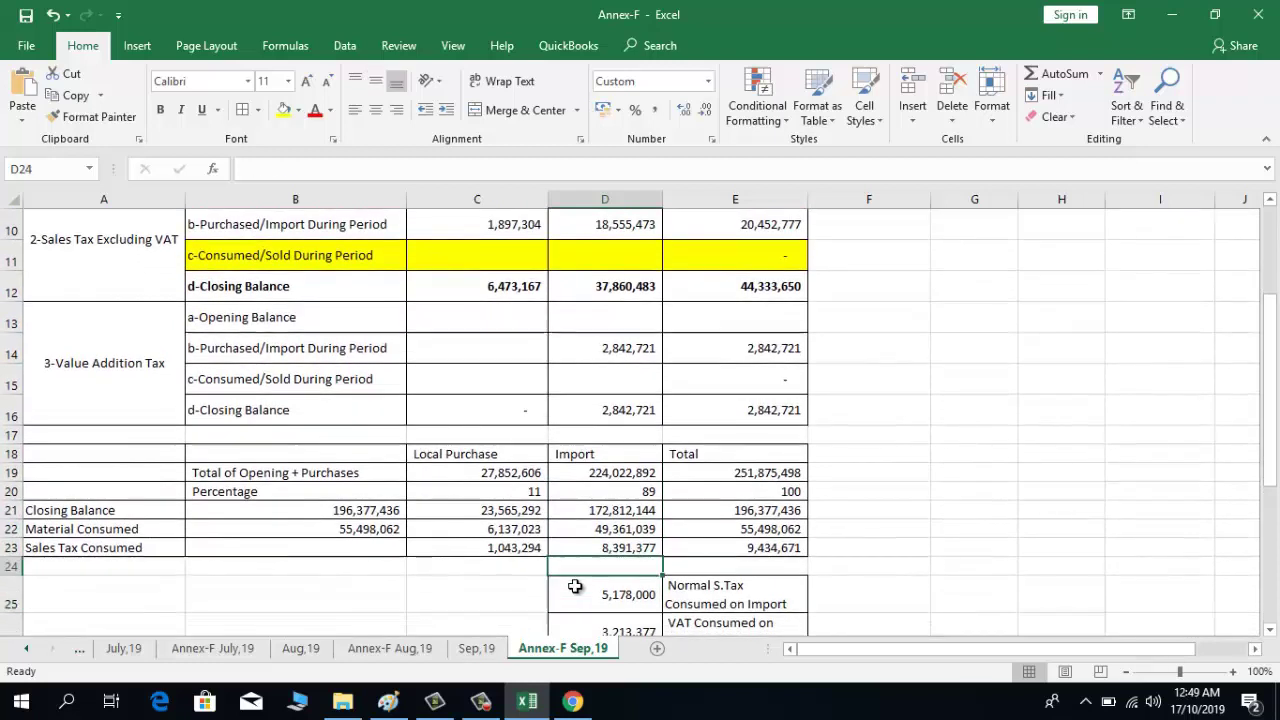
key("Left")
key("Up")
key("Left")
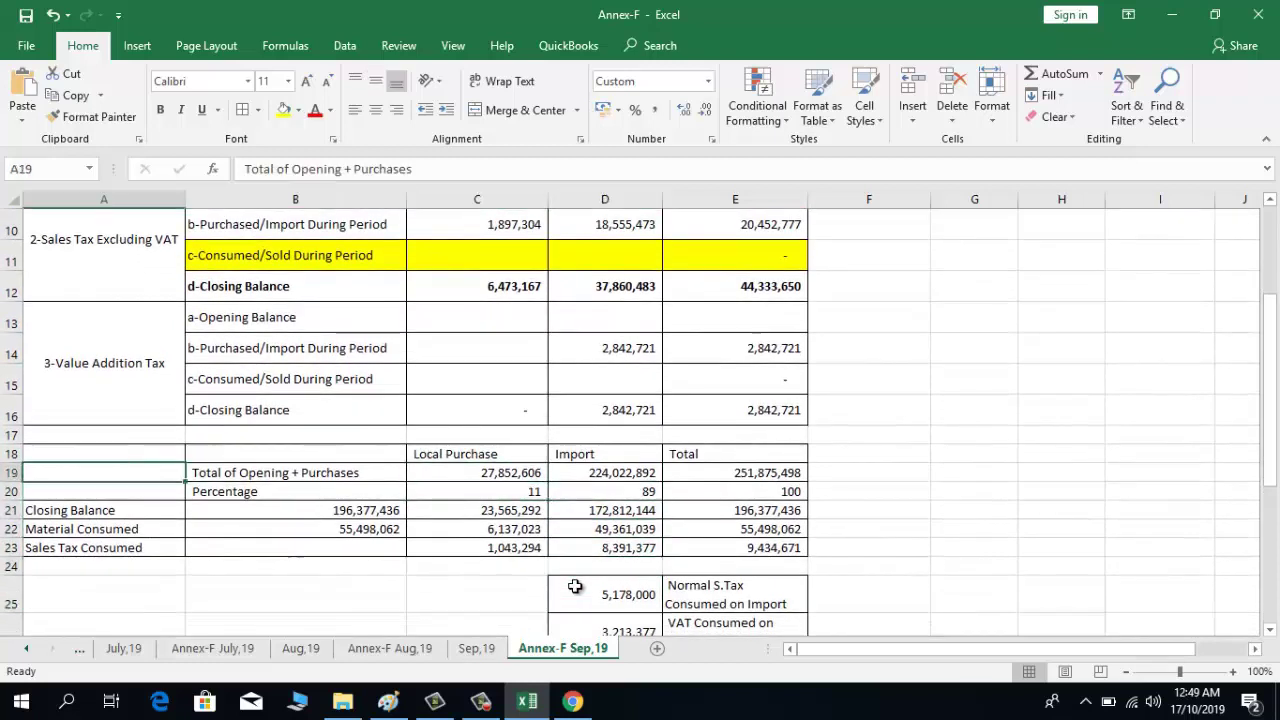
key("Down")
key("Right")
key("Down")
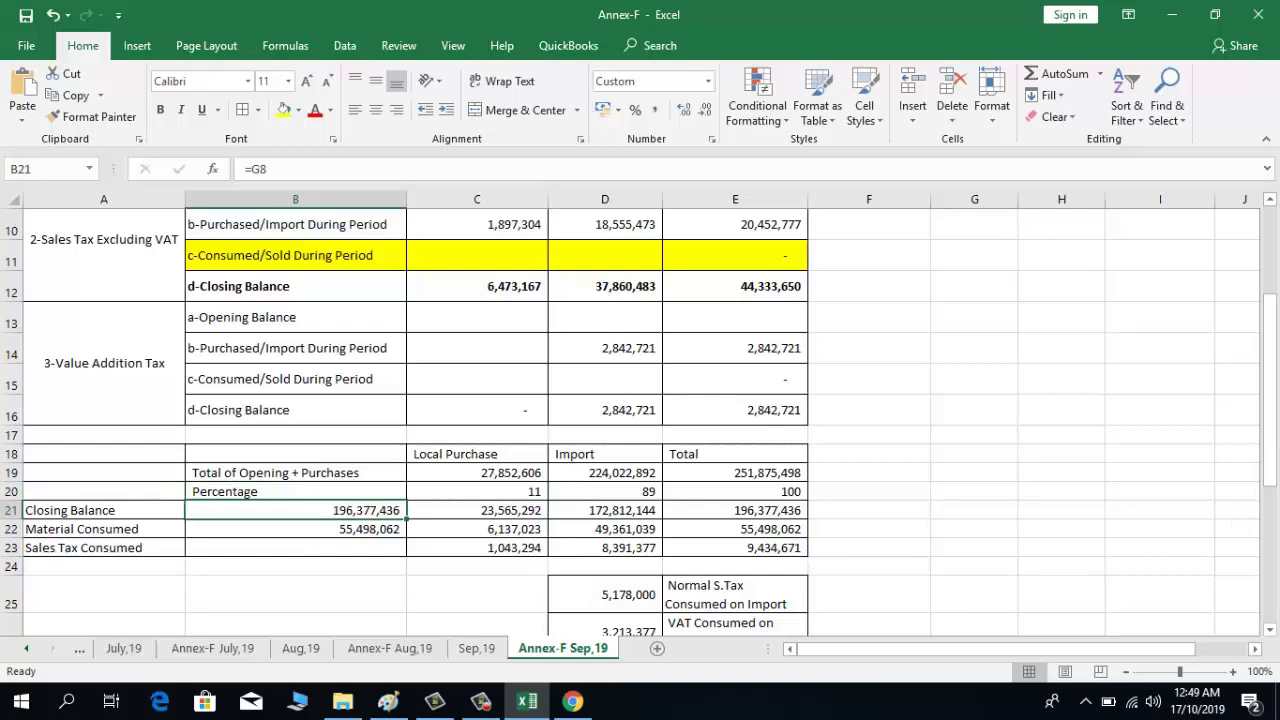
mouse_move(1272, 368)
left_mouse_down()
mouse_move(1271, 264)
mouse_move(1274, 355)
left_mouse_up()
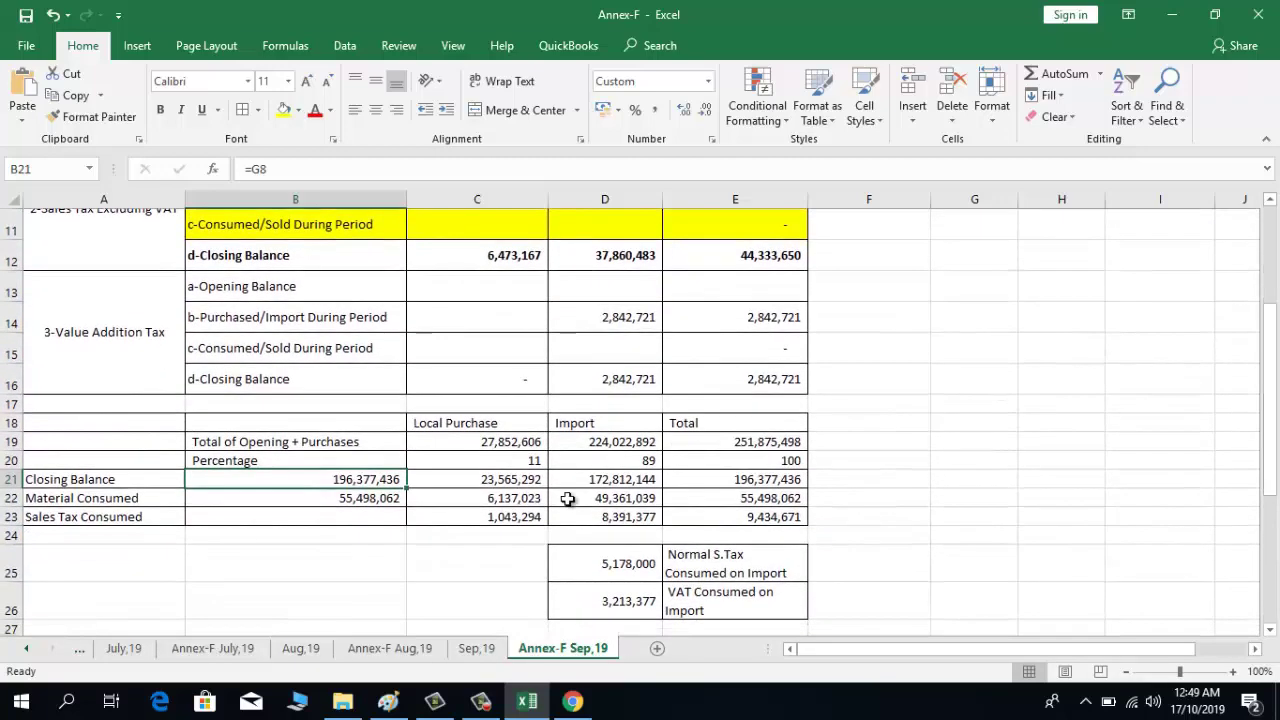
Inspect the total material consumed formula in B22 and trace the opening and purchase totals it refers to
left_click(355, 497)
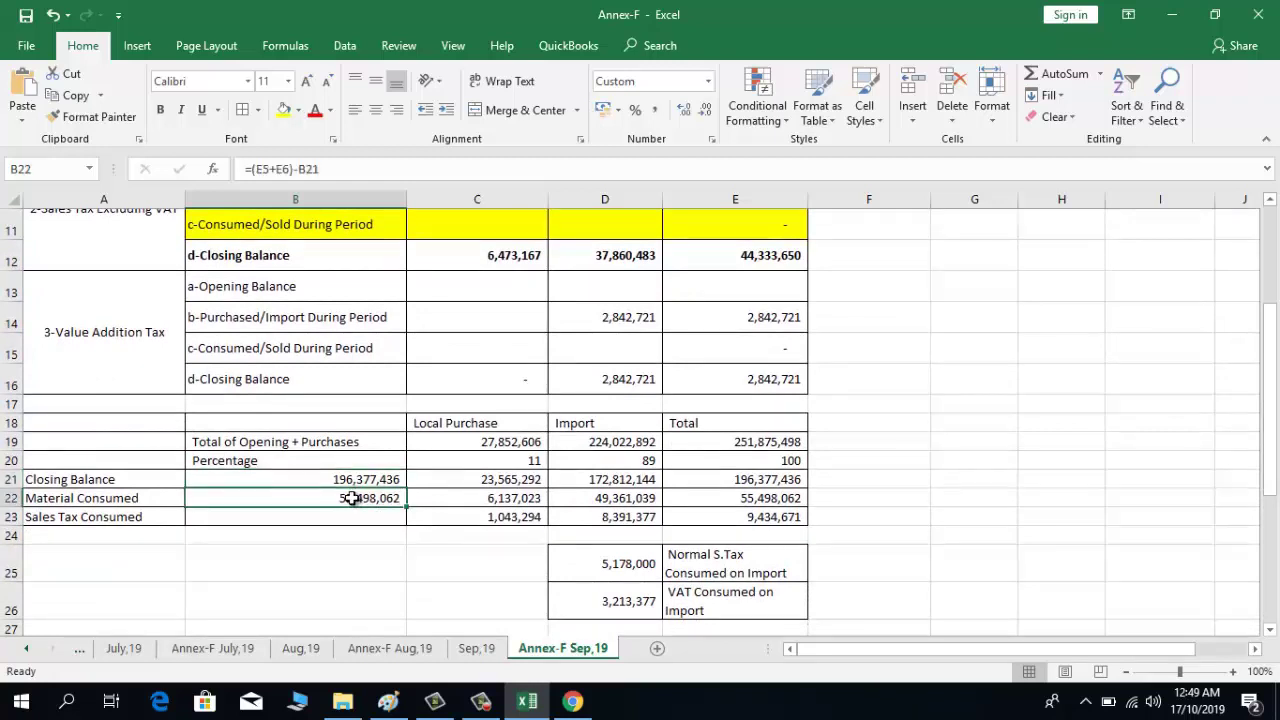
double_click(353, 498)
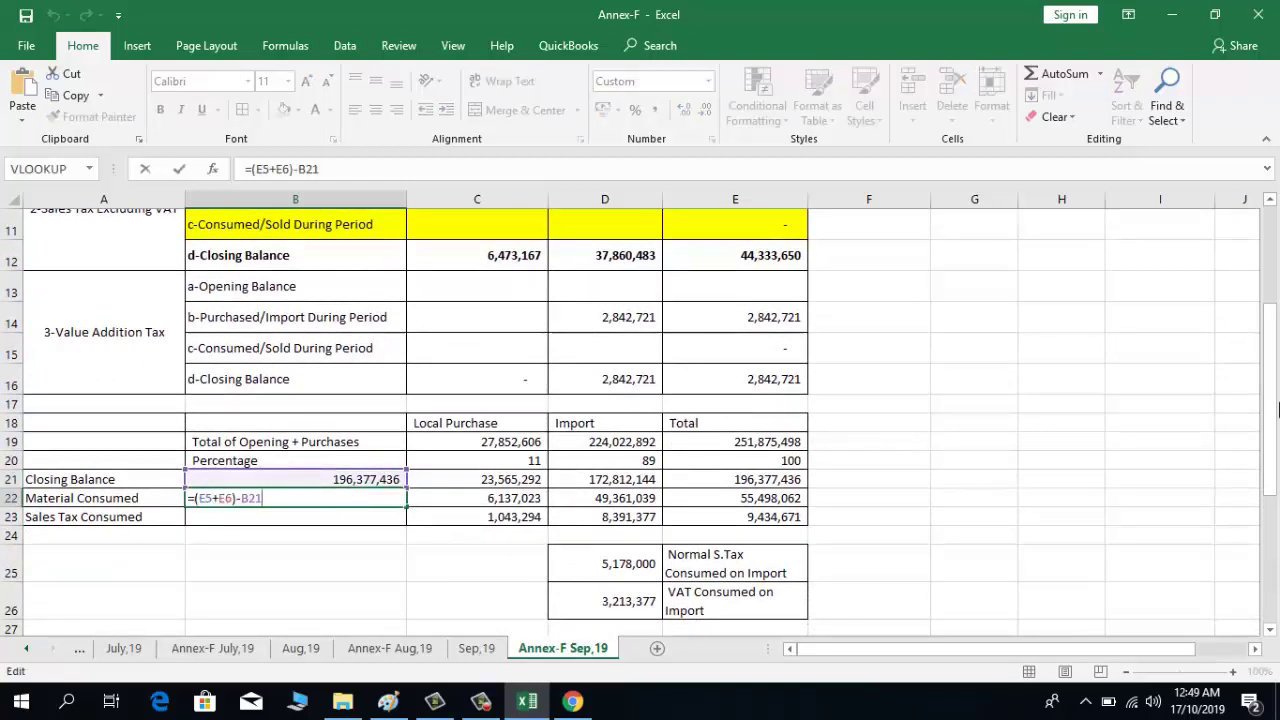
left_click_drag(1278, 358, 1278, 283)
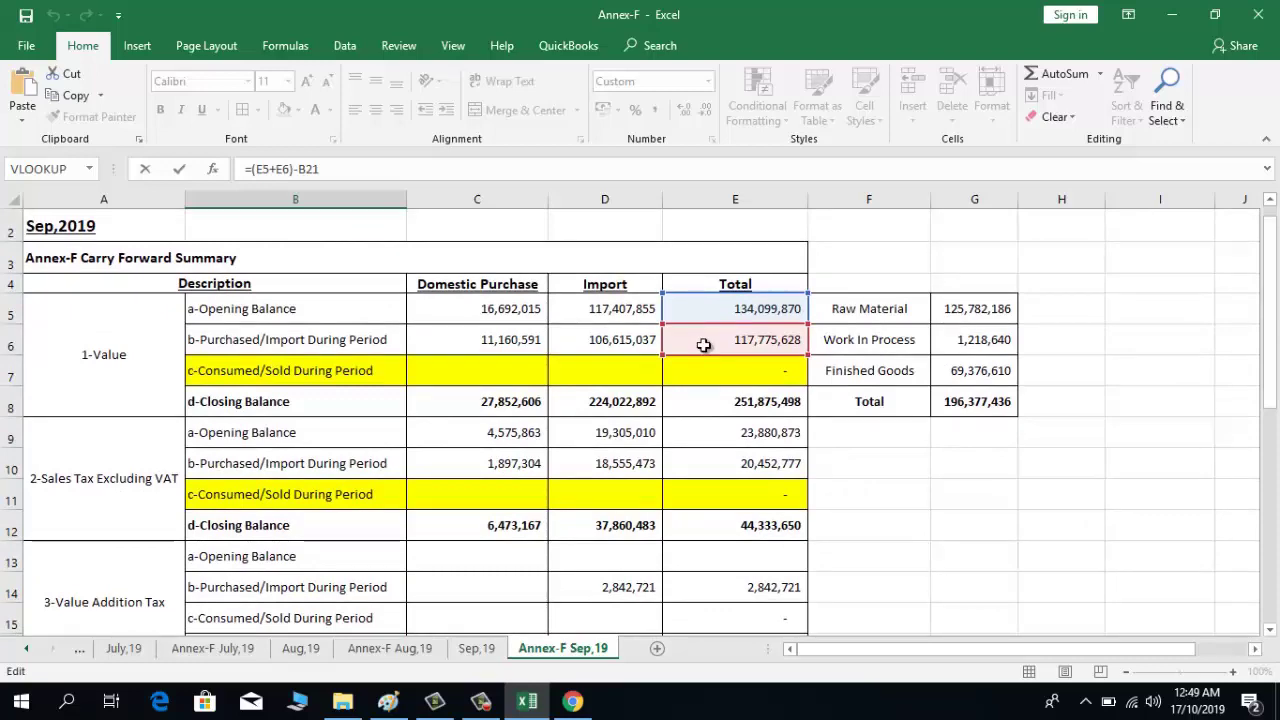
left_click_drag(1273, 283, 1273, 292)
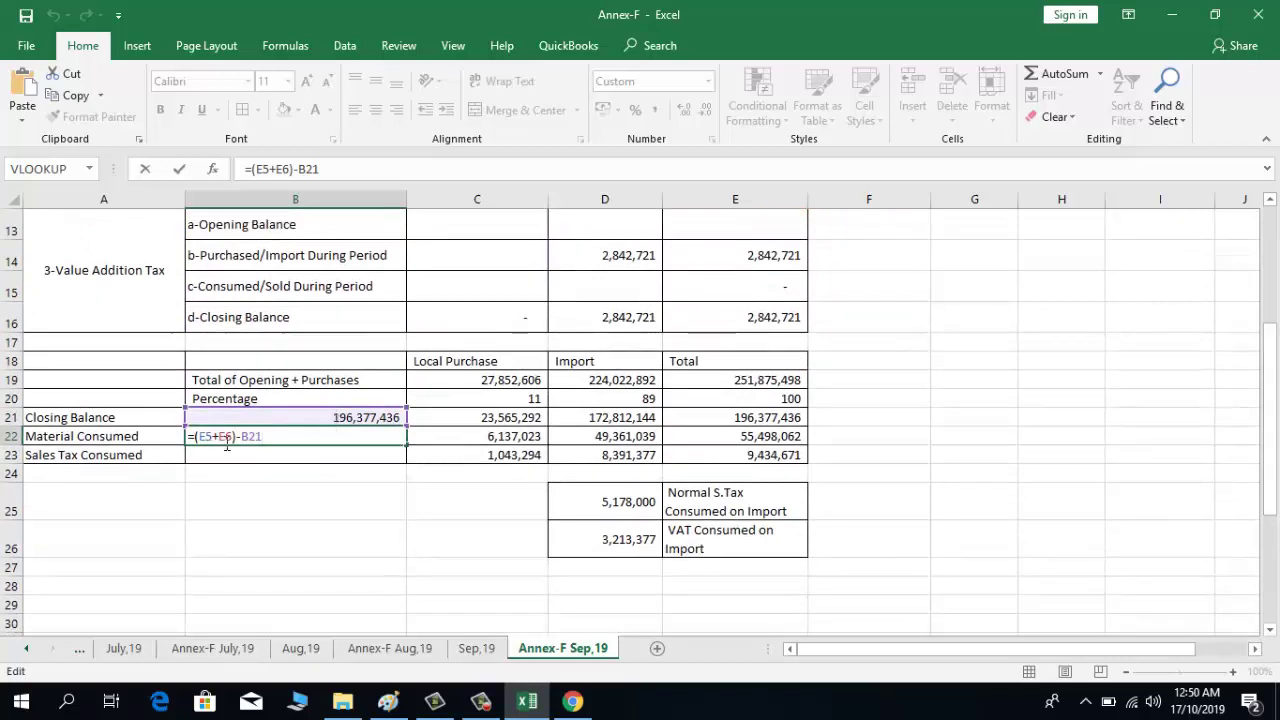
key("Return")
key("Up")
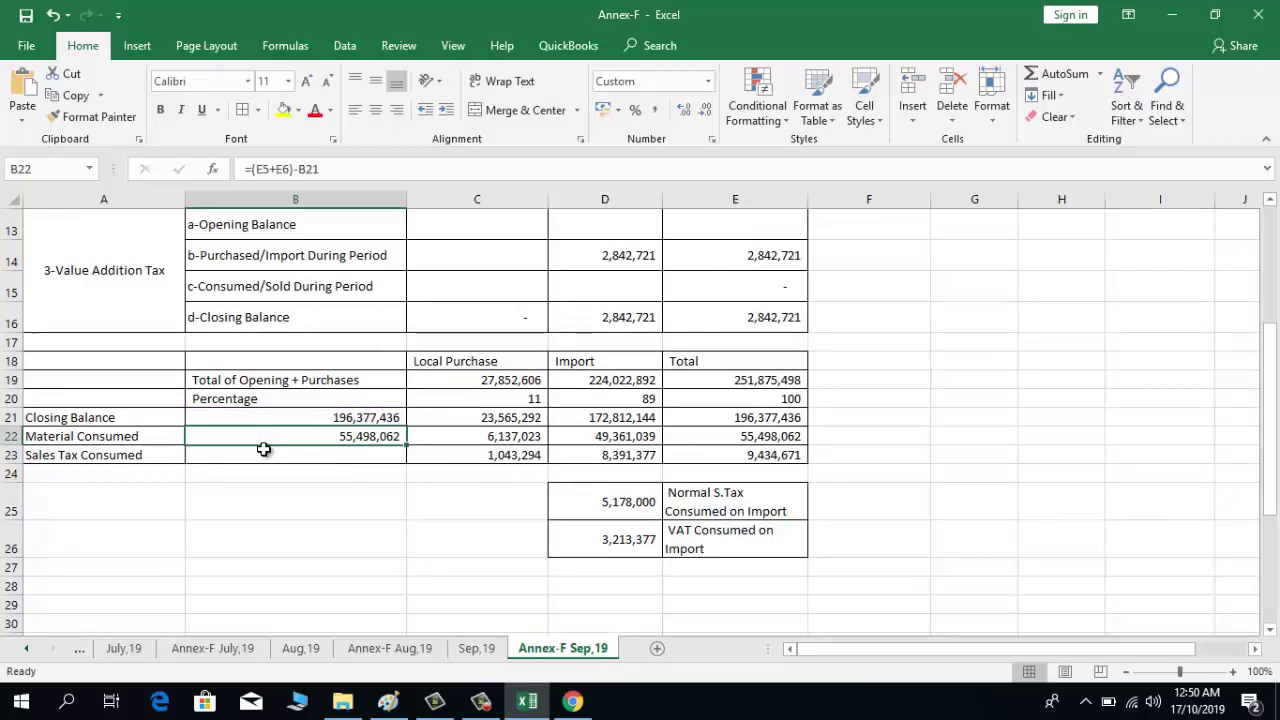
Inspect the local purchase formulas for material consumed in C22 and closing balance in C21
key("Right")
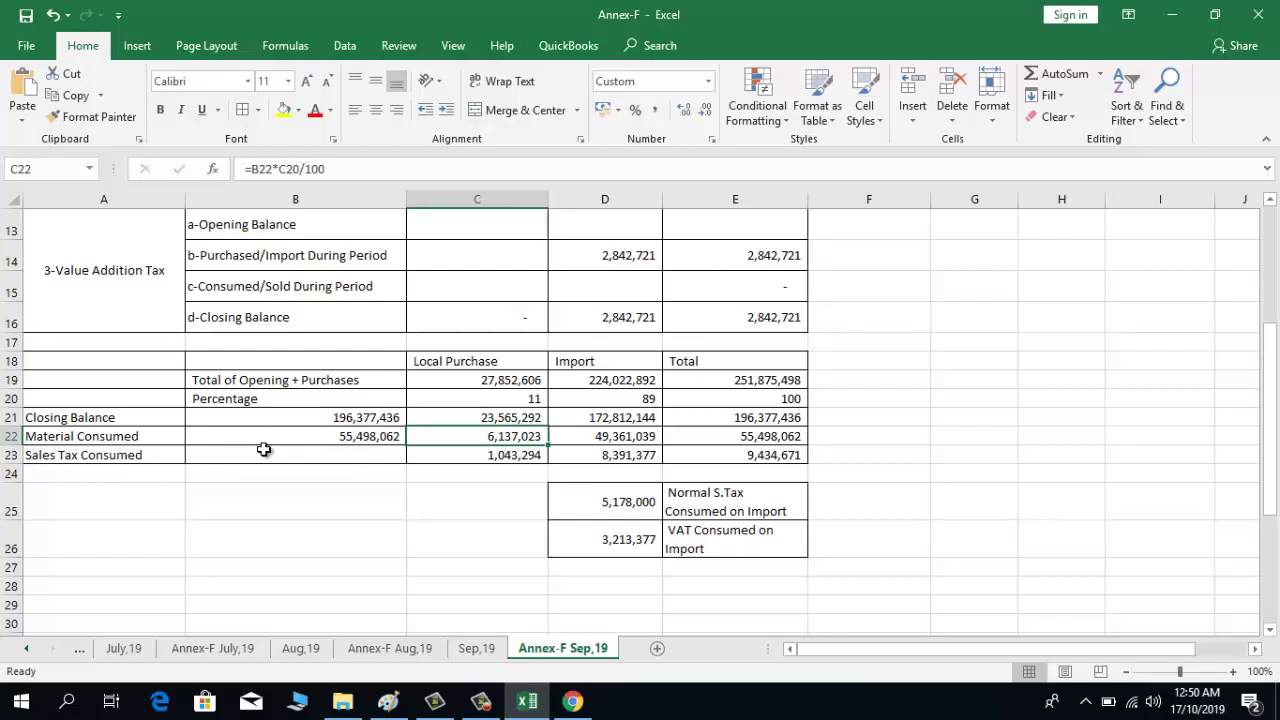
key("Up")
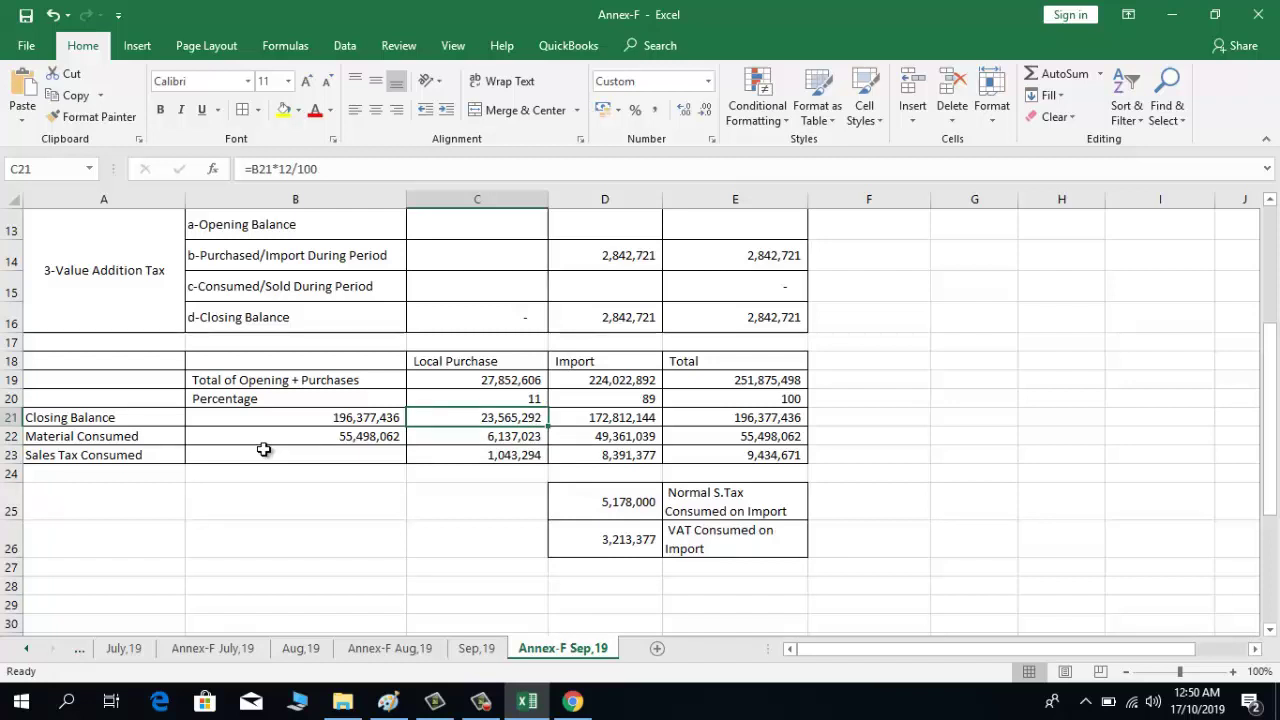
key("F2")
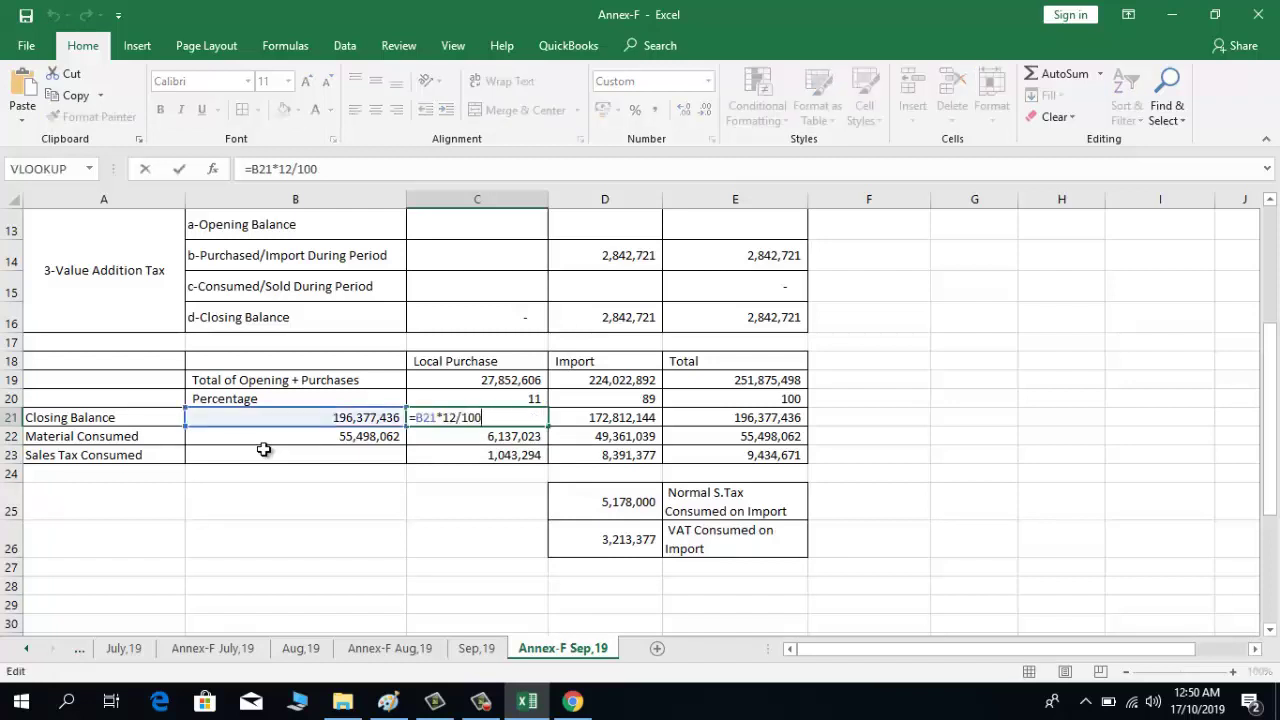
key("Return")
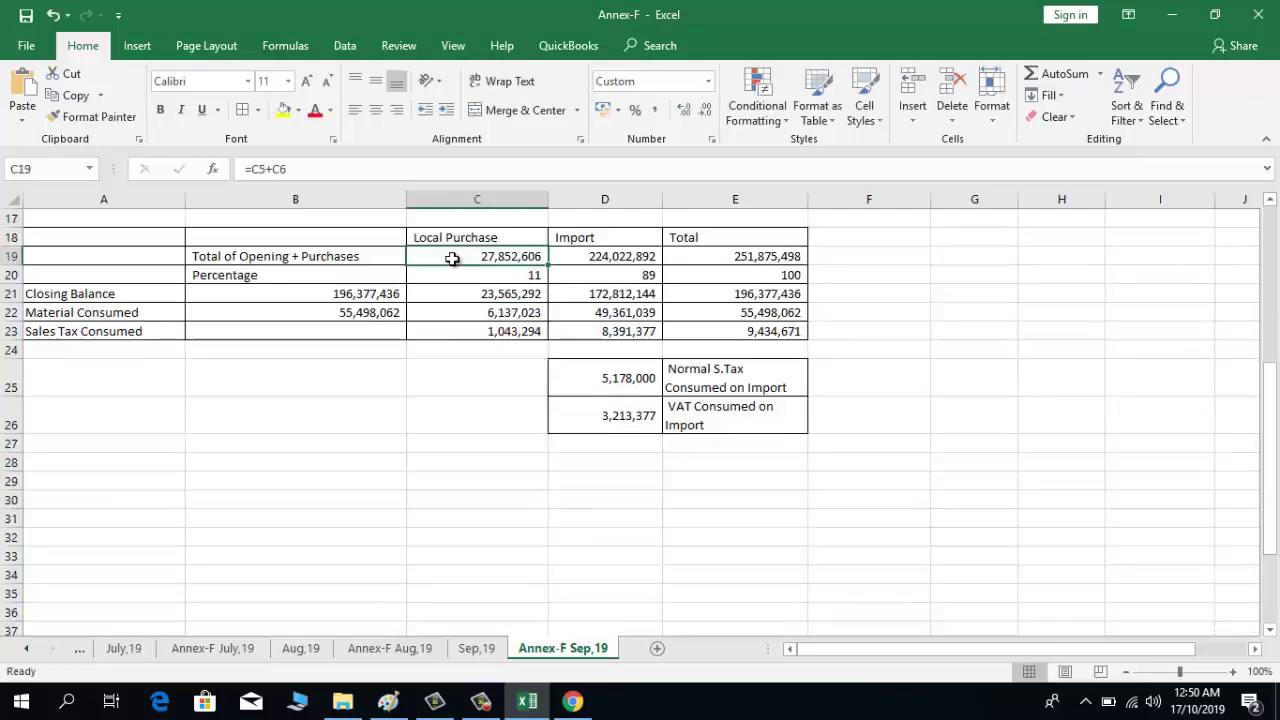
Compare the opening plus purchases figures in row 19 with the value closing balances in row 8 for local purchases and imports
scroll(400, 300, "down", 1)
left_click(443, 257)
left_click_drag(1277, 390, 1277, 312)
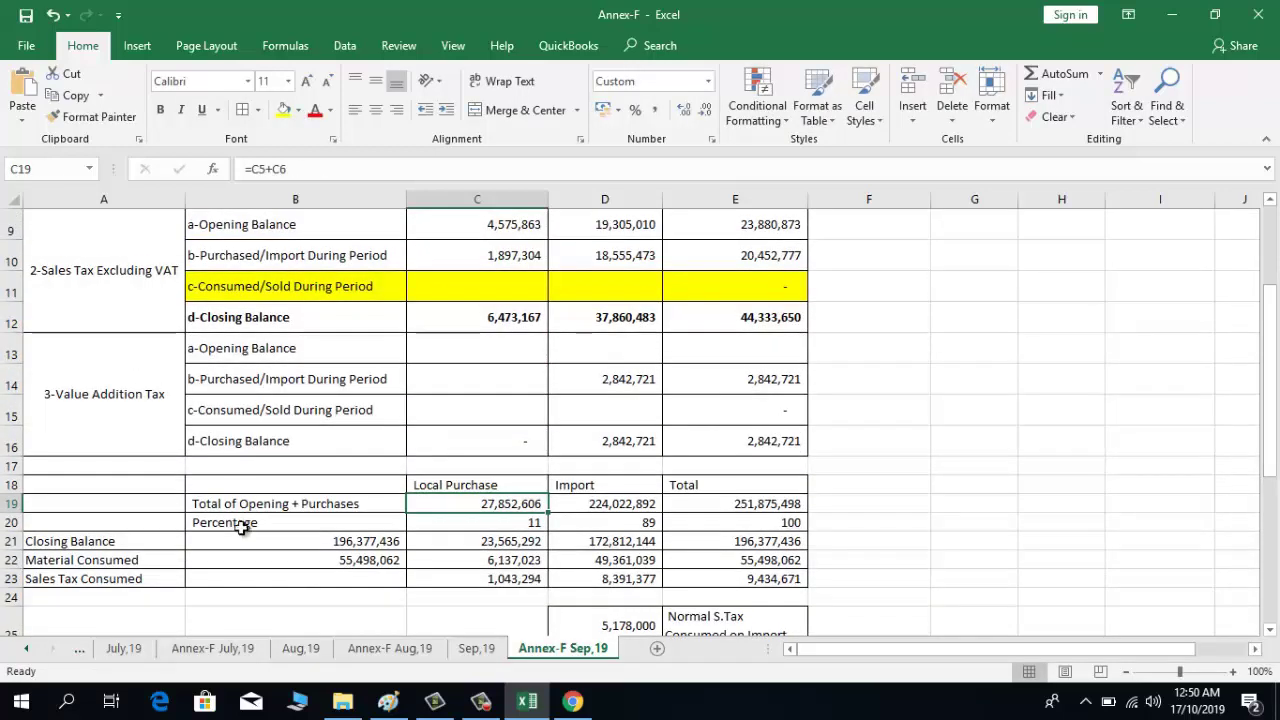
left_click(285, 504)
left_click(478, 502)
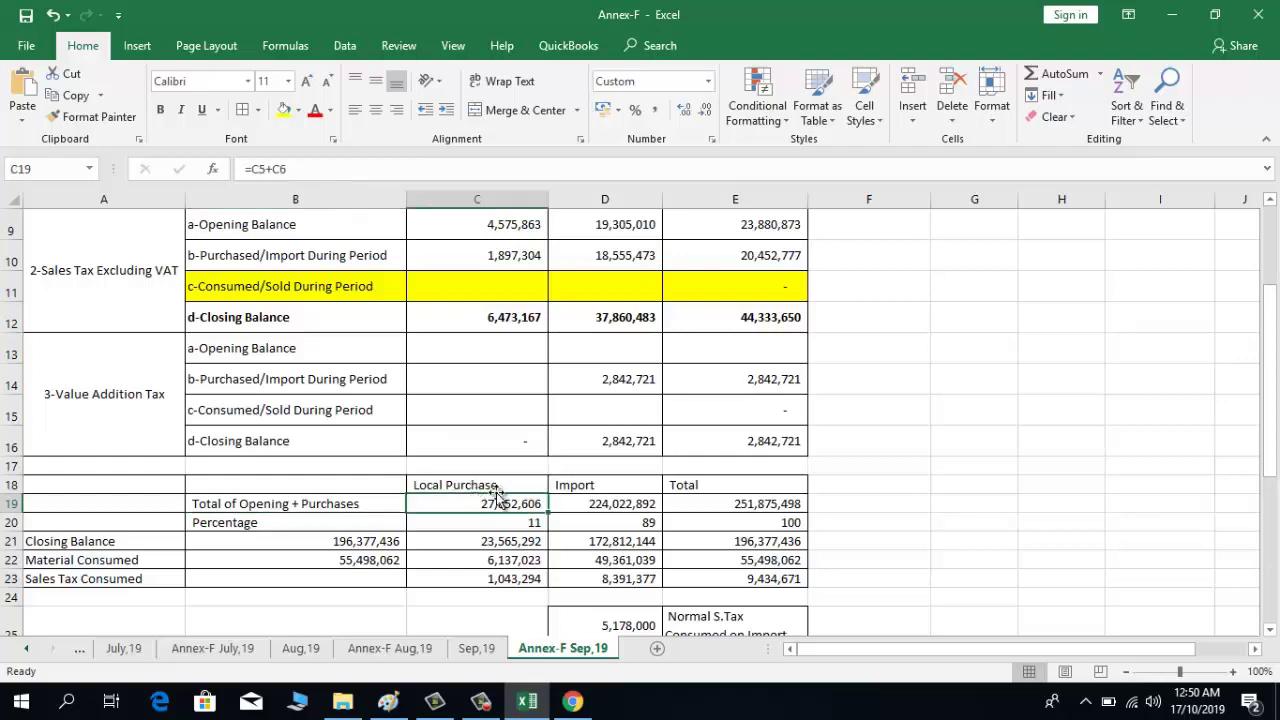
left_click_drag(1275, 418, 1275, 386)
left_click(530, 318)
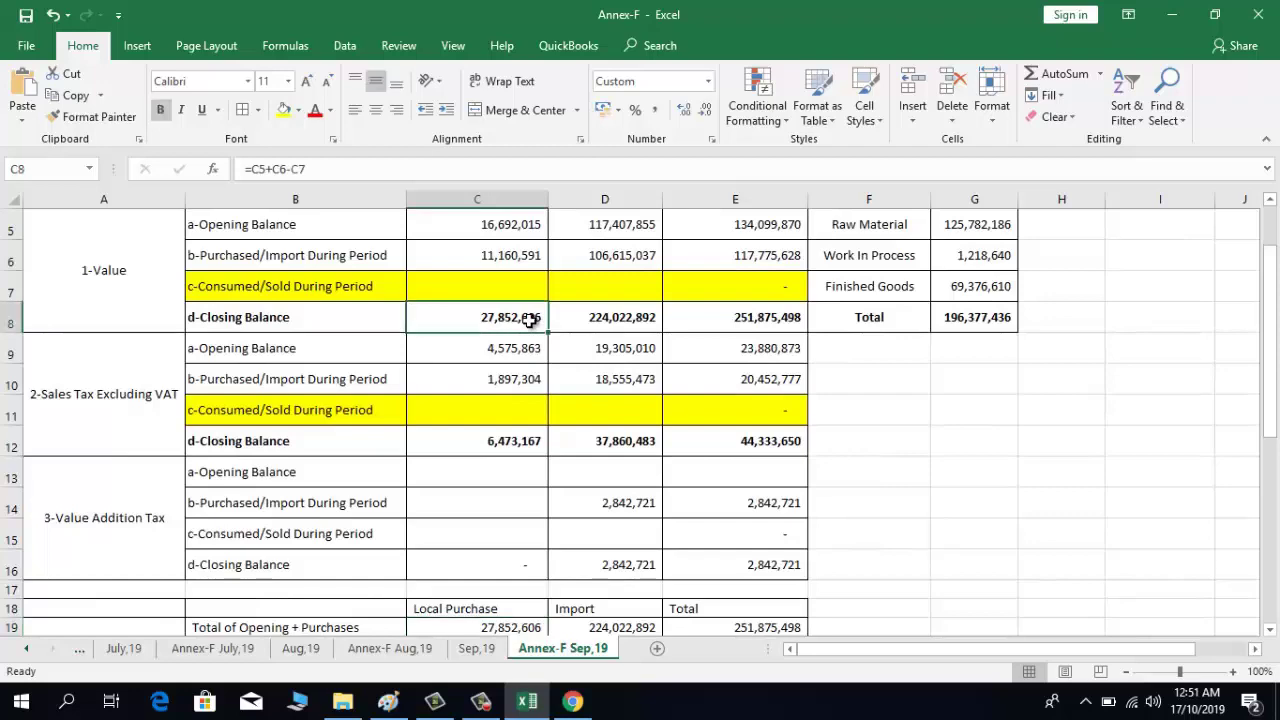
left_click(578, 322)
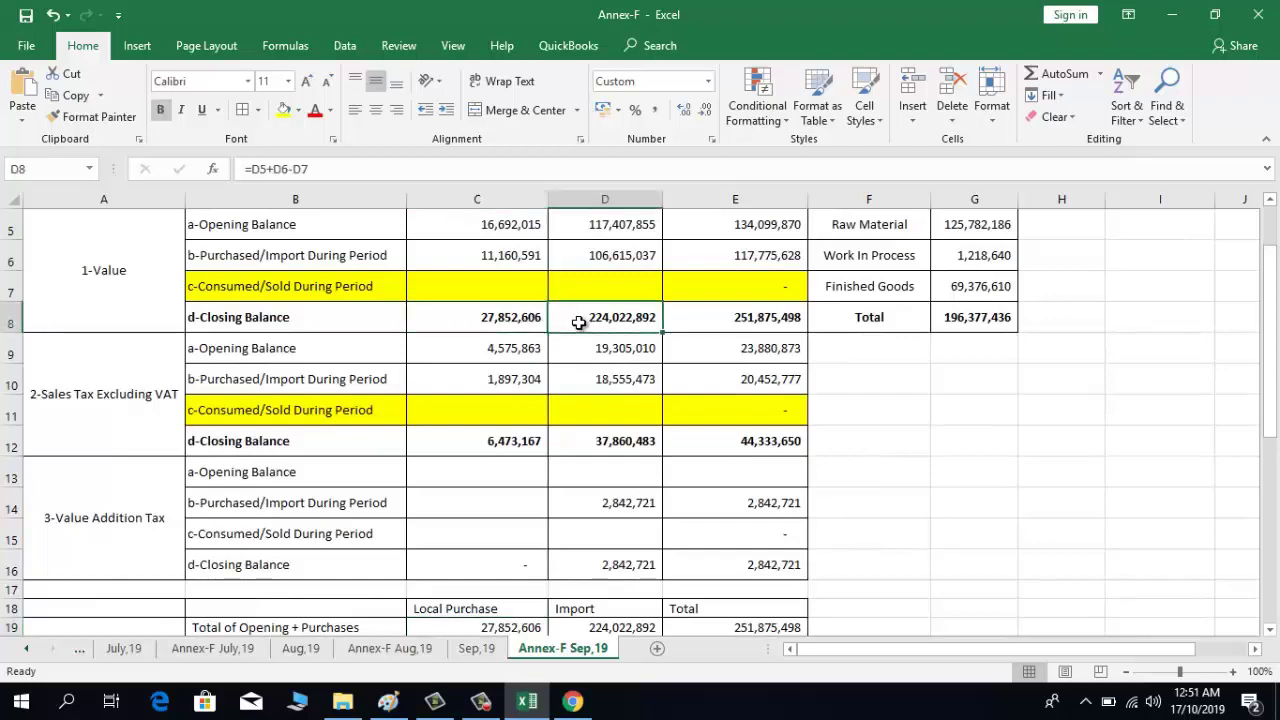
left_click_drag(1275, 304, 1277, 360)
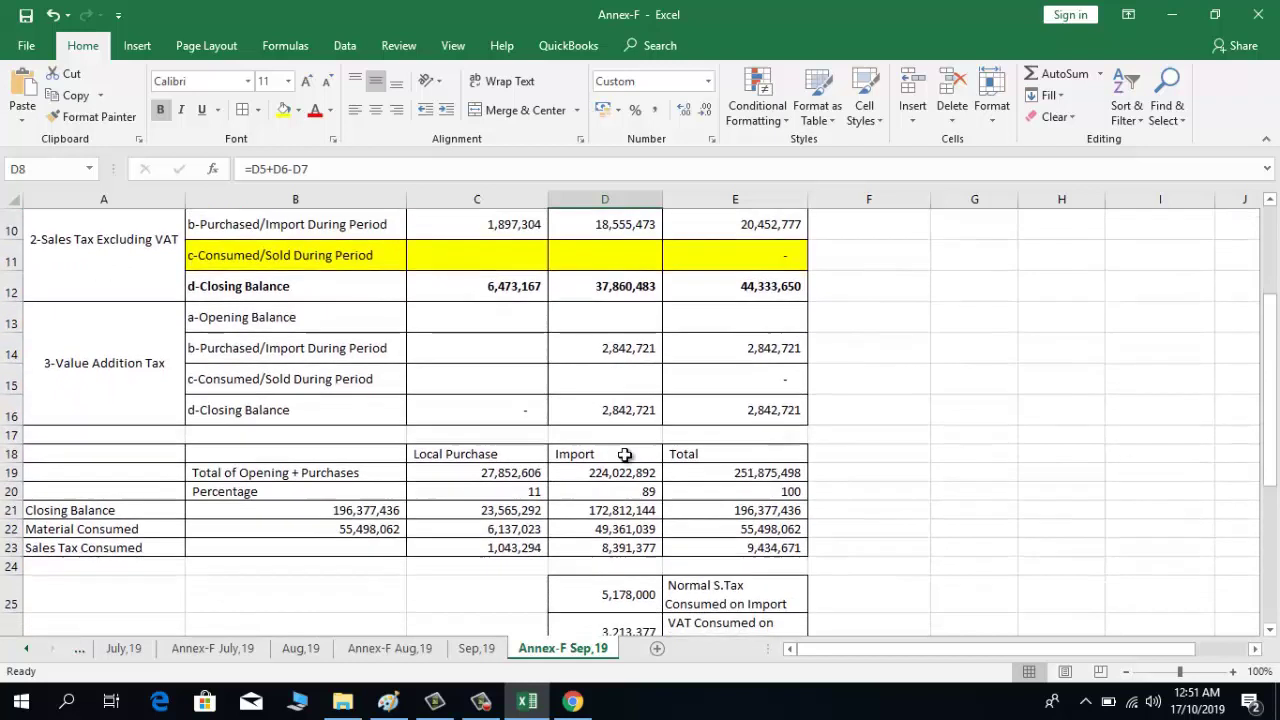
left_click(458, 476)
left_click(577, 472)
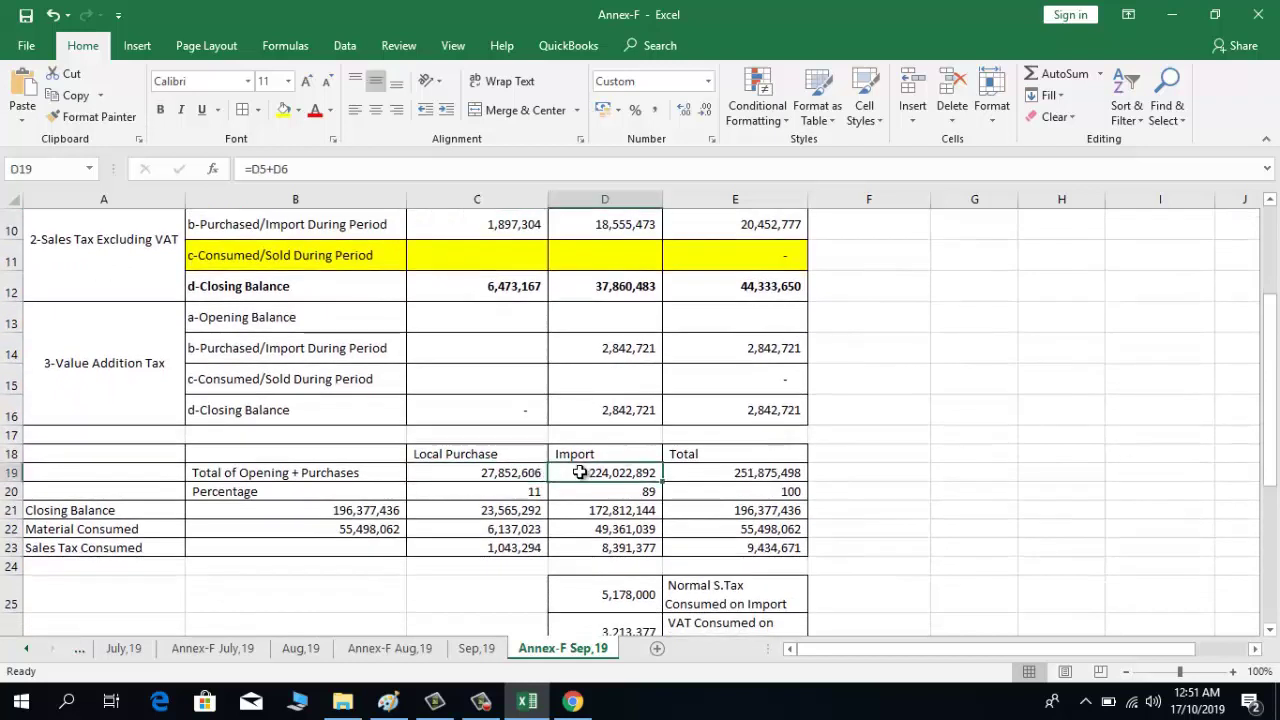
left_click(708, 473)
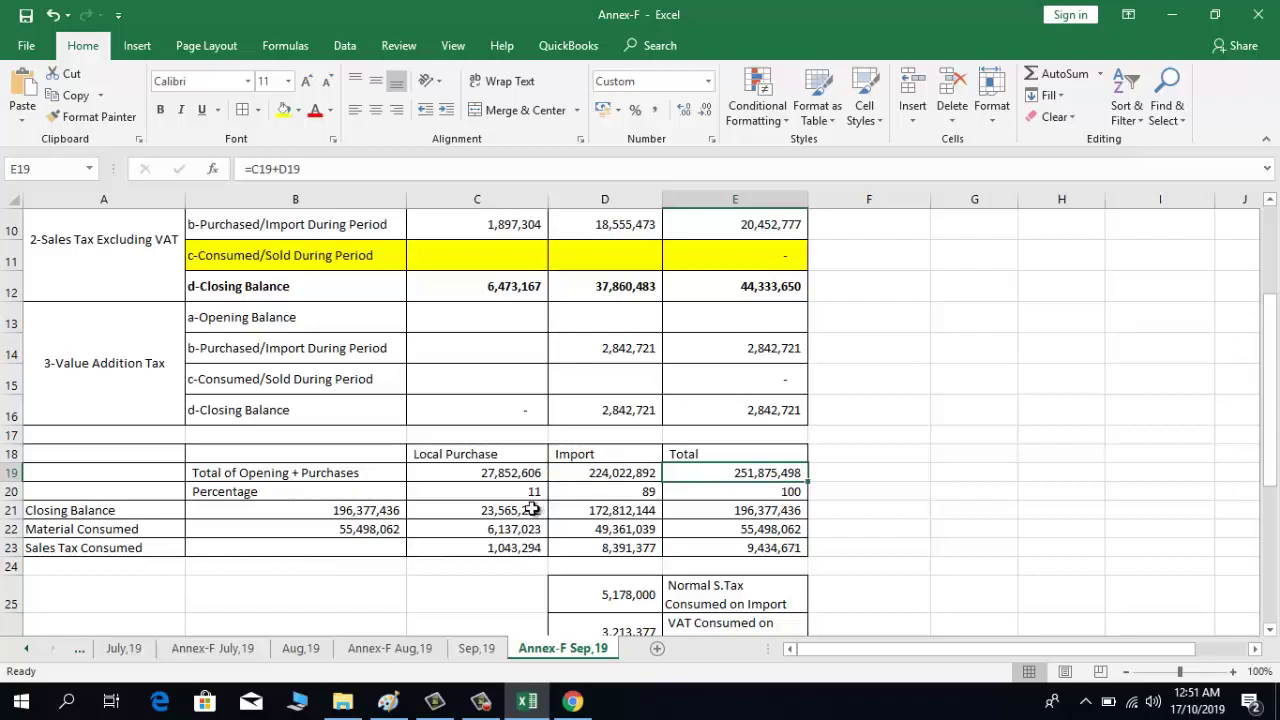
Inspect the percentage formulas for local purchases in C20 and imports in D20
left_click(484, 491)
double_click(484, 491)
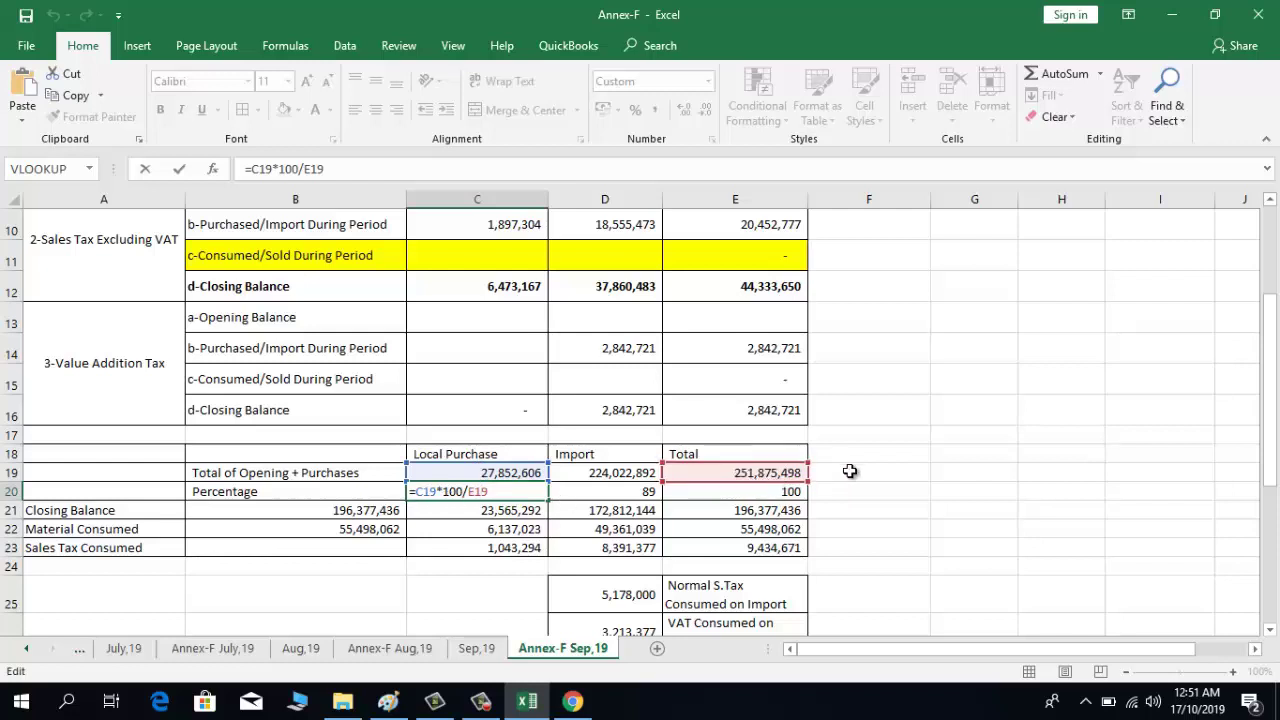
key("Return")
key("Up")
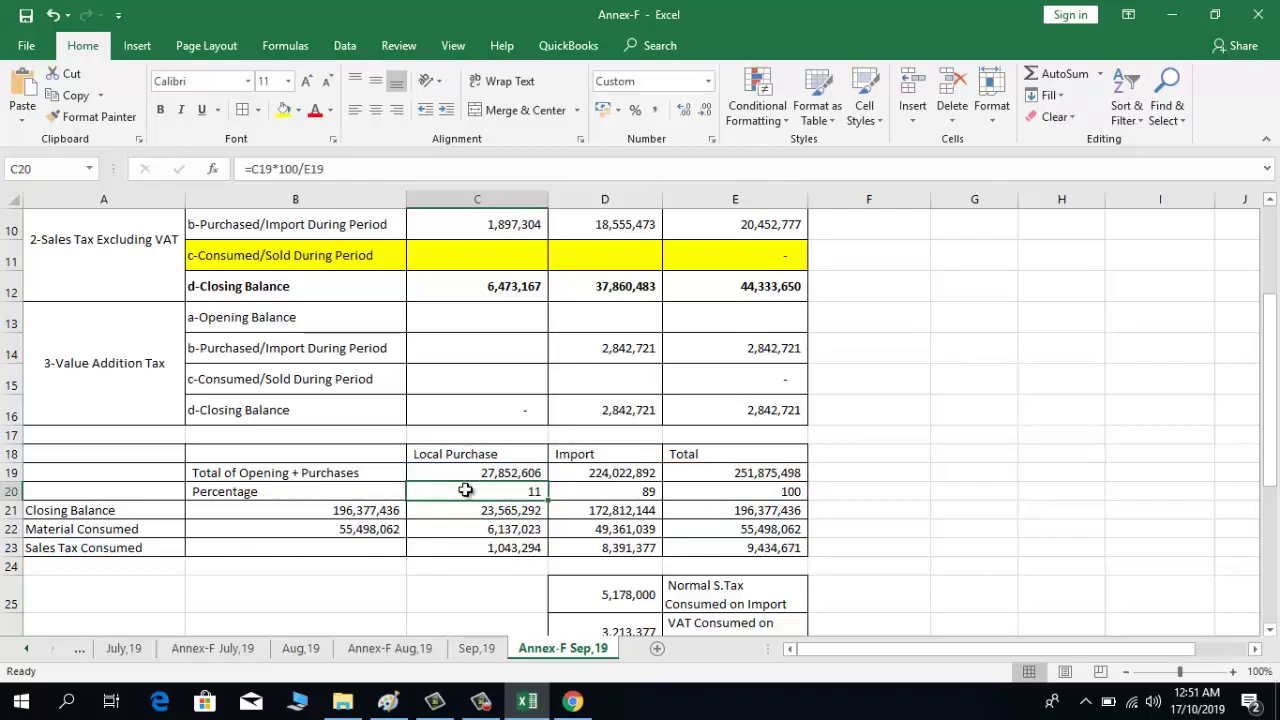
key("Right")
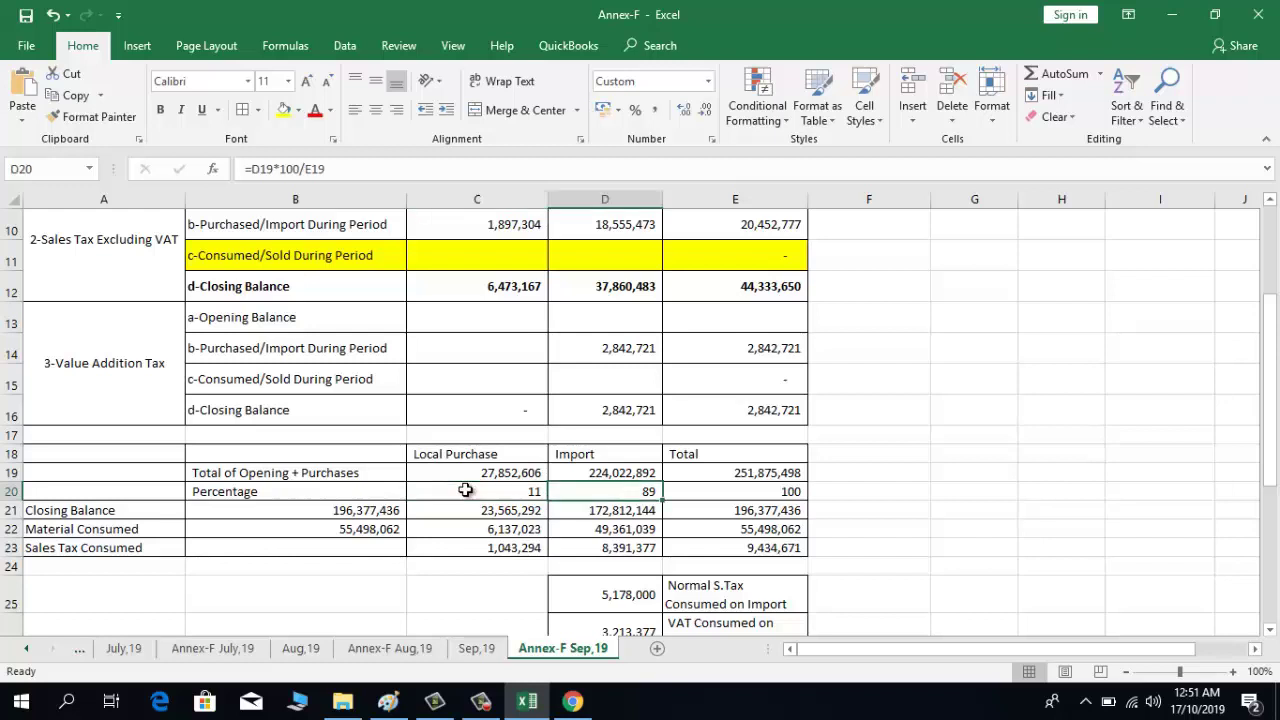
key("F2")
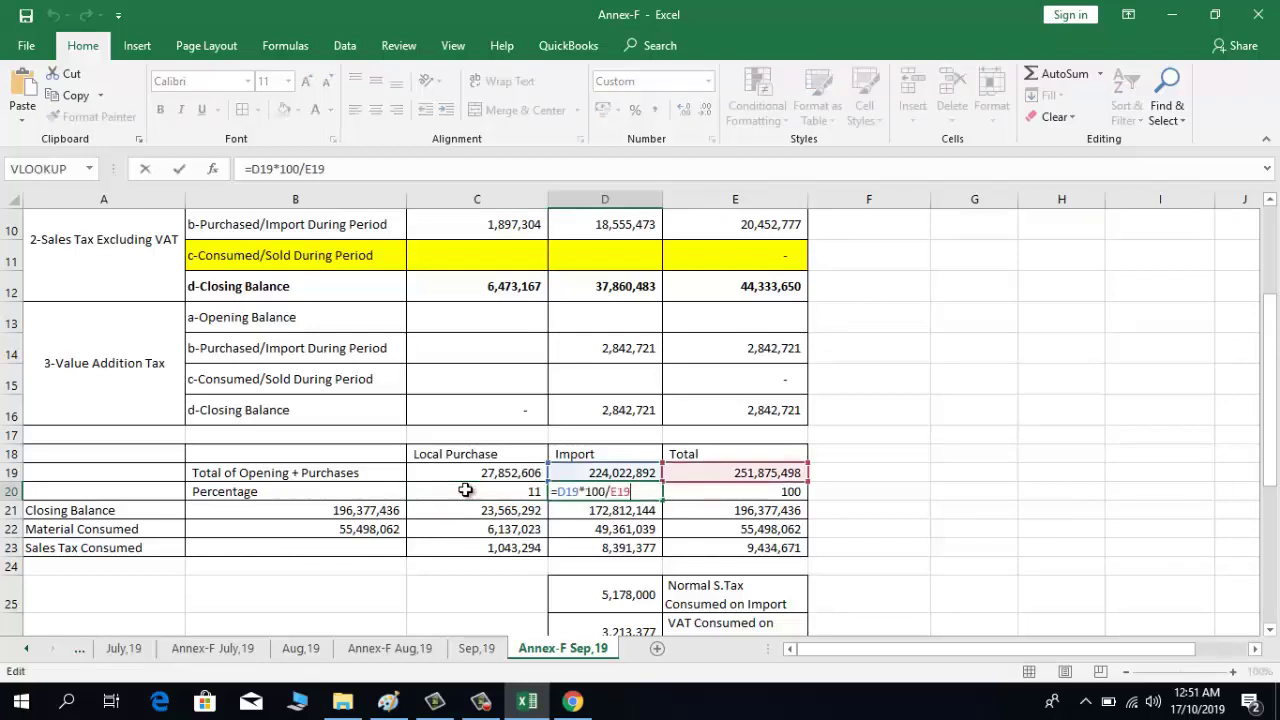
key("Escape")
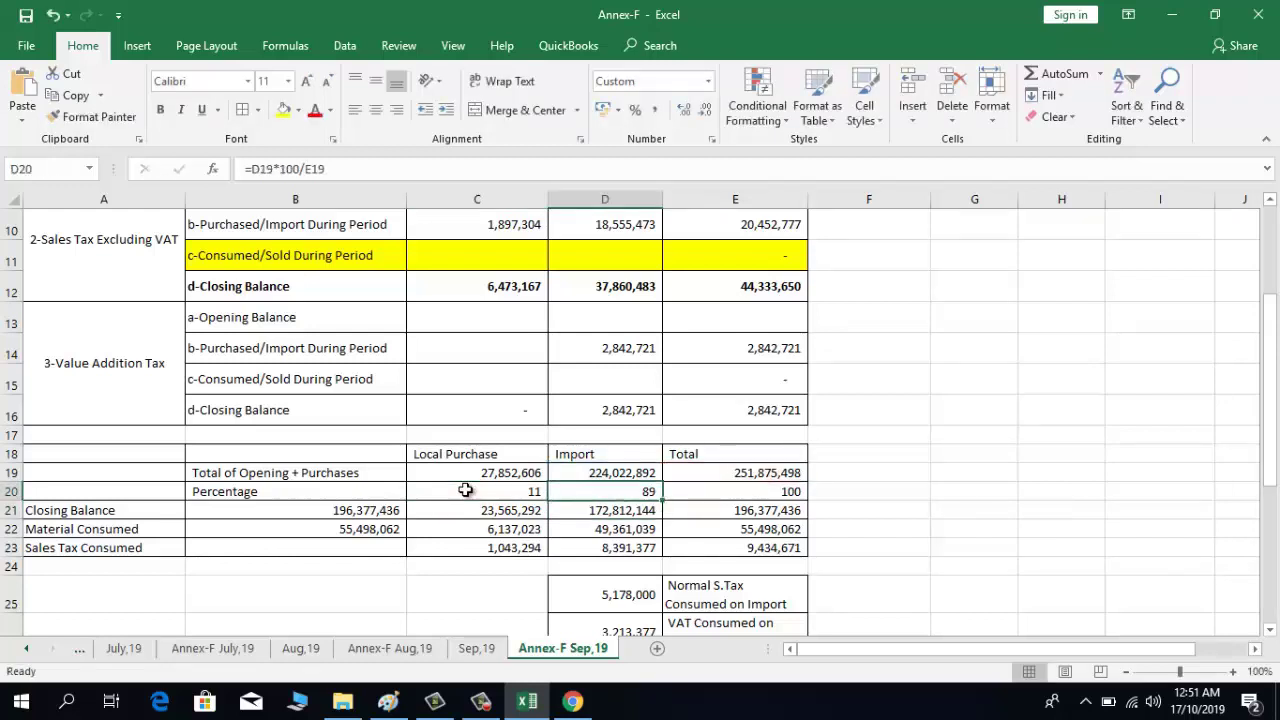
key("Left")
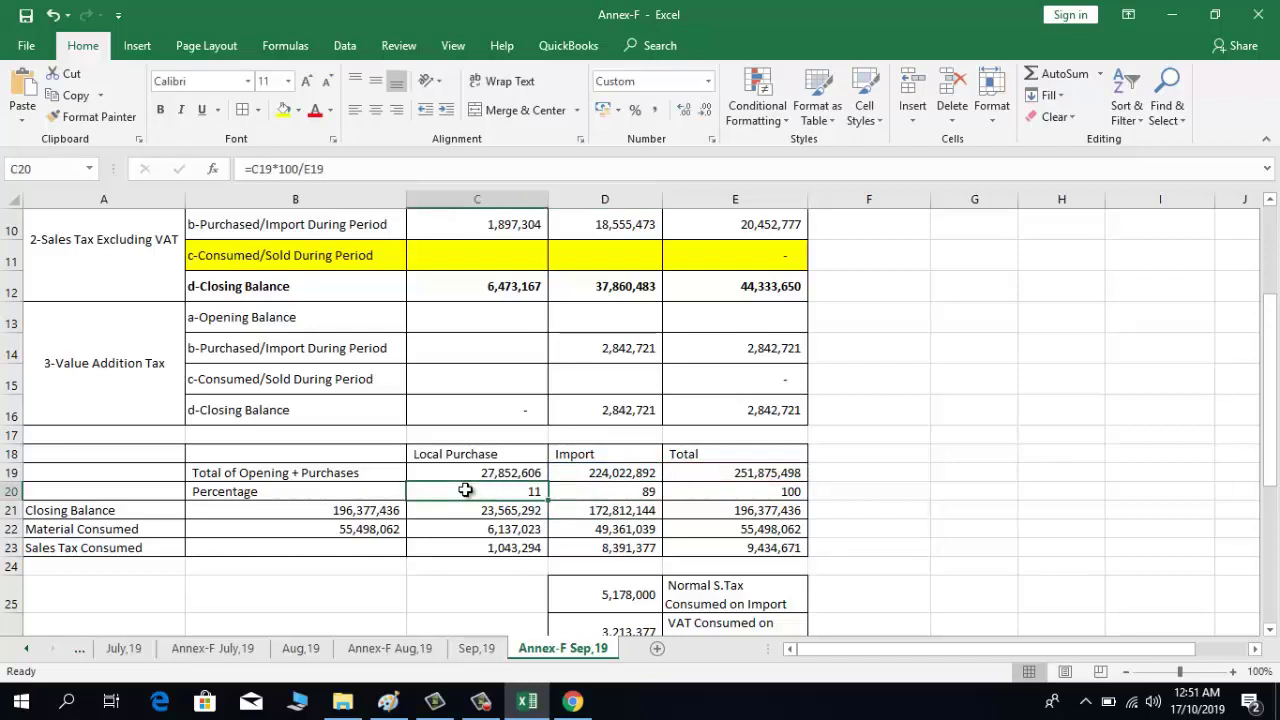
Change the local purchase closing balance formula in C21 to take 11 percent of the total closing balance in B21
key("Down")
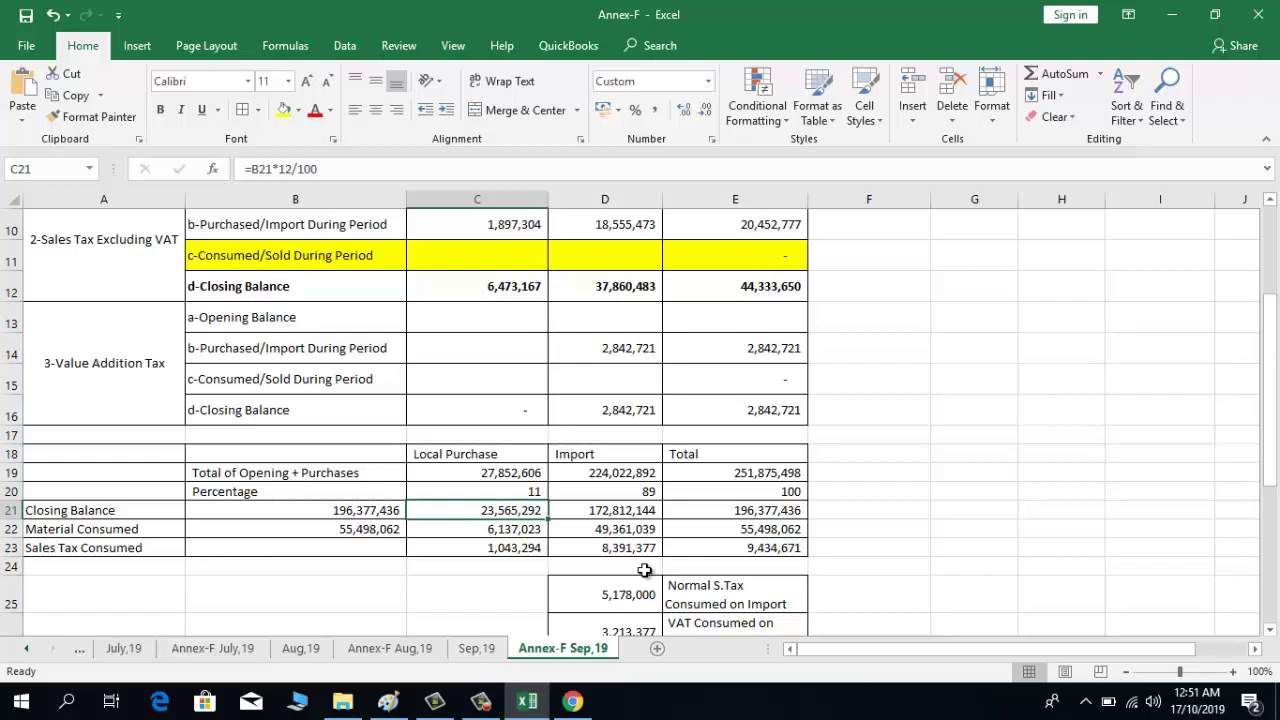
key("F2")
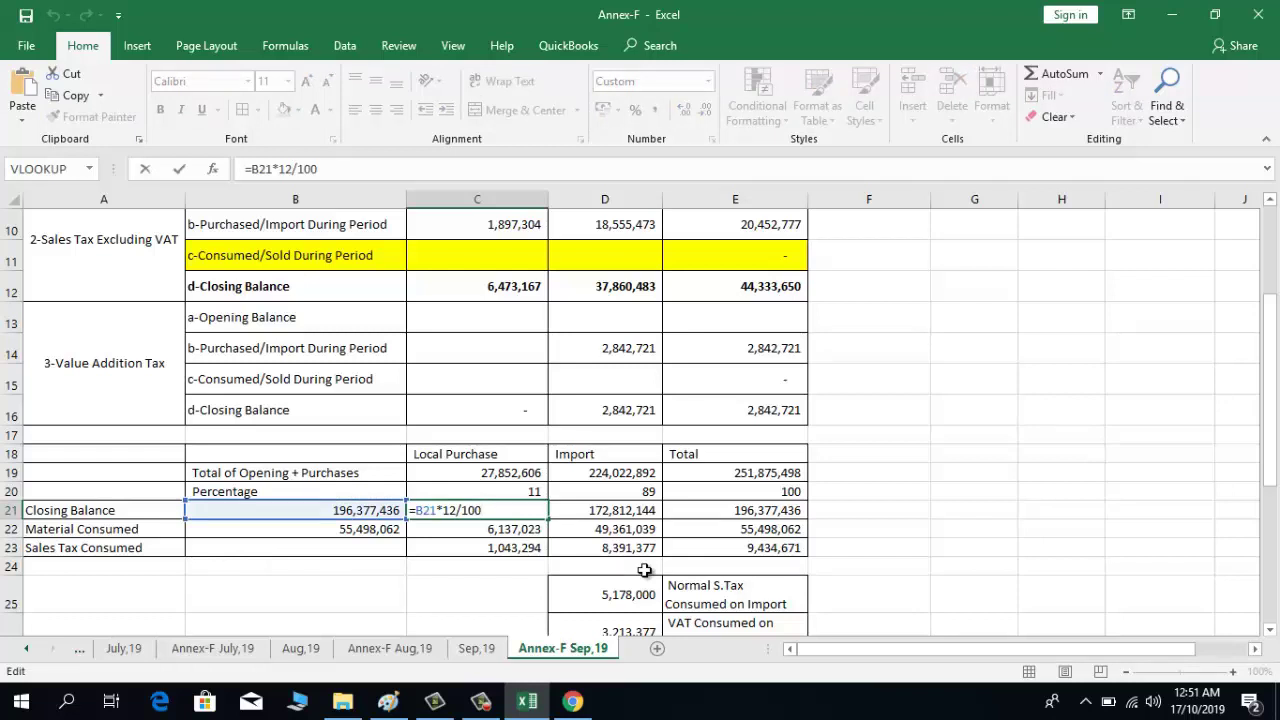
key("Left")
key("Left")
key("Left")
key("Left")
key("BackSpace")
key("BackSpace")
type("C20")
key("Return")
key("Up")
Change the import closing balance formula in D21 to =B21*89/100 and display it without decimals
key("Right")
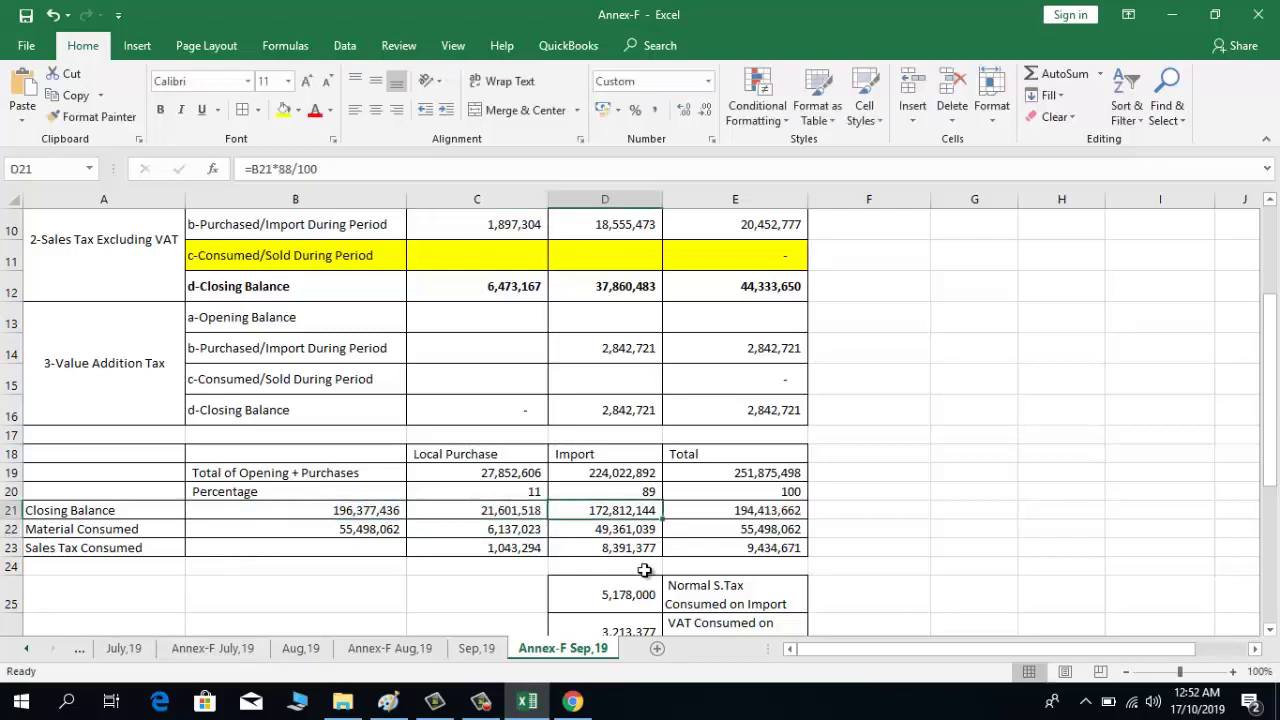
key("F2")
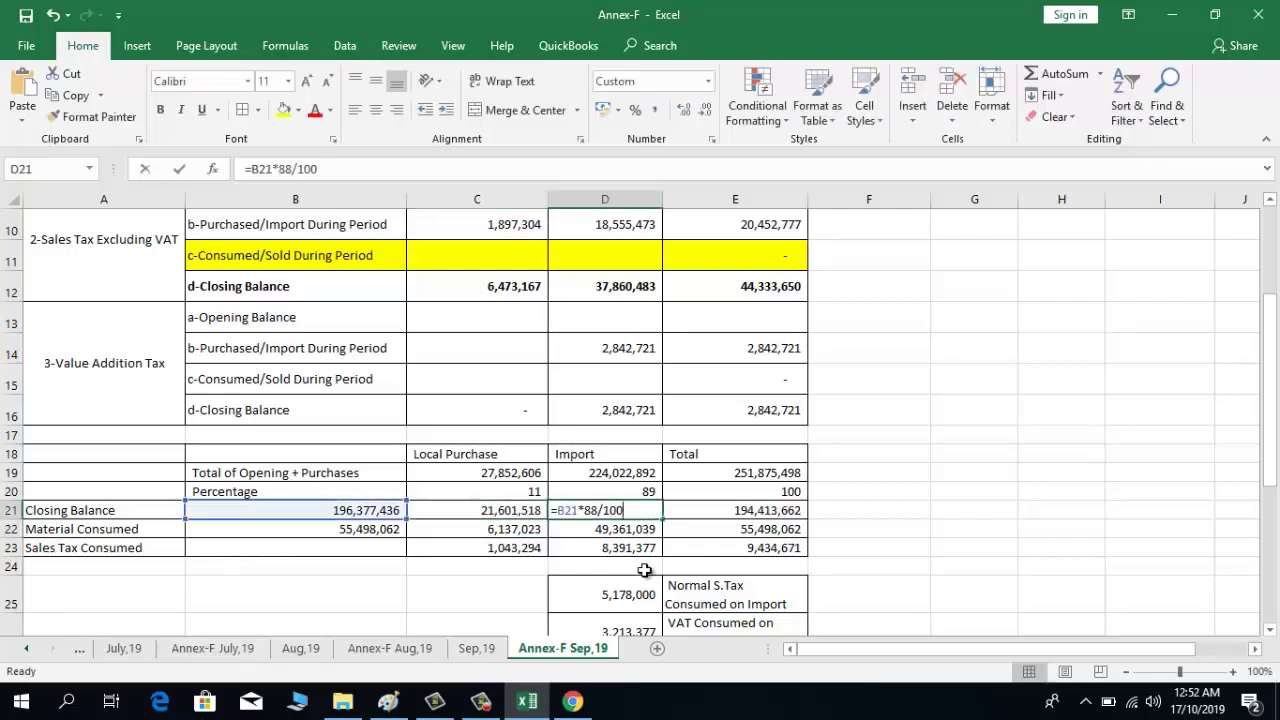
key("Left")
key("Left")
key("Left")
key("BackSpace")
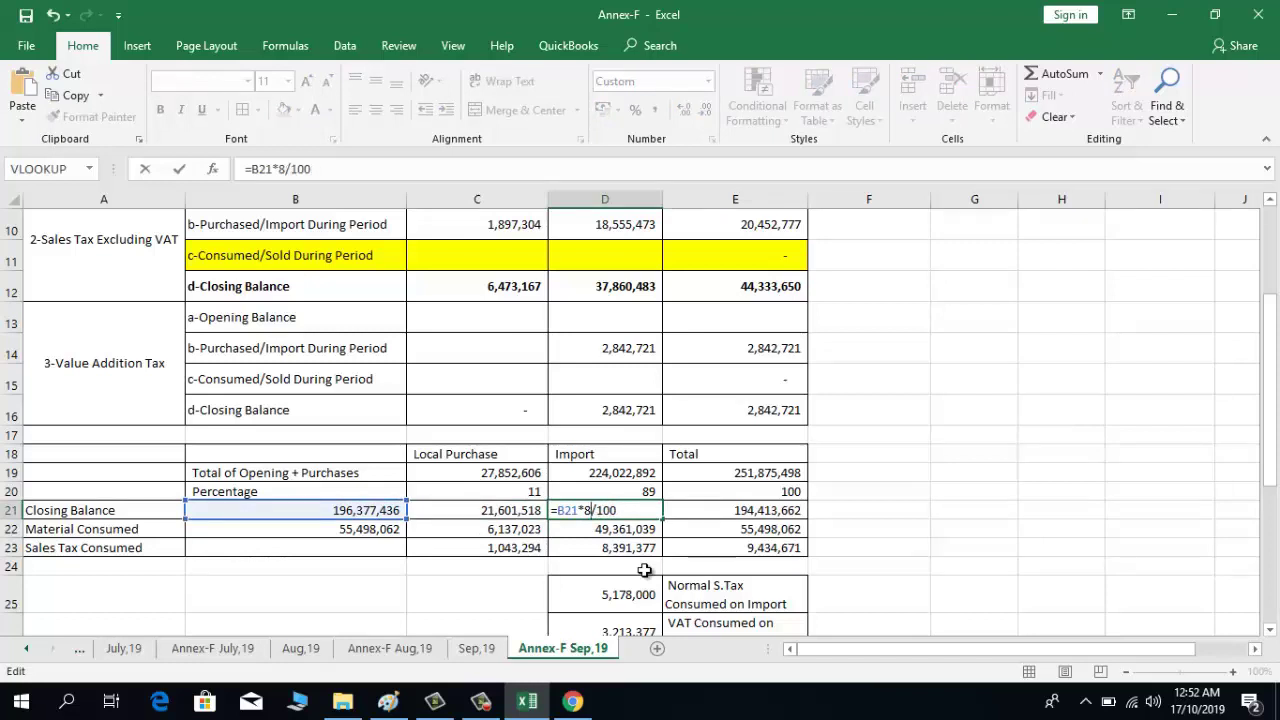
type("8")
key("BackSpace")
type("9")
key("Return")
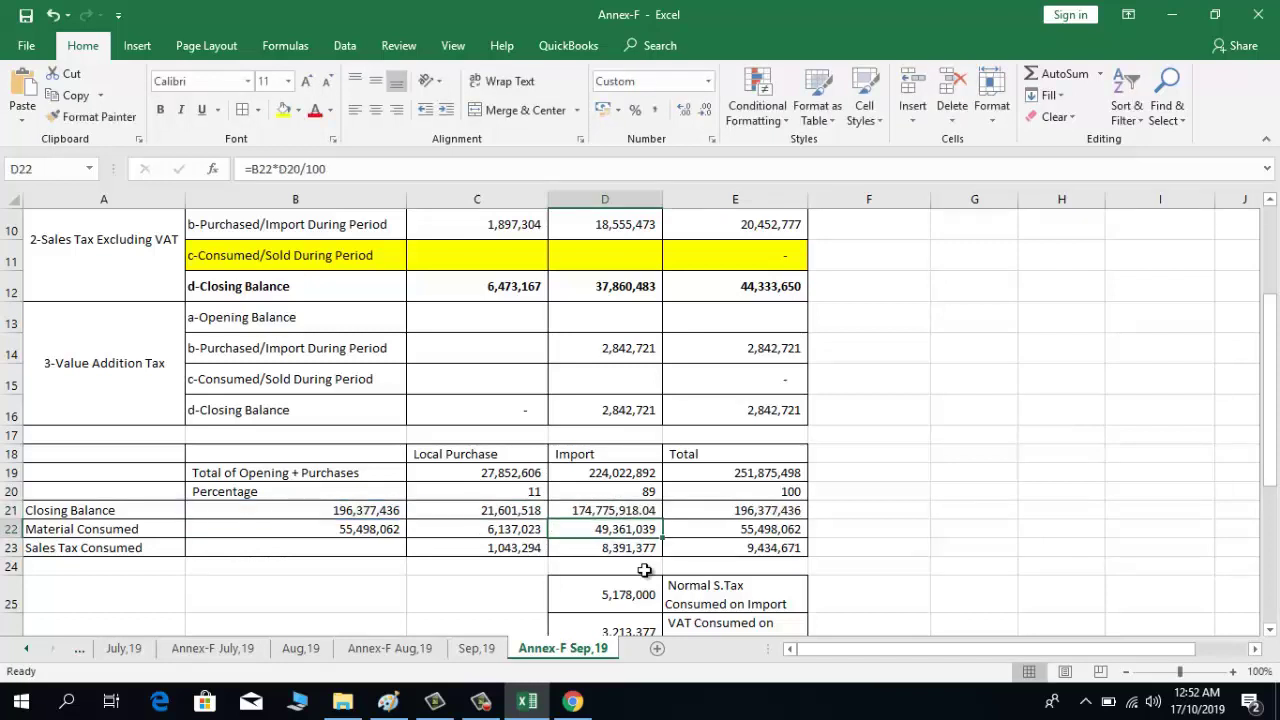
key("Up")
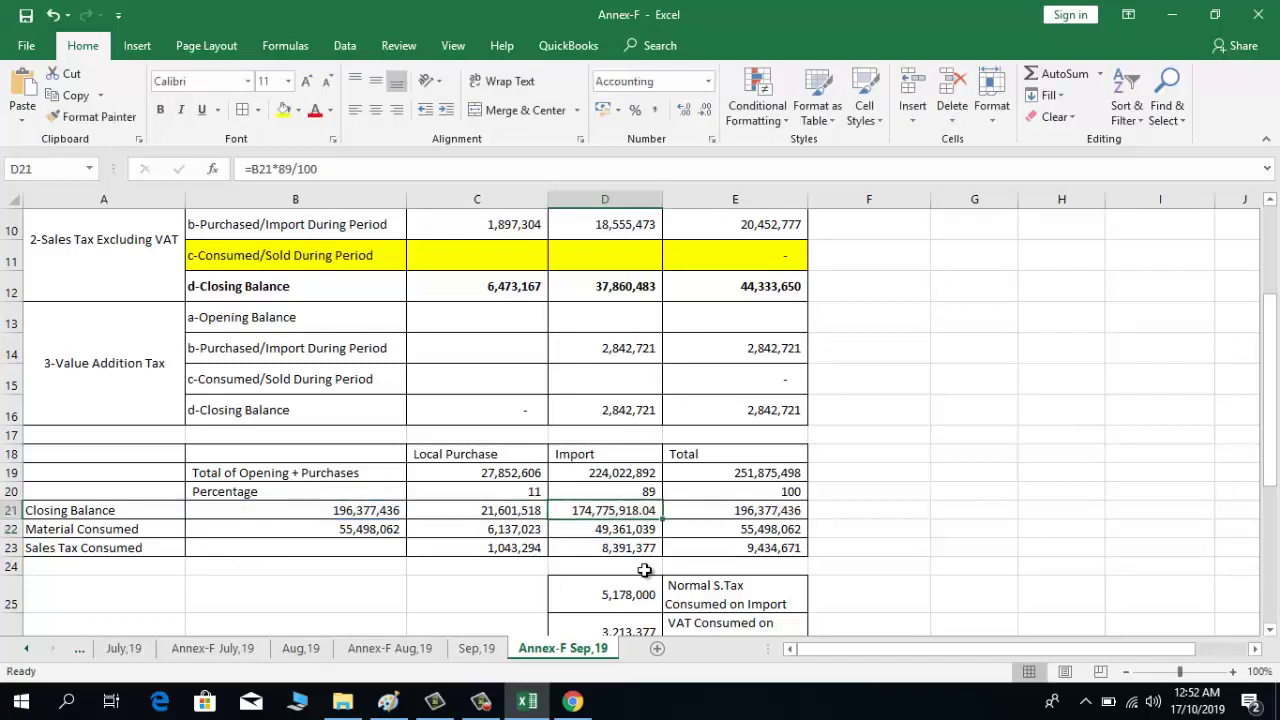
left_click(703, 112)
left_click(703, 112)
Check the total closing balance formula in E21 against the local purchase and import closing balances in C21 and D21
left_click(697, 509)
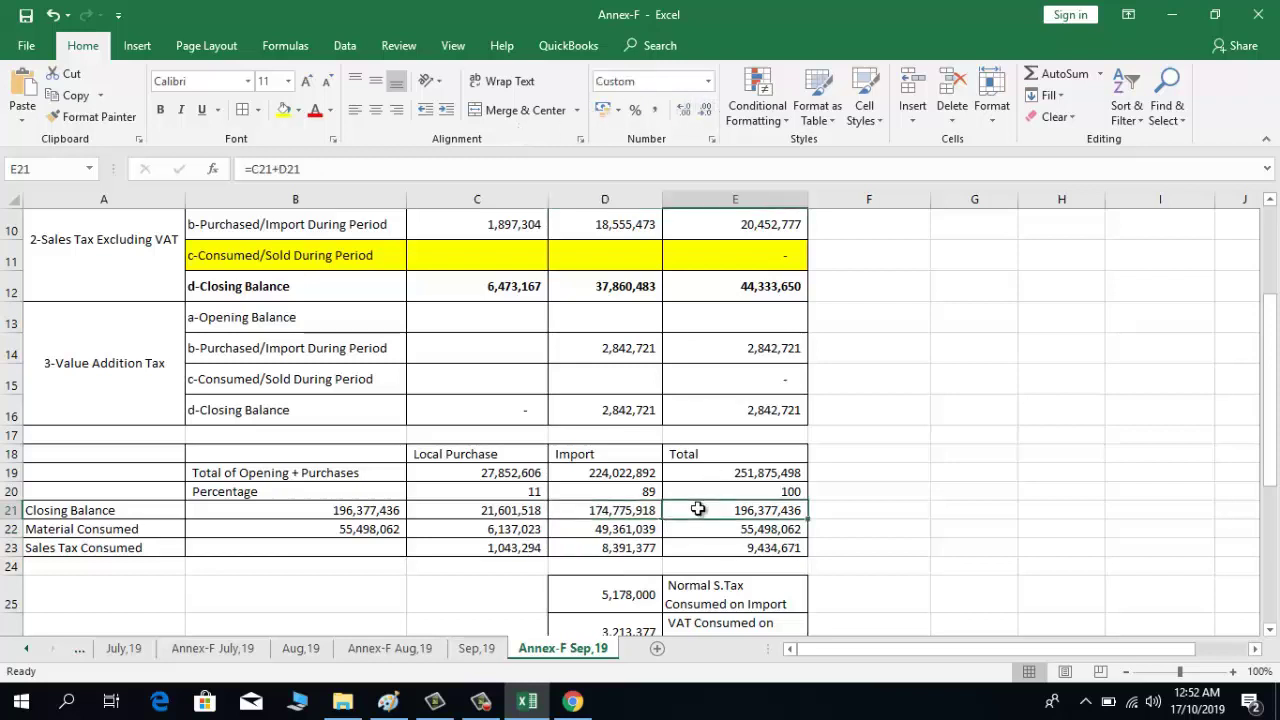
left_click(487, 511)
left_click(586, 514)
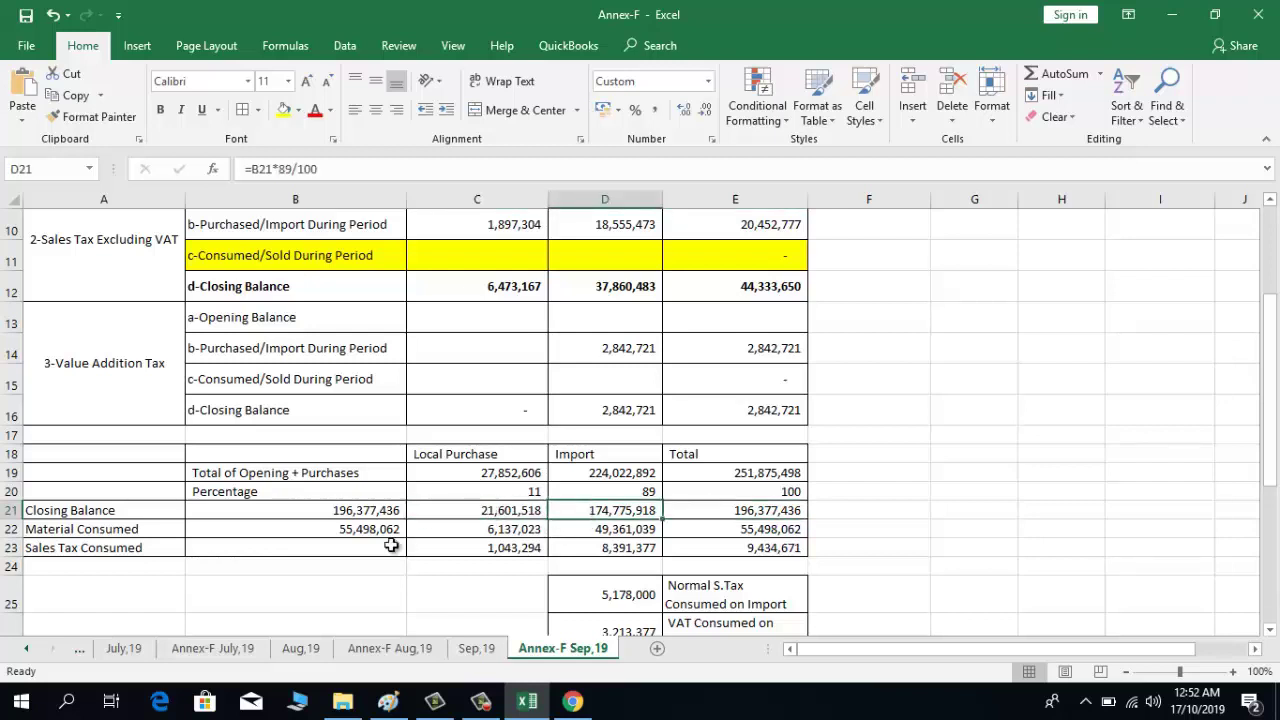
Highlight the Material Consumed and Sales Tax Consumed labels in A22:A23 with yellow fill
left_click_drag(123, 535, 123, 548)
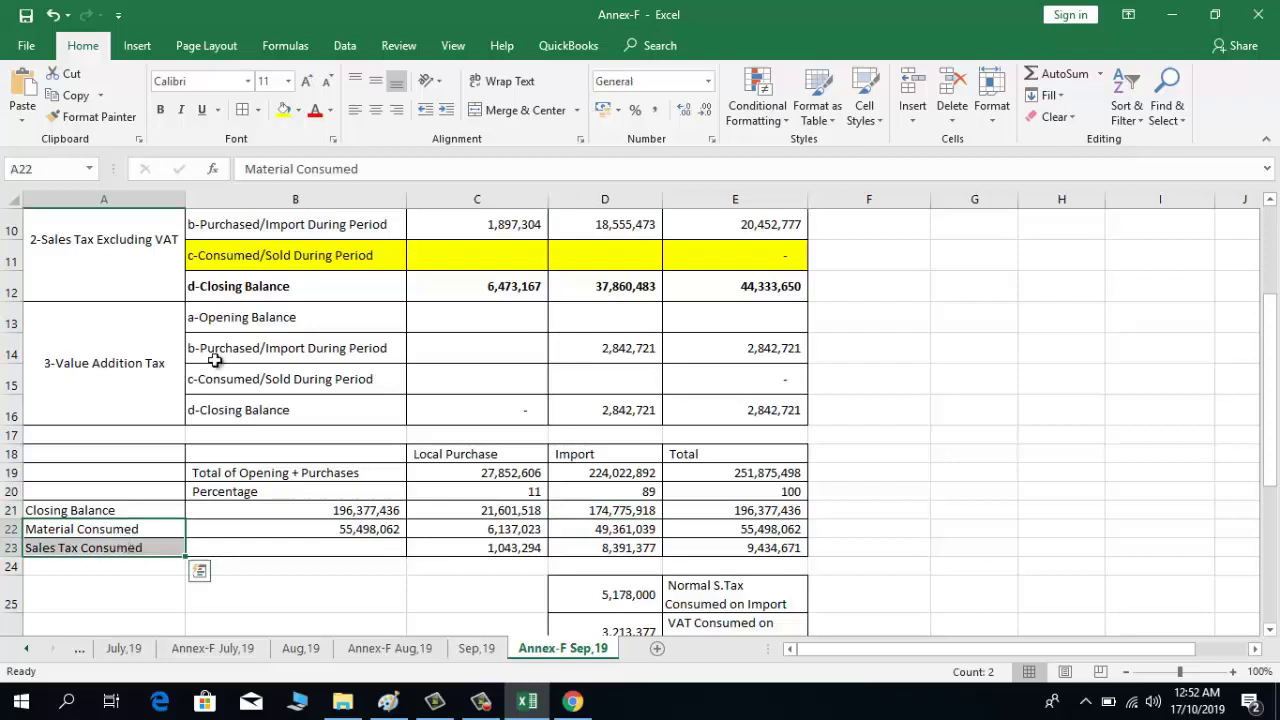
left_click(284, 110)
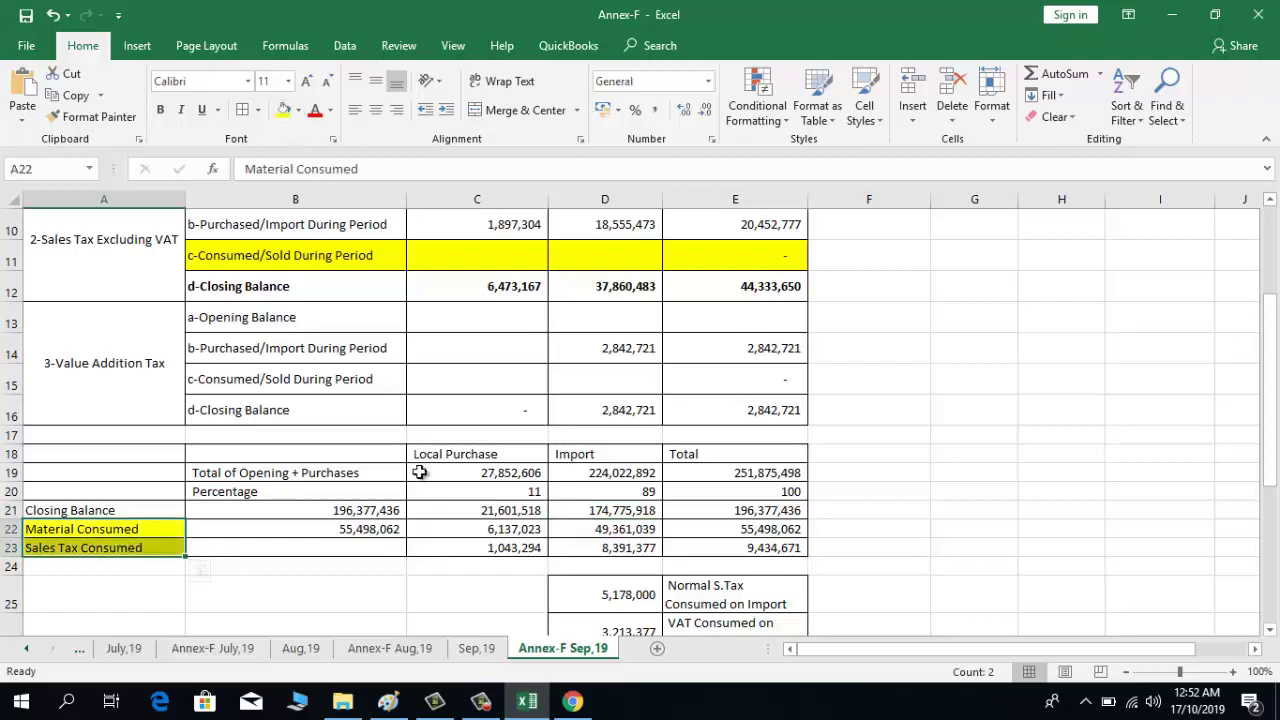
Inspect the material consumed formulas for local purchases in C22, imports in D22 and the total in E22
left_click(465, 534)
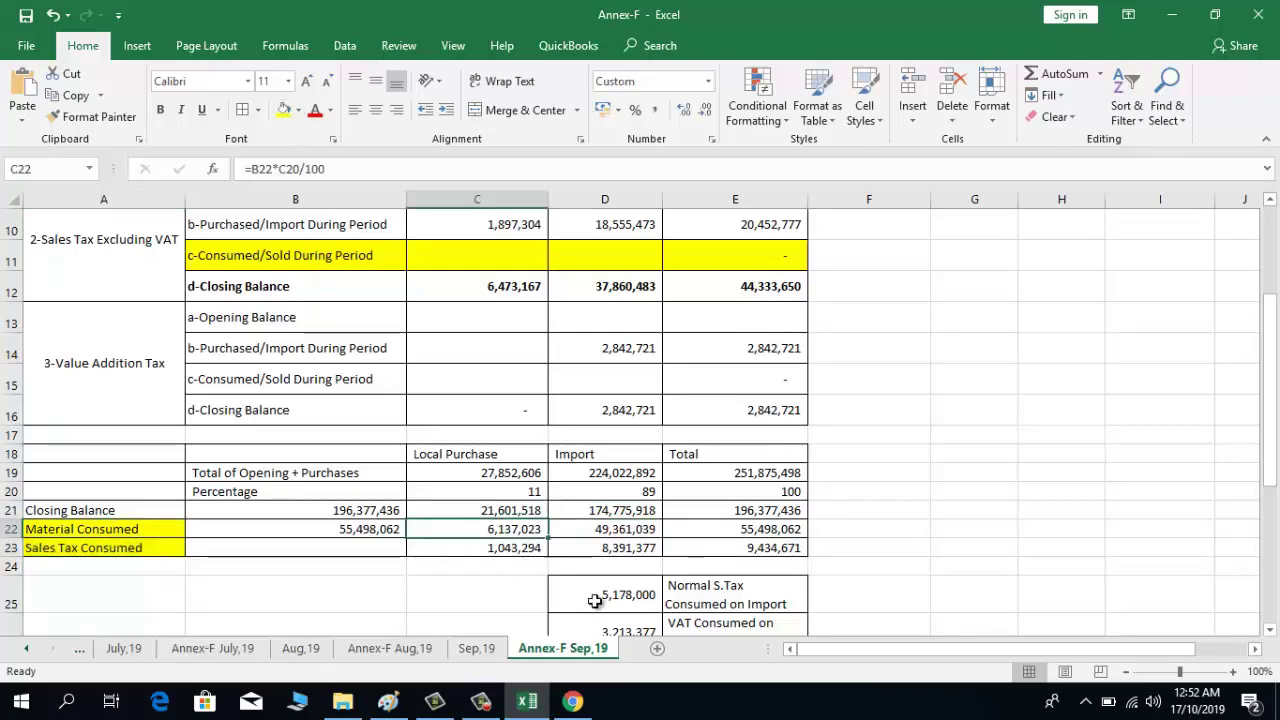
key("F2")
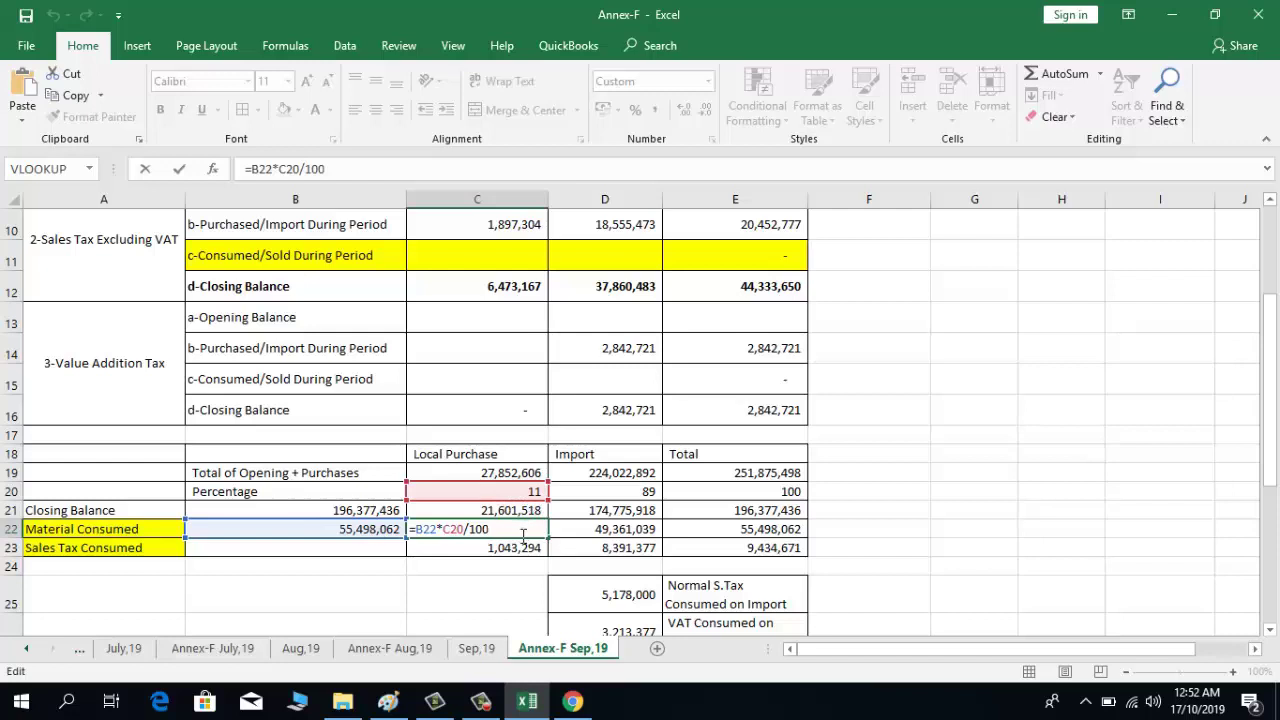
key("Return")
key("Up")
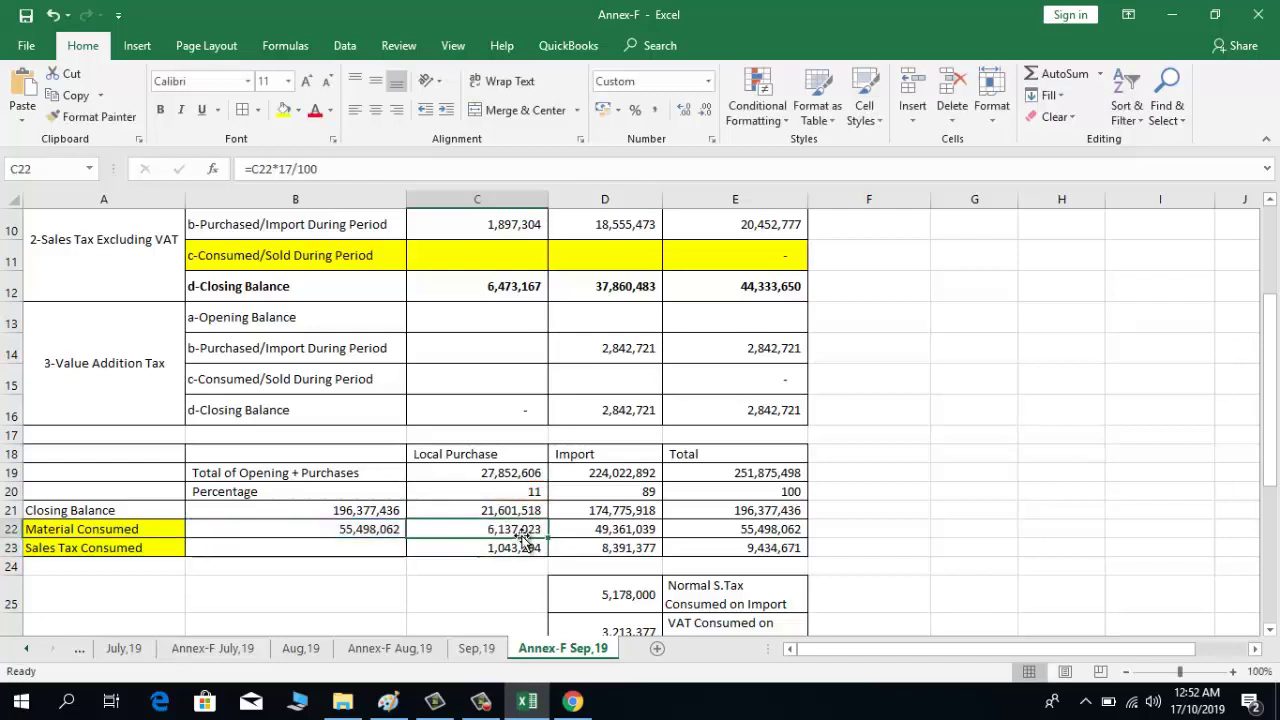
key("Right")
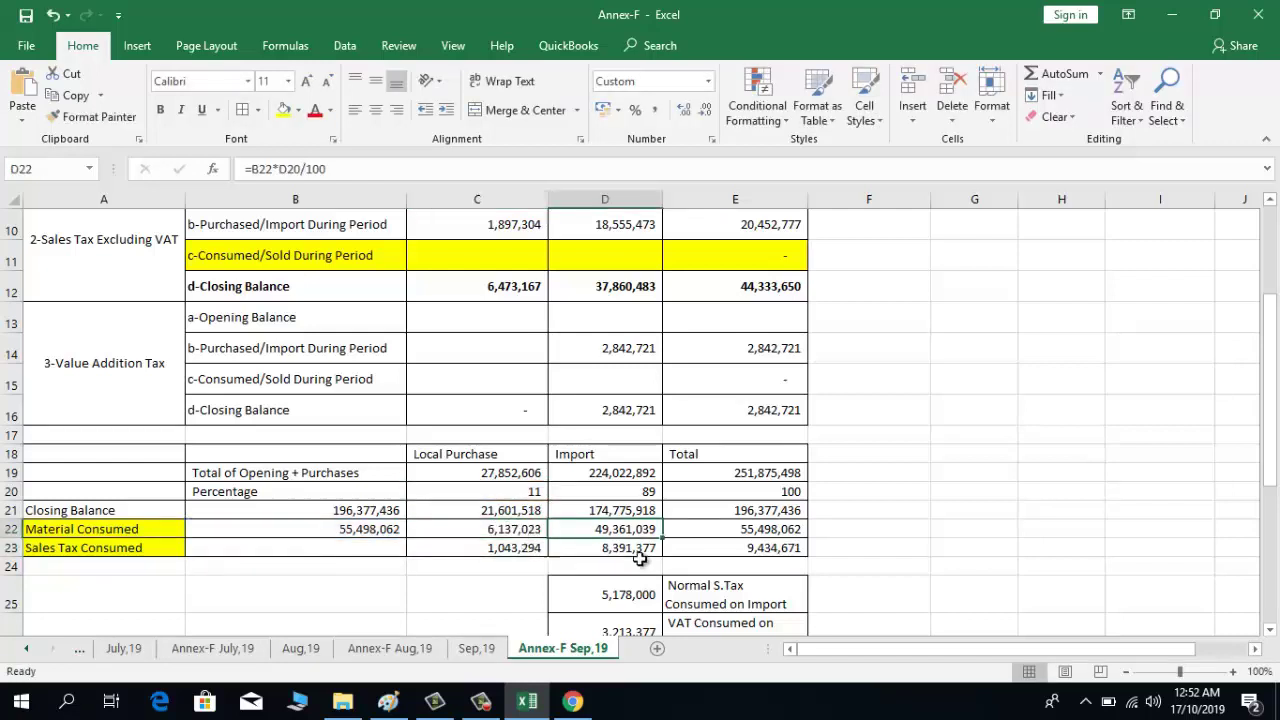
key("F2")
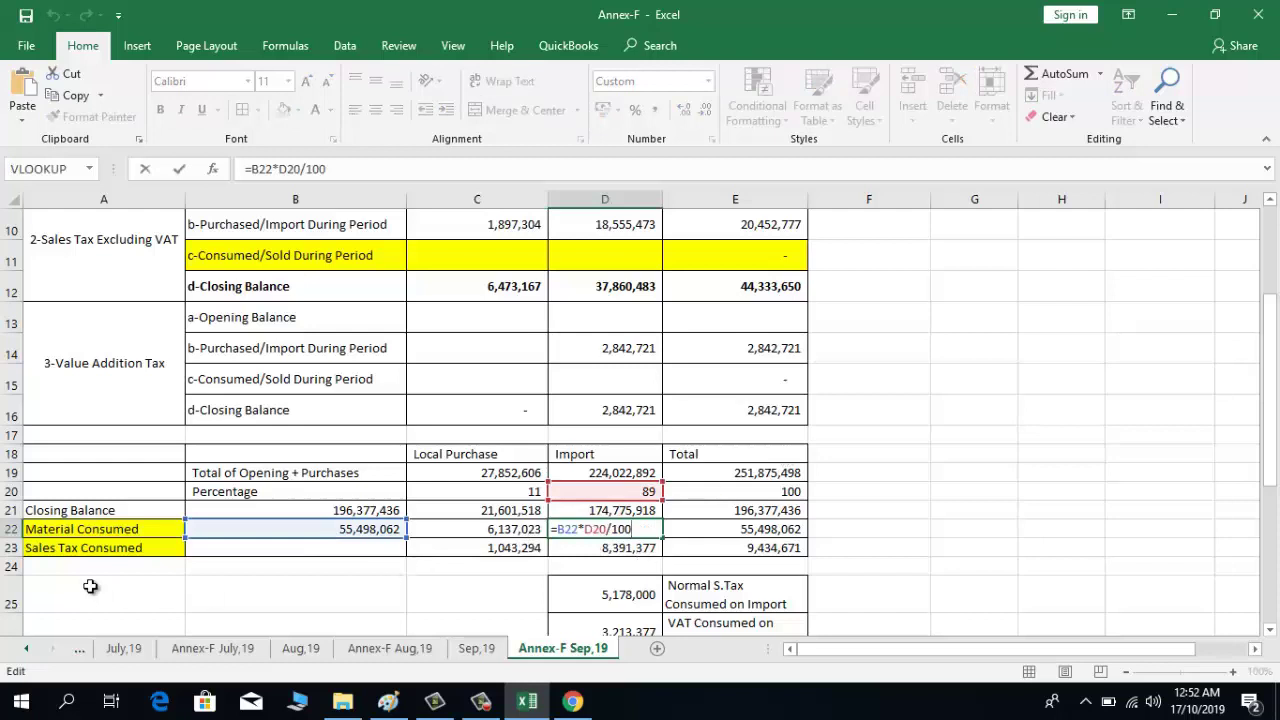
key("Return")
left_click(672, 527)
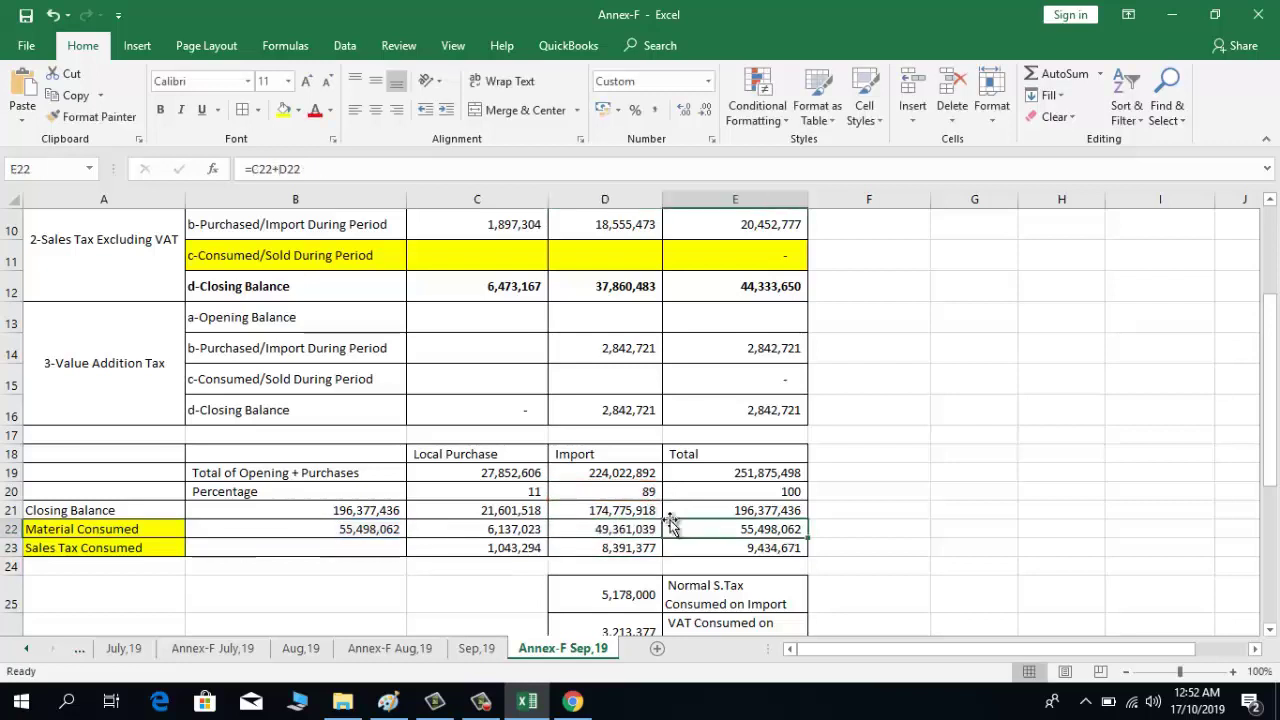
Inspect the local purchase sales tax consumed formula in C23 and display its result without decimals
key("Down")
key("Left")
key("Left")
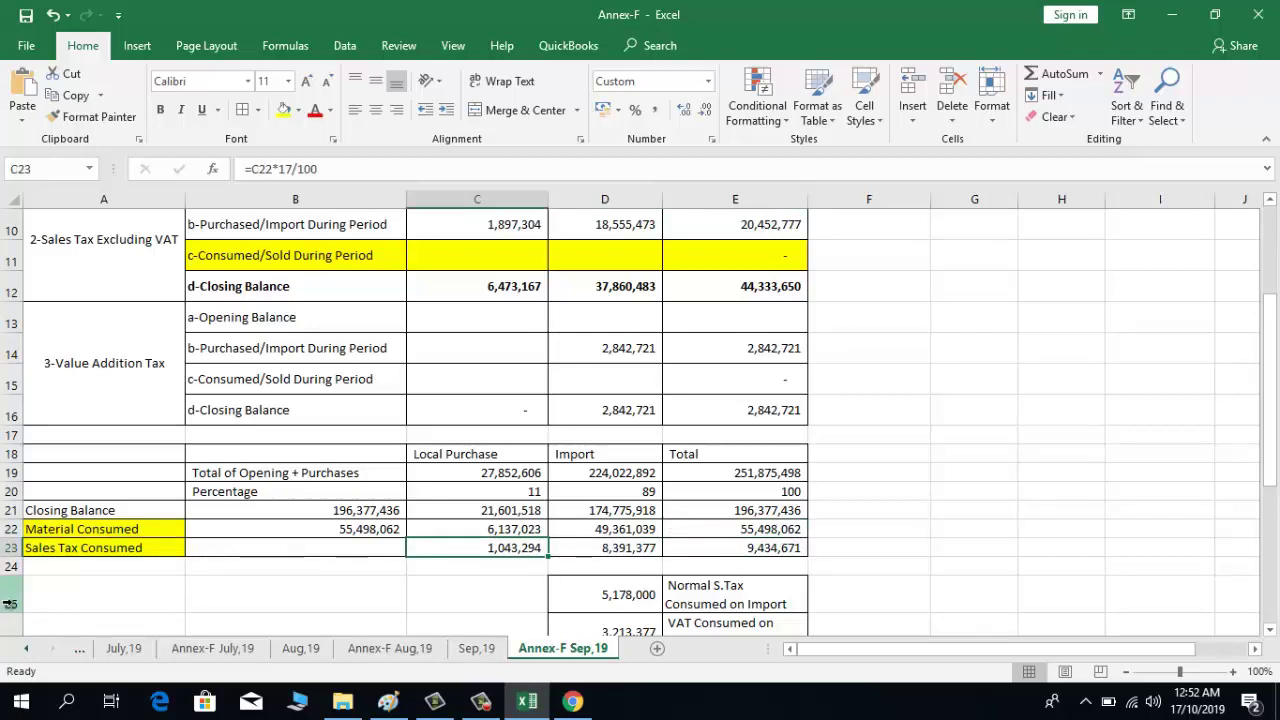
left_click_drag(3, 585, 4, 617)
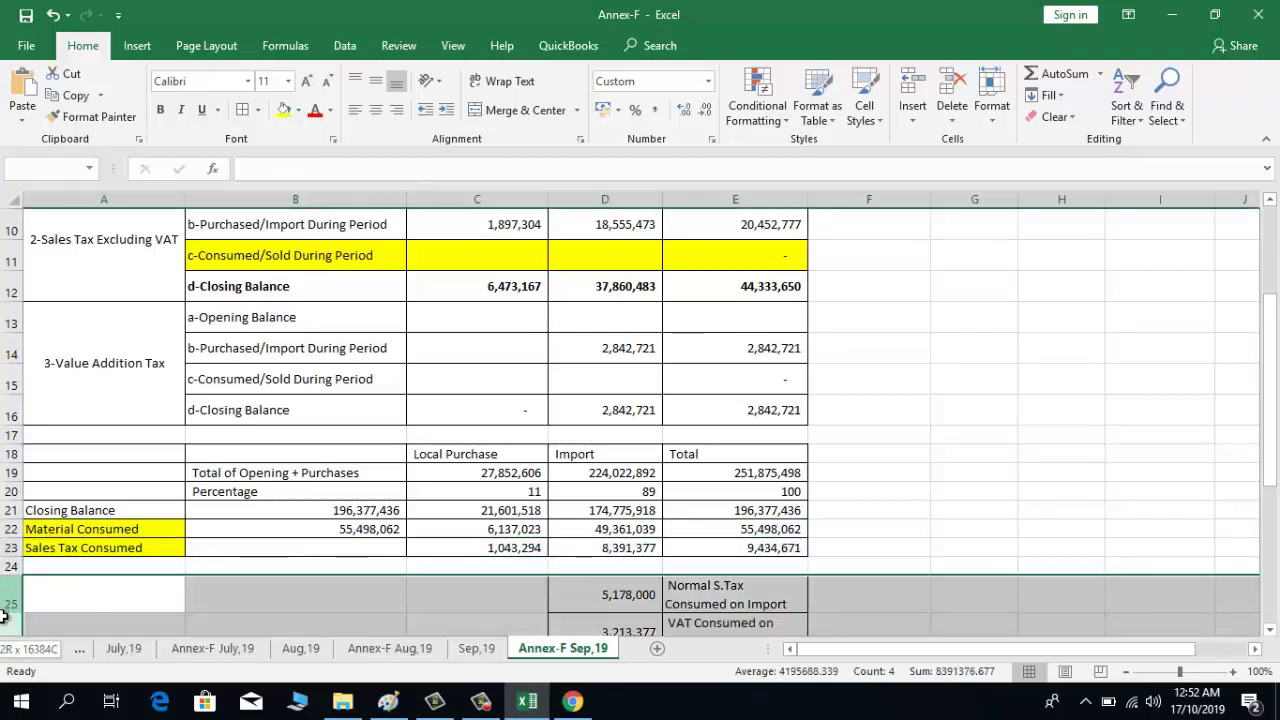
left_click(595, 541)
key("Left")
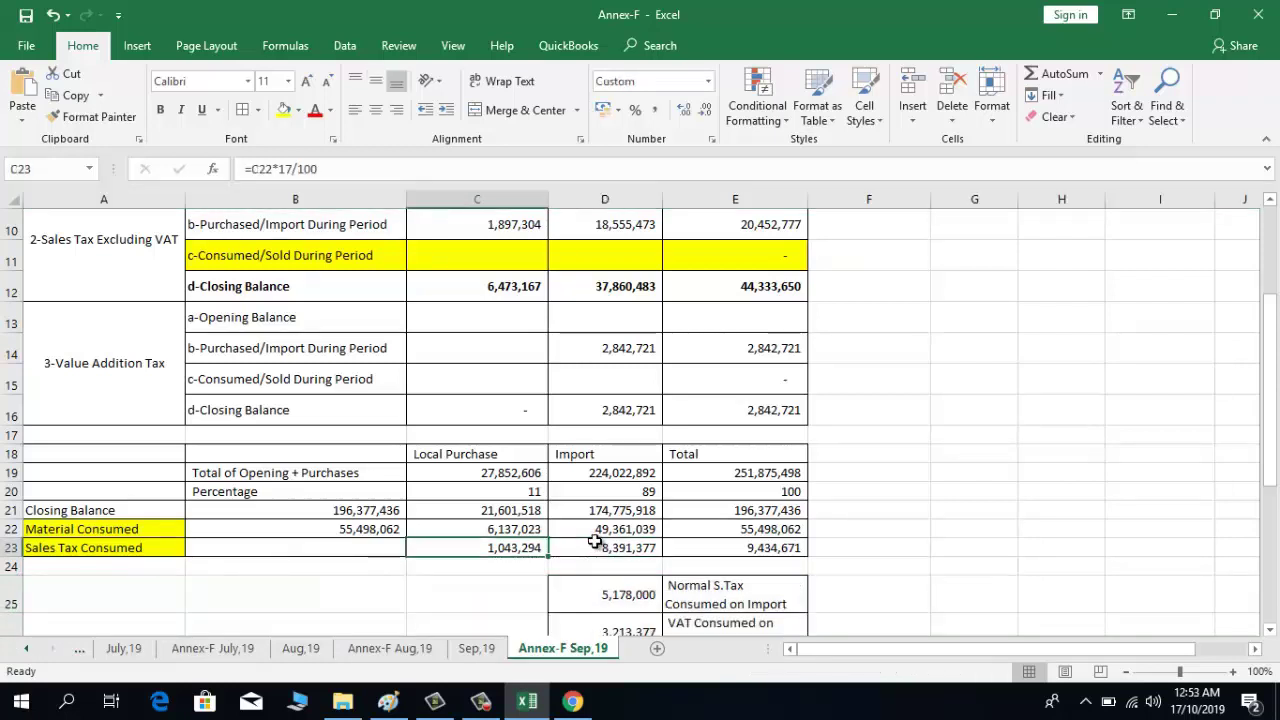
key("F2")
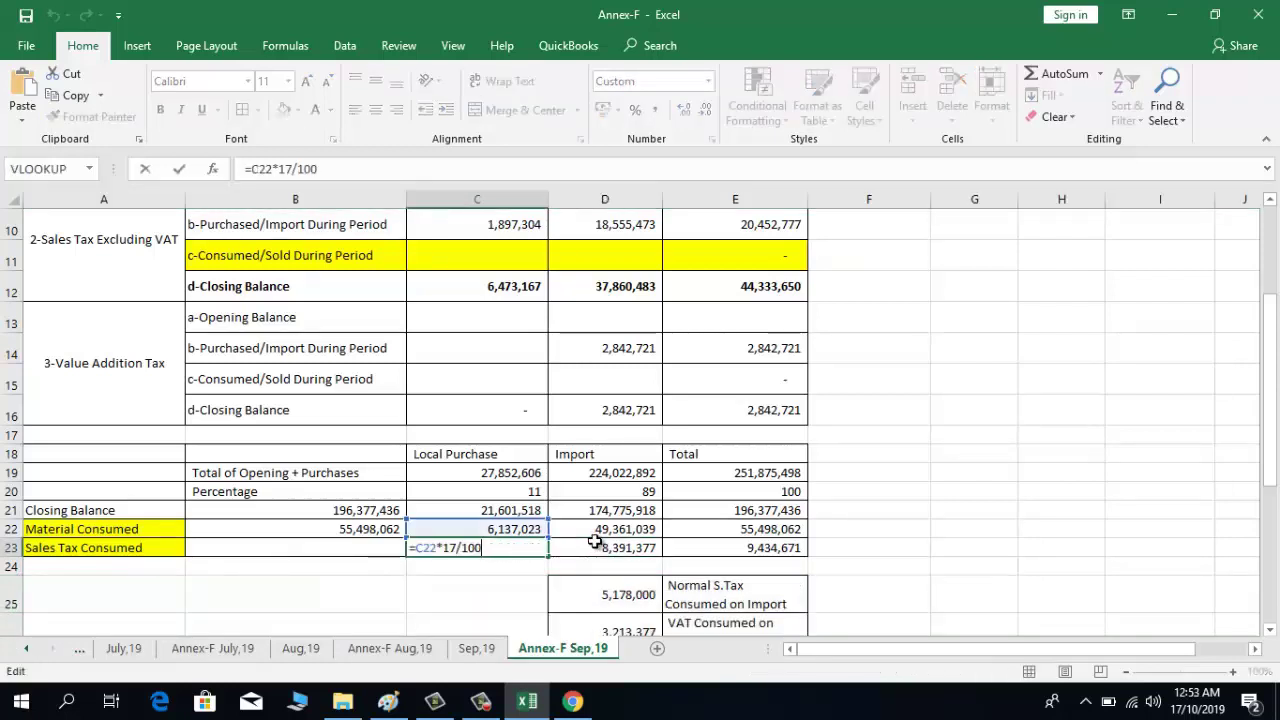
key("Return")
key("Up")
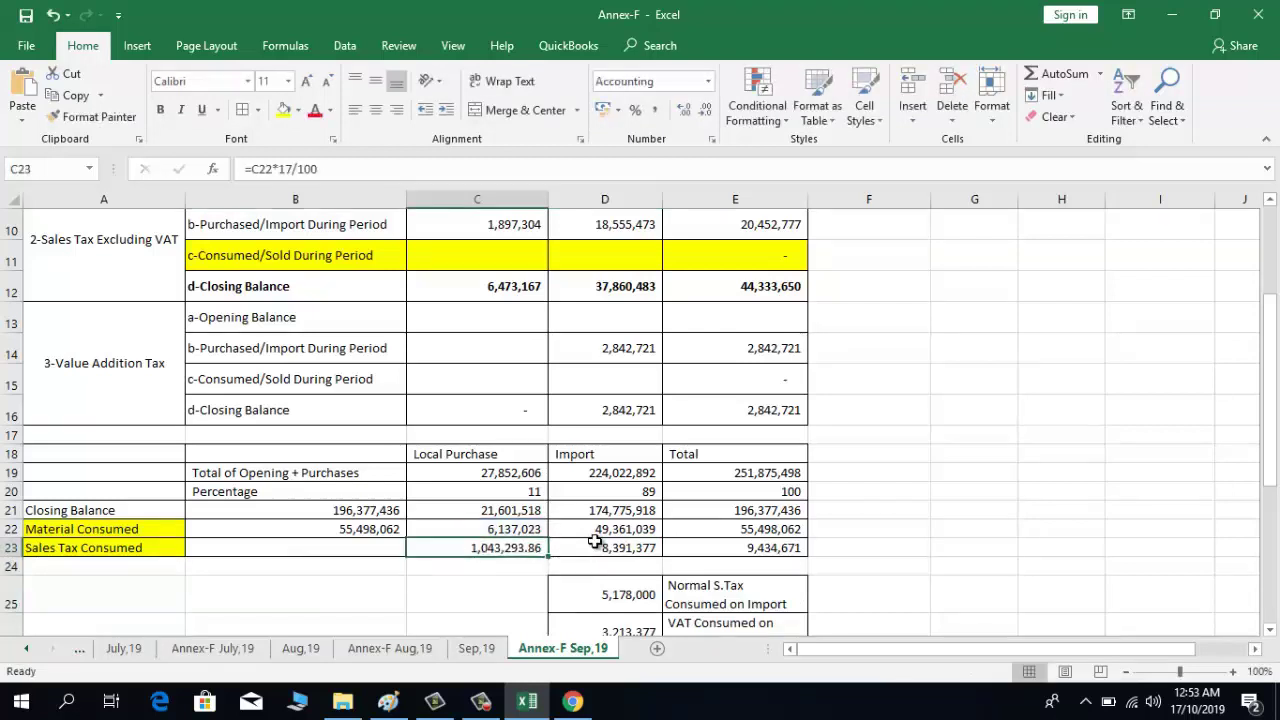
left_click(705, 109)
left_click(705, 109)
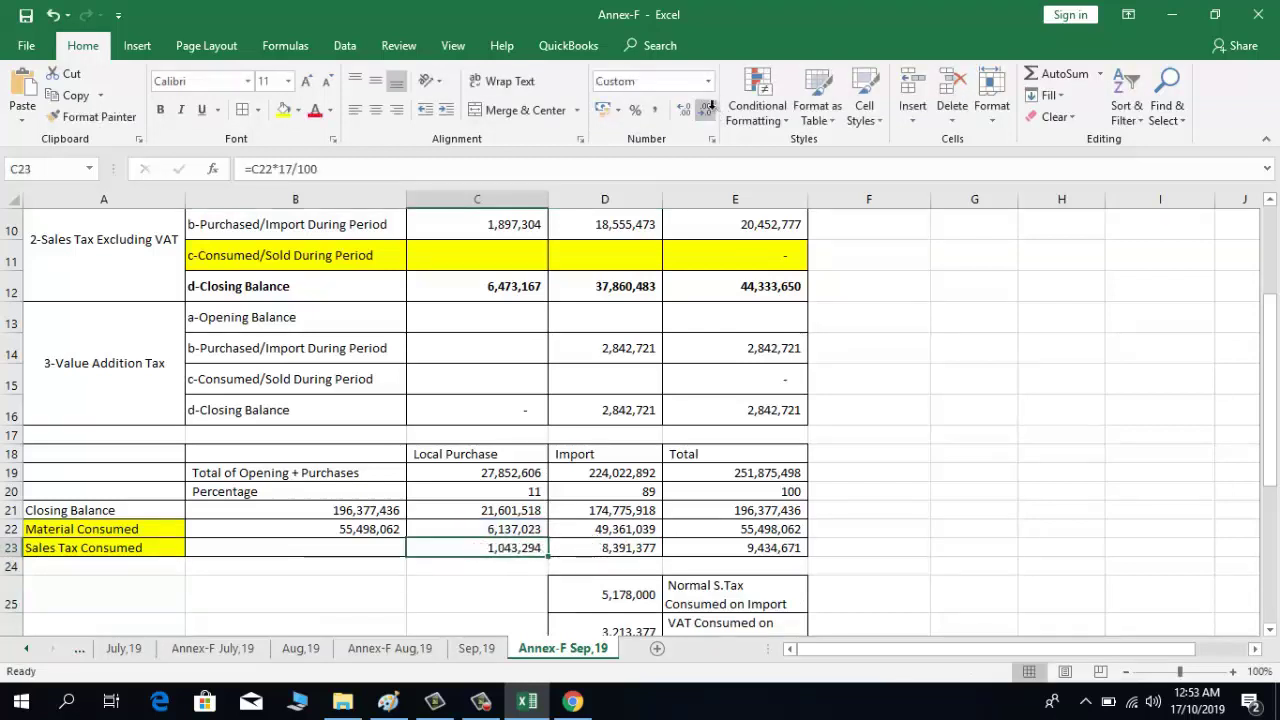
Compare the import sales tax consumed in D23 with the value addition tax purchased and consumed cells D14 and D15
left_click(593, 550)
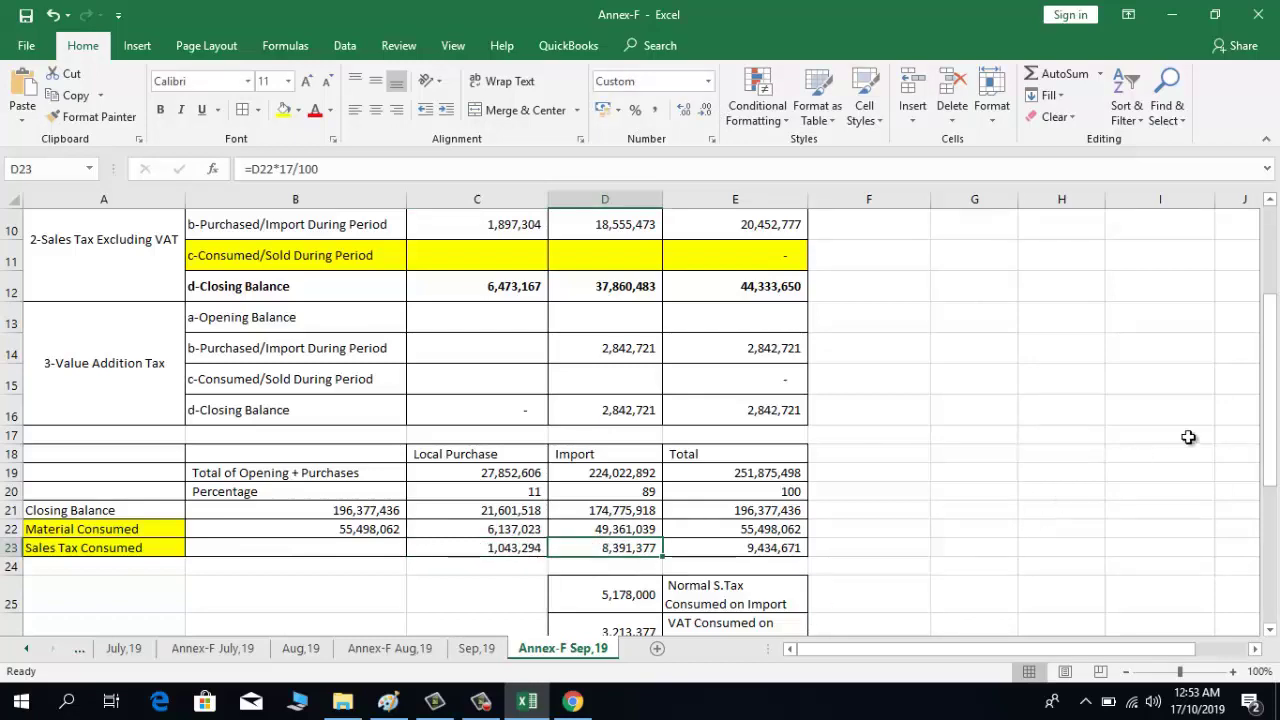
left_click_drag(1275, 413, 1275, 320)
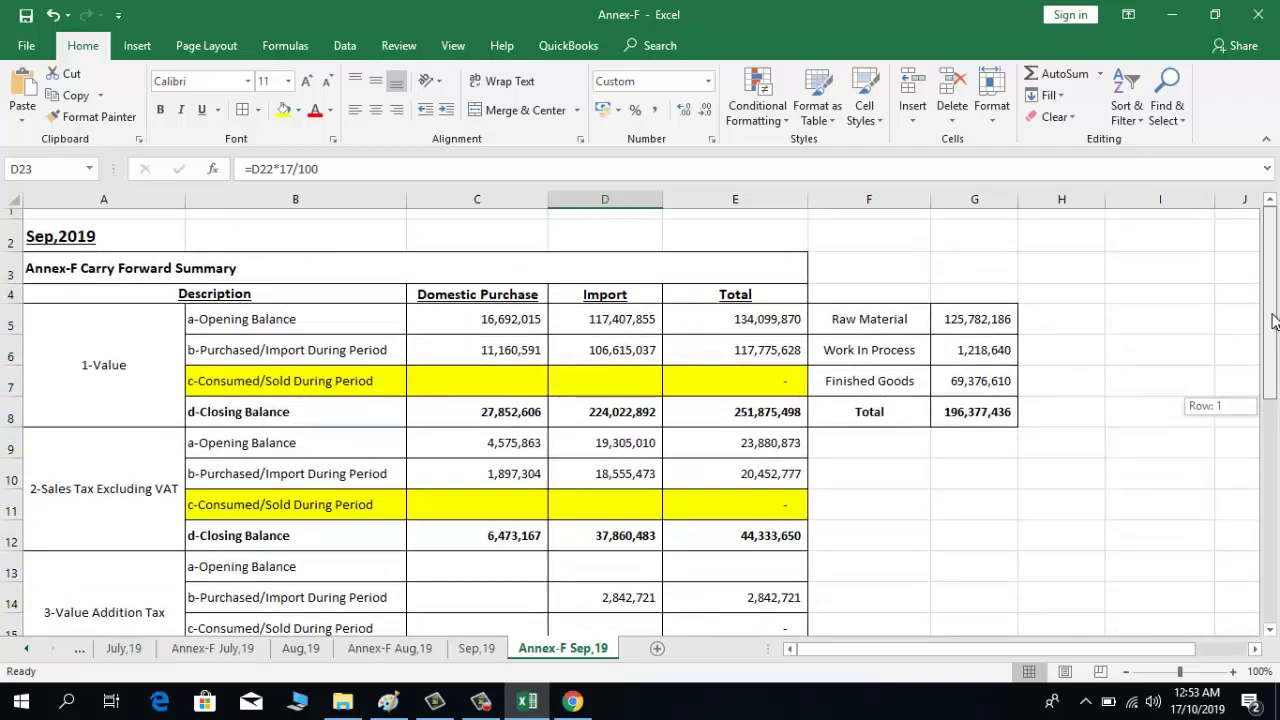
left_click_drag(1275, 375, 1270, 400)
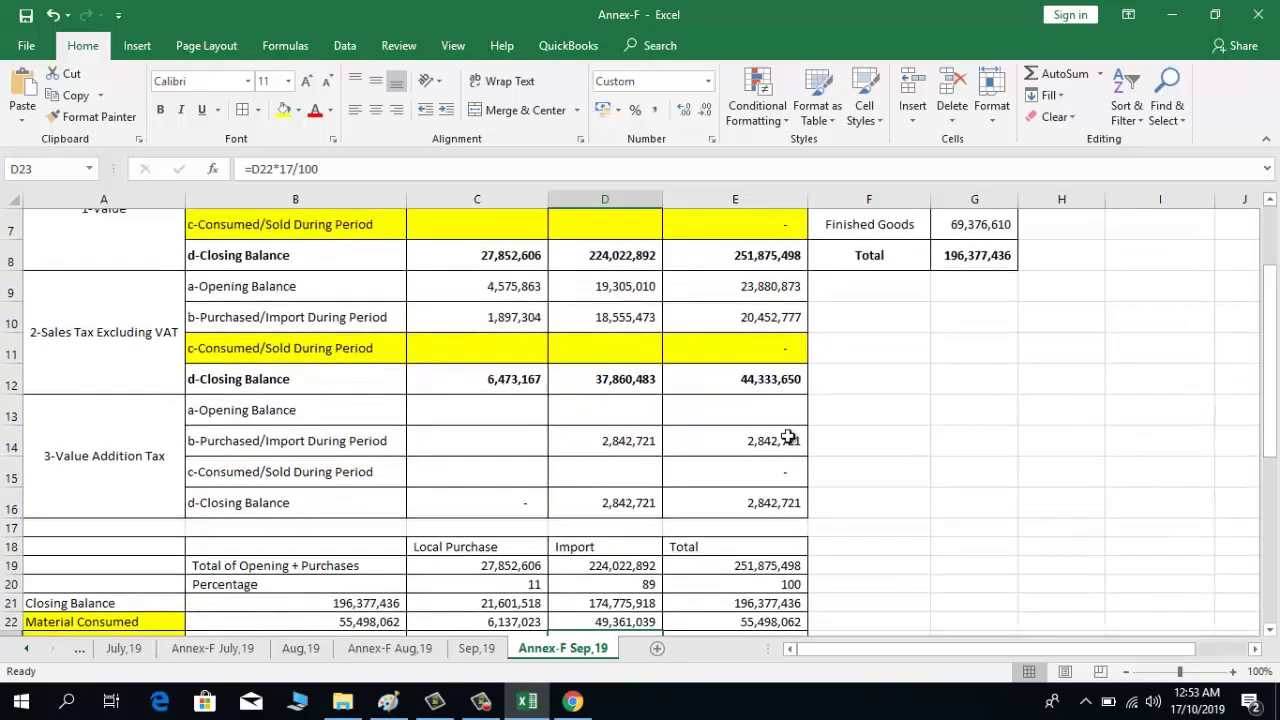
left_click(611, 446)
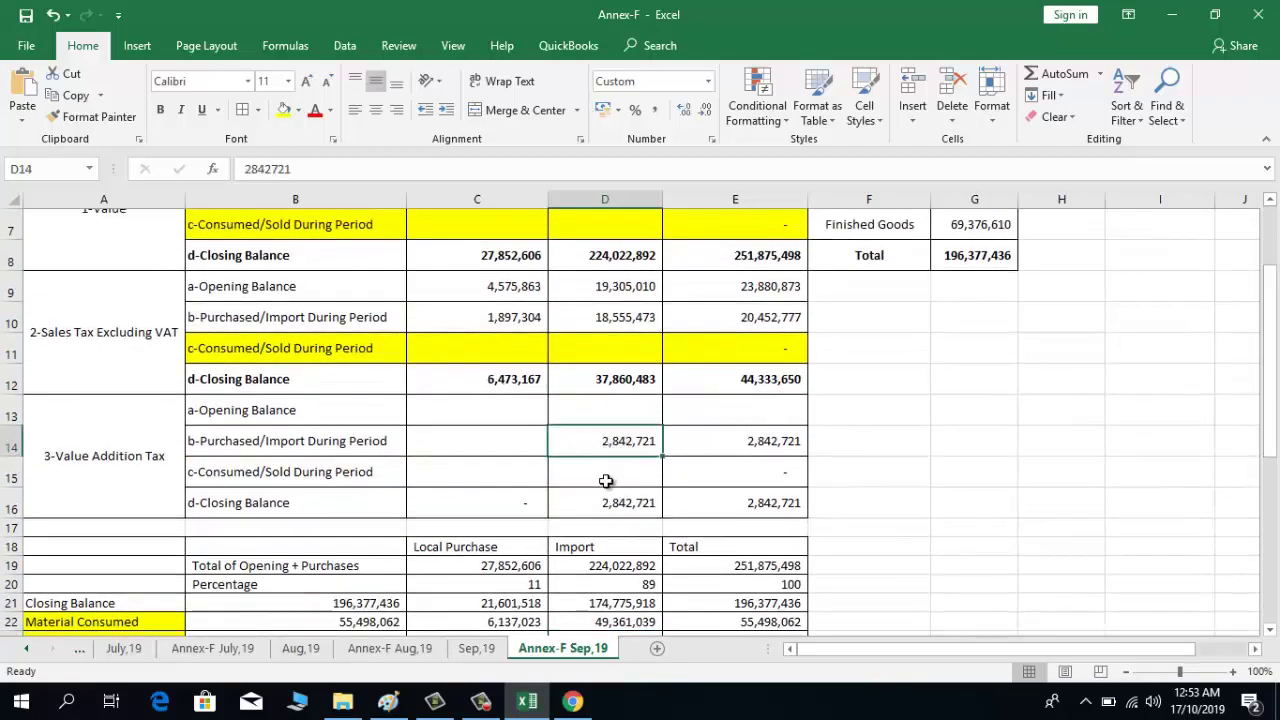
left_click(606, 479)
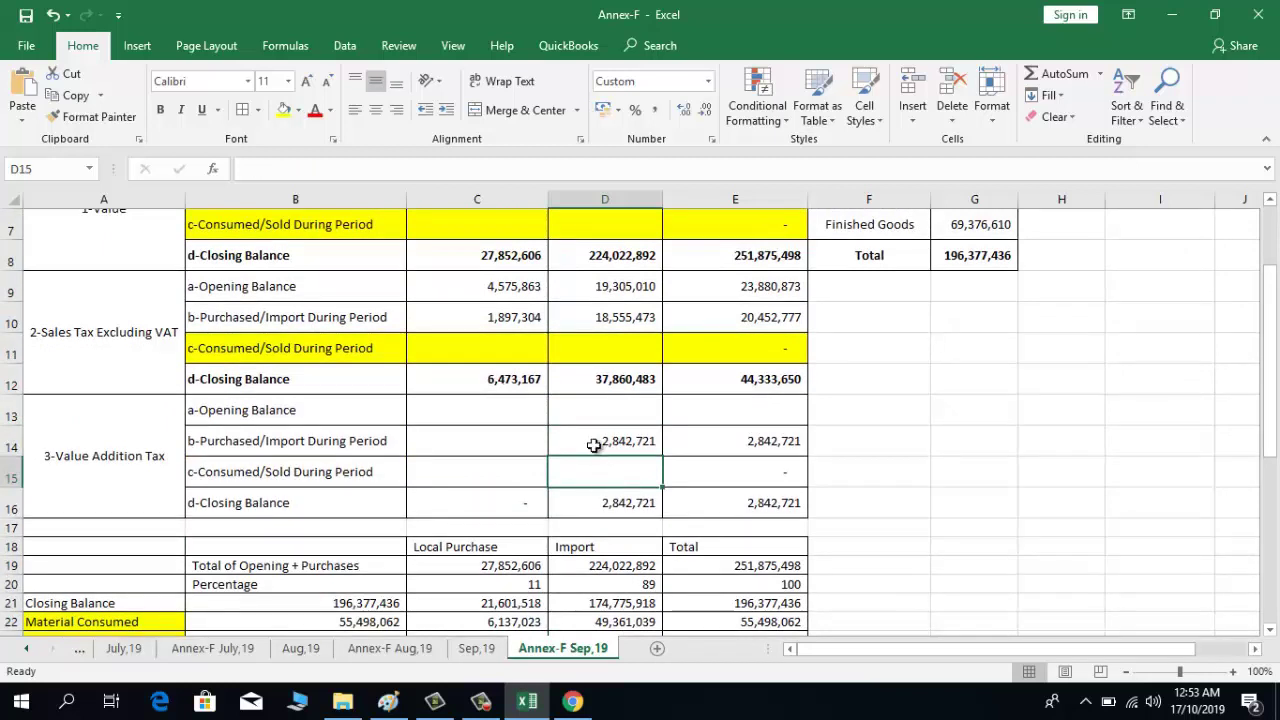
left_click(591, 442)
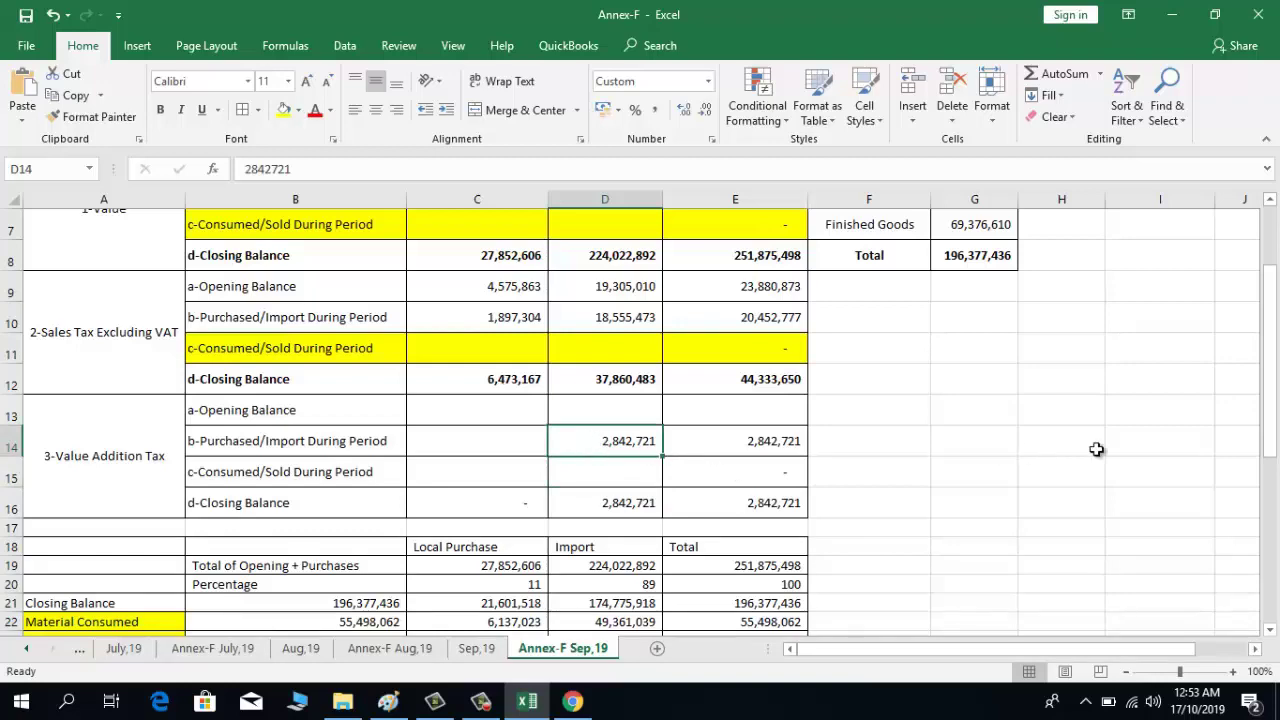
Inspect the import sales tax consumed formula in D23 and display its result without decimals
left_click_drag(1278, 372, 1276, 430)
left_click(588, 485)
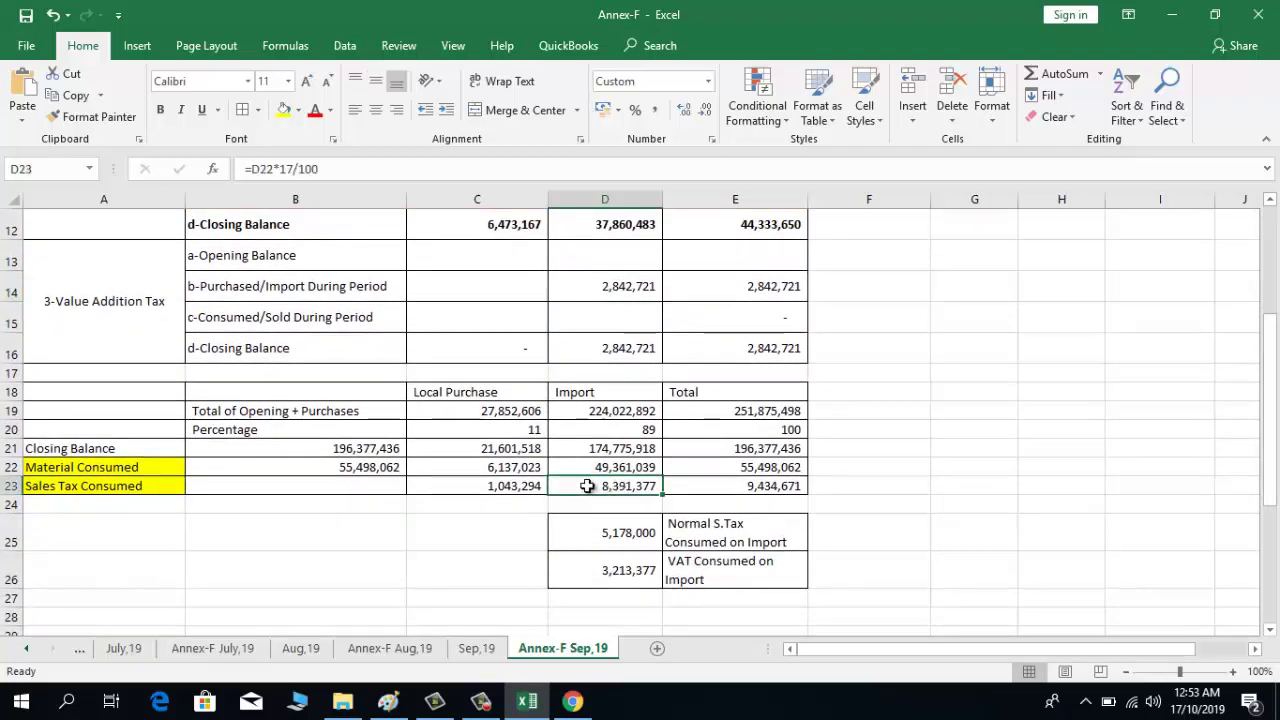
double_click(588, 485)
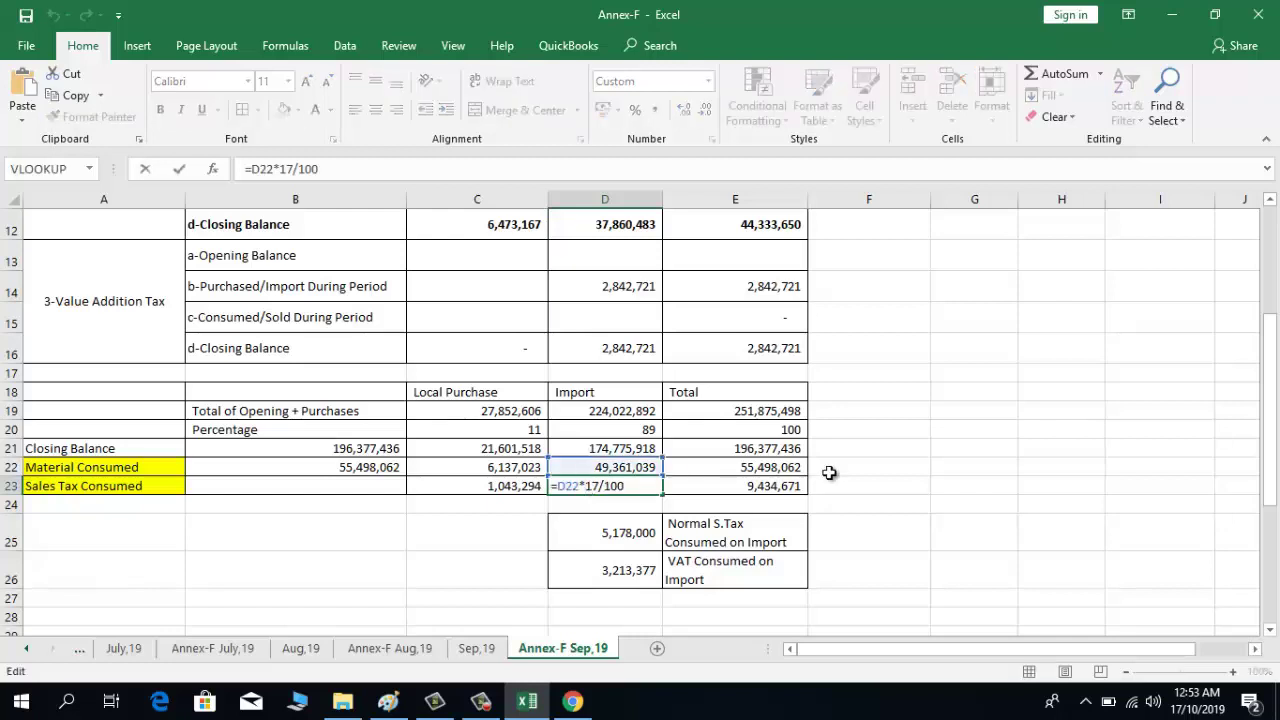
key("Return")
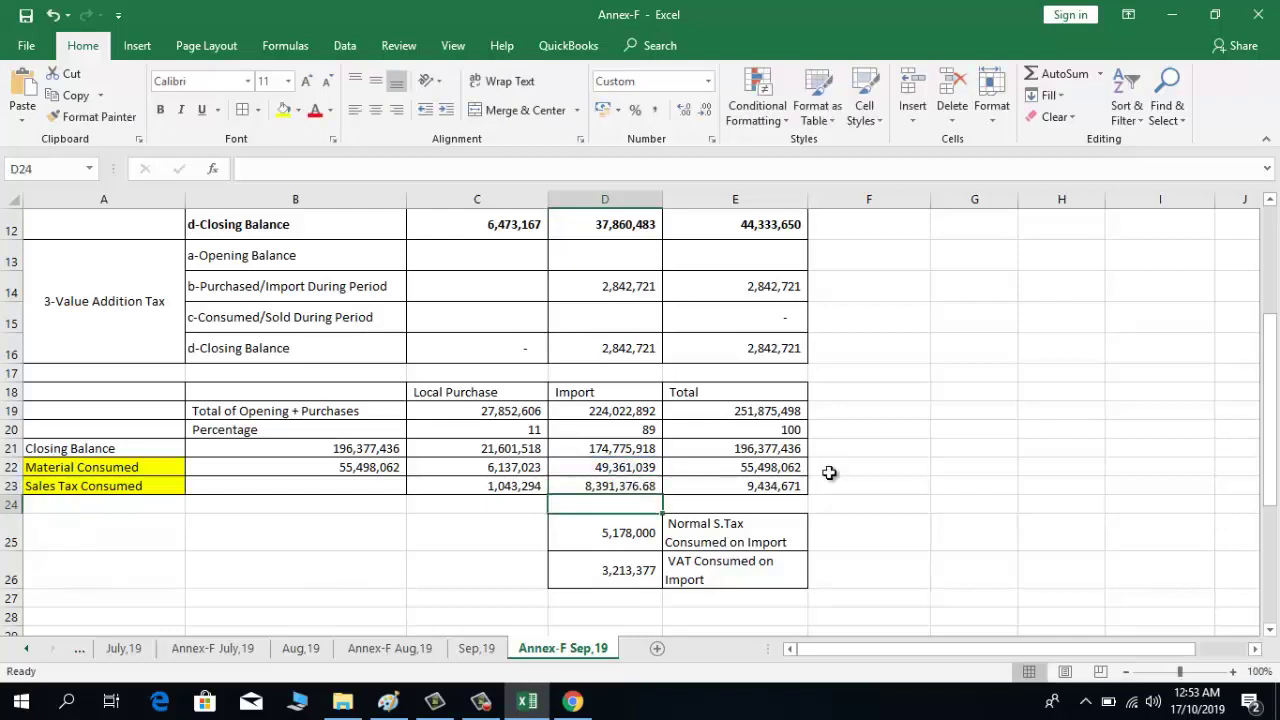
left_click(643, 481)
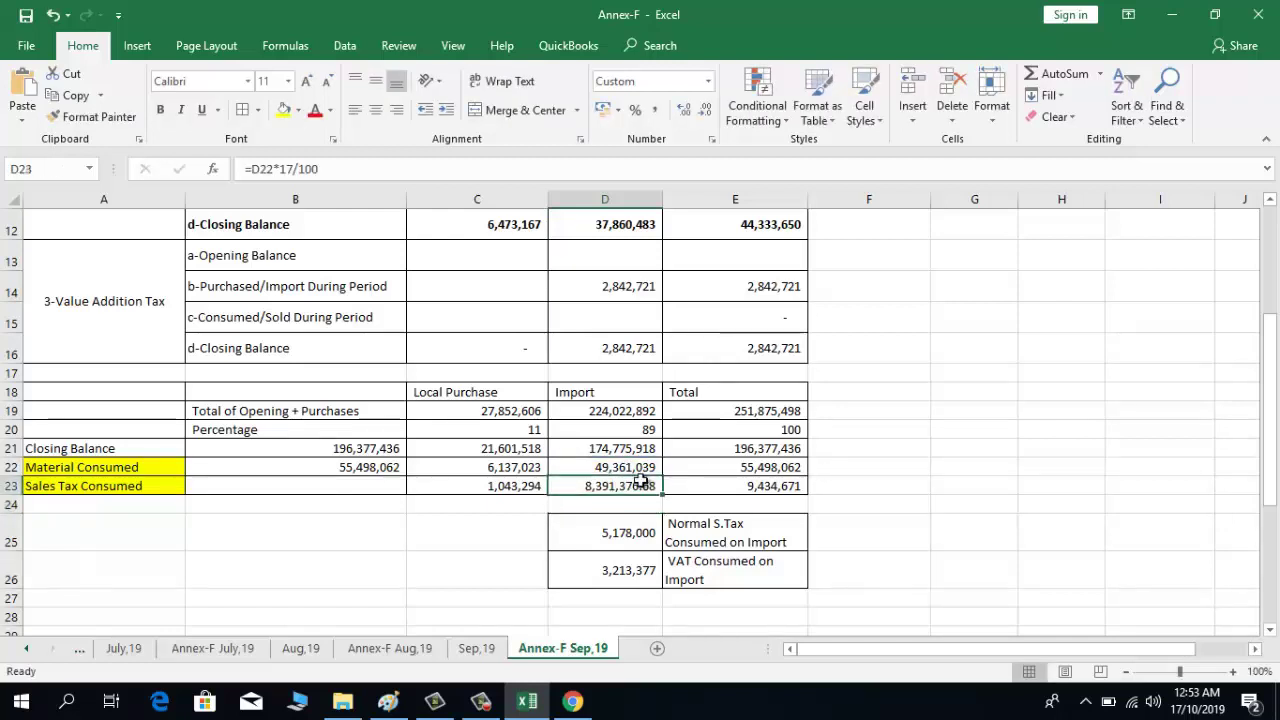
left_click(705, 109)
left_click(705, 109)
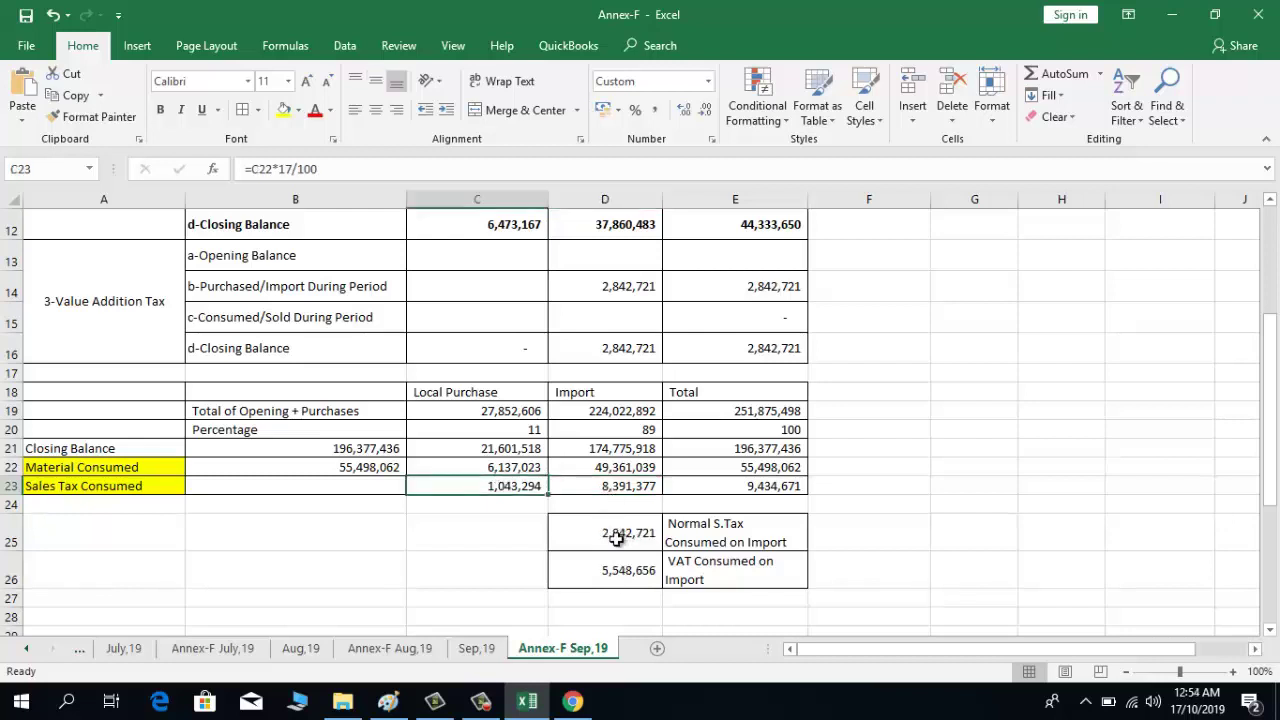
Clear the normal sales tax and VAT consumed on import amounts in D25:D26
left_click_drag(616, 538, 615, 558)
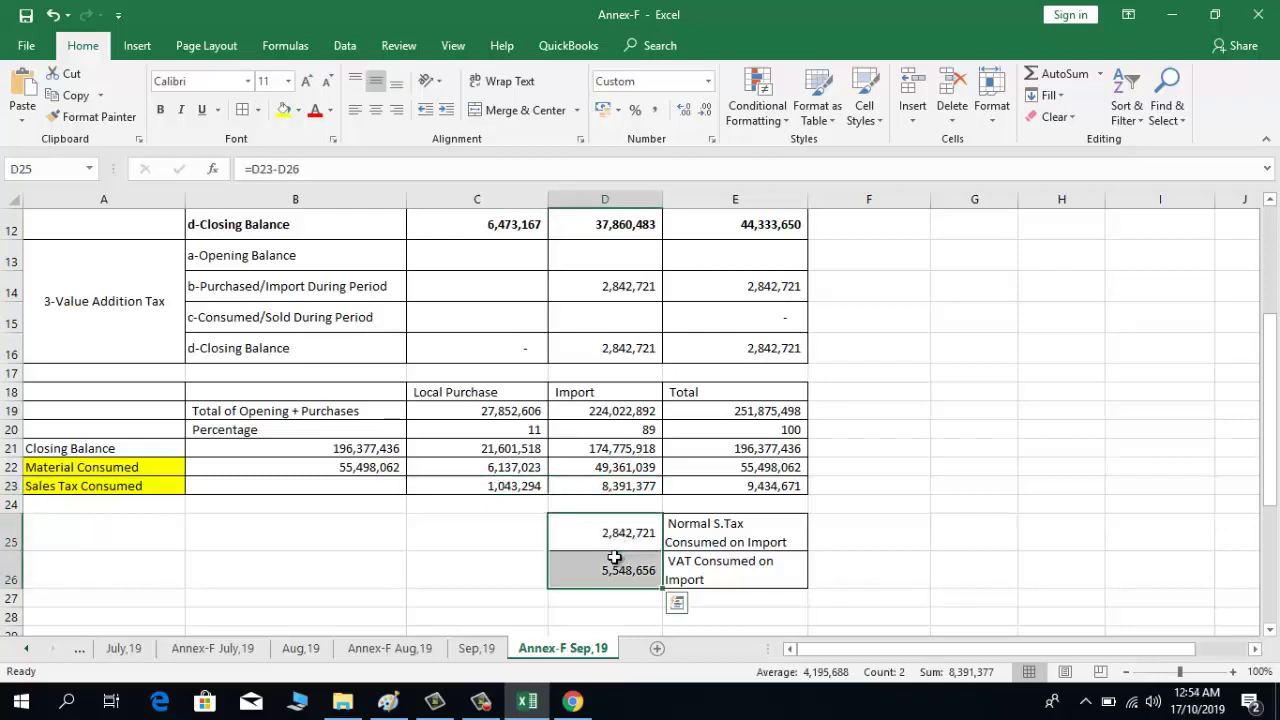
key("Delete")
key("Up")
key("Up")
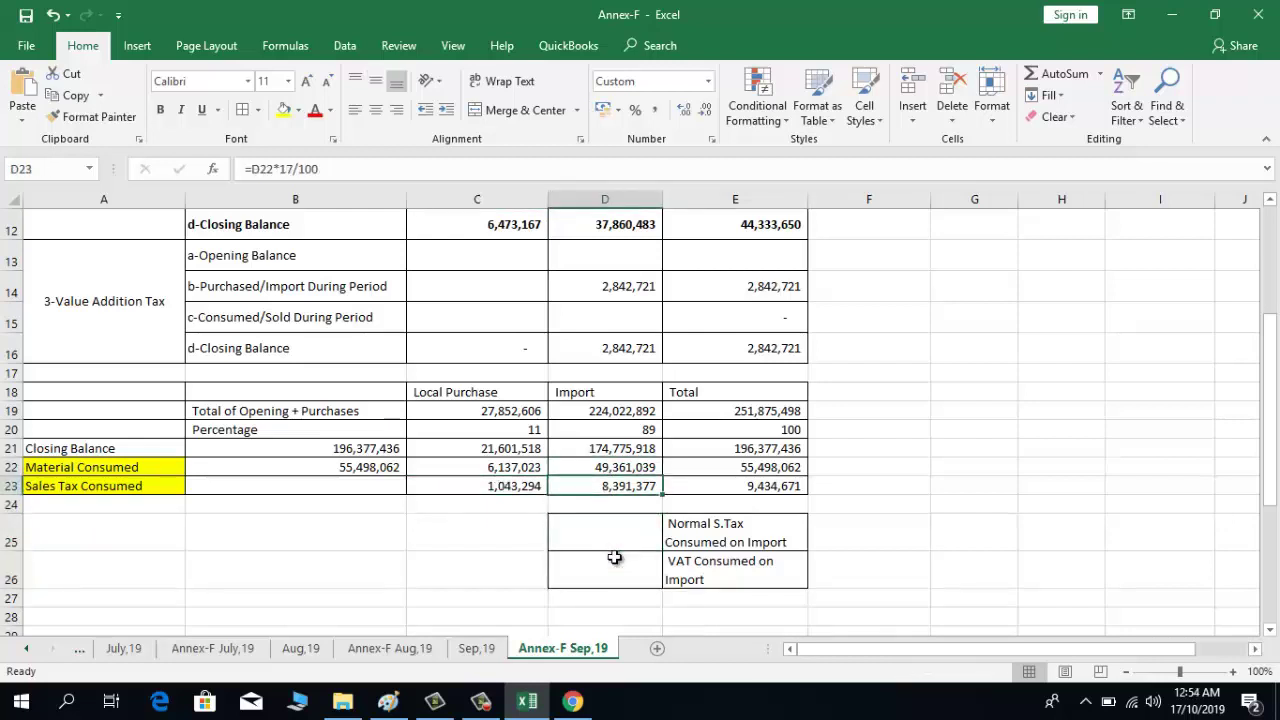
Examine the import consumed cell D11 under sales tax excluding VAT and the value addition tax import cells D14 and D15
key("Up")
key("Up")
key("Up")
key("Up")
key("Up")
key("Up")
key("Up")
key("Up")
key("Up")
key("Up")
key("Up")
key("Up")
key("Up")
key("Up")
key("Up")
key("Up")
key("Up")
key("Up")
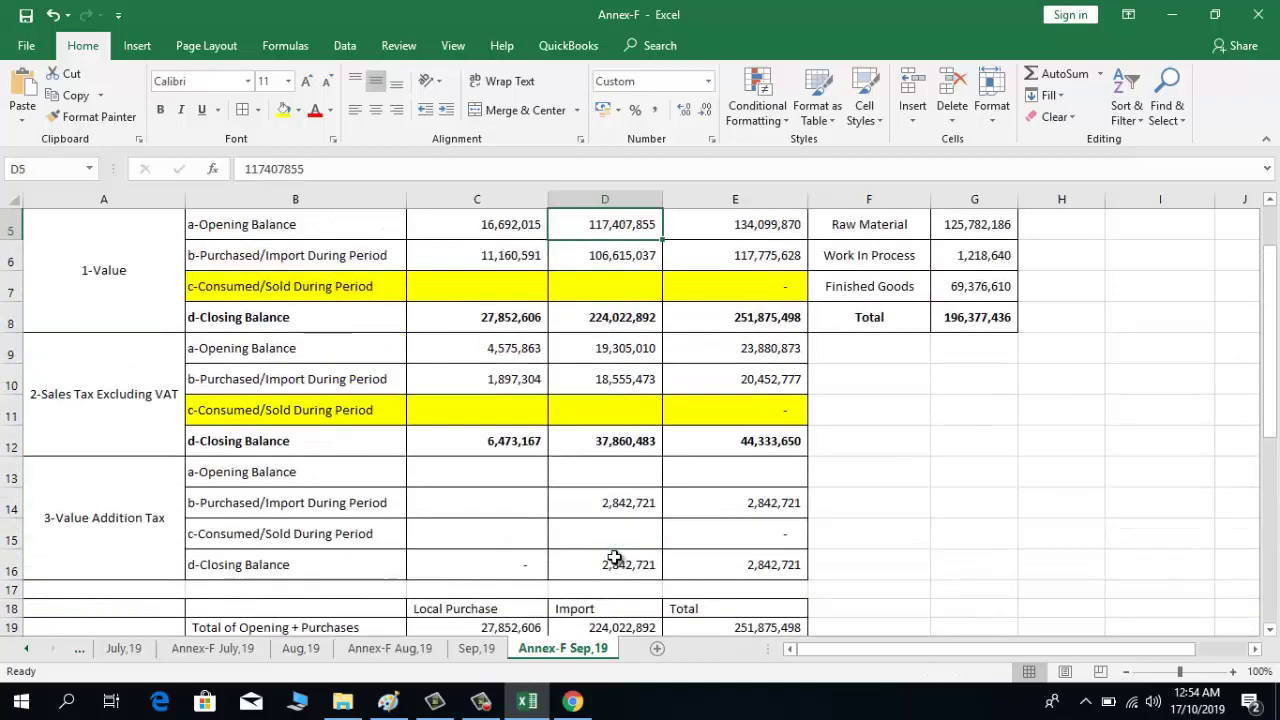
left_click(100, 398)
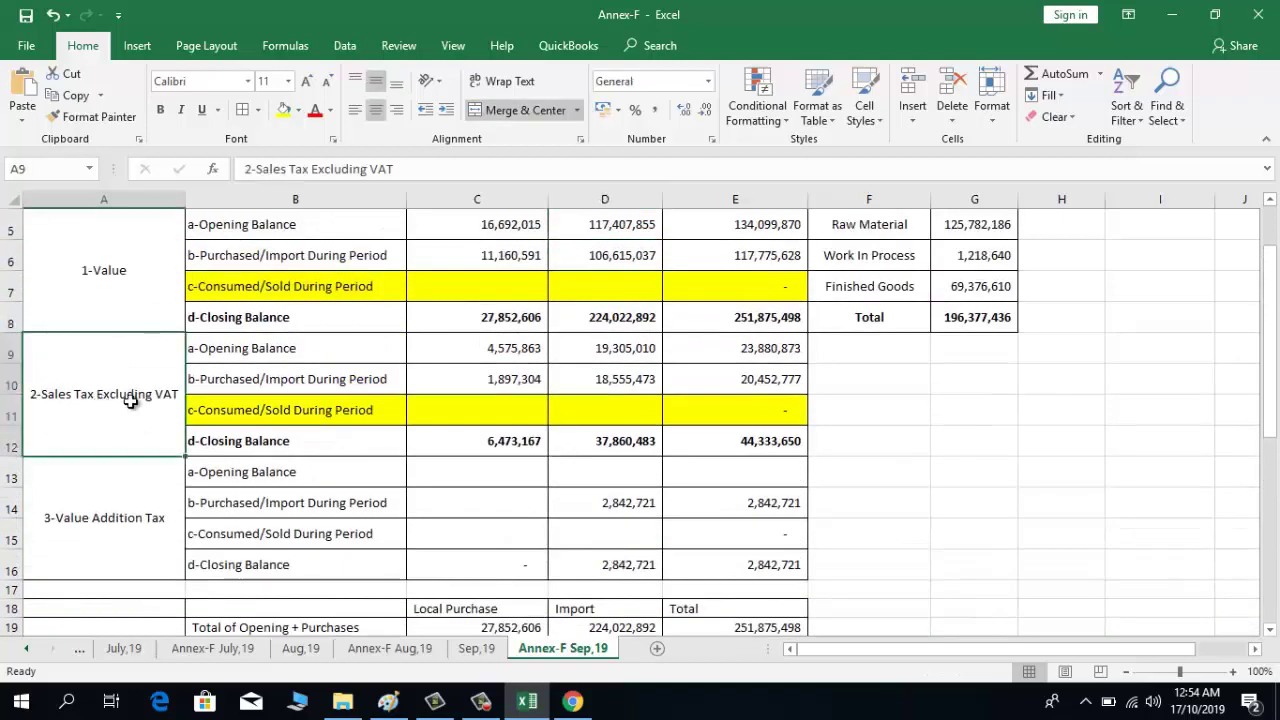
left_click(606, 408)
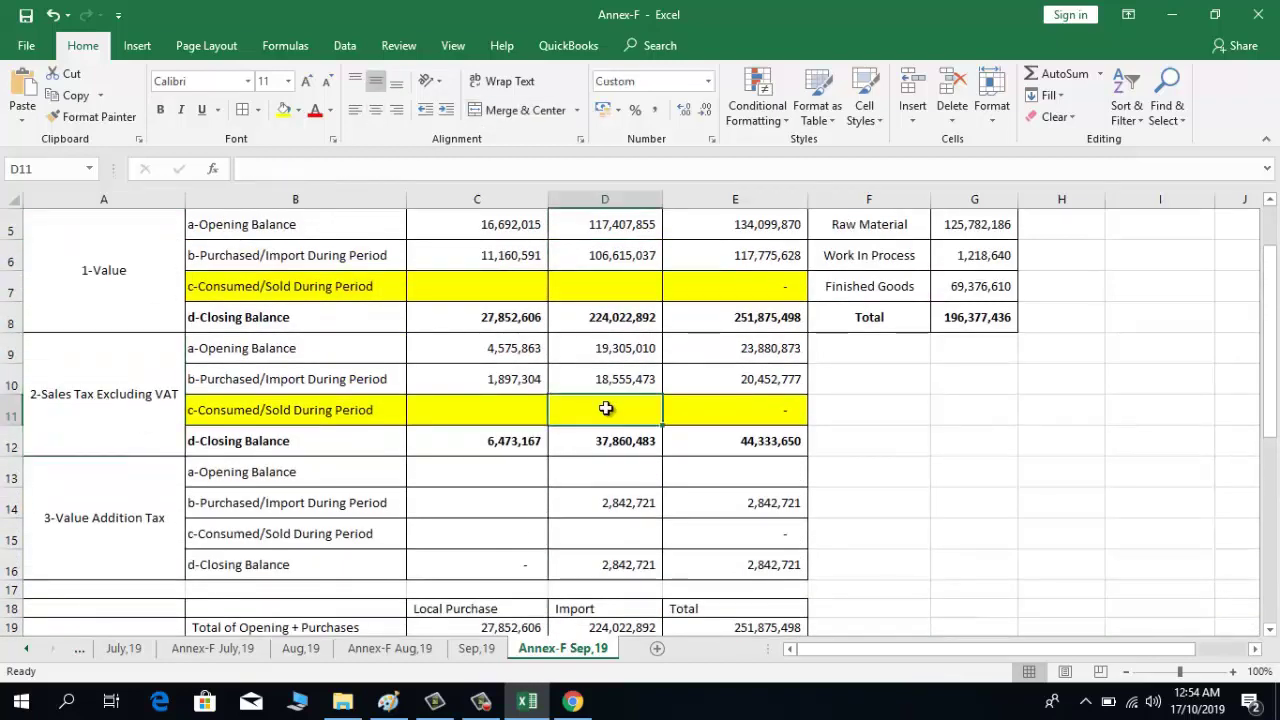
left_click(590, 502)
key("Down")
key("Down")
key("Down")
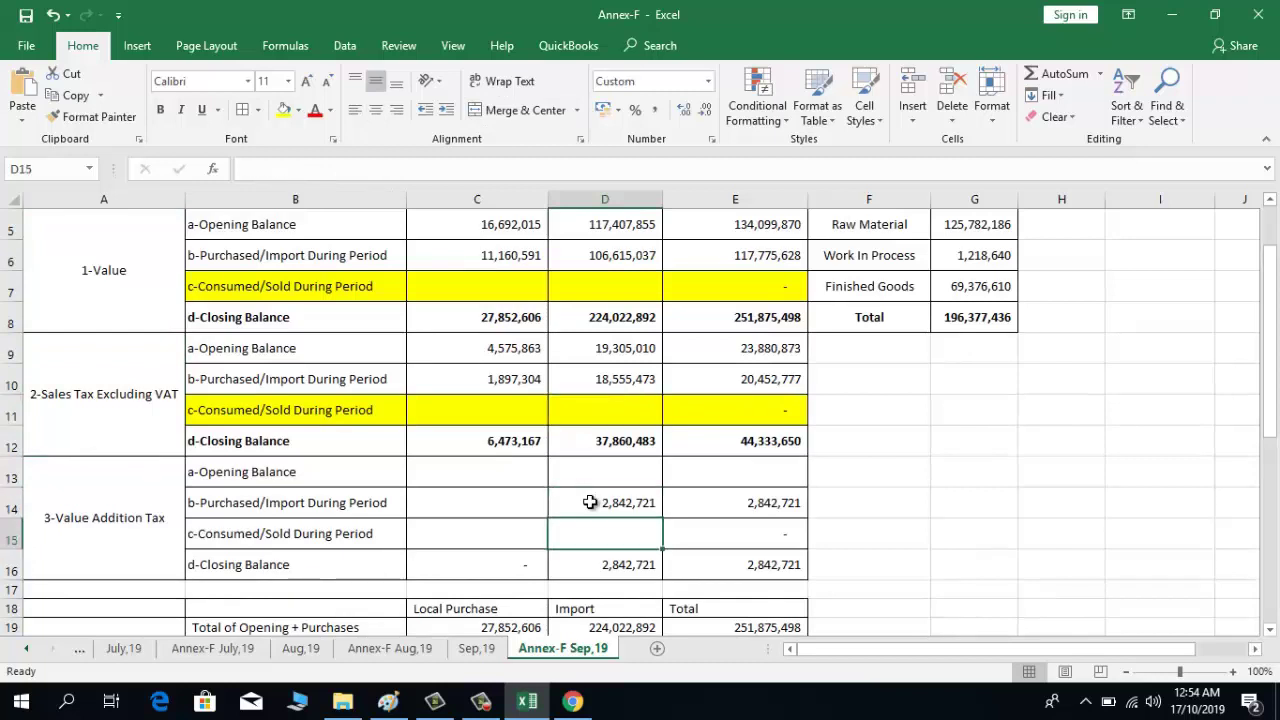
left_click(590, 502)
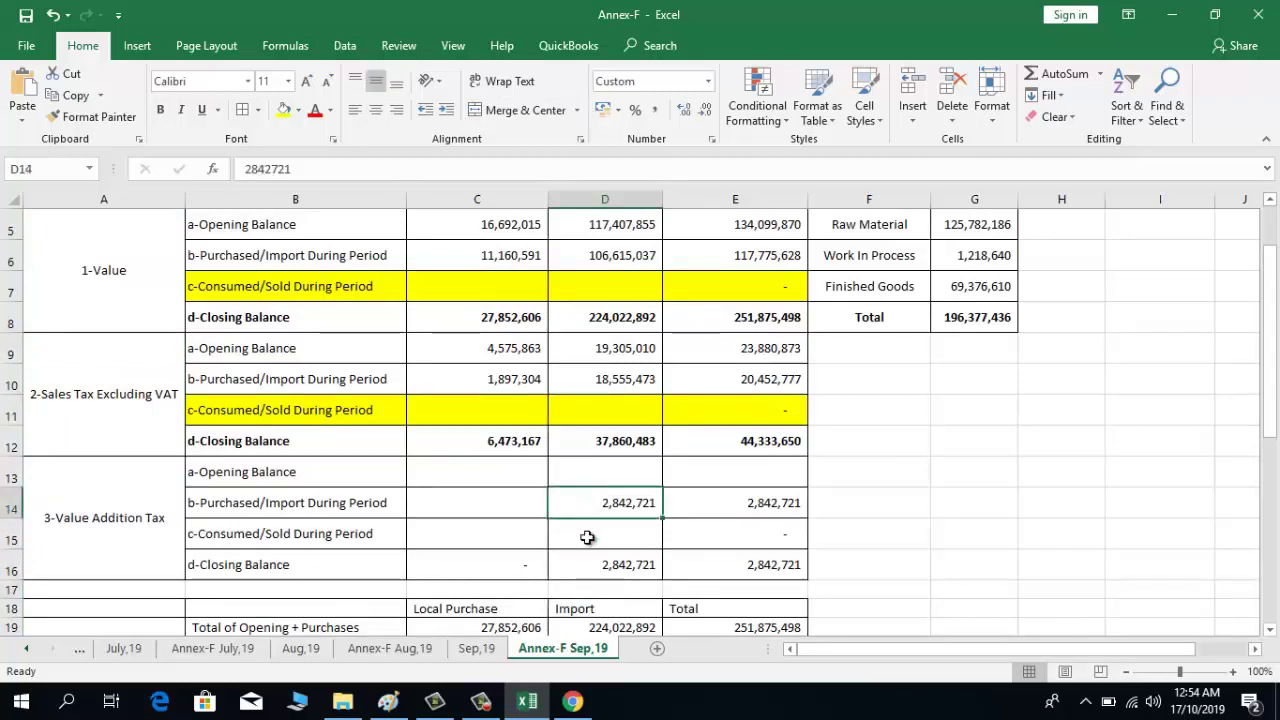
Compare the value addition tax on imports in D14 with the normal sales tax consumed on import cell D25
left_click(588, 538)
key("Down")
key("Down")
key("Down")
key("Down")
key("Down")
key("Down")
key("Down")
key("Down")
key("Down")
key("Down")
key("Down")
key("Down")
key("Down")
key("Down")
key("Down")
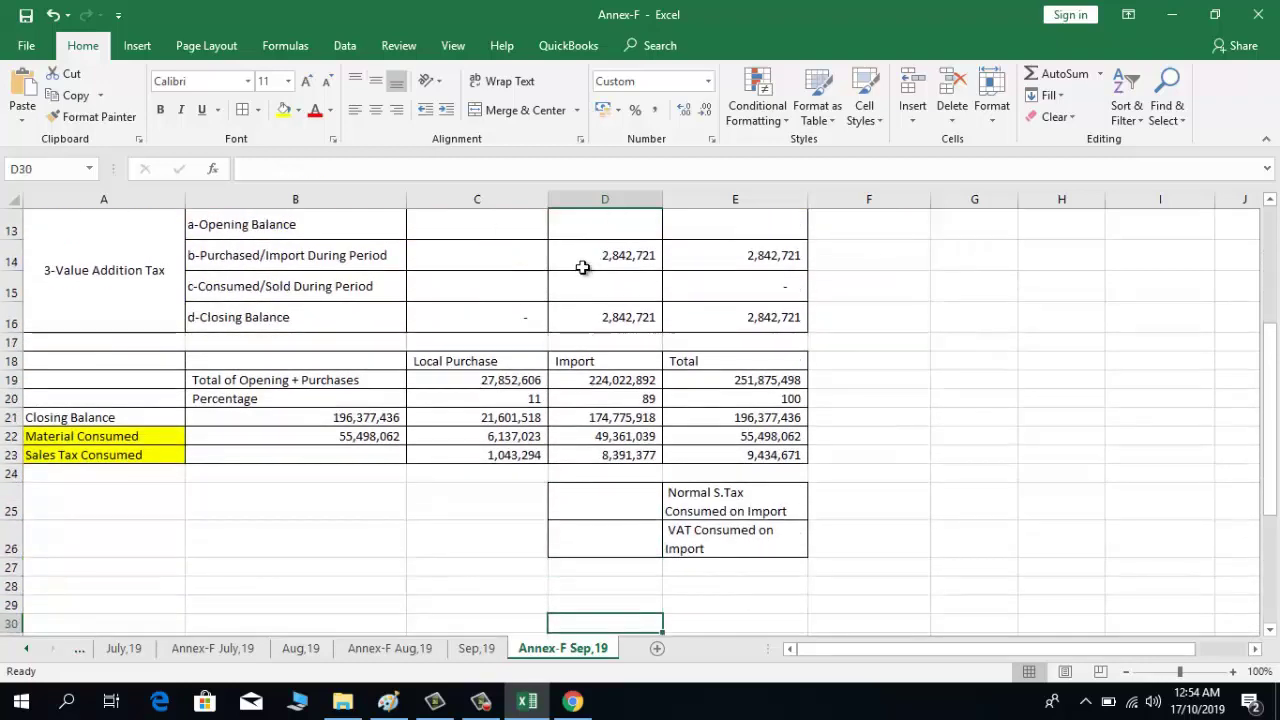
left_click(582, 268)
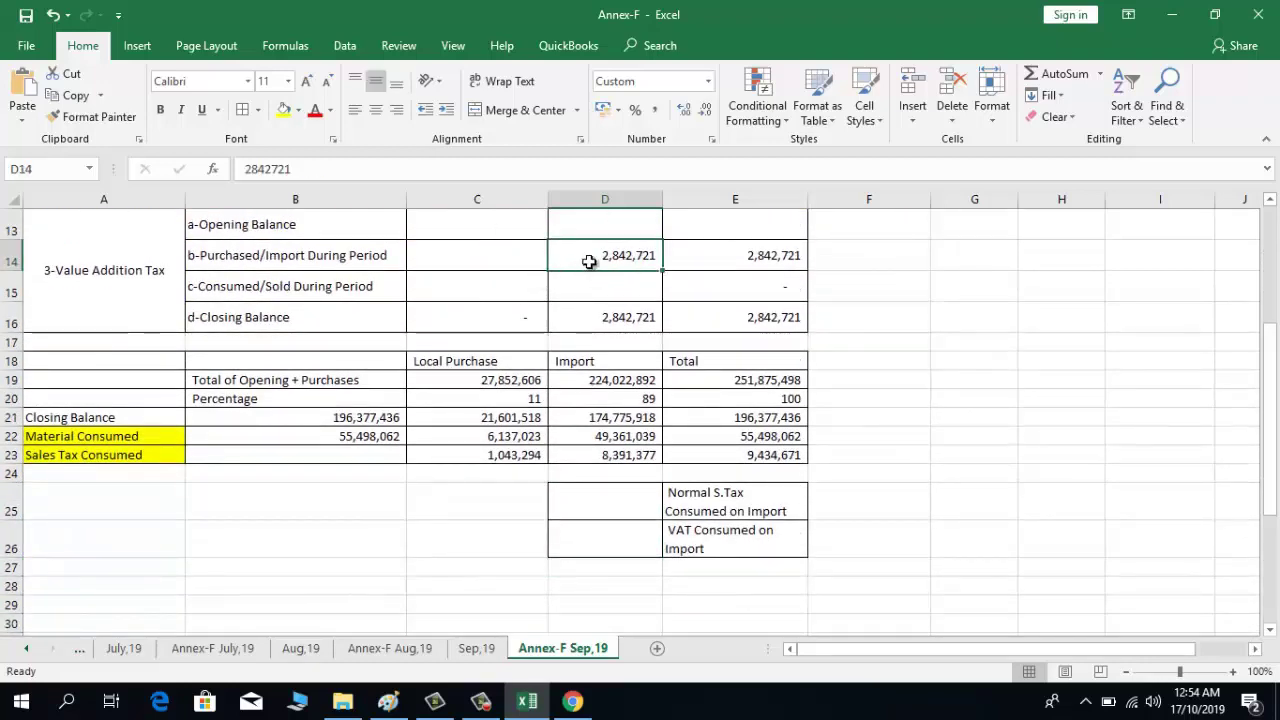
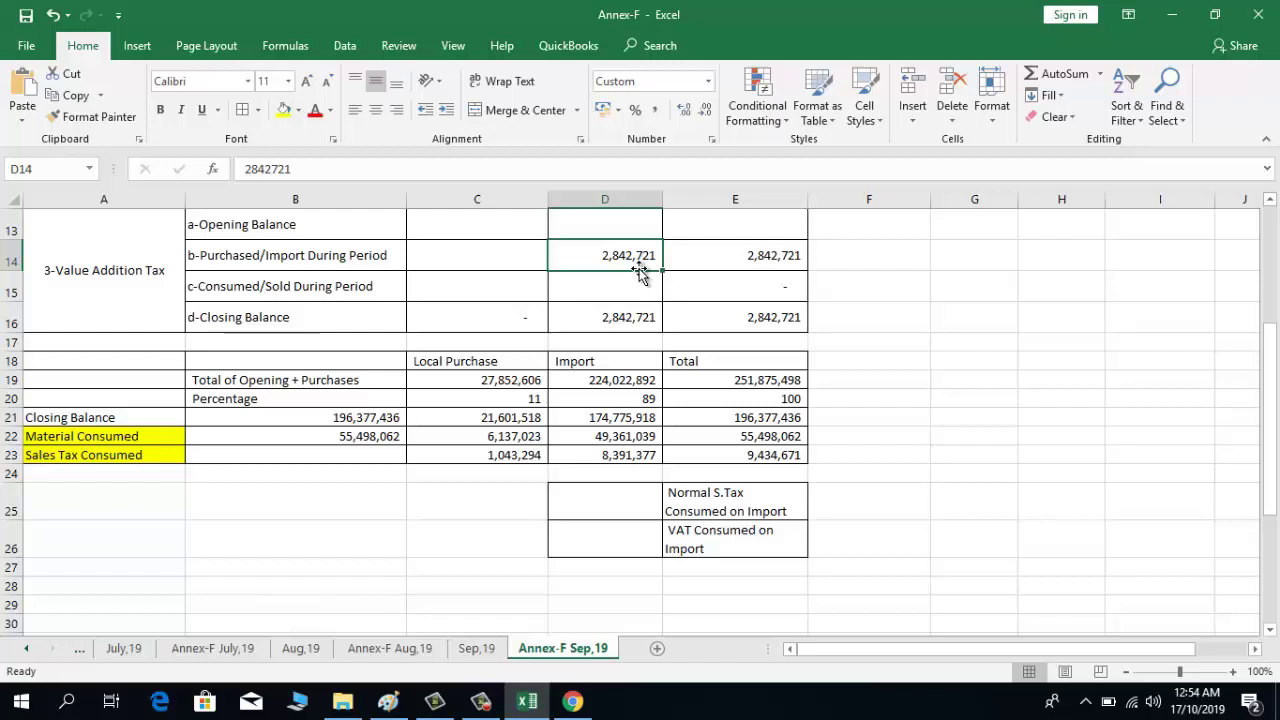
left_click(601, 498)
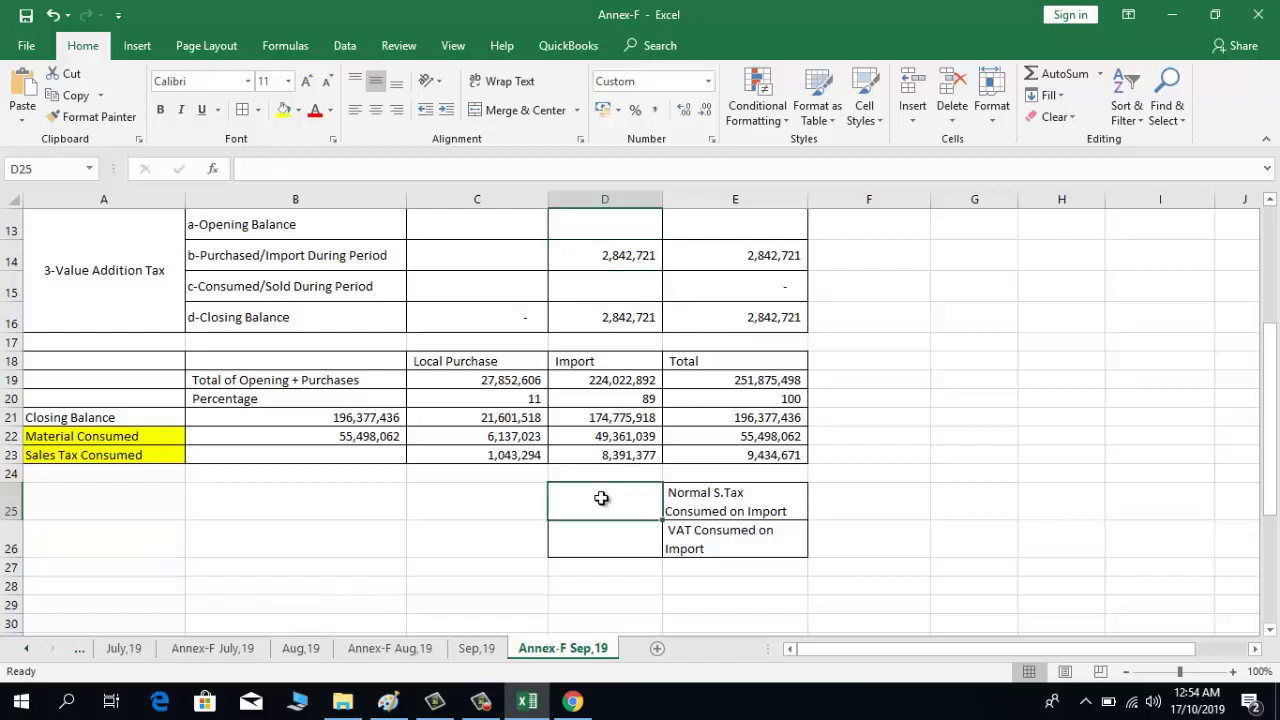
left_click(621, 542)
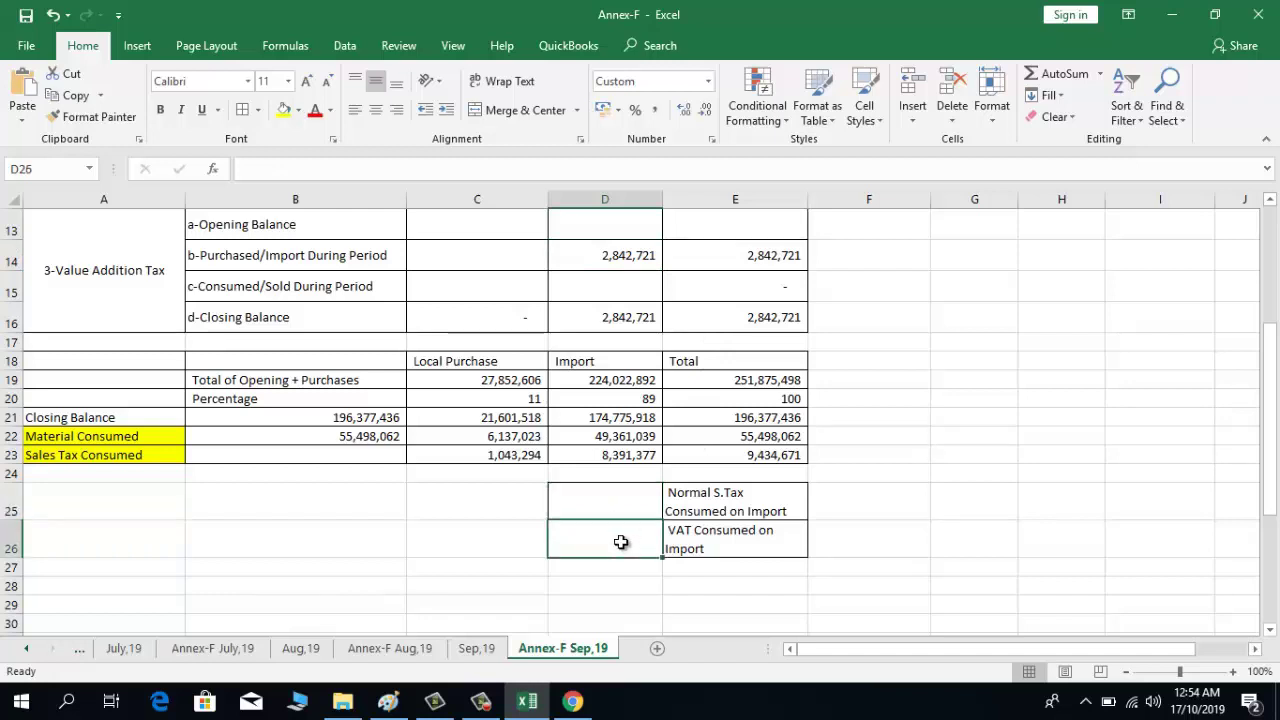
type("=")
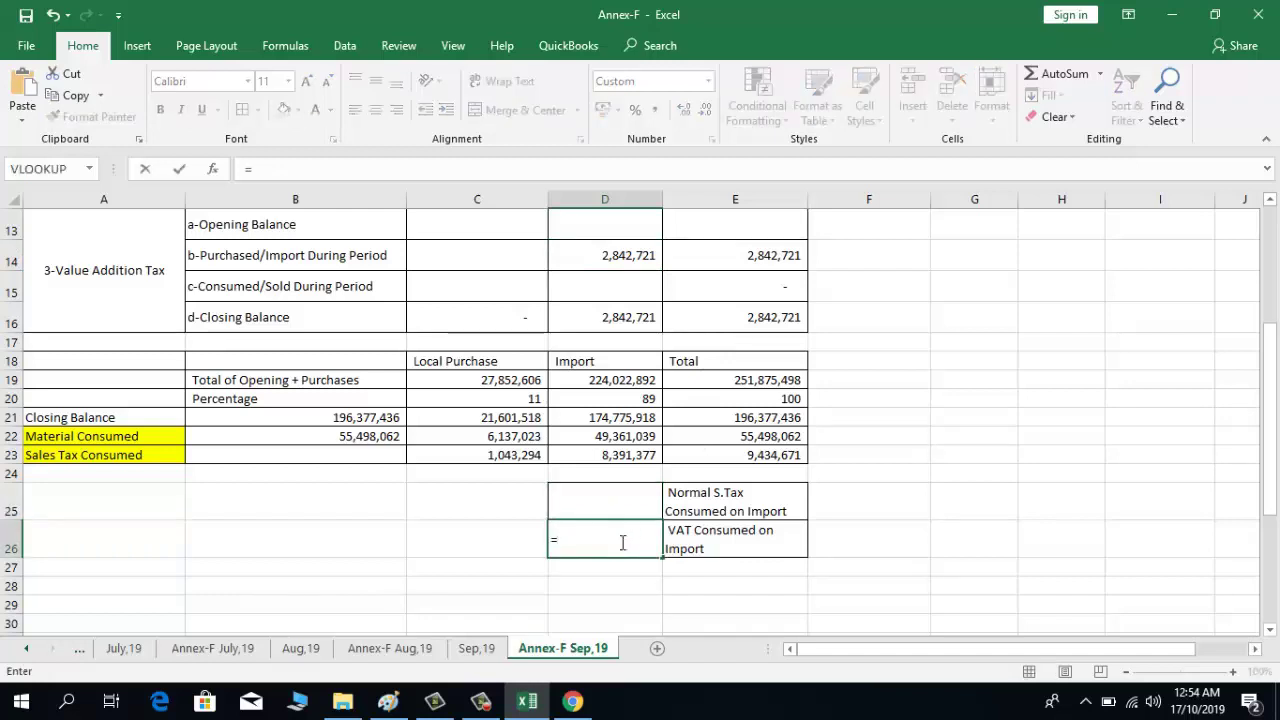
key("Up")
key("Up")
key("Up")
key("Up")
key("Up")
key("Up")
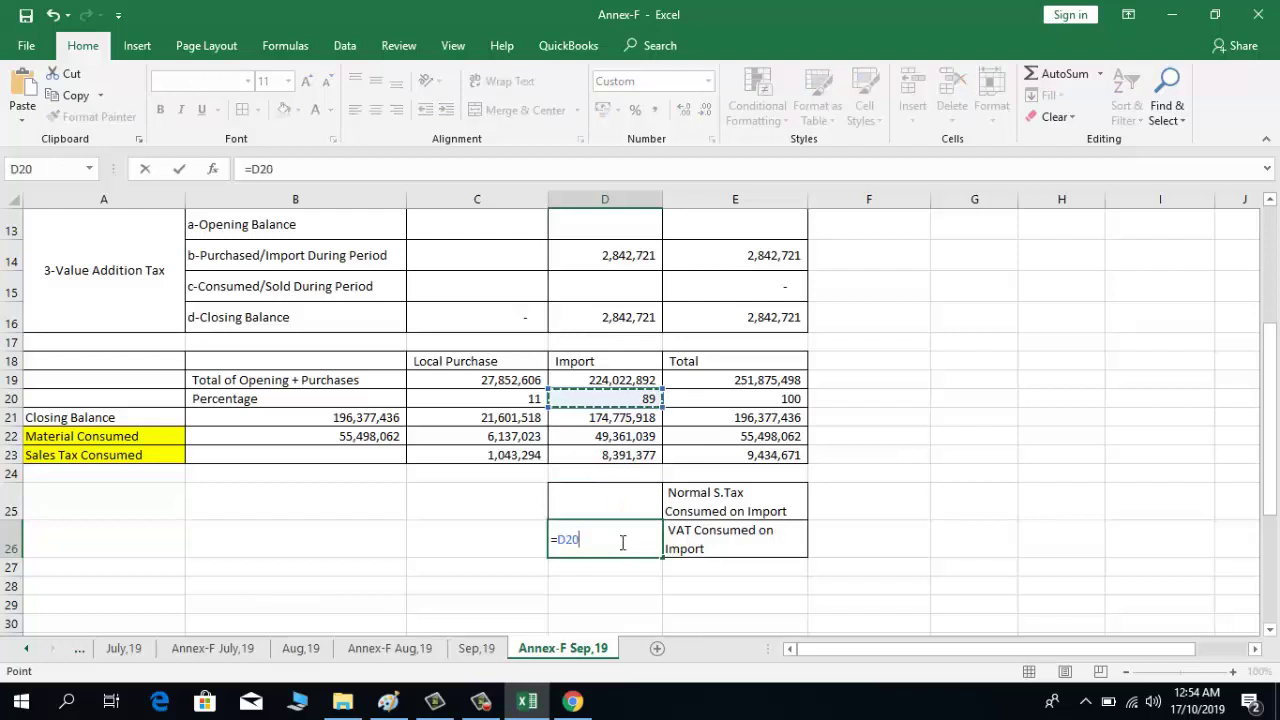
key("Escape")
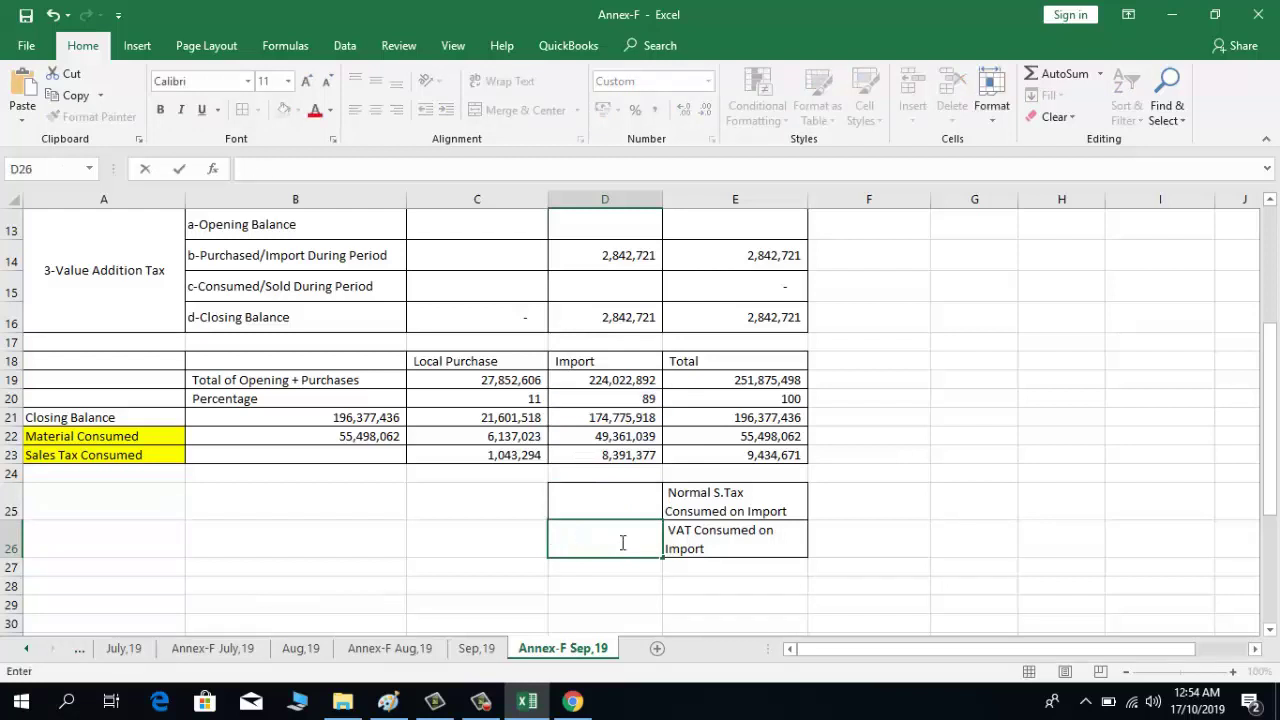
Clear the value addition tax purchased/import amount in D14, then undo the deletion
key("Up")
key("Up")
key("Up")
key("Up")
key("Up")
key("Up")
key("Up")
key("Up")
key("Up")
key("Up")
key("Up")
key("Up")
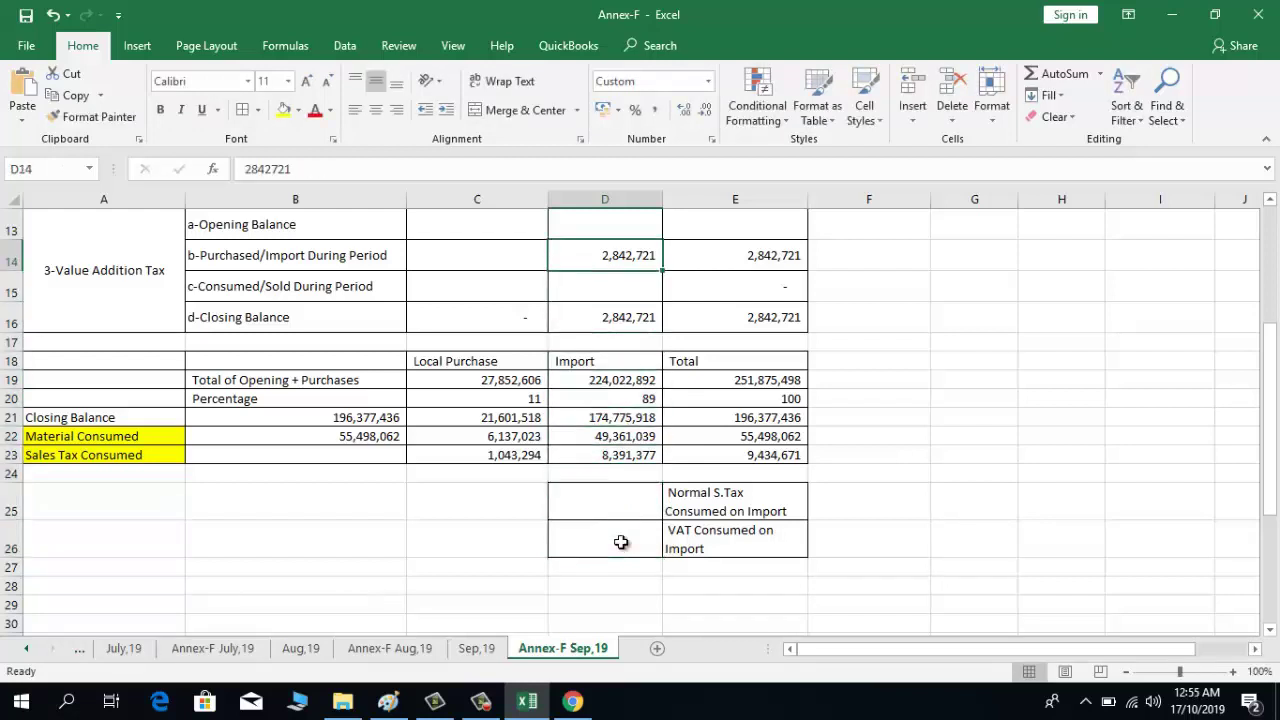
key("Delete")
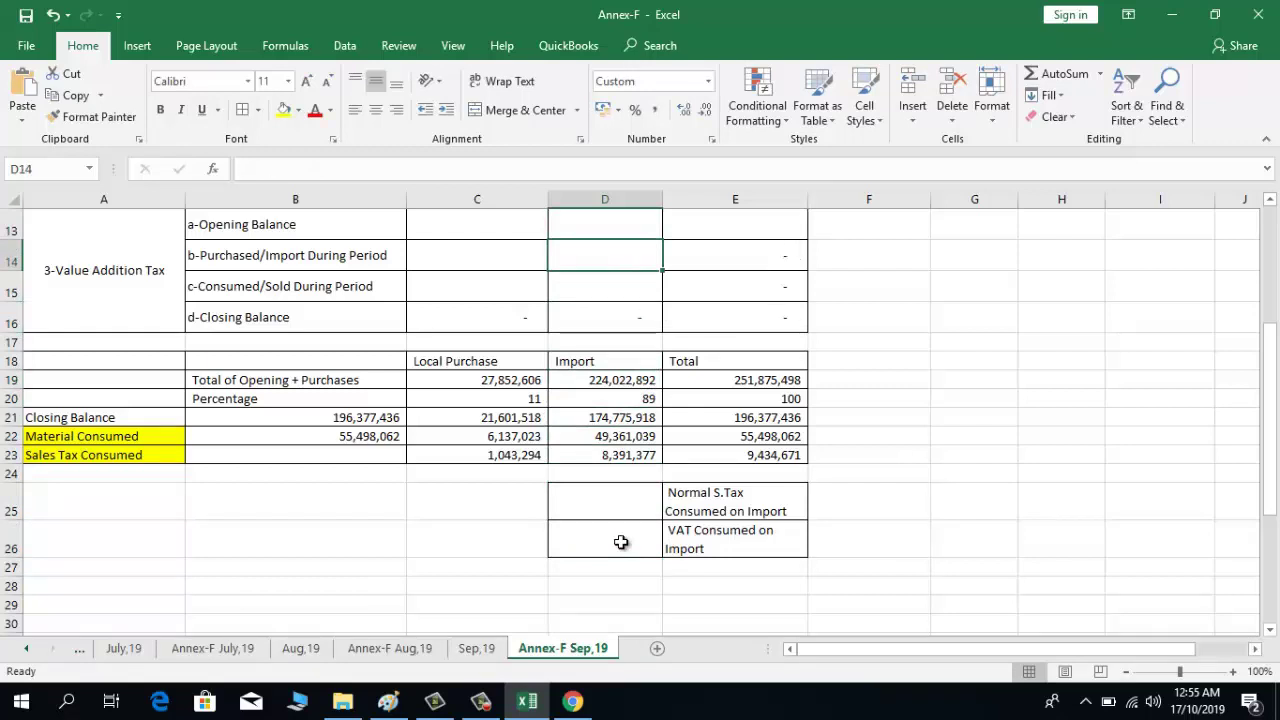
key("ctrl+z")
key("Down")
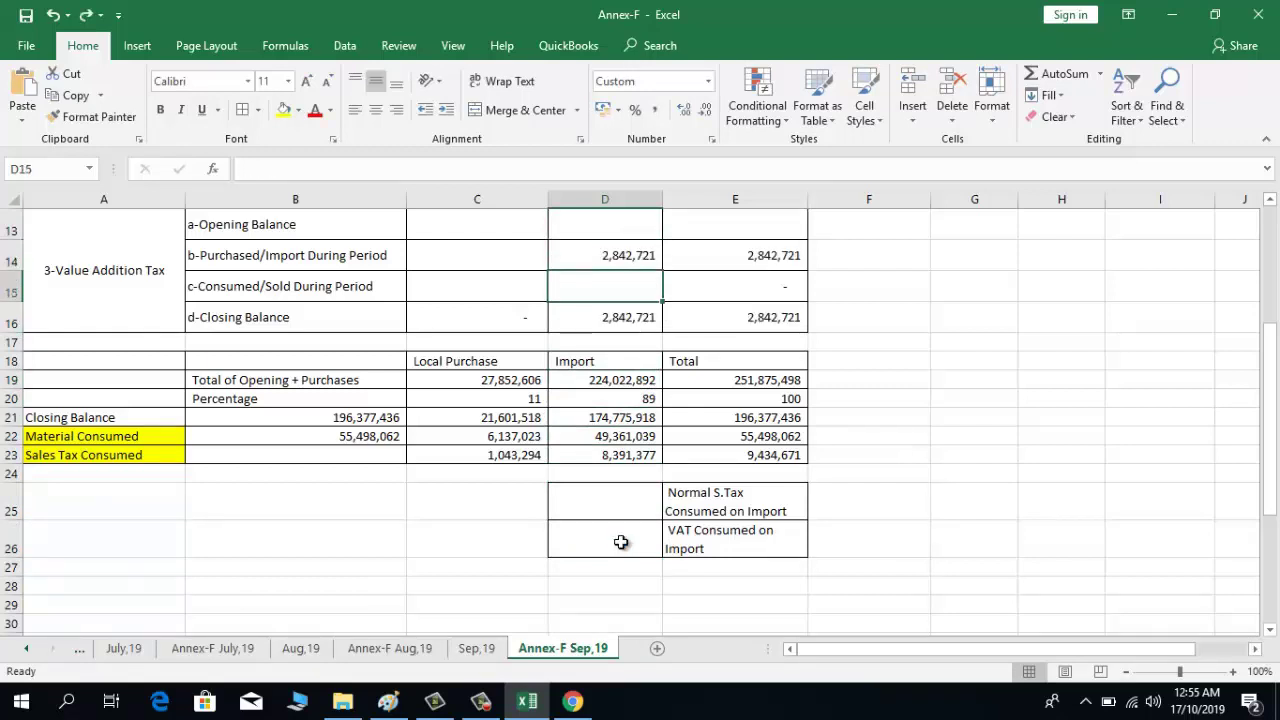
Highlight the value addition tax consumed label in B15 yellow and fill D15 with the import amount from D14
left_click(337, 292)
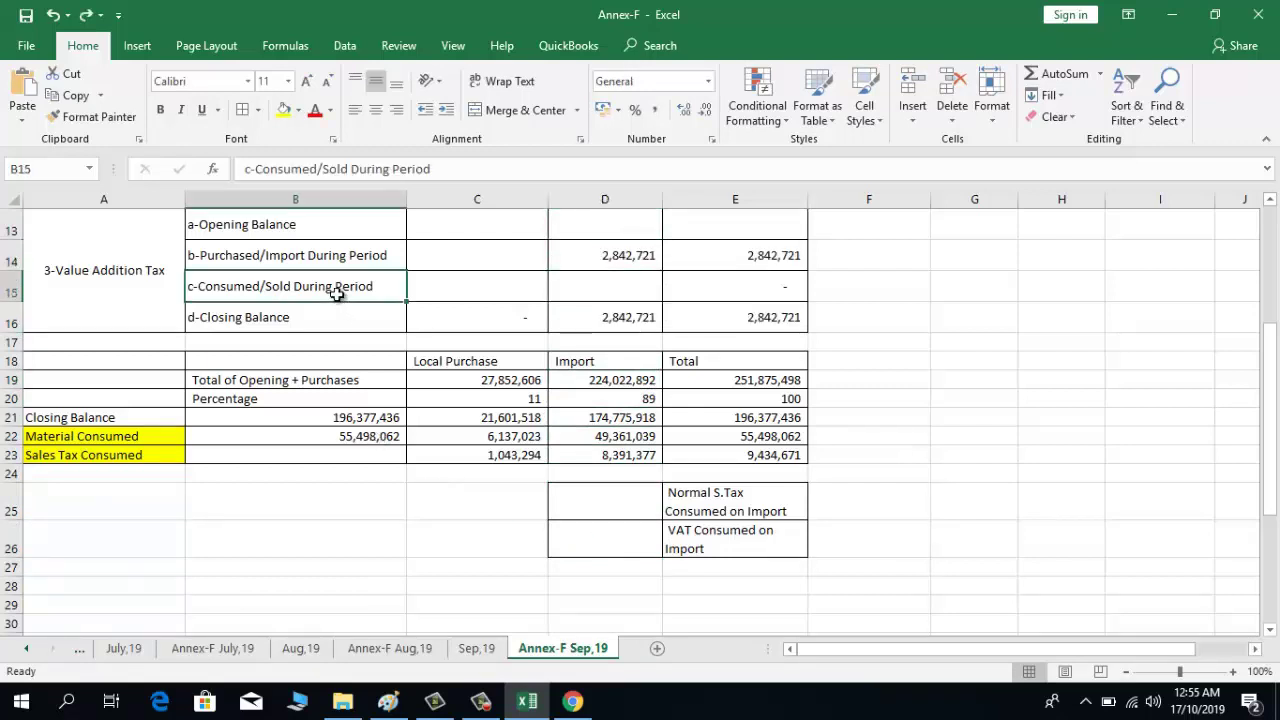
left_click(284, 111)
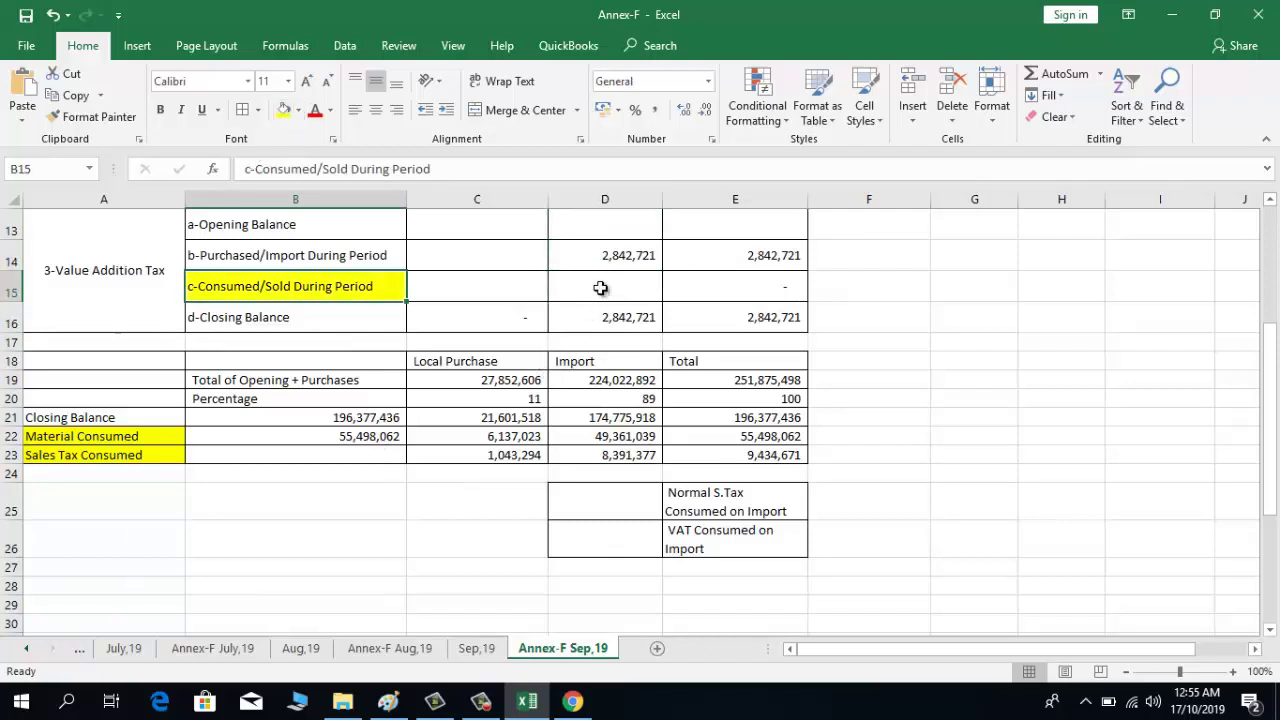
left_click(600, 288)
key("ctrl+d")
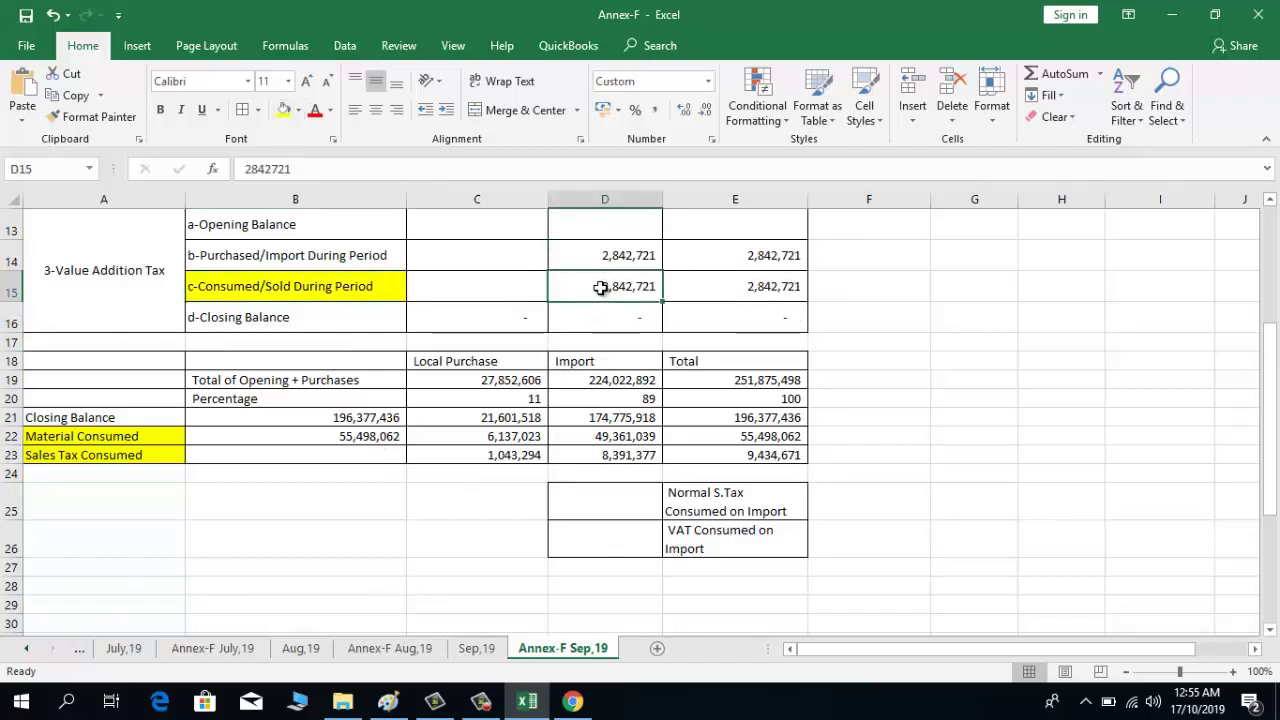
Link the VAT consumed on import in D26 to the value addition tax consumed with the formula =D15
left_click(600, 540)
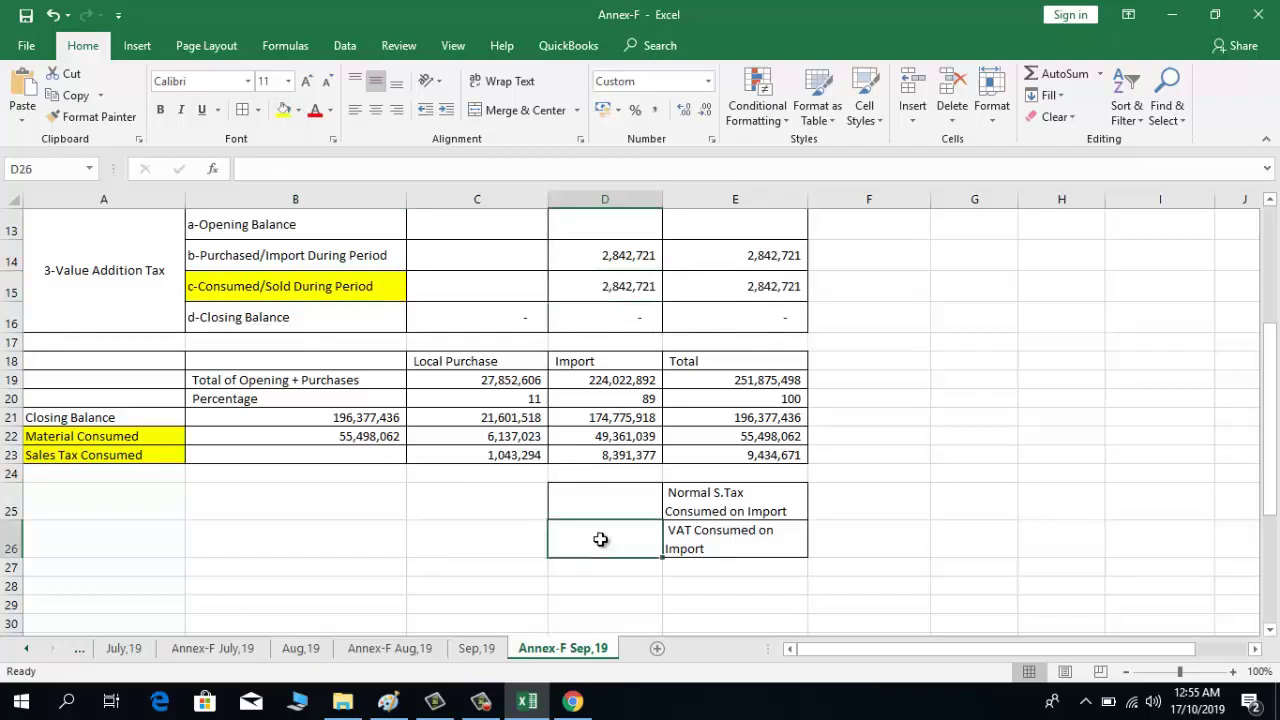
type("=")
key("Up")
key("Up")
key("Up")
key("Up")
key("Up")
key("Up")
key("Up")
key("Up")
key("Up")
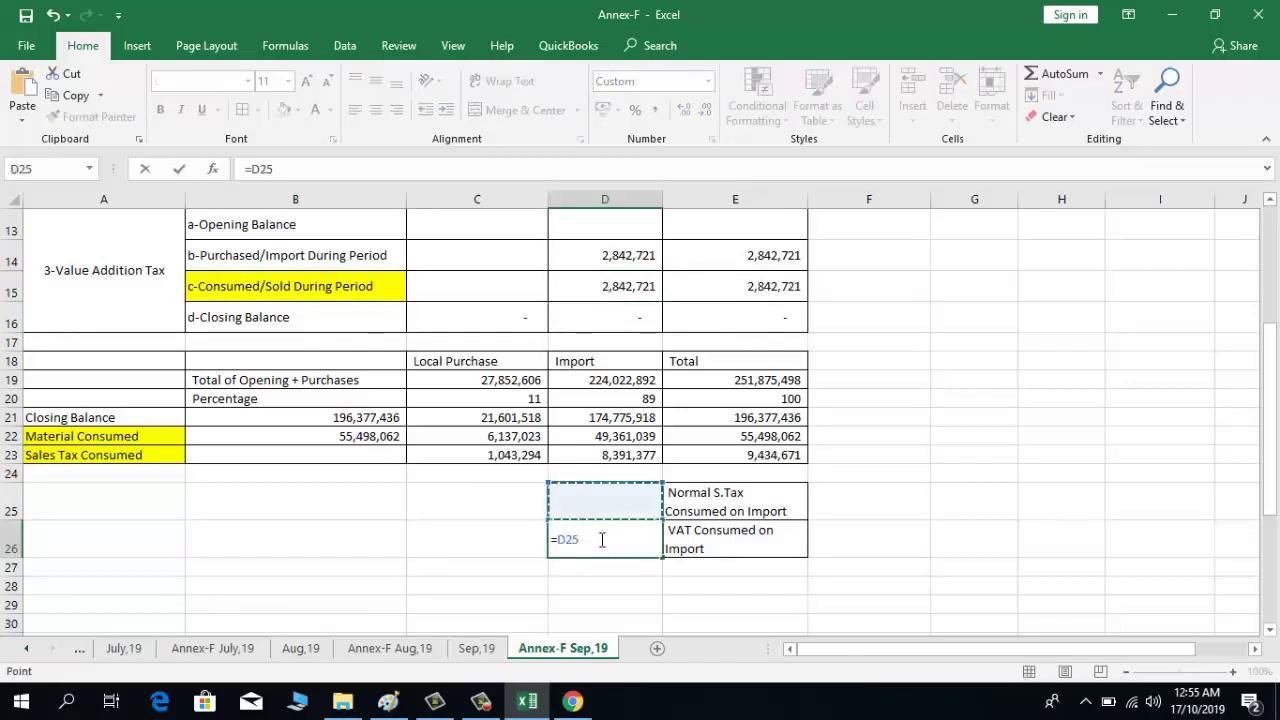
key("Up")
key("Up")
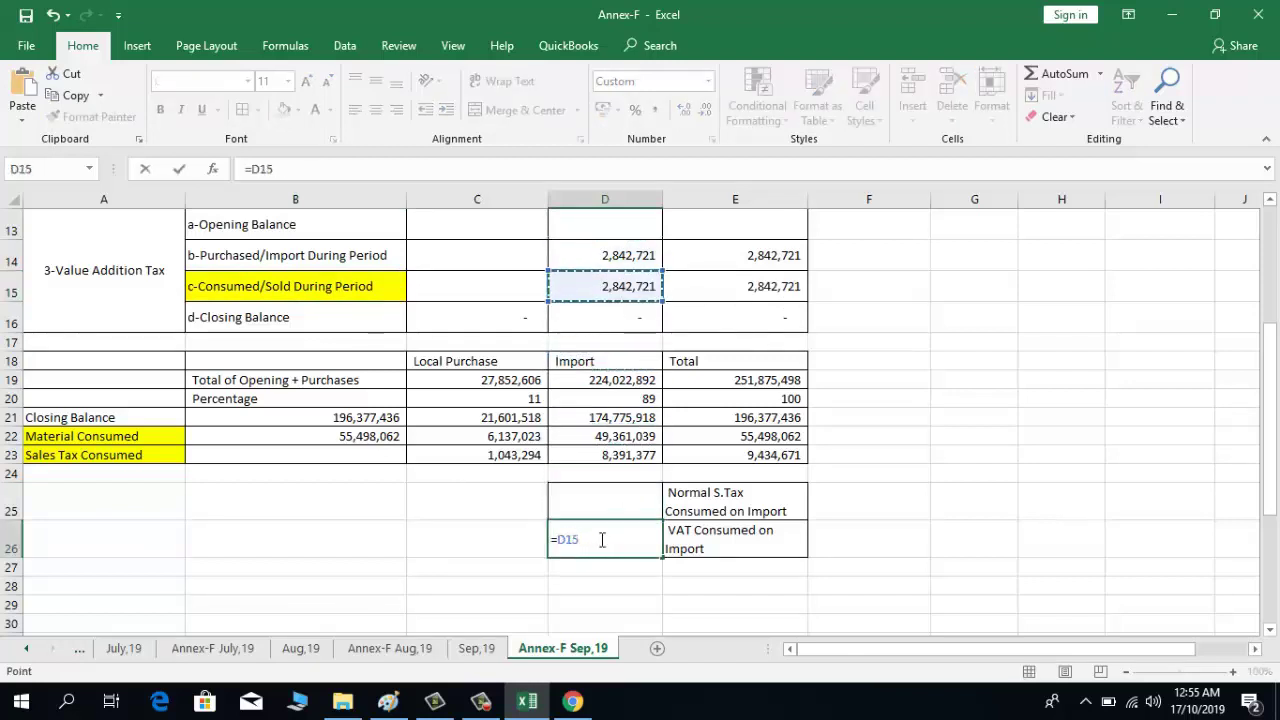
key("Return")
Calculate the normal sales tax consumed on import in D25 with the formula =D23-D26
left_click(600, 540)
key("Up")
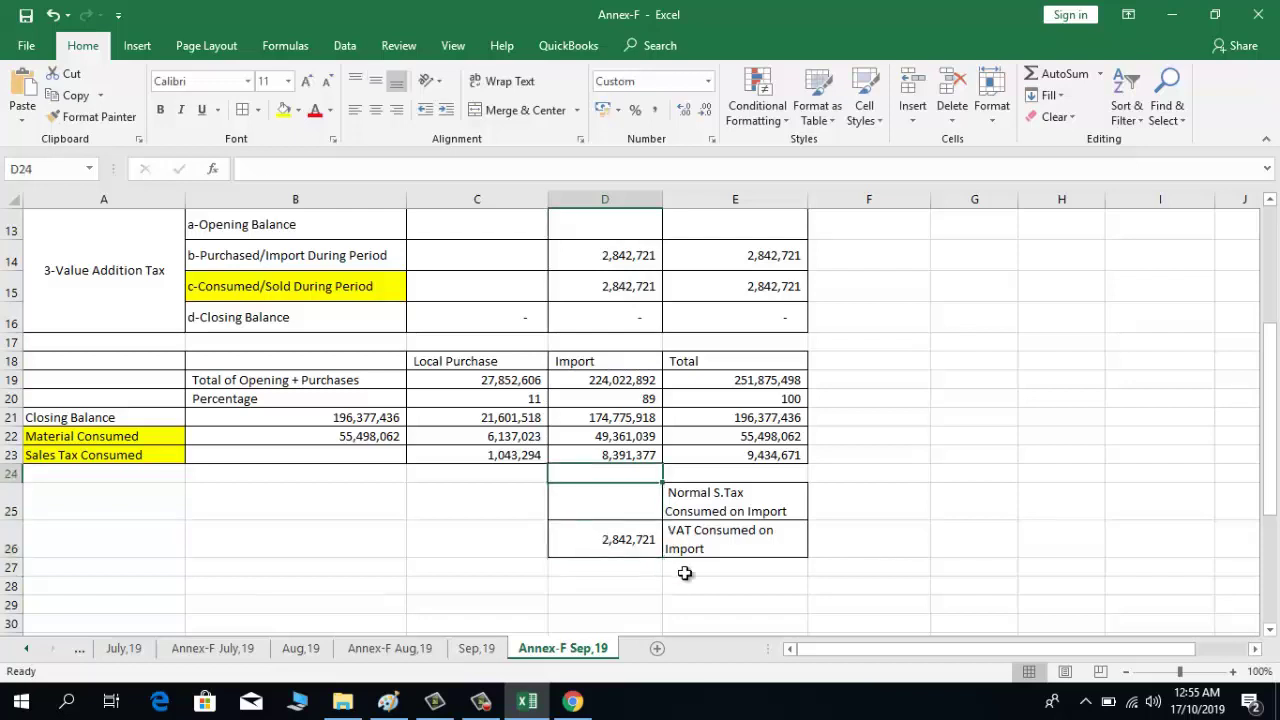
type("=")
key("Up")
key("Up")
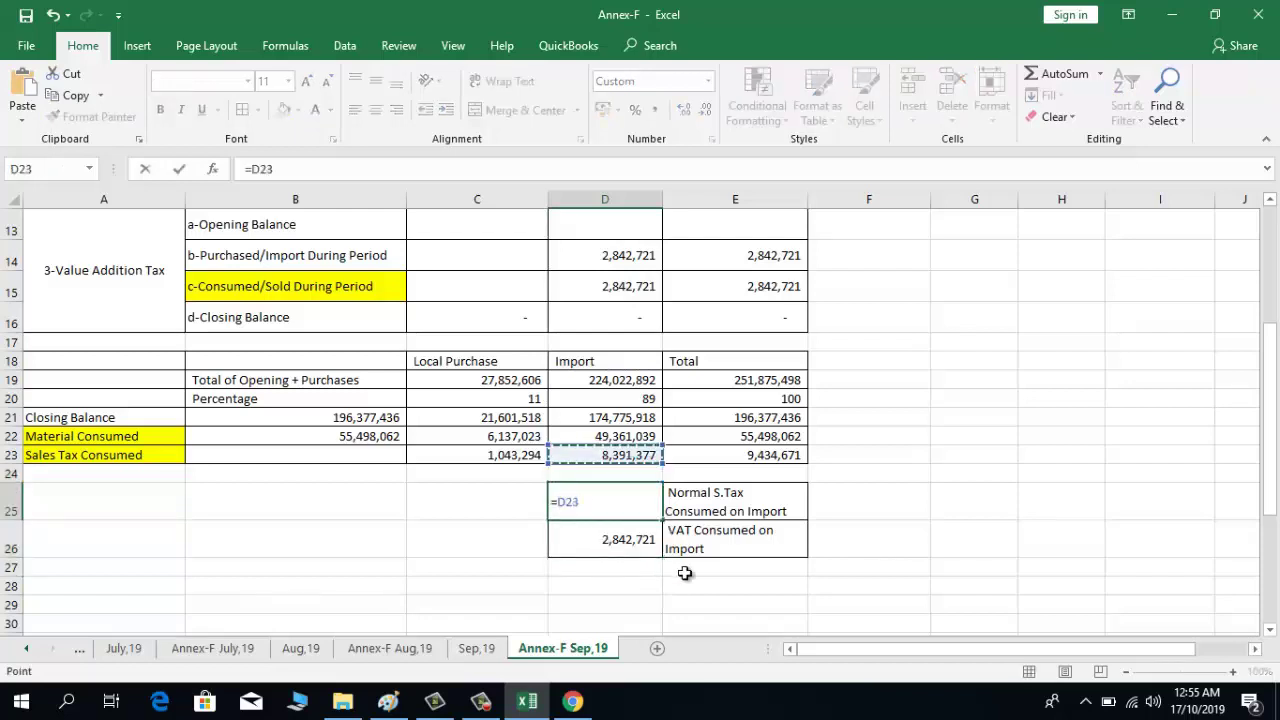
type("-")
key("Down")
key("Return")
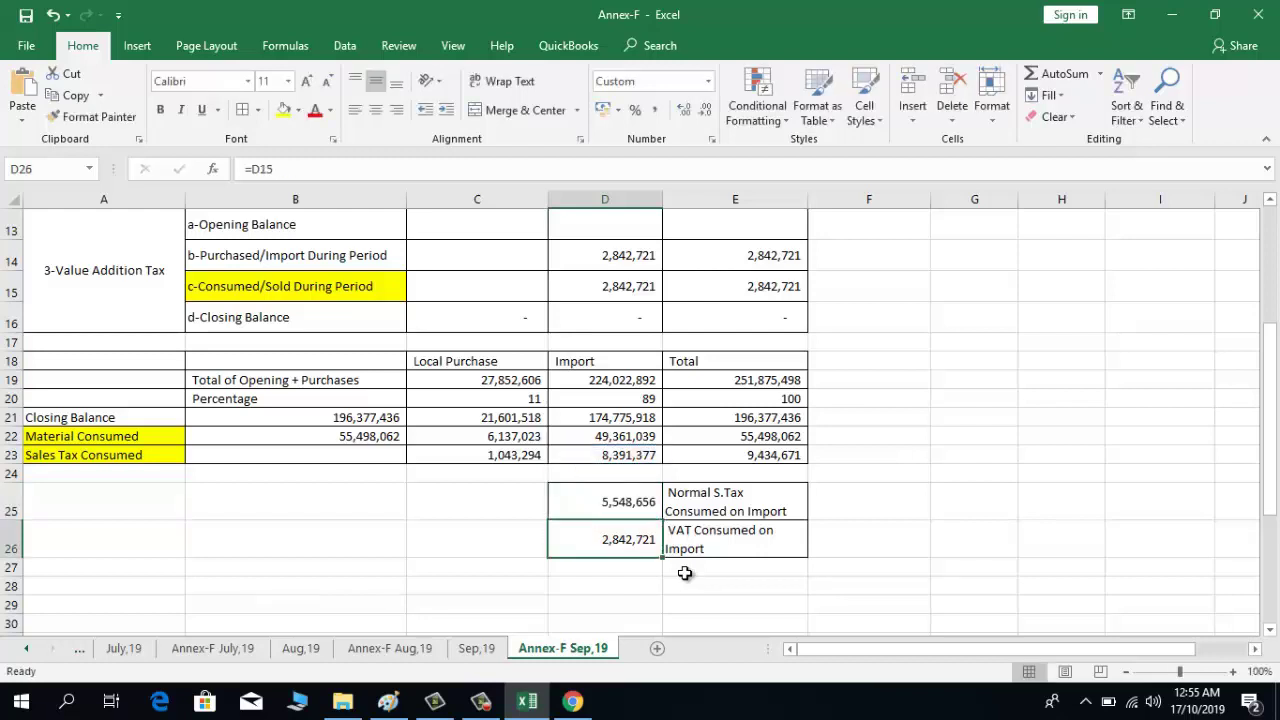
key("Up")
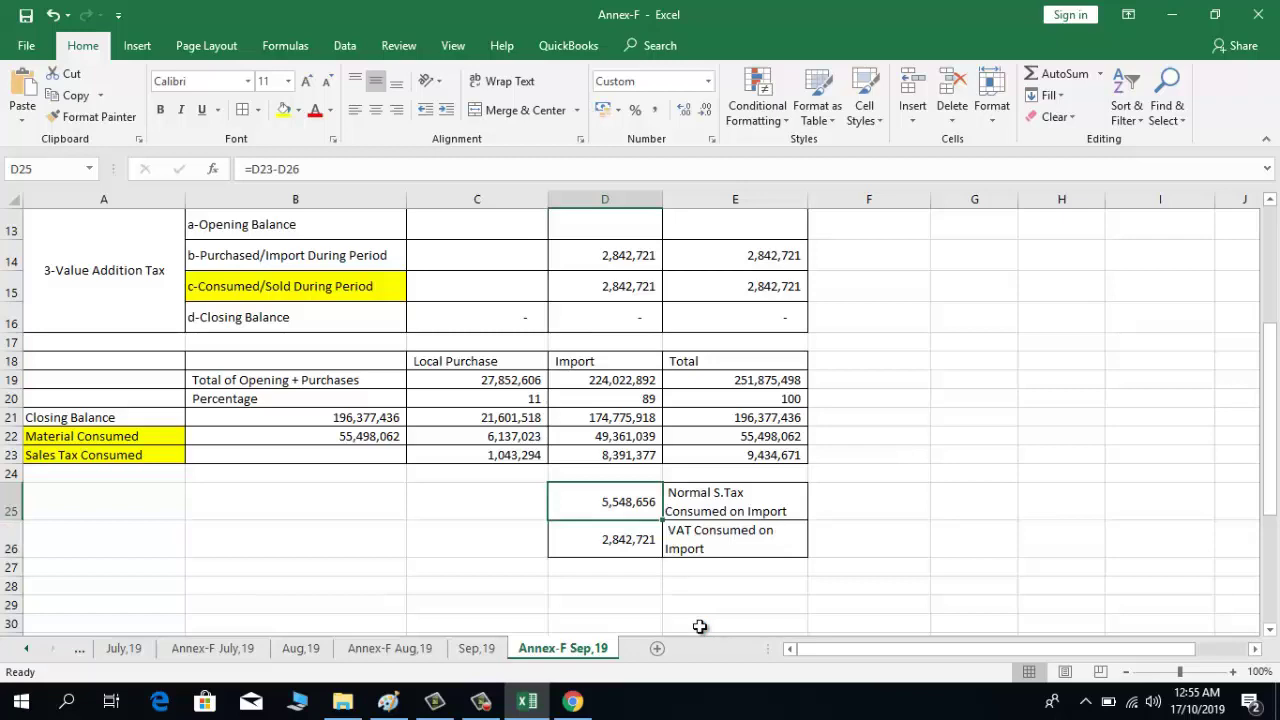
Review the import column from the sales tax opening balance in D9 down to the consumed tax split in D25:D26
key("Up")
key("Up")
key("Up")
key("Up")
key("Up")
key("Up")
key("Up")
key("Up")
key("Up")
key("Up")
key("Up")
key("Up")
key("Up")
key("Up")
key("Up")
key("Up")
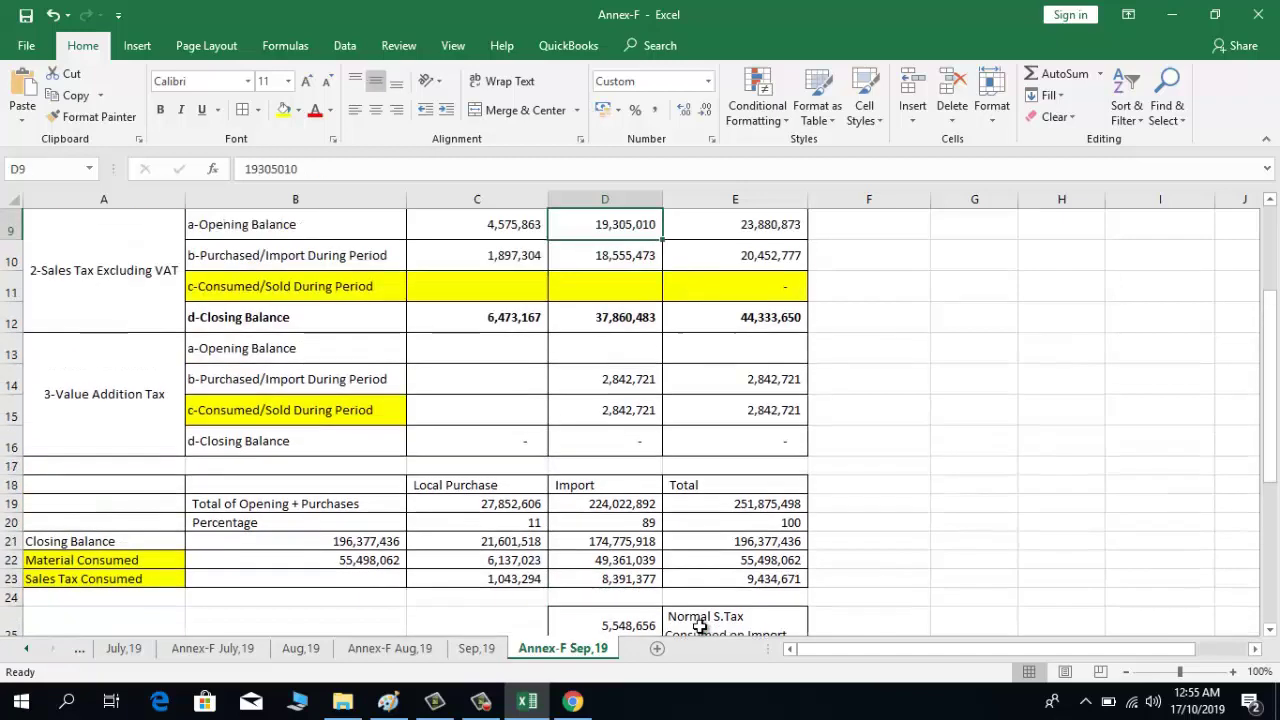
key("Down")
key("Down")
key("Down")
key("Down")
key("Down")
key("Down")
key("Down")
key("Down")
key("Down")
key("Down")
key("Down")
key("Down")
key("Down")
key("Down")
key("Down")
key("Down")
key("Down")
key("Down")
key("Down")
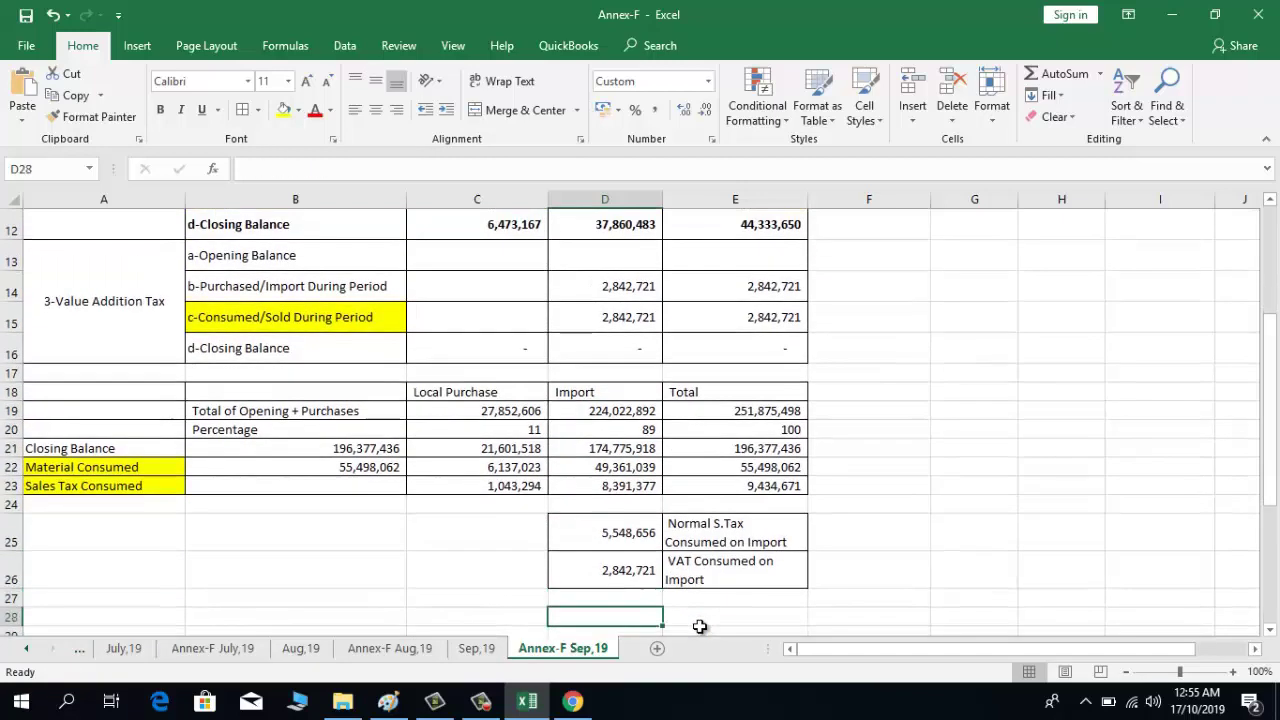
key("Up")
key("Up")
key("Up")
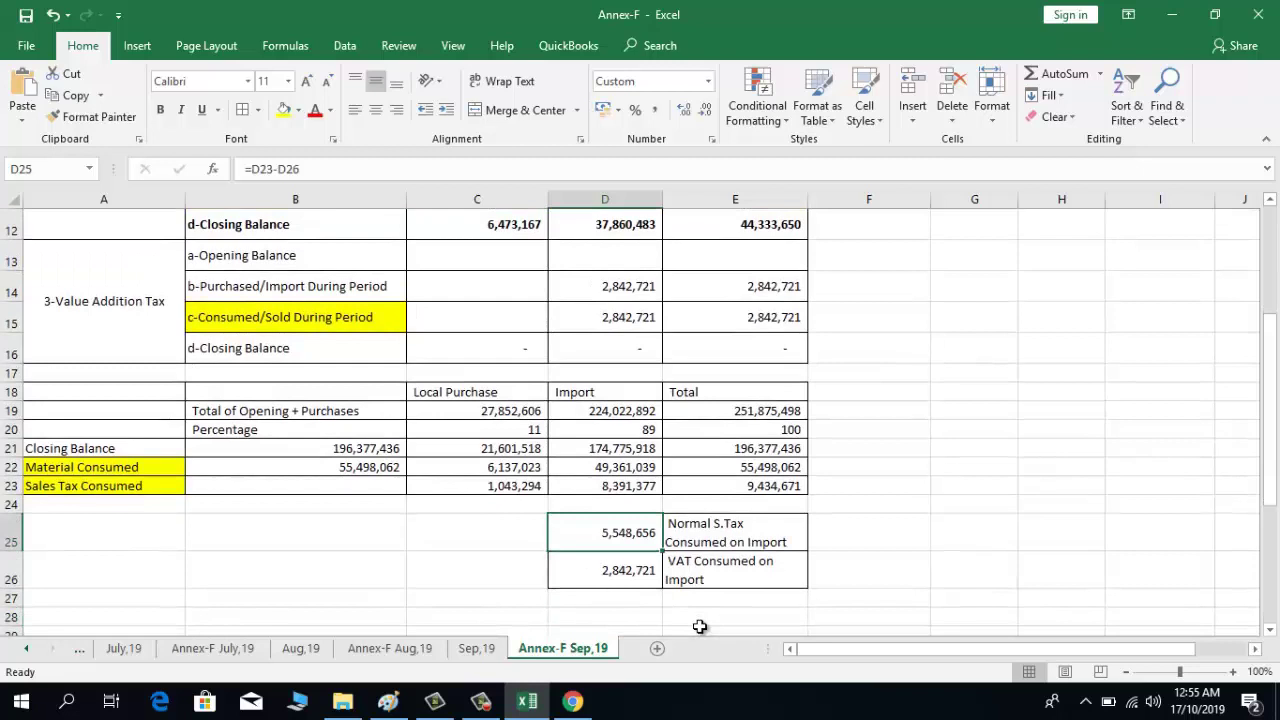
Check the value addition tax consumed in D15 and the sum of D25:D26 against the import consumption formulas in D23 and D22
left_click(600, 328)
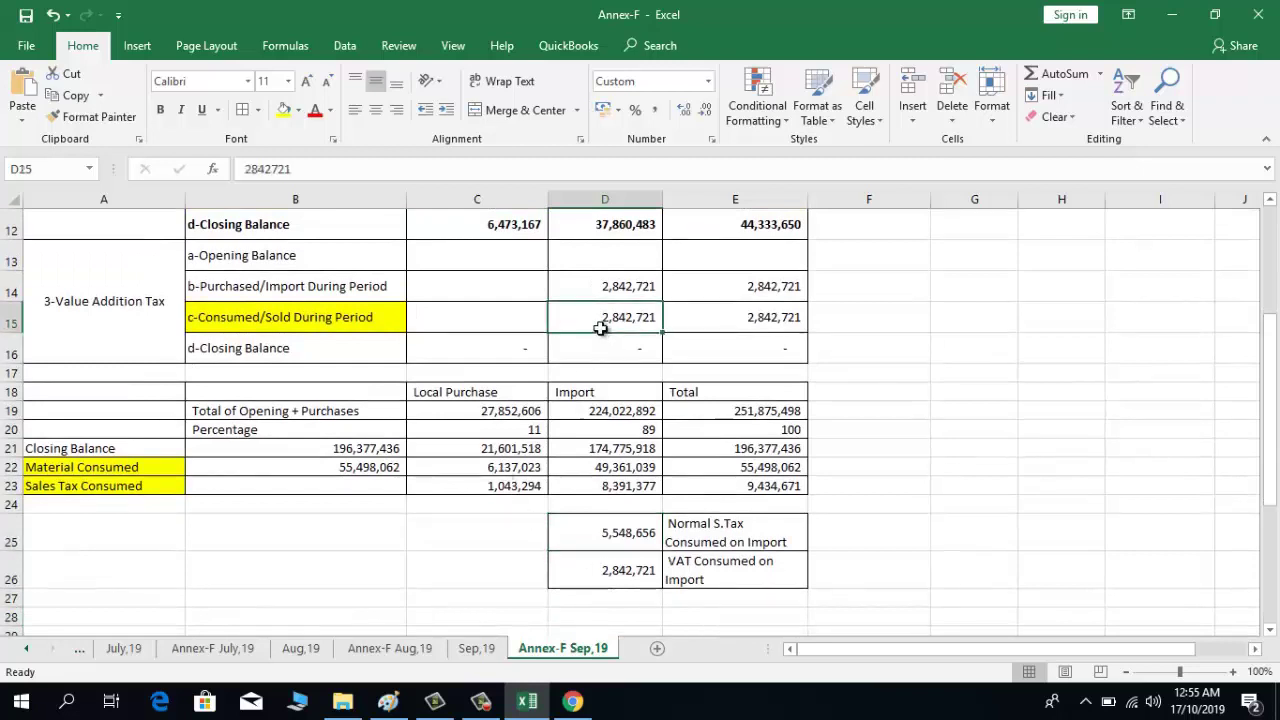
left_click_drag(596, 530, 591, 557)
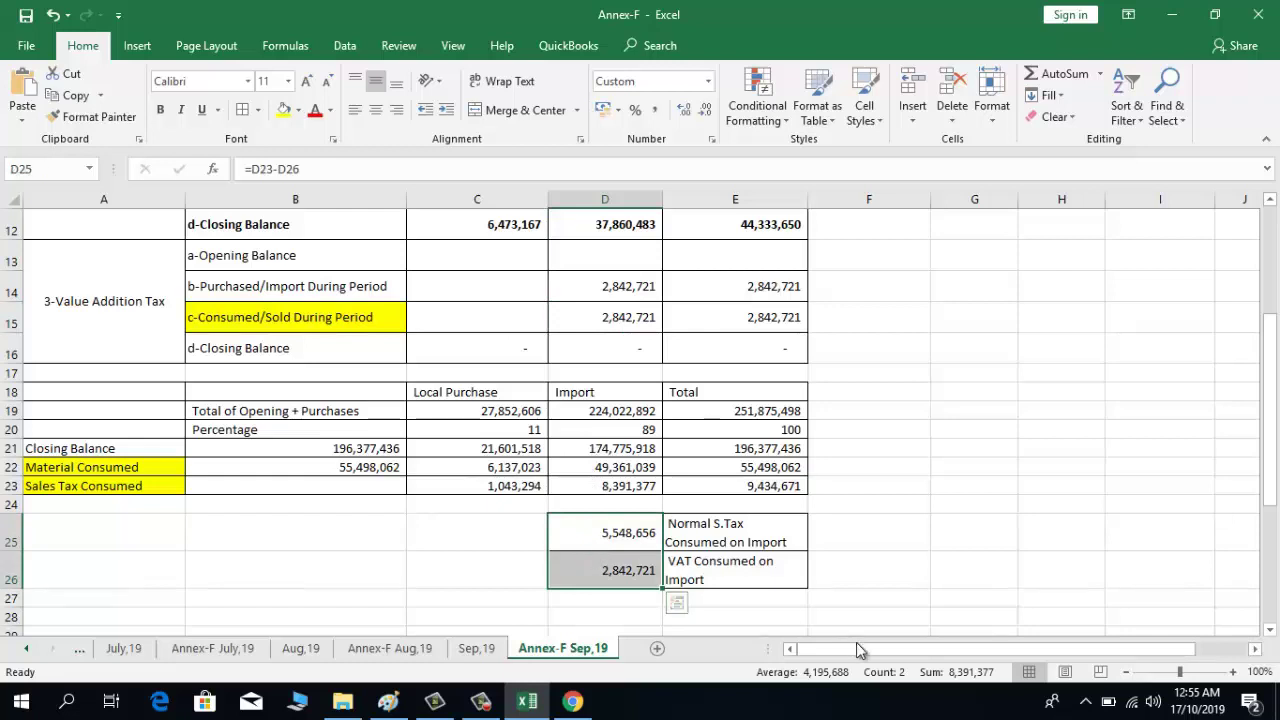
left_click(579, 484)
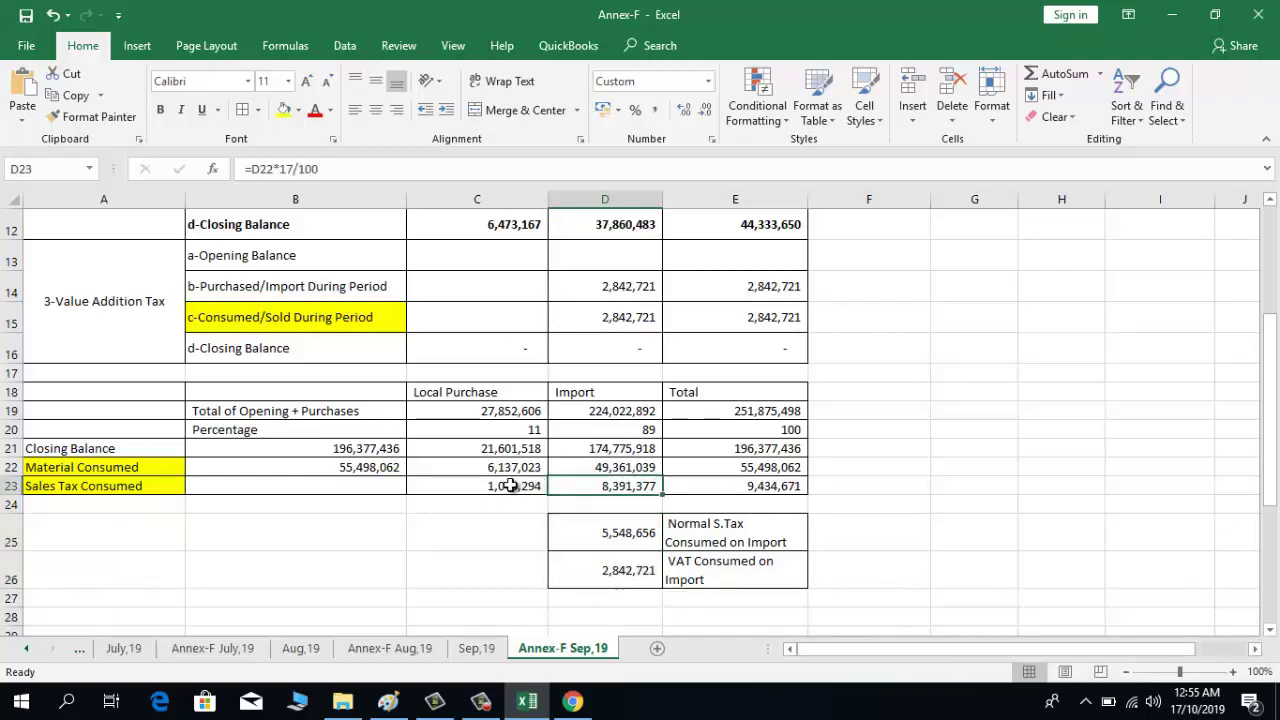
left_click(577, 474)
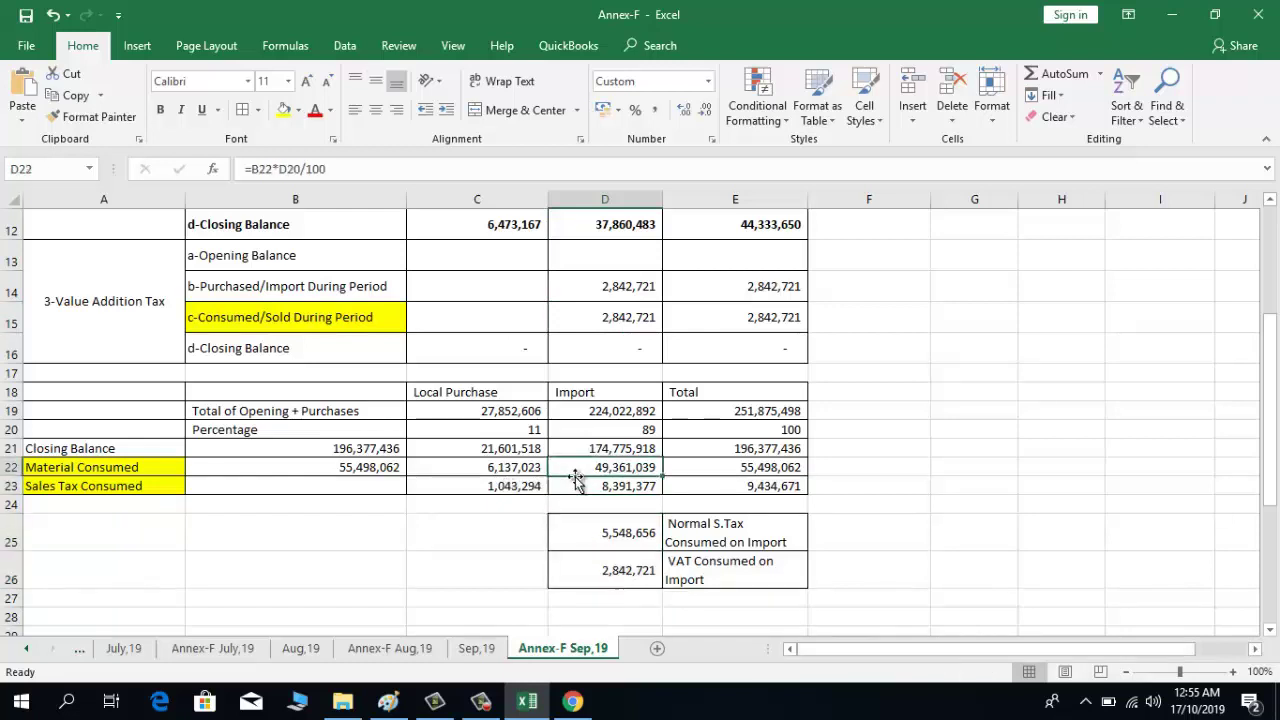
Link the import sales tax consumed in D11 to the normal sales tax consumed on import with the formula =D25
double_click(606, 533)
key("ctrl+Home")
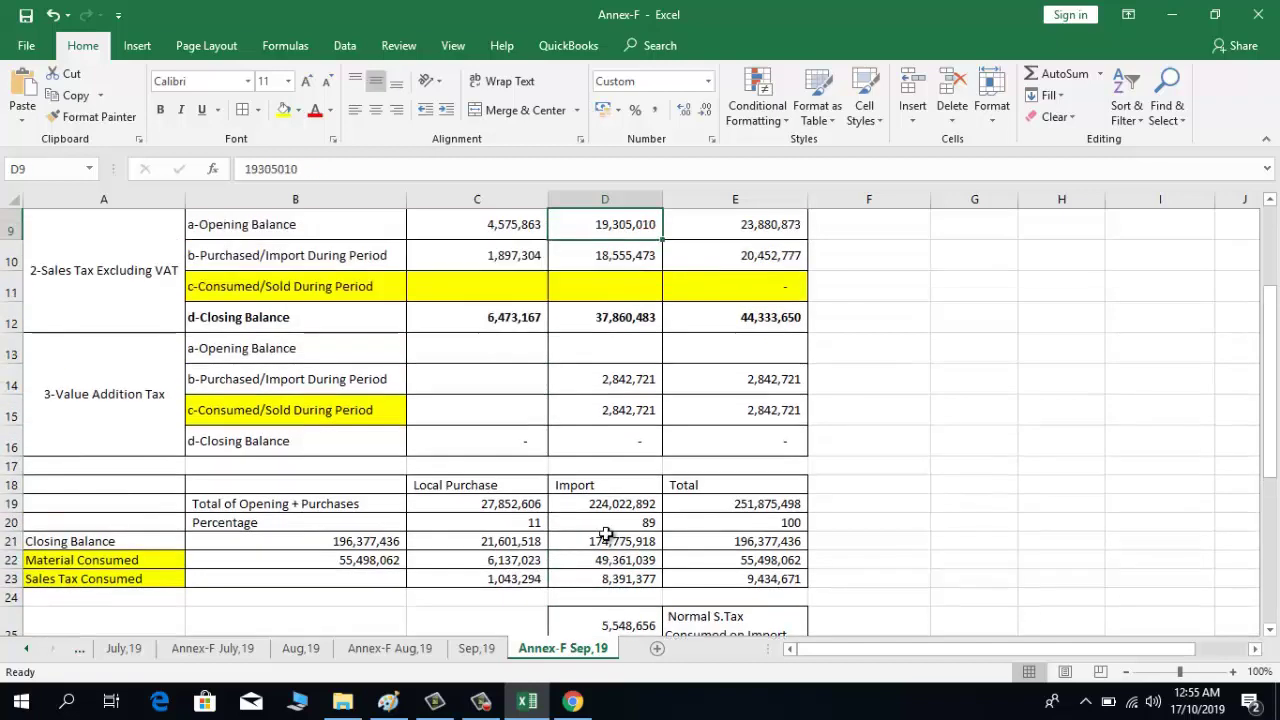
key("Down")
key("Right")
key("Right")
key("Down")
key("Down")
key("Down")
key("Down")
key("Down")
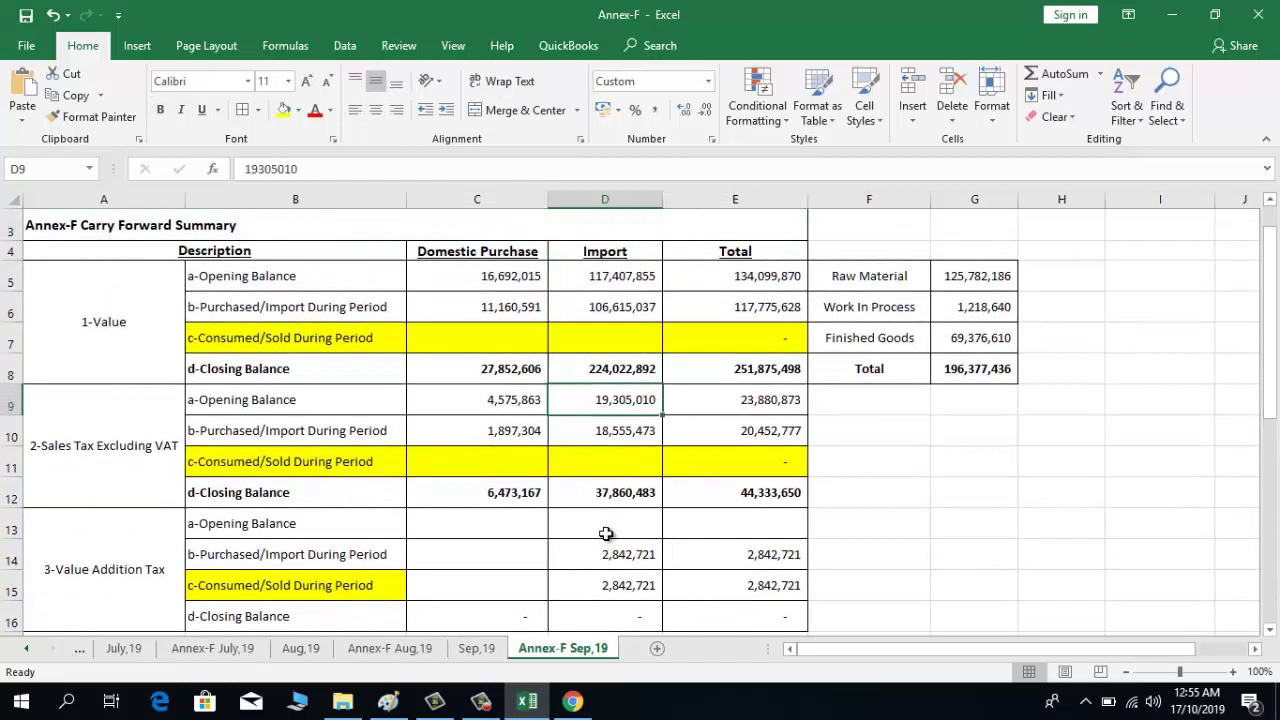
key("Down")
key("Down")
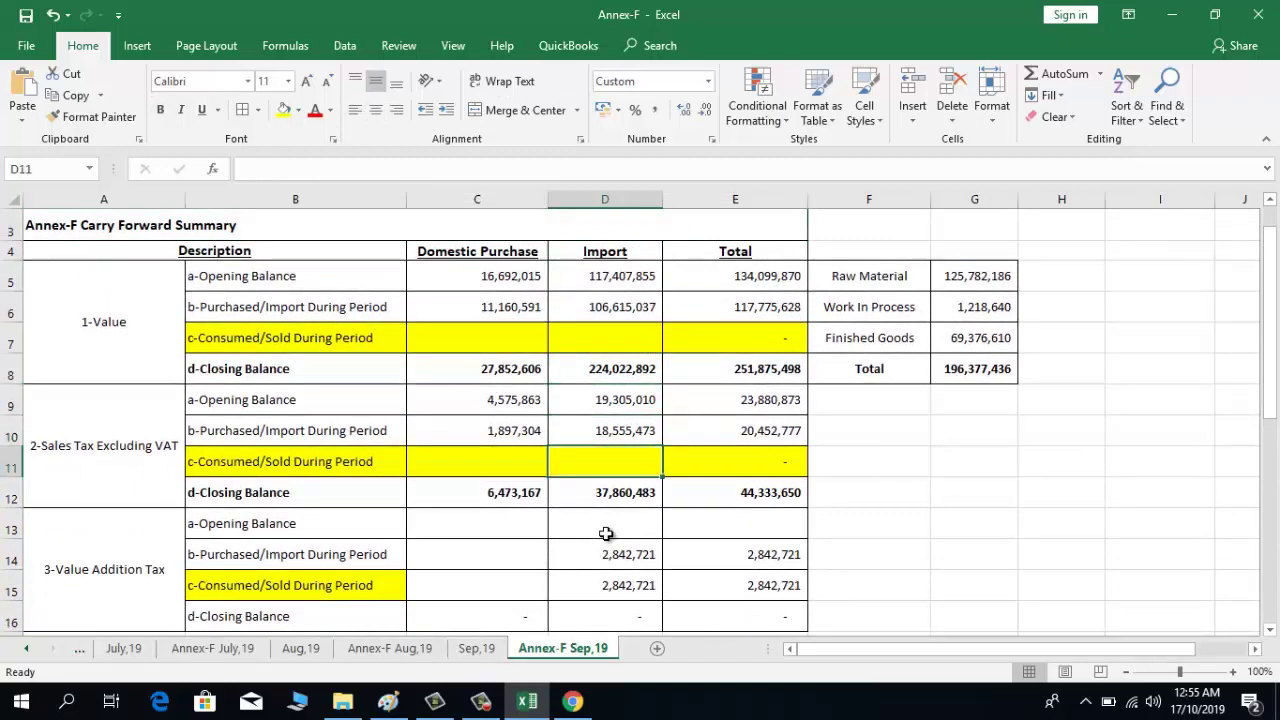
type("=")
key("Down")
key("Down")
key("Down")
key("Down")
key("Down")
key("Down")
key("Down")
key("Down")
key("Down")
key("Down")
key("Down")
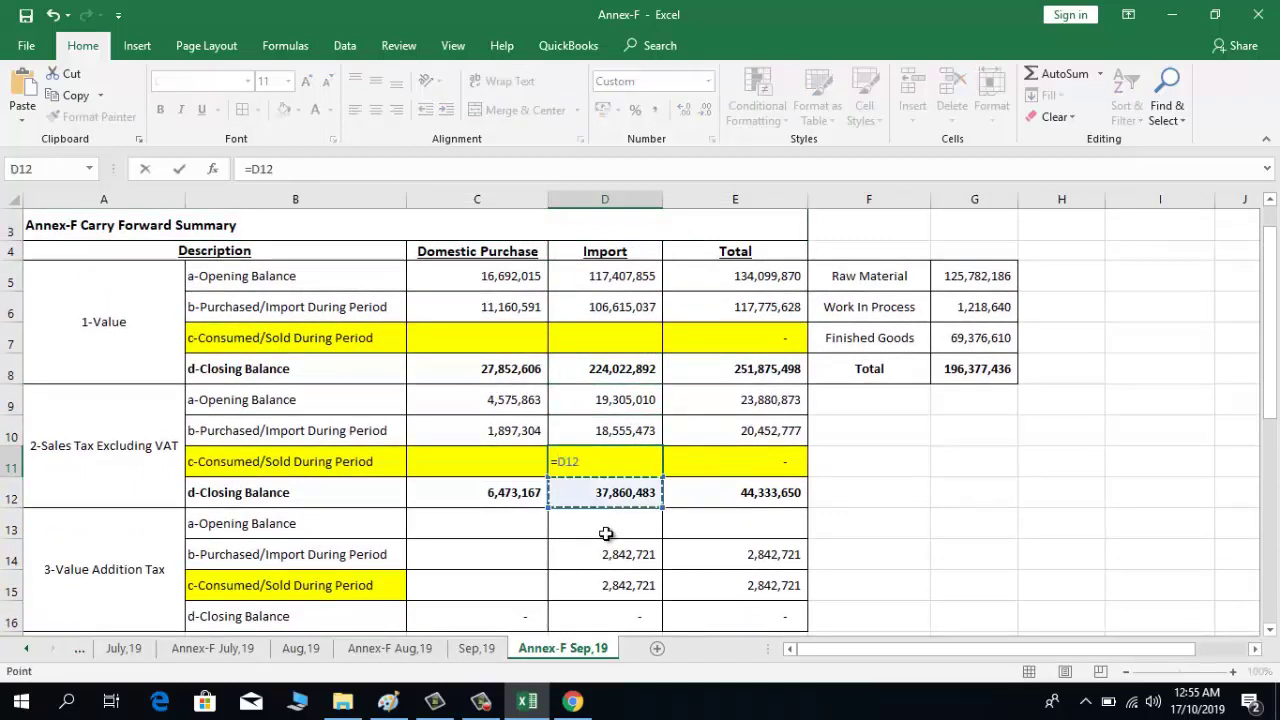
key("Down")
key("Down")
key("Down")
key("Down")
key("Down")
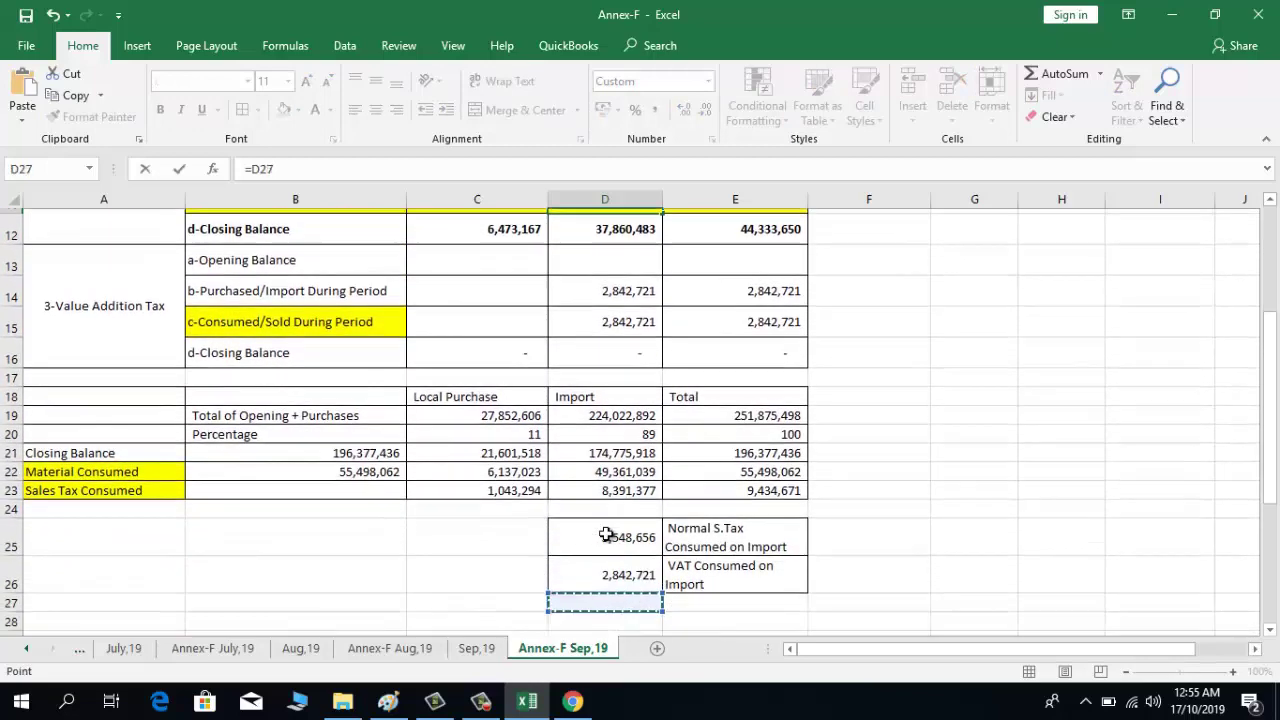
key("Up")
key("Up")
key("Up")
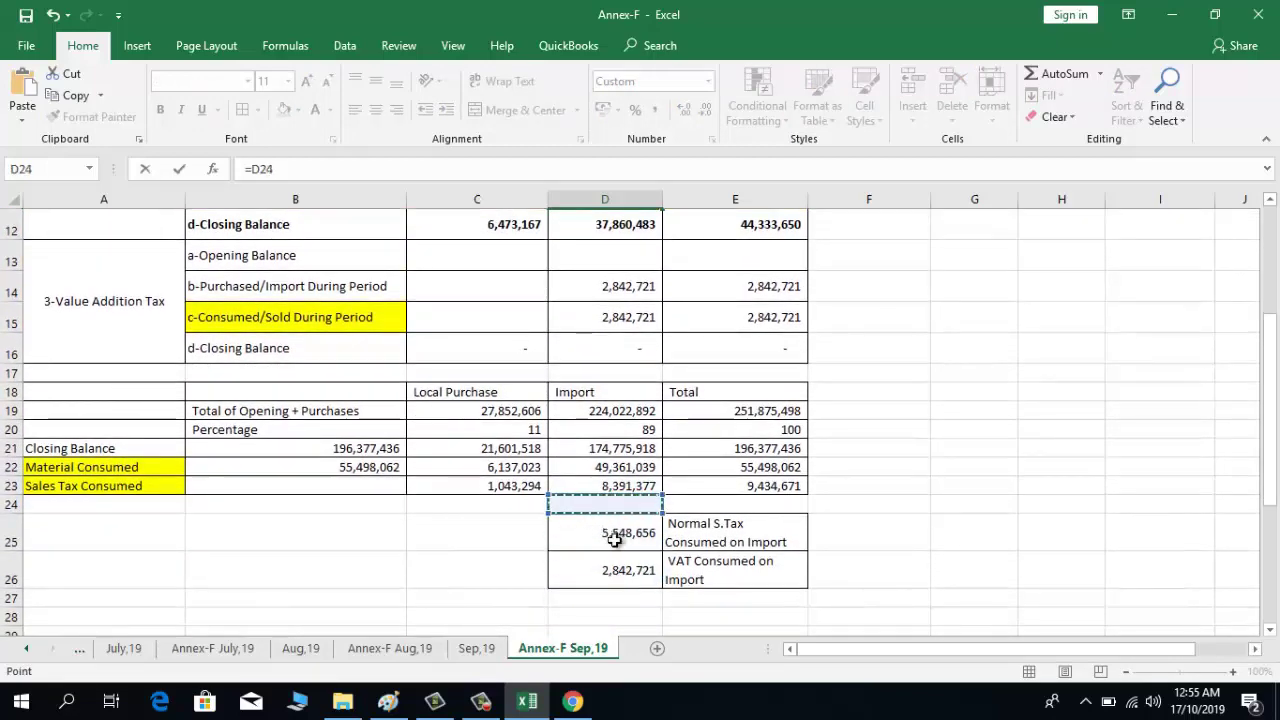
left_click(600, 538)
key("Return")
Link the domestic sales tax consumed in C11 to the local purchase sales tax consumed with the formula =C23
key("Up")
key("Up")
key("Up")
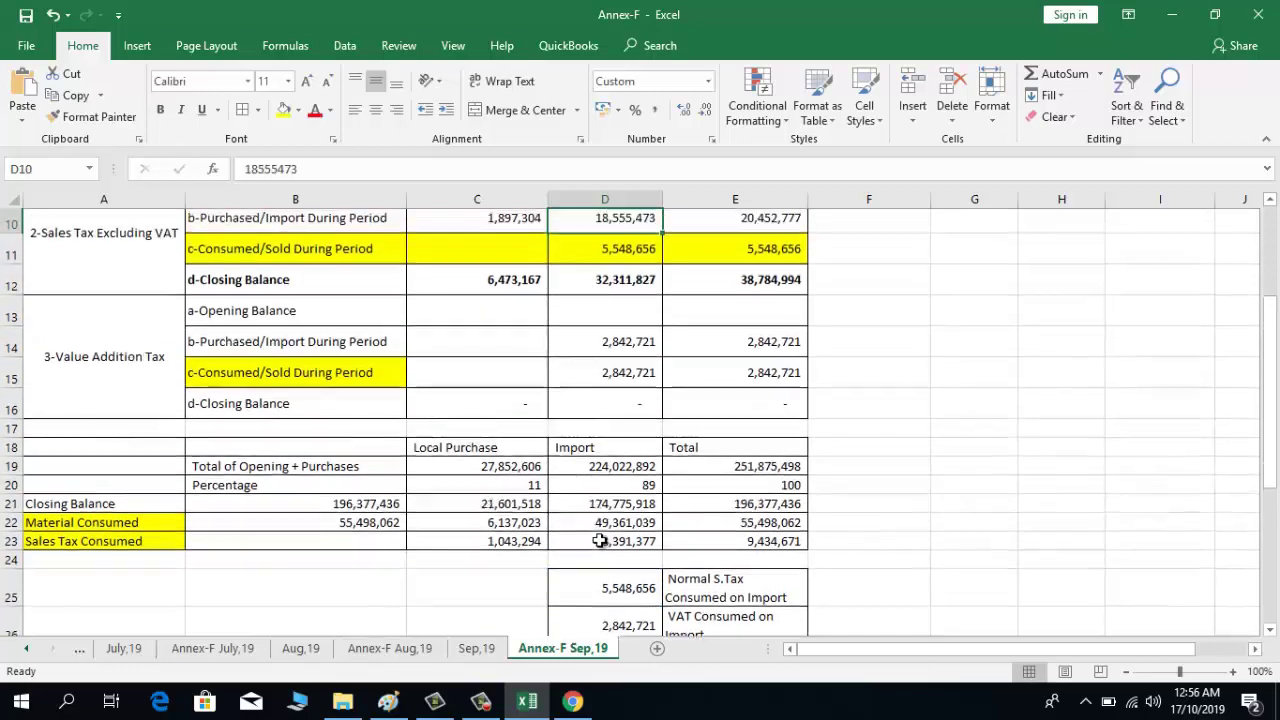
key("Down")
key("Down")
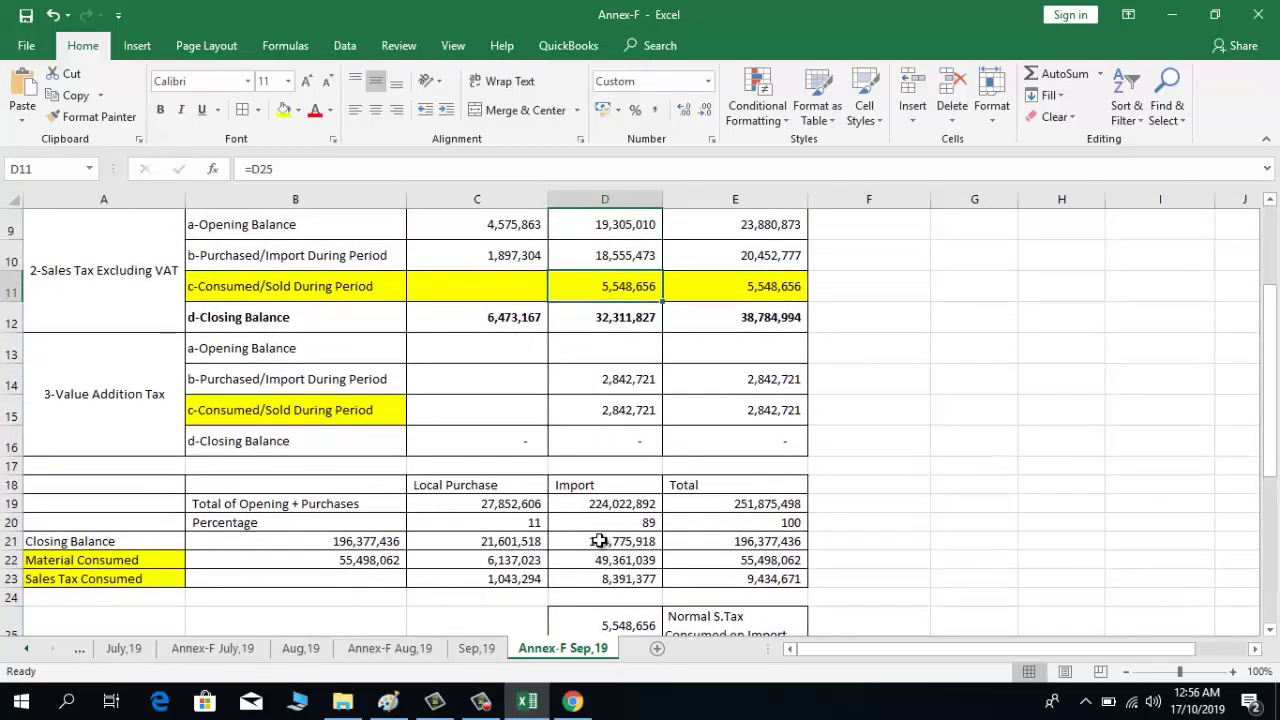
key("Left")
type("=")
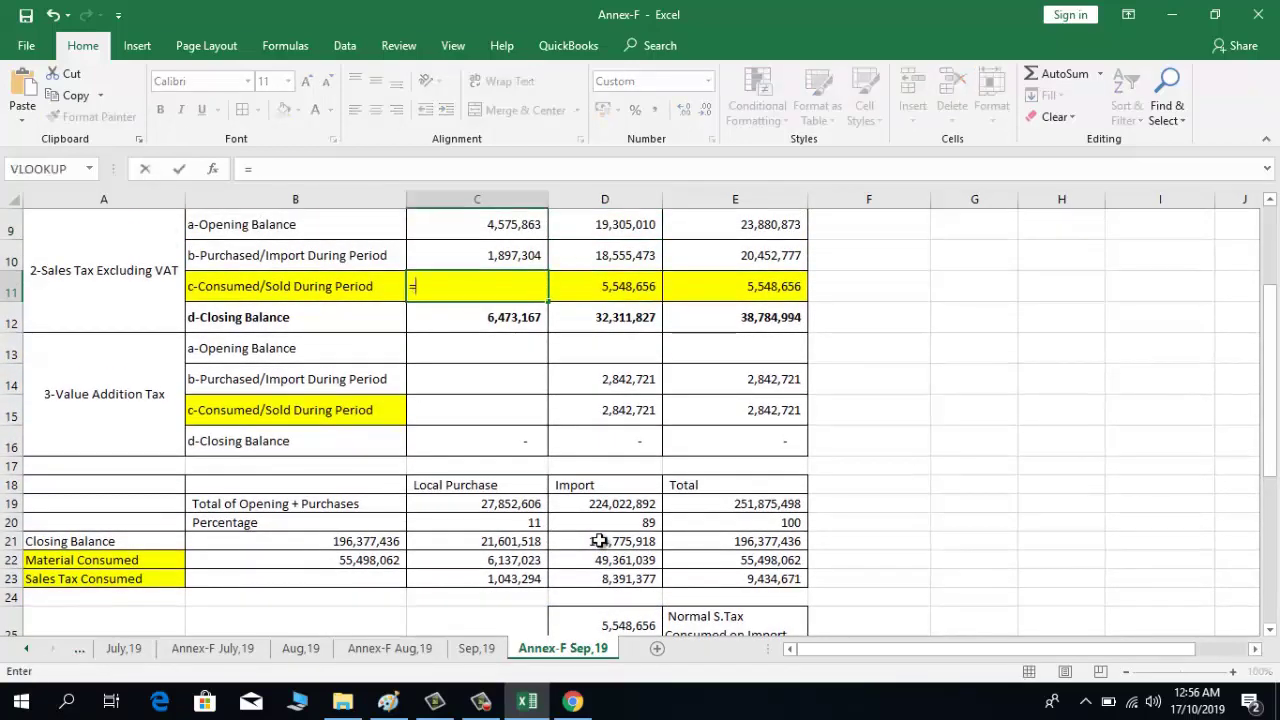
key("Down")
key("Down")
key("Down")
key("Down")
key("Down")
key("Down")
key("Down")
key("Down")
key("Down")
key("Down")
key("Down")
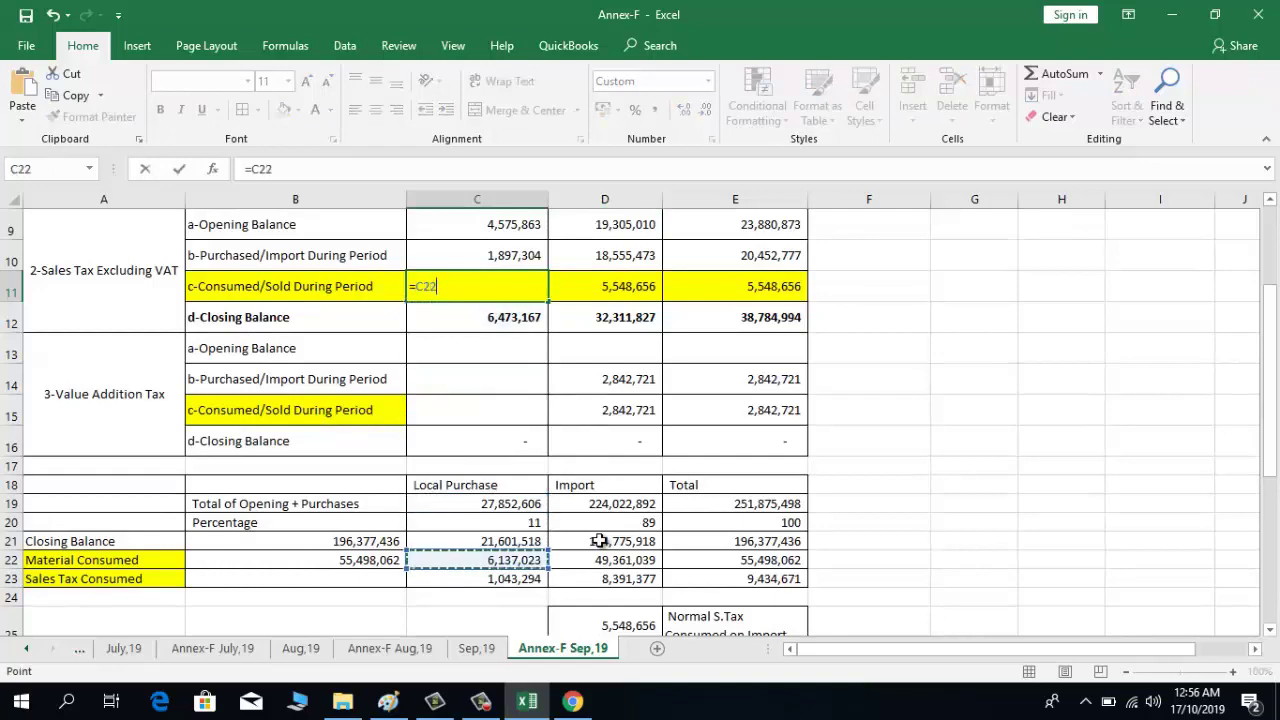
key("Down")
key("Return")
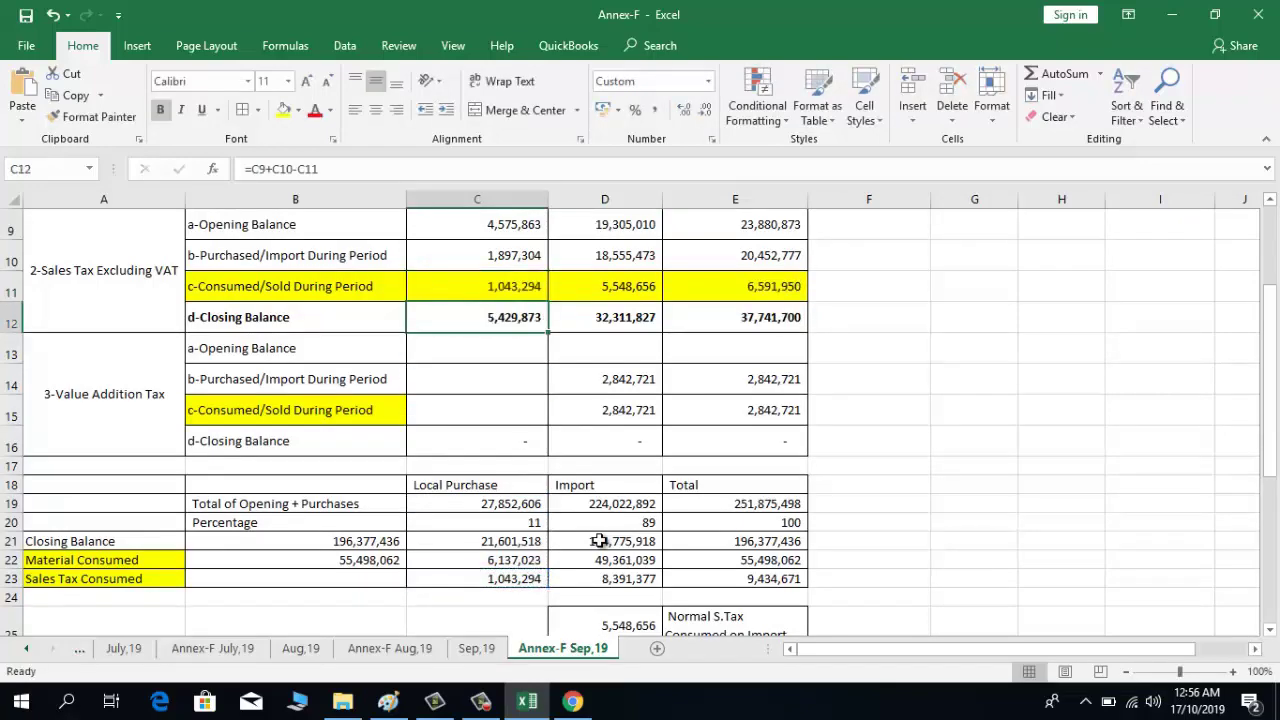
Link the domestic value consumed in C7 to the local purchase material consumed with the formula =C22
key("Up")
key("Up")
key("Up")
key("Up")
key("Up")
key("Up")
key("Up")
key("Up")
key("Up")
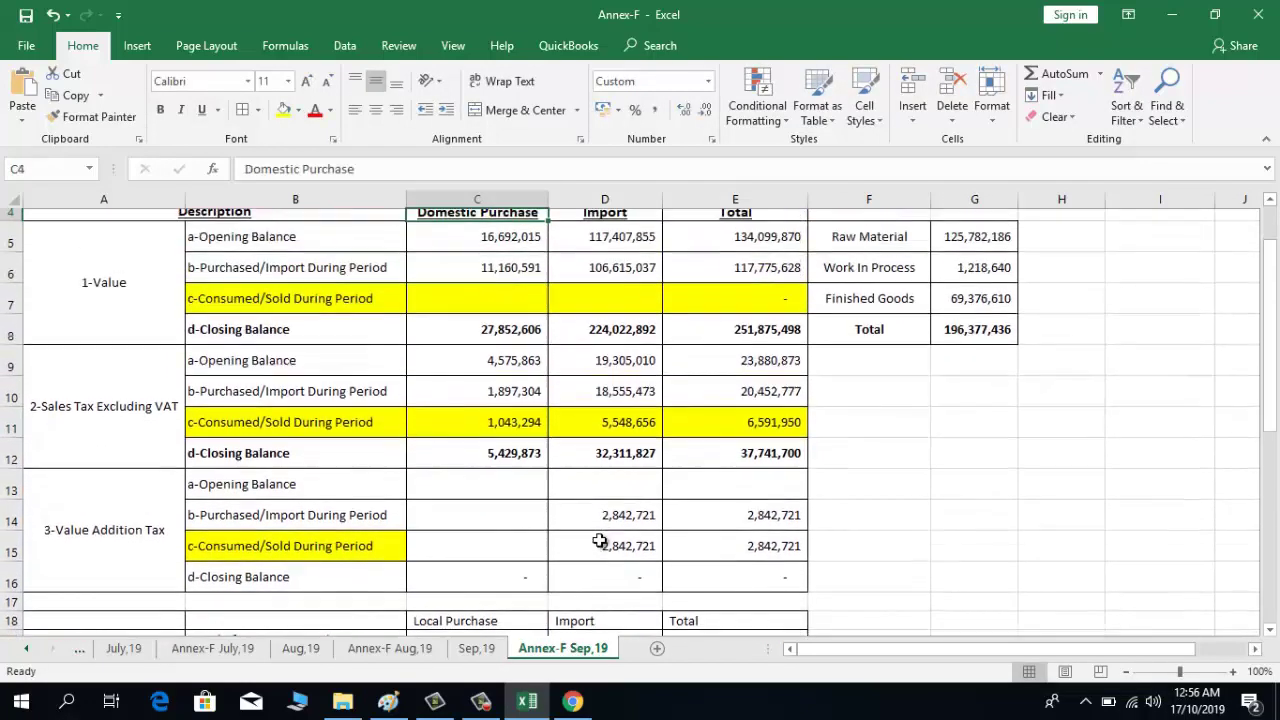
key("Down")
key("Down")
key("Down")
key("Down")
key("Down")
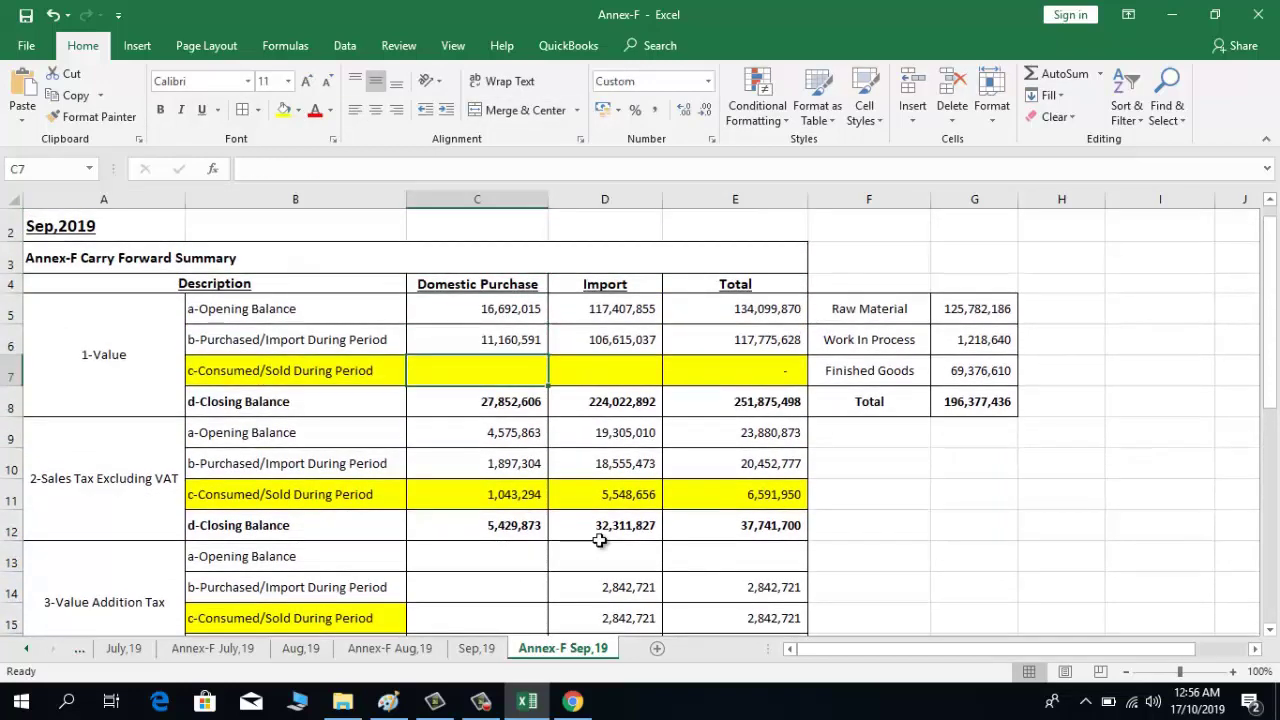
type("=")
key("Down")
key("Down")
key("Down")
key("Down")
key("Down")
key("Down")
key("Down")
key("Down")
key("Down")
key("Down")
key("Down")
key("Down")
key("Down")
key("Down")
key("Down")
key("Down")
key("Down")
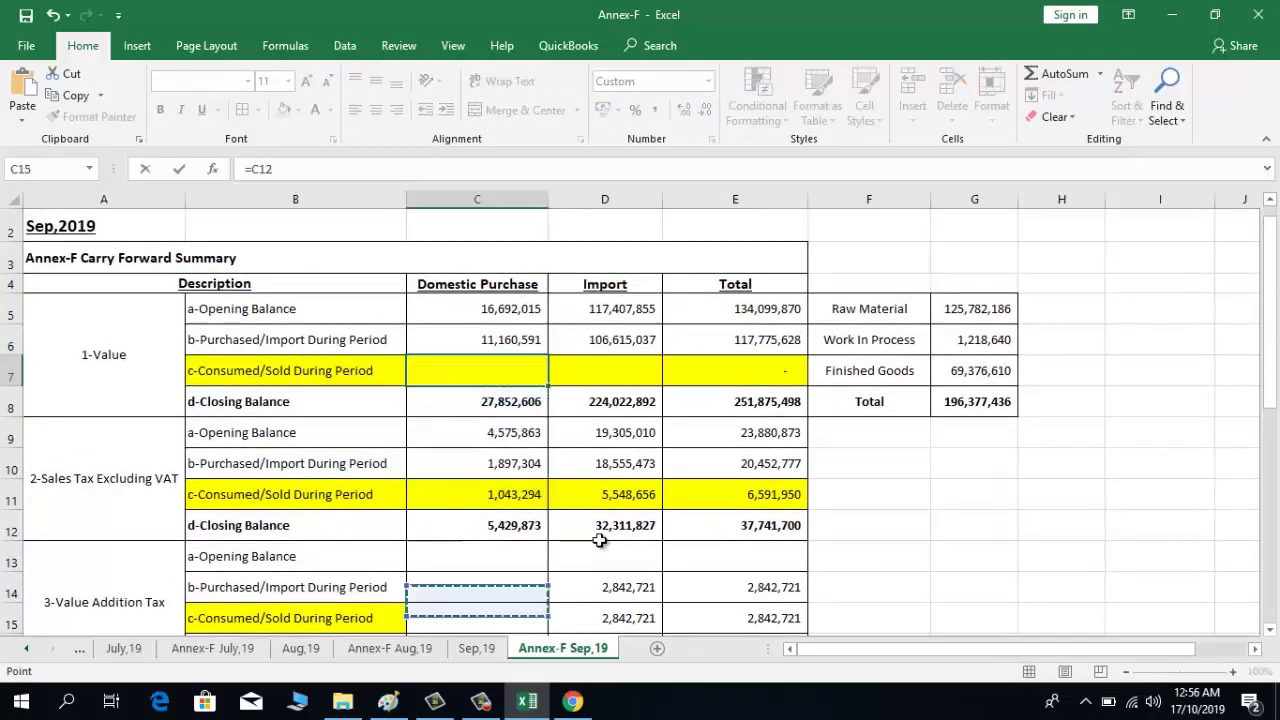
key("Down")
key("Down")
key("Up")
key("Up")
key("Up")
key("Up")
key("Up")
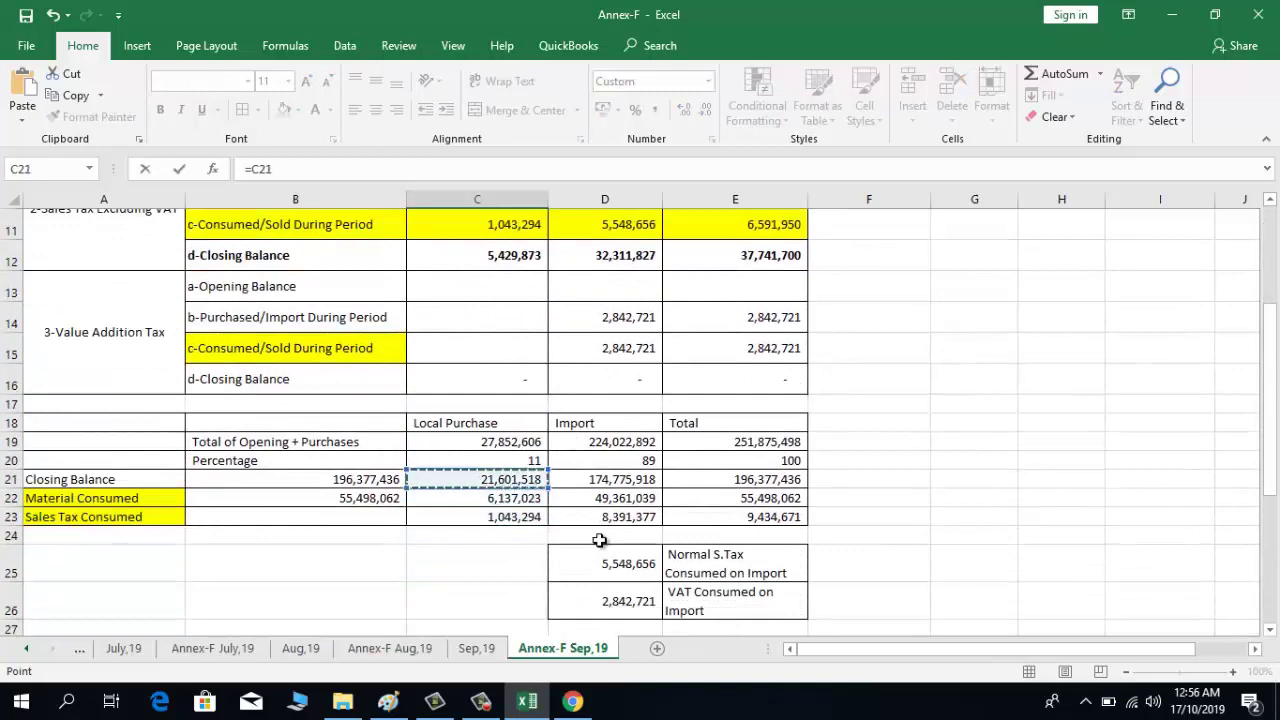
key("Left")
key("Left")
key("Down")
key("Right")
key("Right")
key("Right")
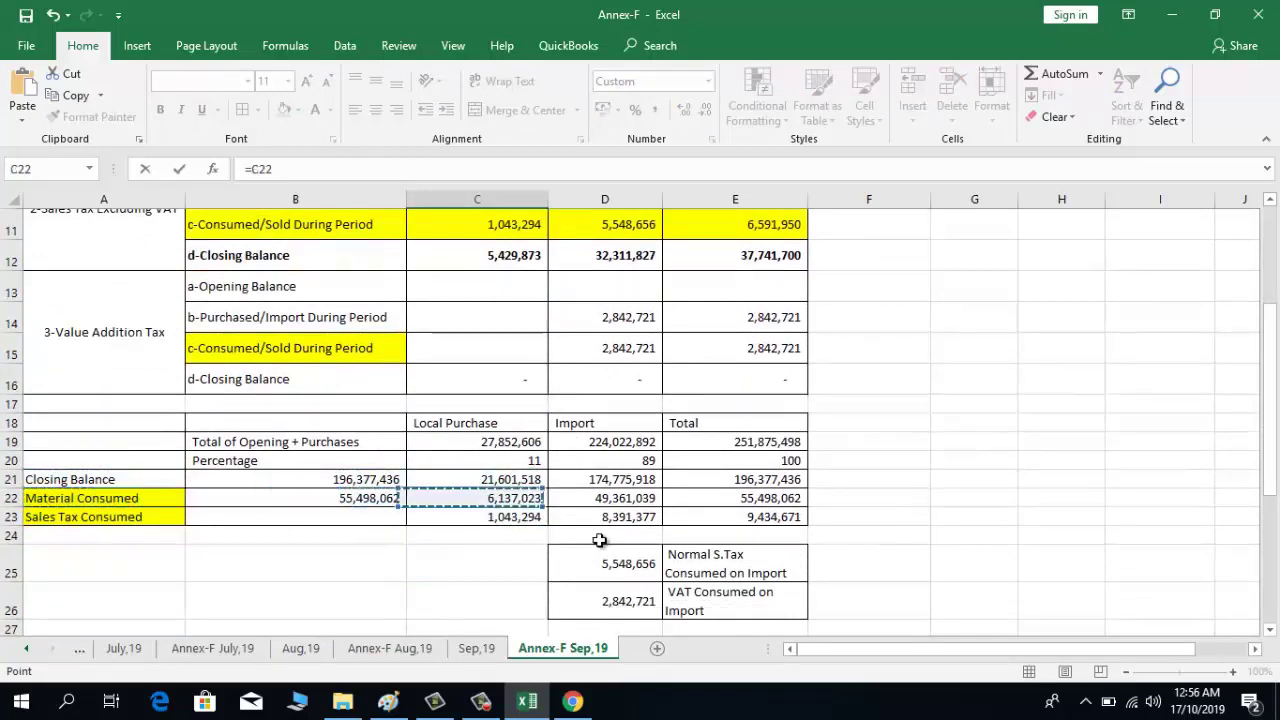
key("Left")
key("Return")
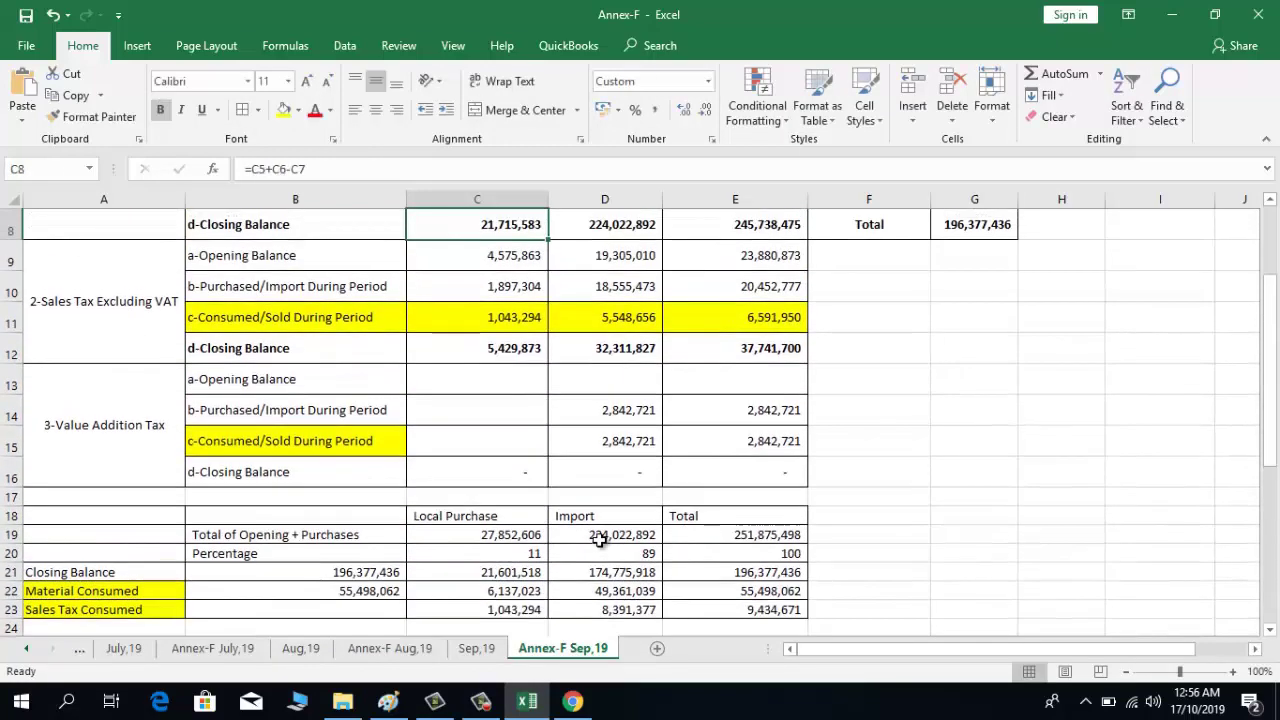
Link the import value consumed in D7 to the import material consumed with the formula =D22
key("Up")
key("Up")
key("Down")
key("Right")
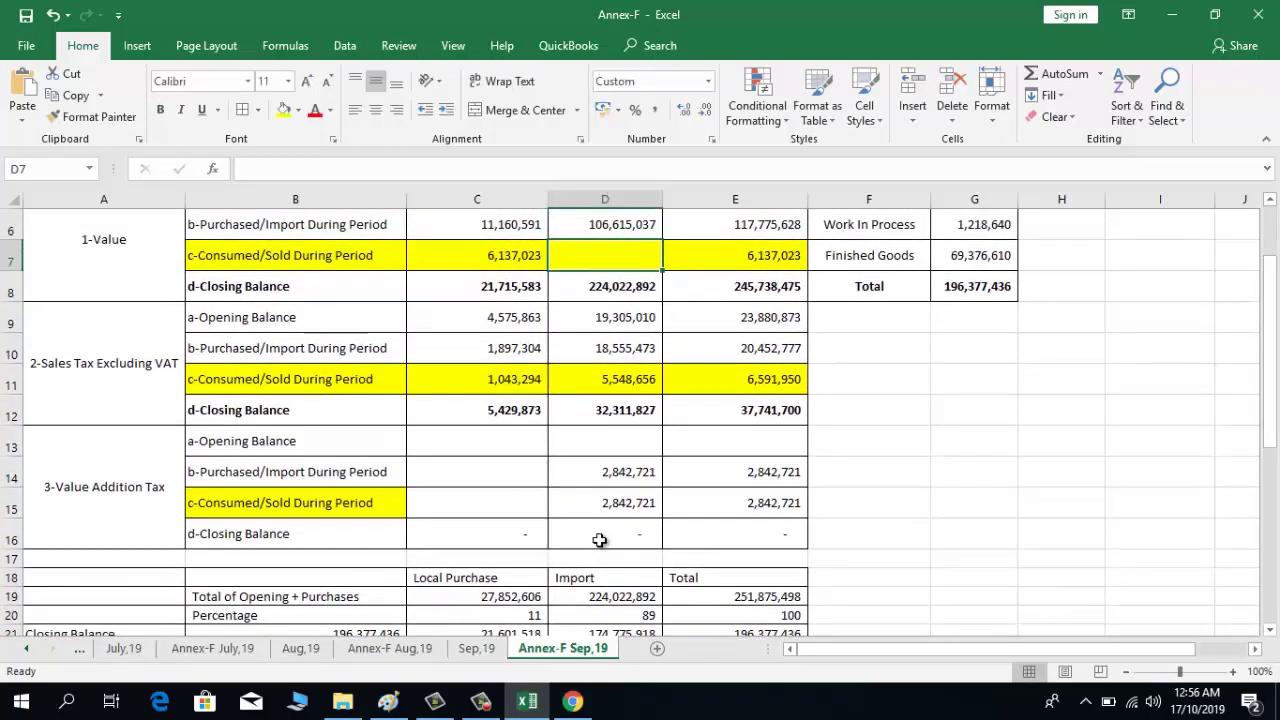
type("=")
key("Down")
key("Down")
key("Down")
key("Down")
key("Down")
key("Down")
key("Down")
key("Down")
key("Down")
key("Down")
key("Down")
key("Down")
key("Down")
key("Down")
key("Down")
key("Down")
key("Down")
key("Down")
key("Down")
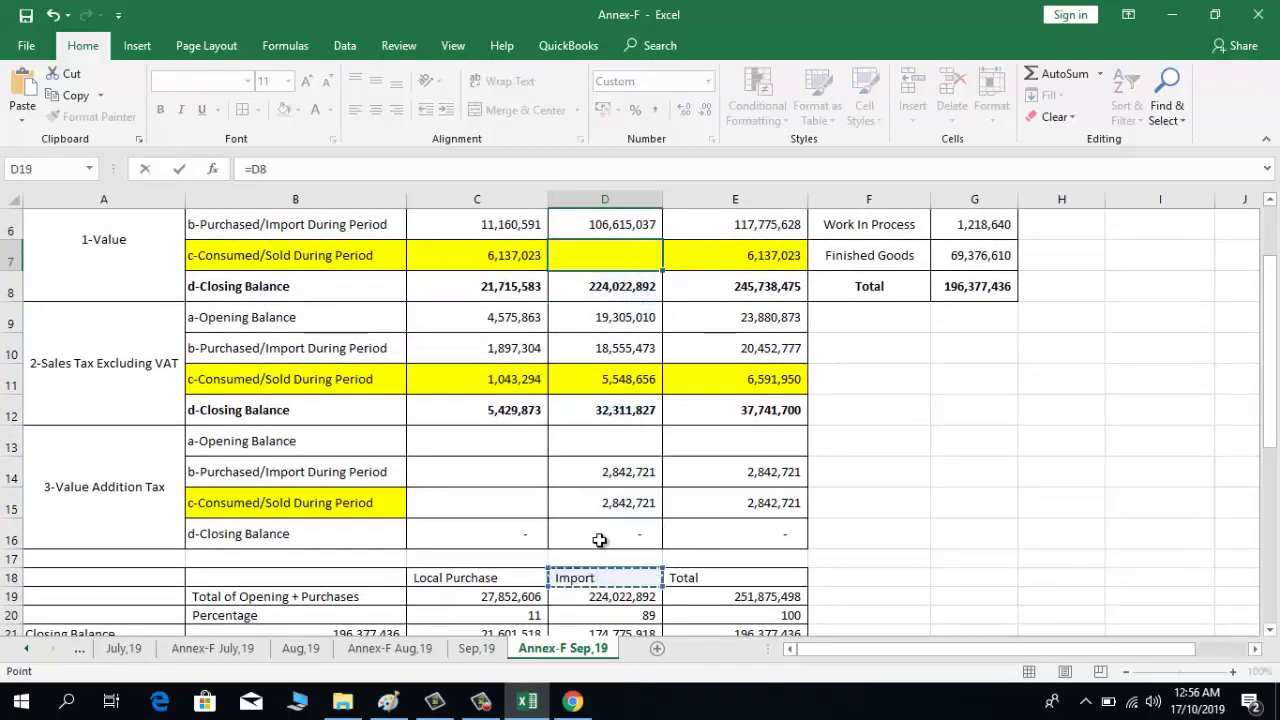
key("Up")
key("Up")
key("Up")
key("Up")
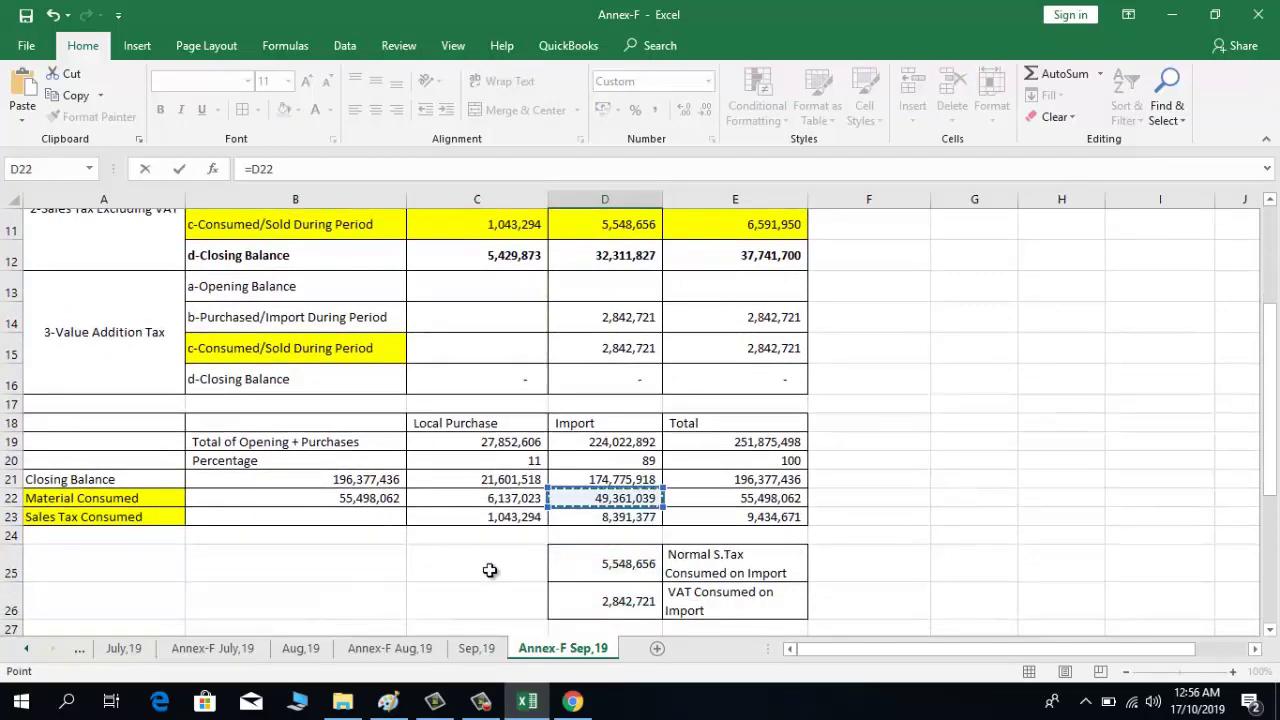
key("Return")
Compare the total value closing balance in E8 with the stock total in G8
key("Up")
key("Up")
key("Up")
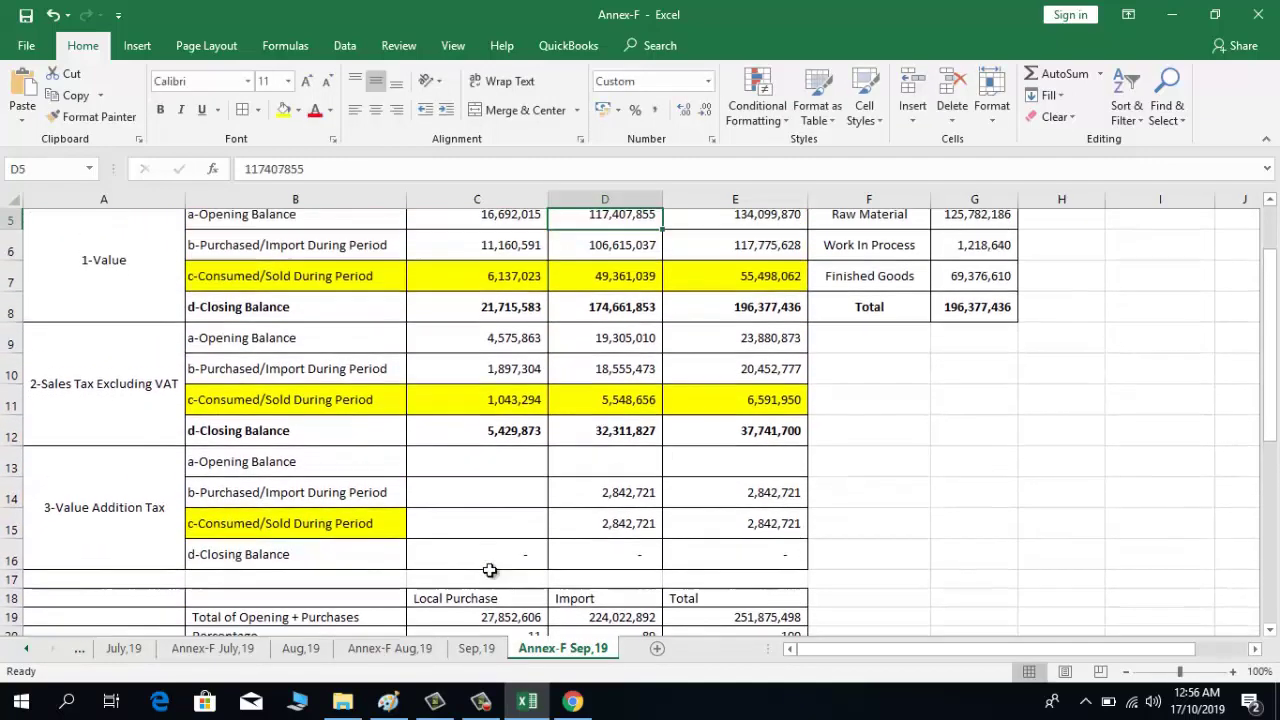
key("Down")
key("Down")
key("Down")
key("Down")
key("Right")
key("Up")
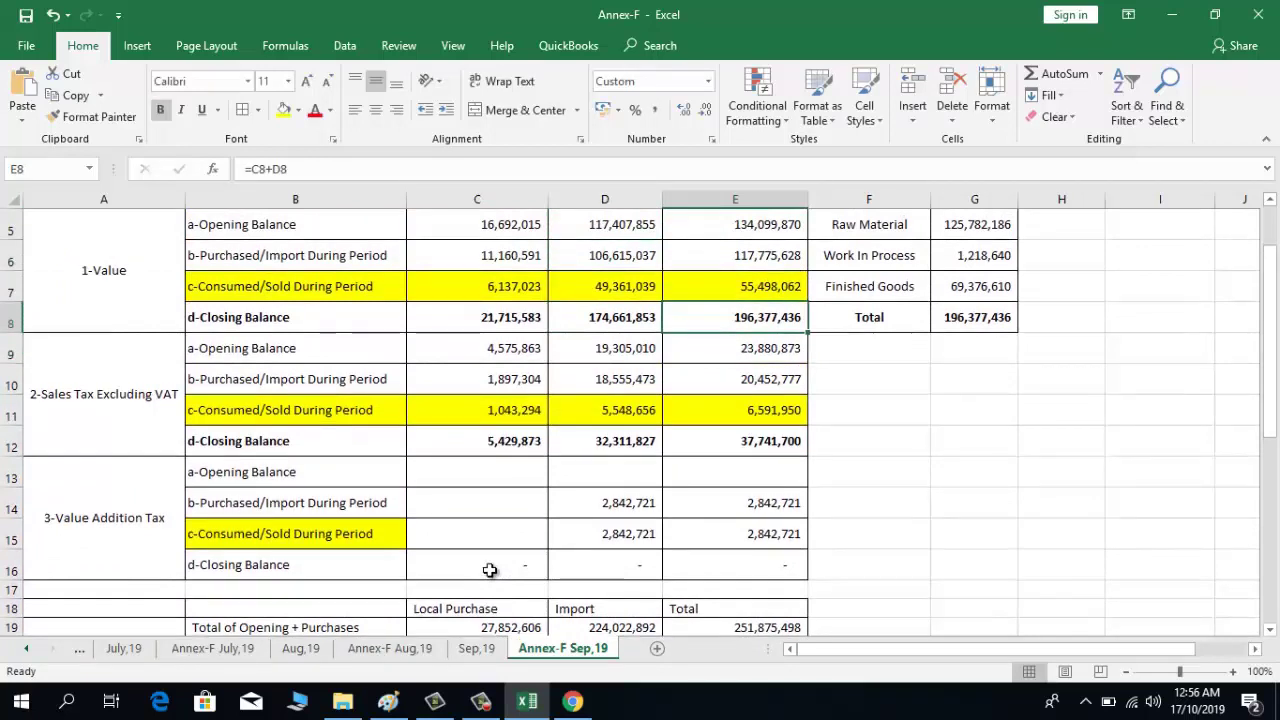
key("Right")
key("Right")
key("Left")
key("Left")
key("Up")
key("Down")
key("Right")
key("Right")
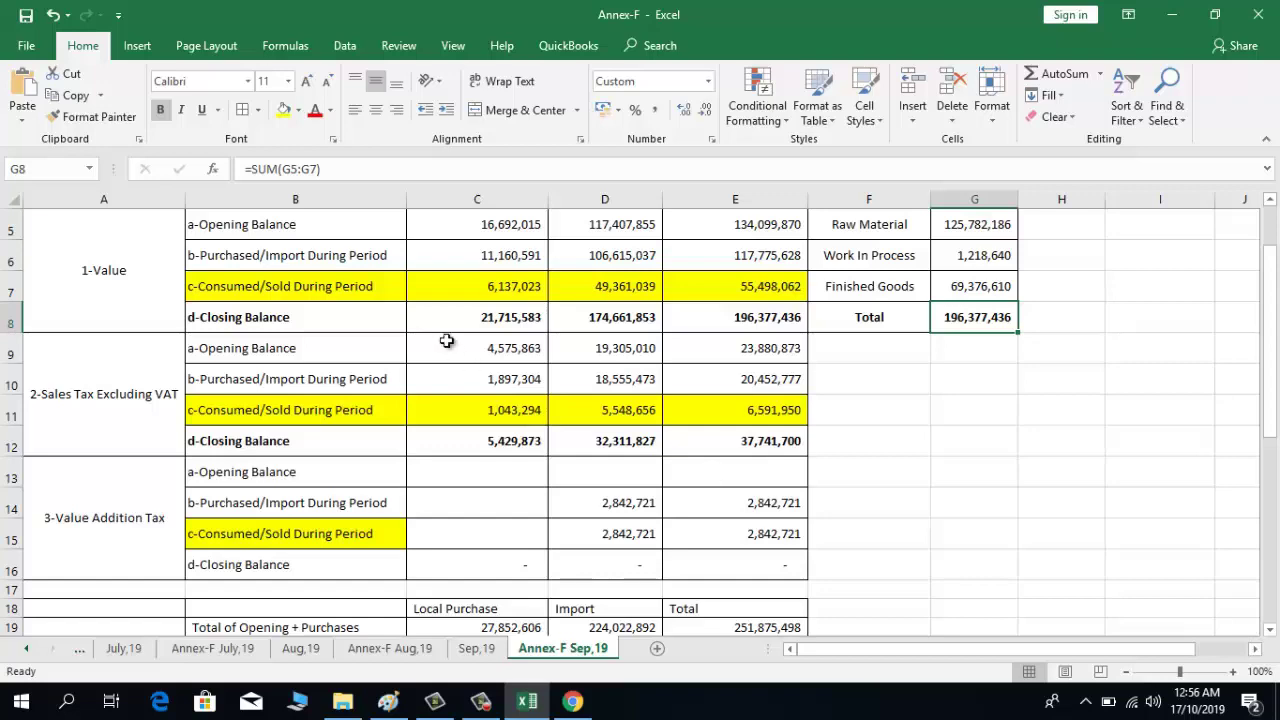
Copy the domestic value consumed from C7 into the eFBR Annex-F form in Chrome, entering 6,137,023 as consumed under Domestic Purchases
left_click(572, 701)
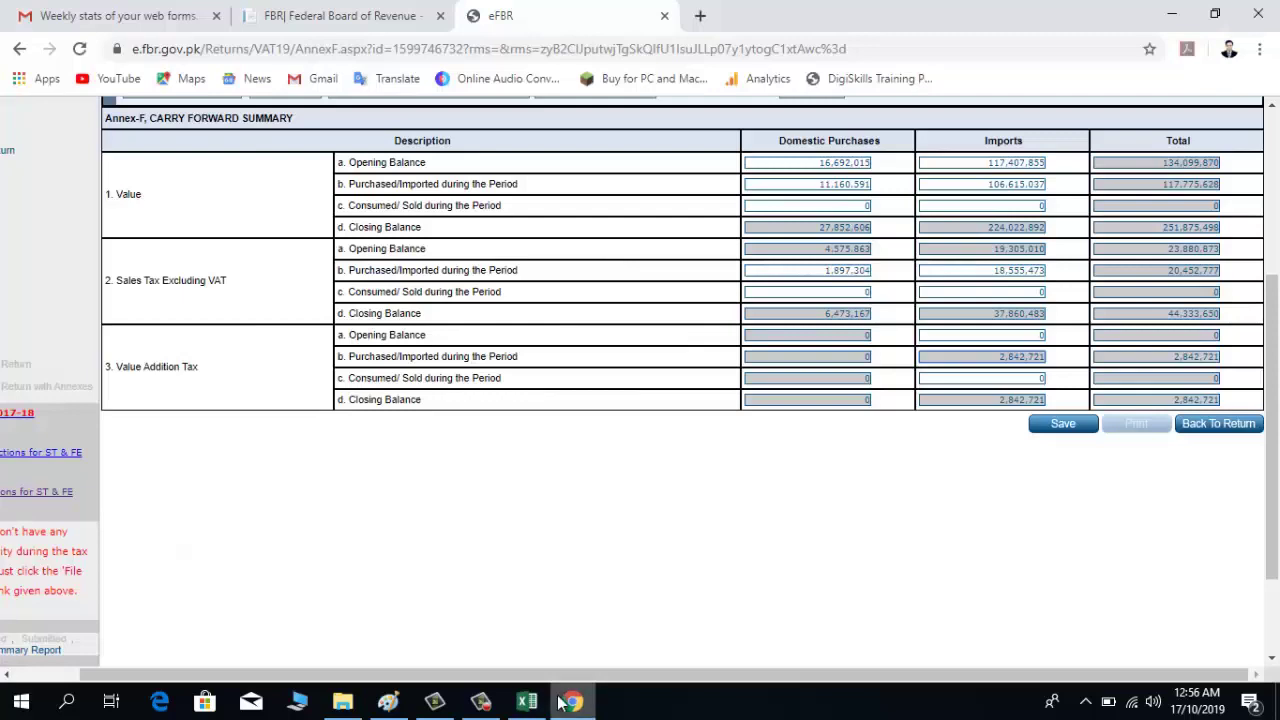
left_click(528, 703)
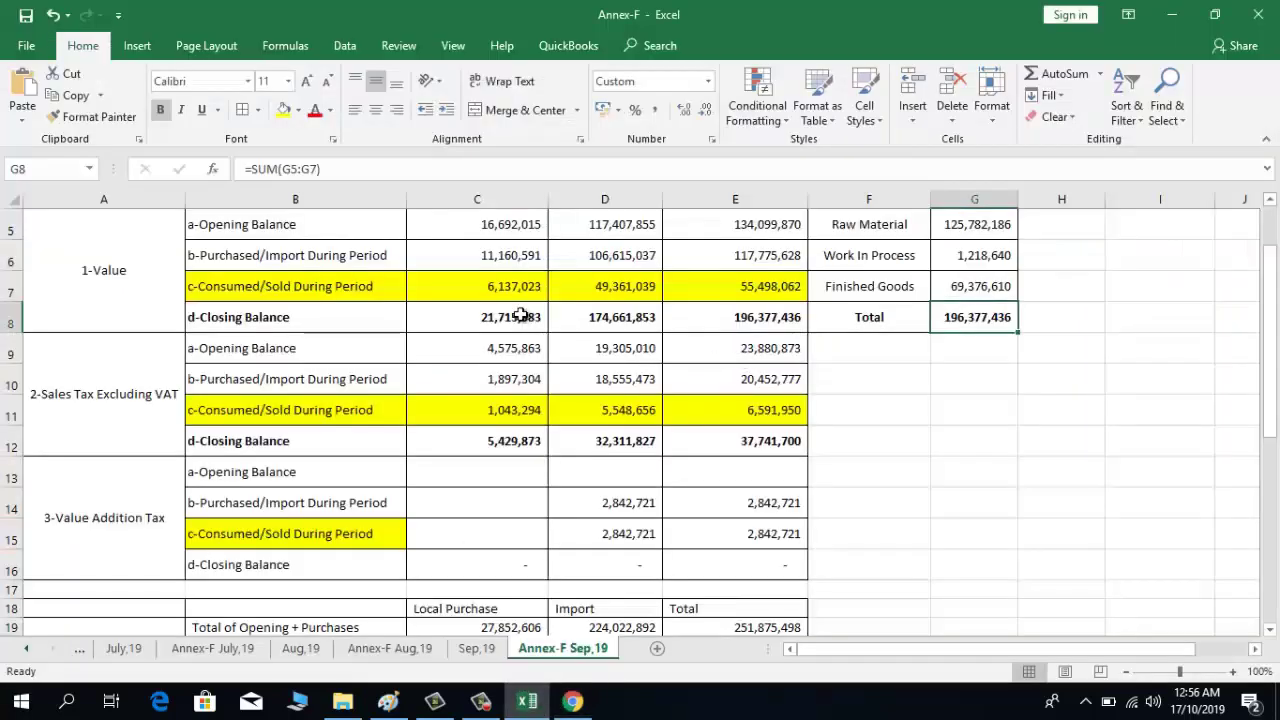
left_click(492, 287)
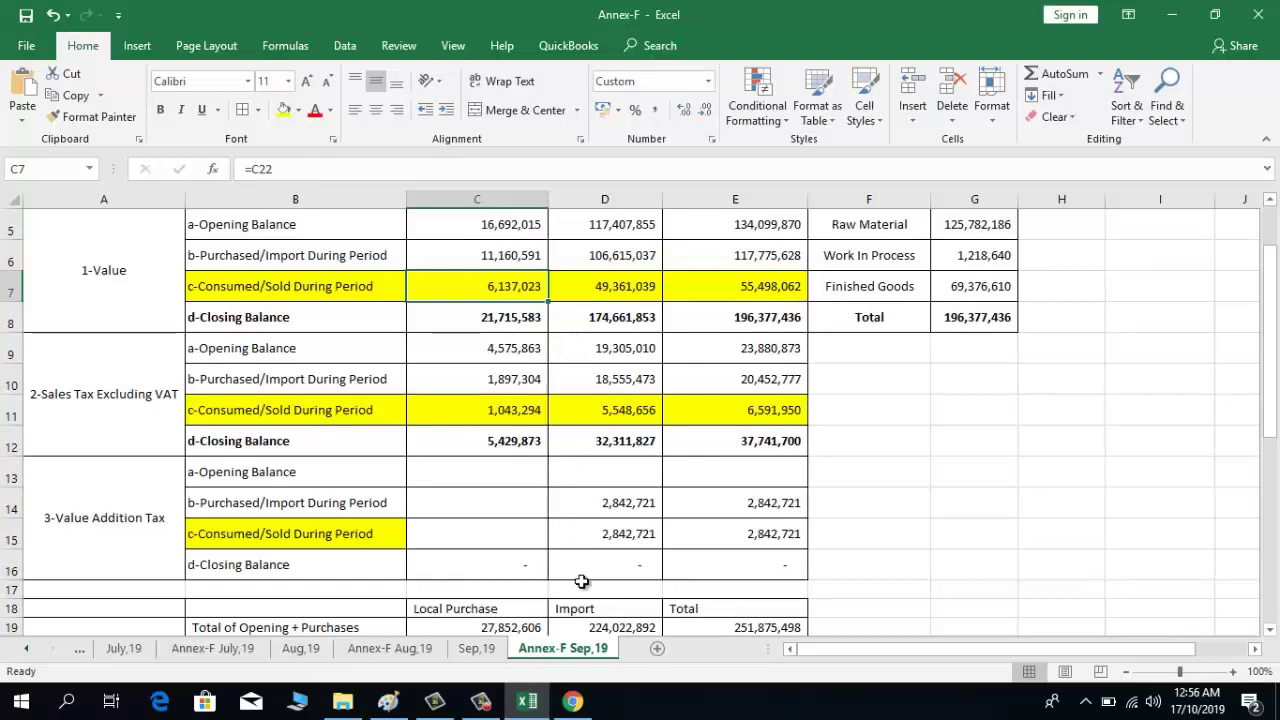
left_click(573, 703)
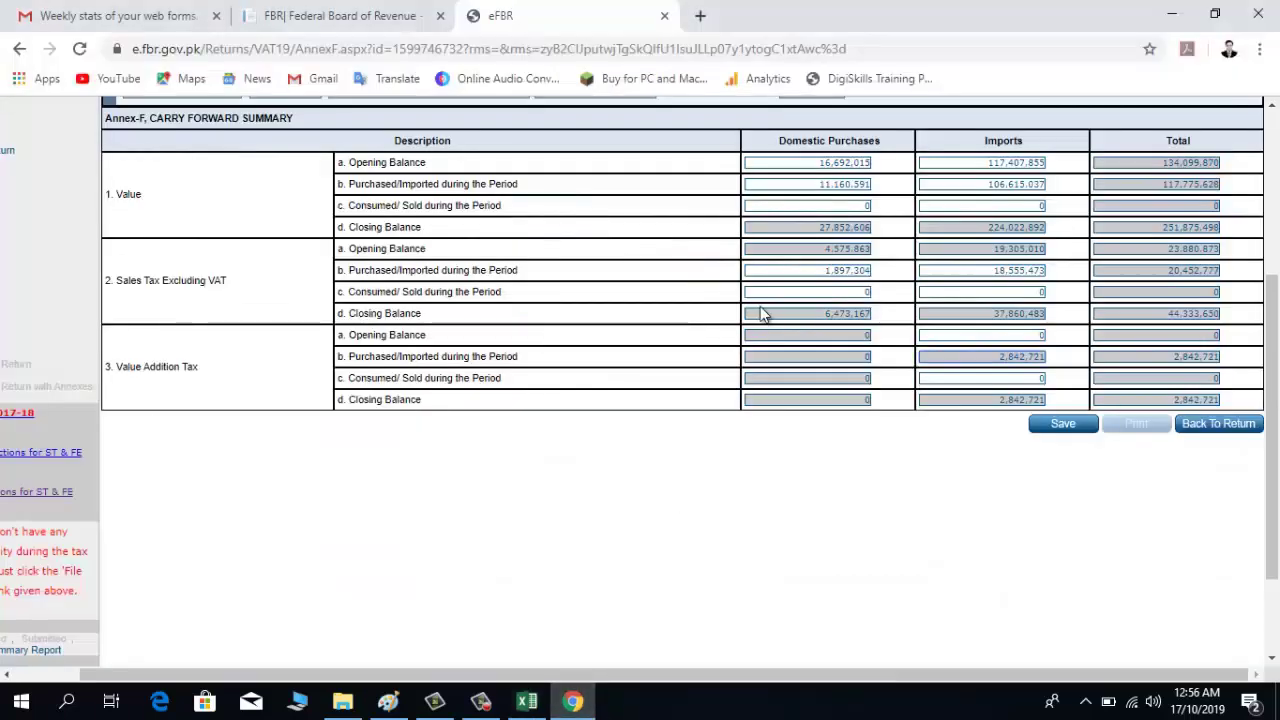
left_click(807, 205)
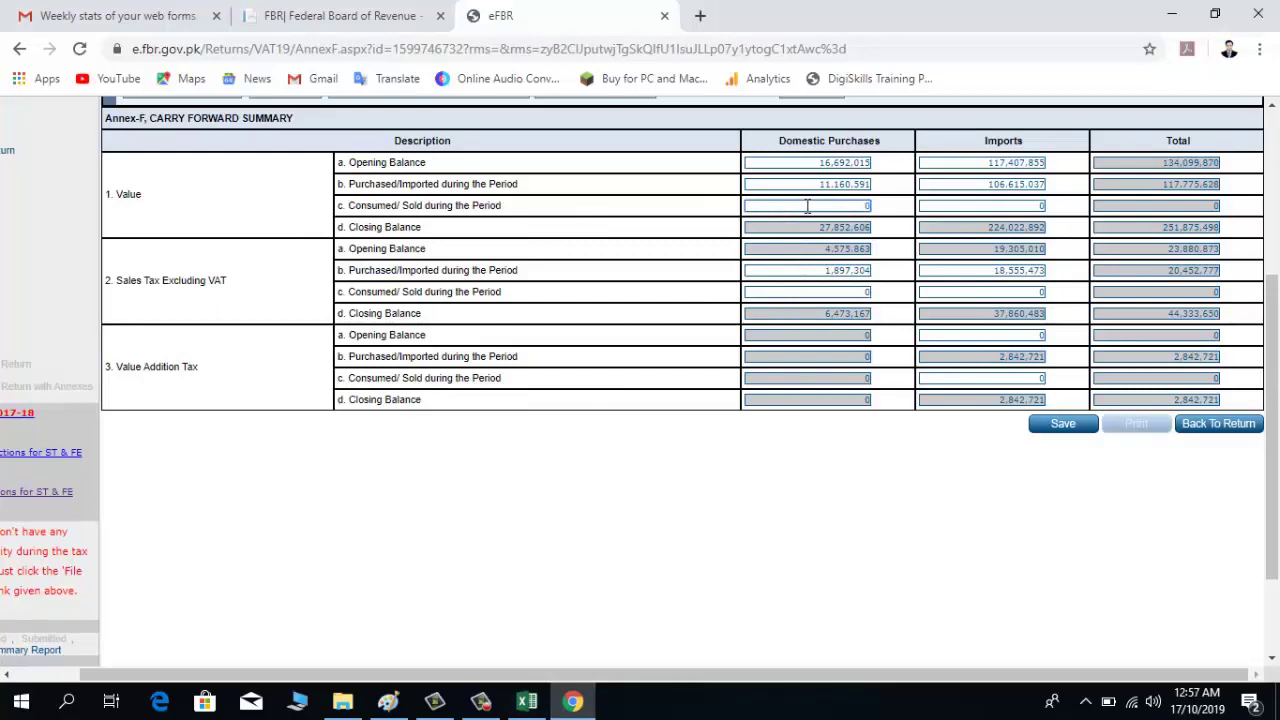
type("61")
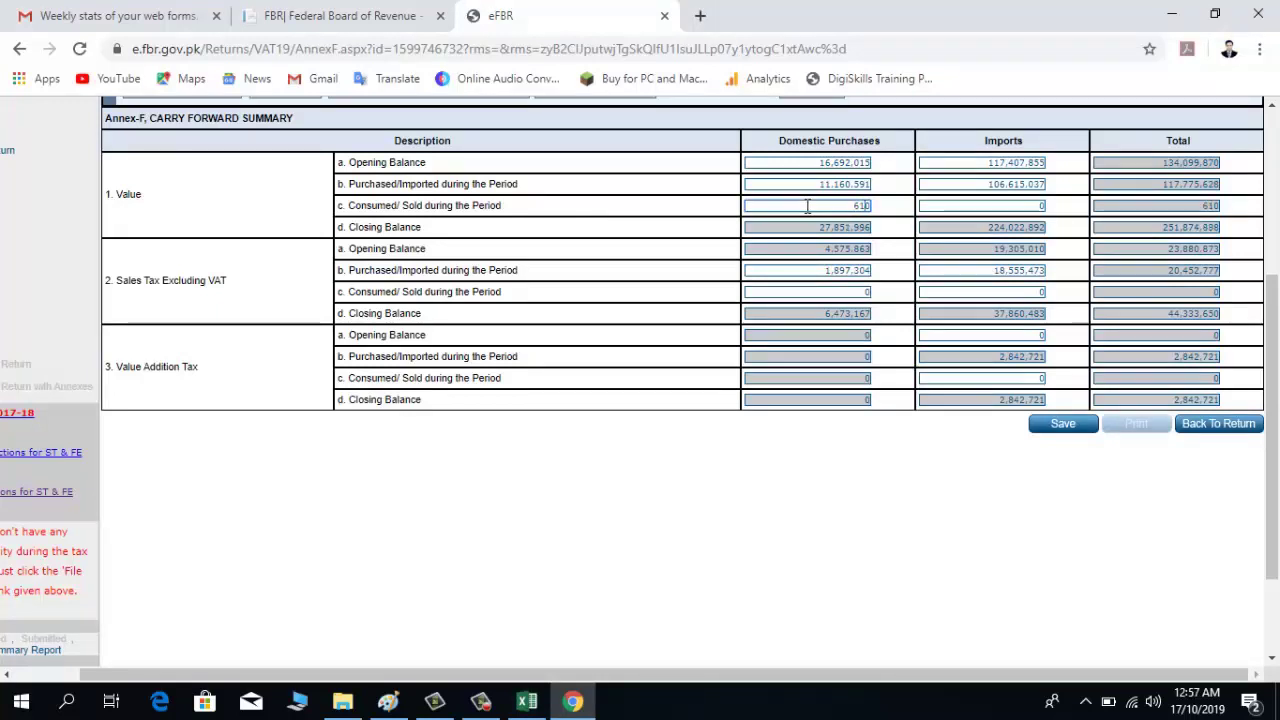
key("BackSpace")
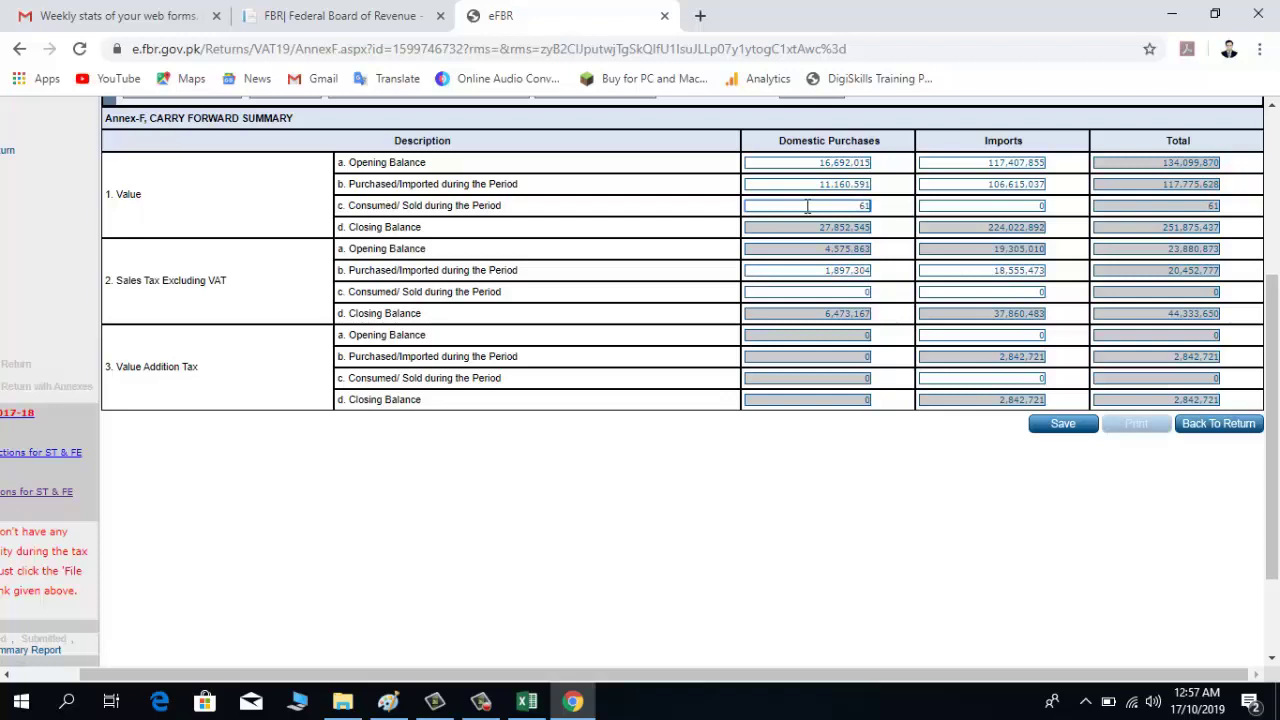
type("37,023")
key("Tab")
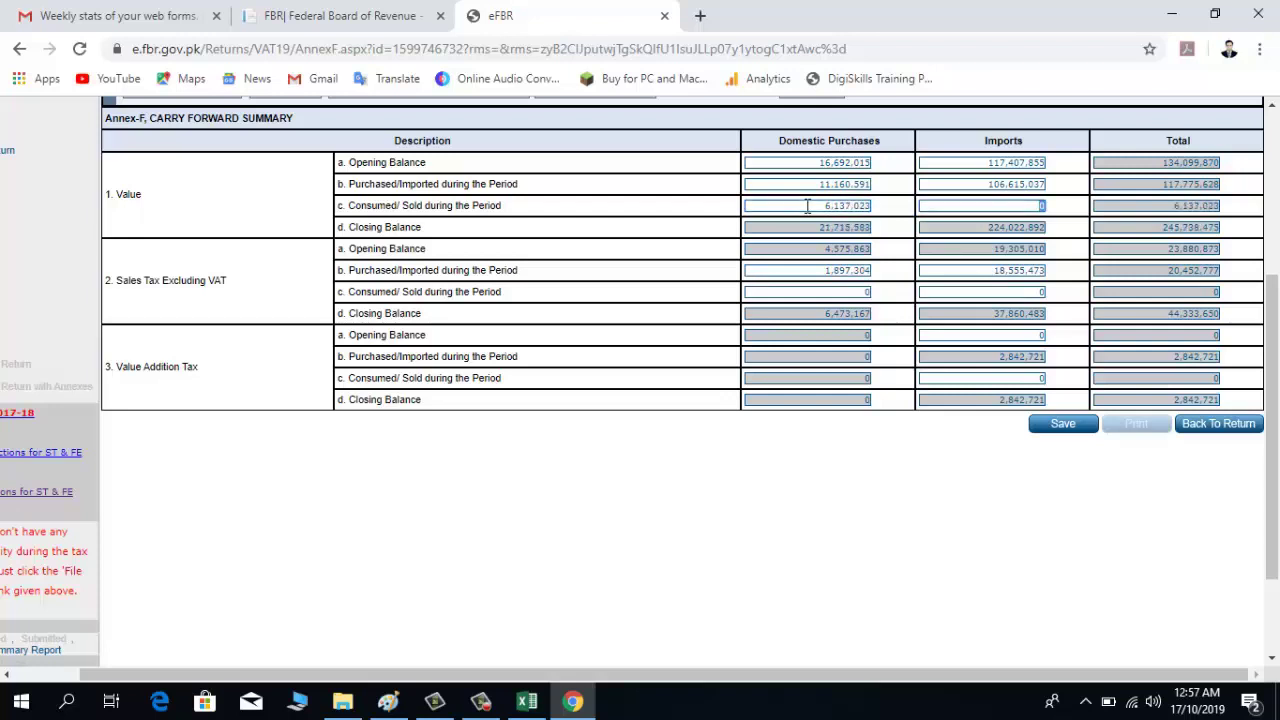
Look up the import value consumed in D7 in Excel and enter 49,361,039 under Imports in the eFBR form
left_click(526, 702)
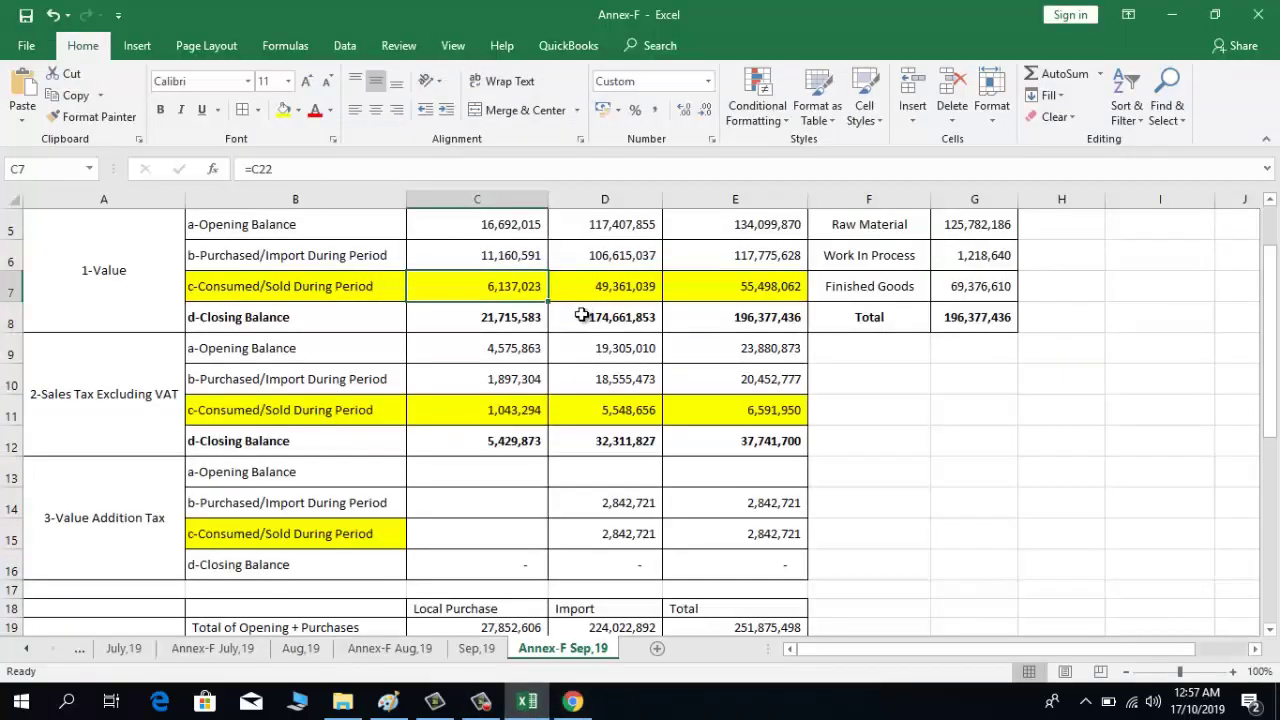
left_click(582, 296)
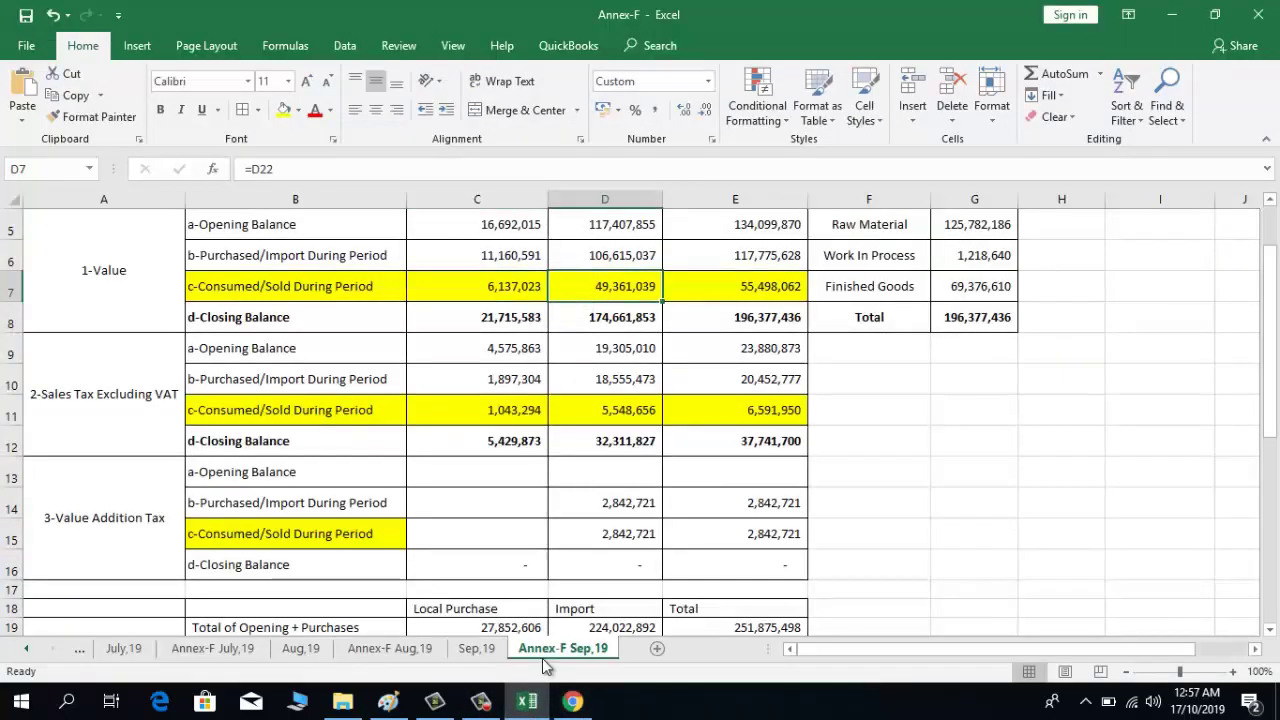
left_click(573, 702)
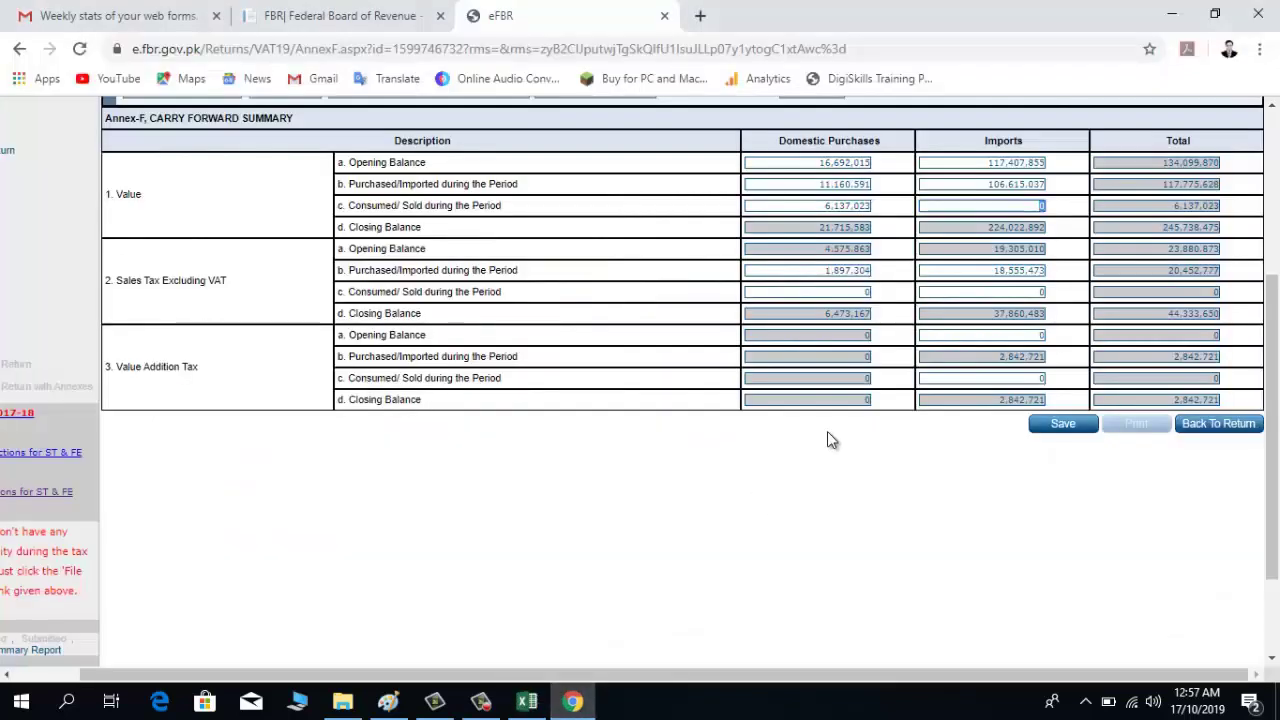
type("49,361,039")
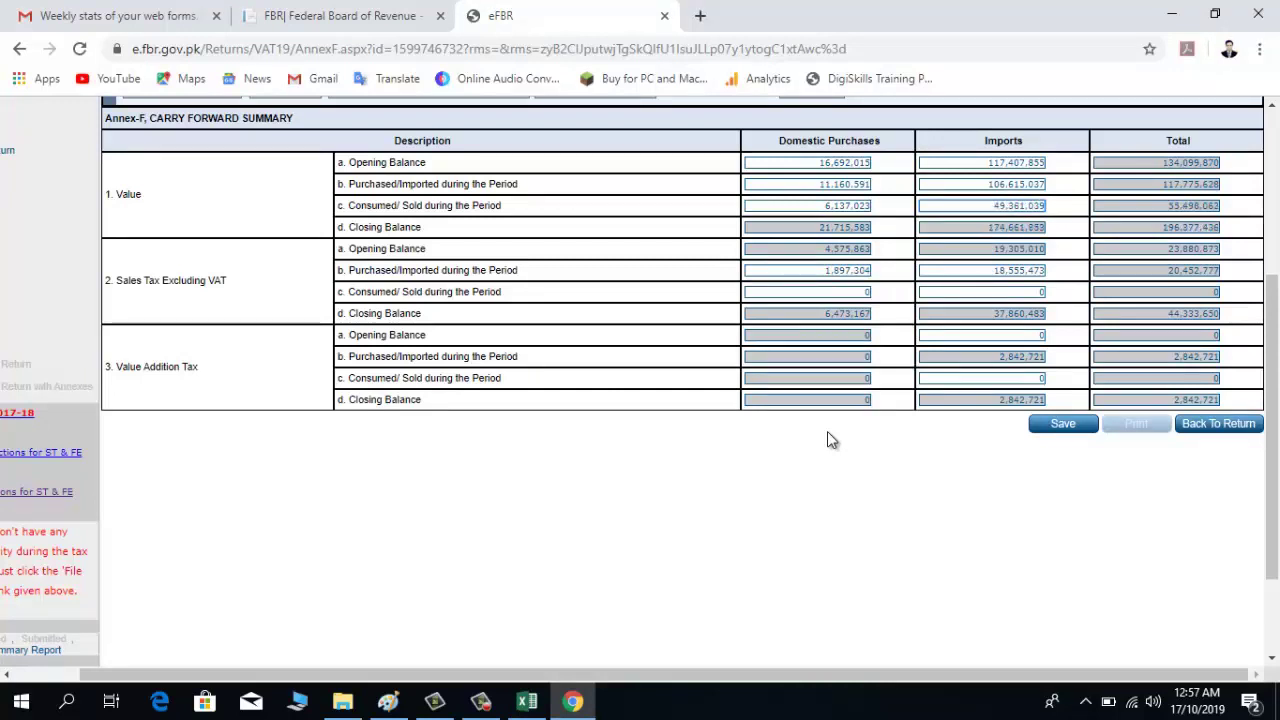
Check the total value closing balance in E8 in Excel and look up the domestic sales tax consumed in C11
key("Tab")
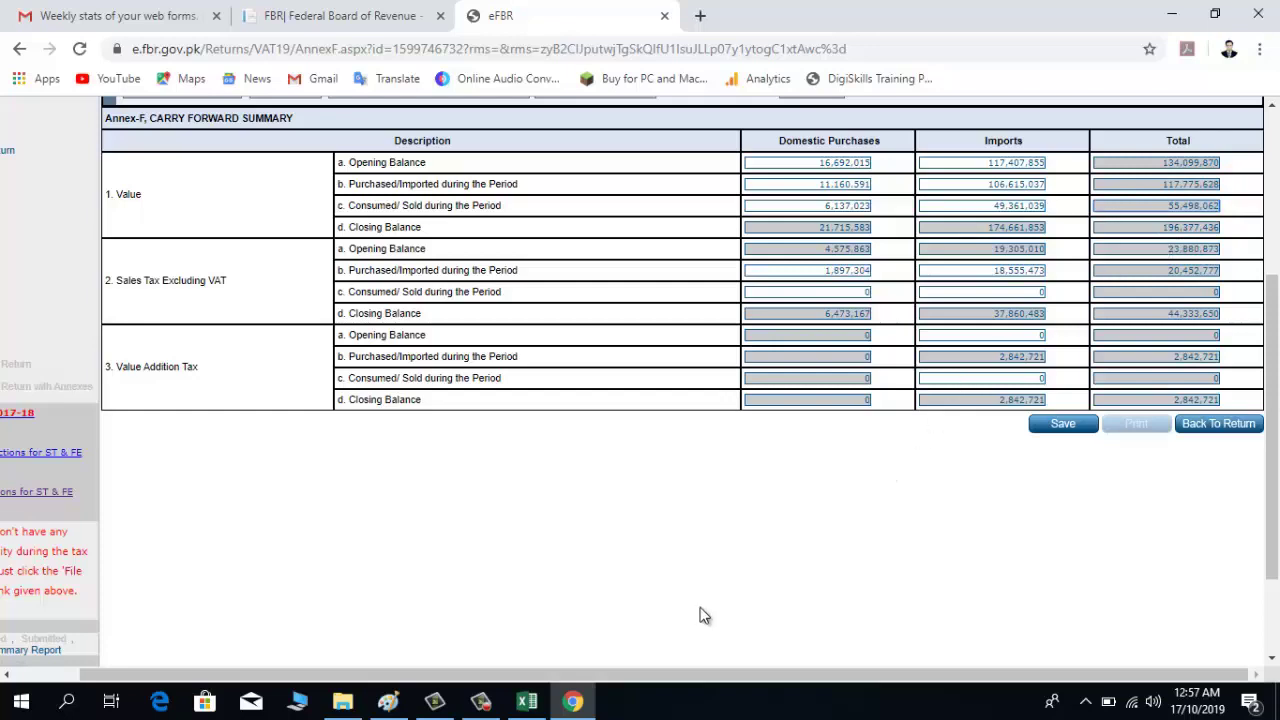
left_click(527, 701)
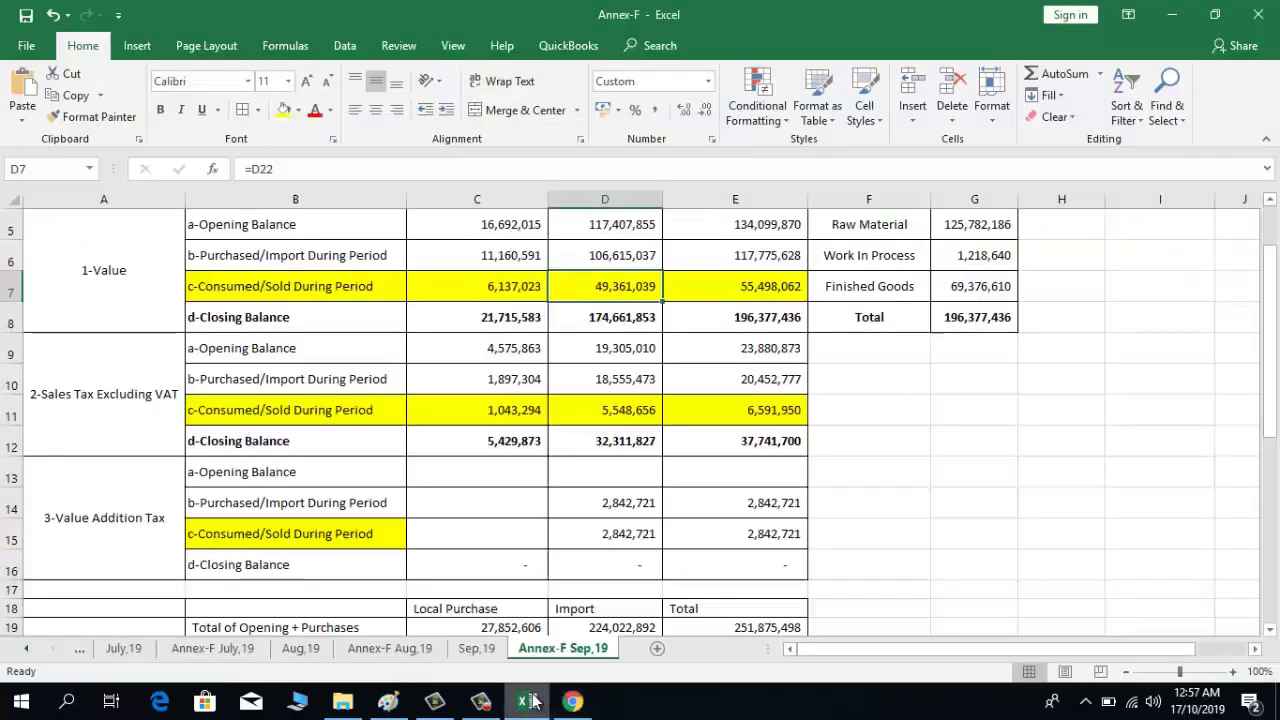
left_click(718, 320)
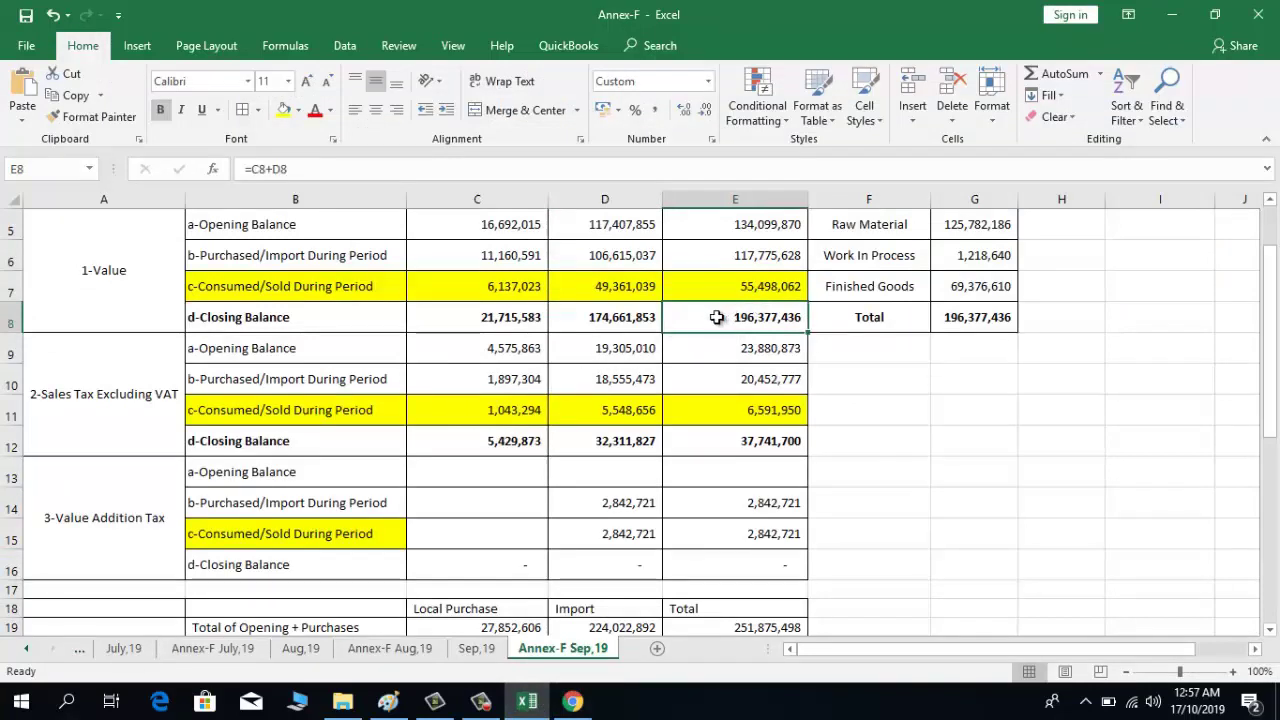
left_click(470, 411)
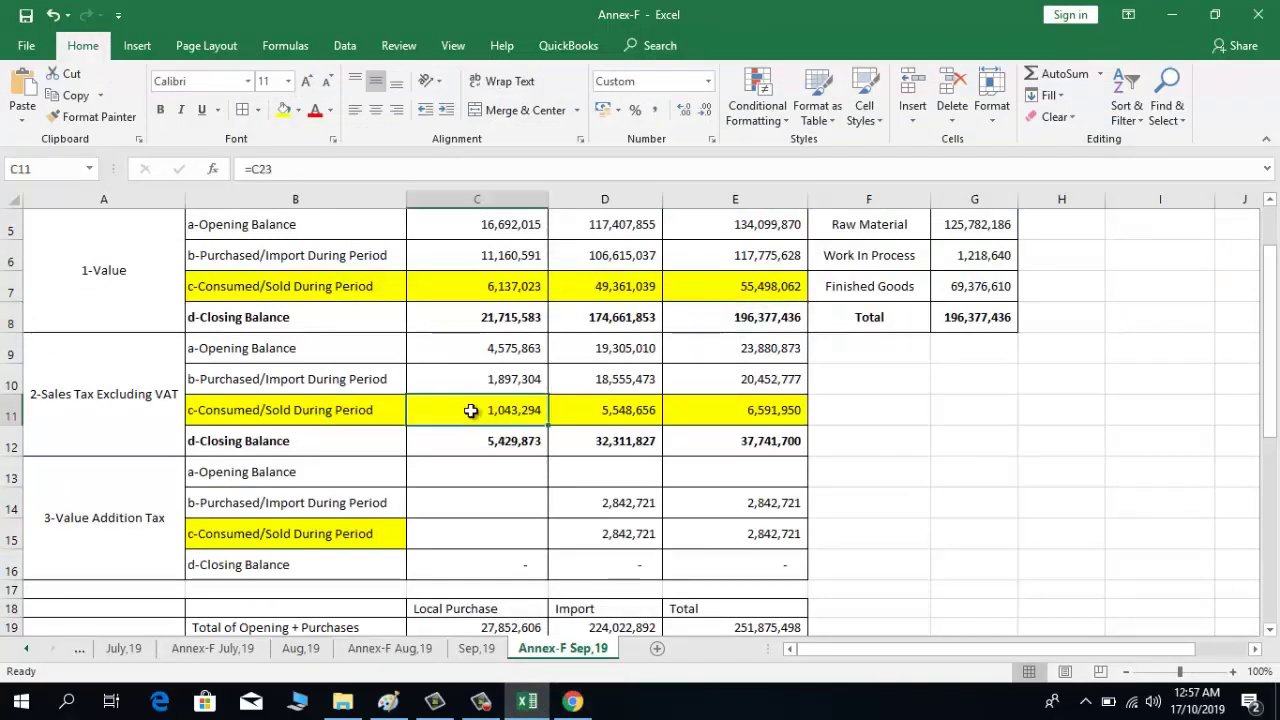
left_click(572, 701)
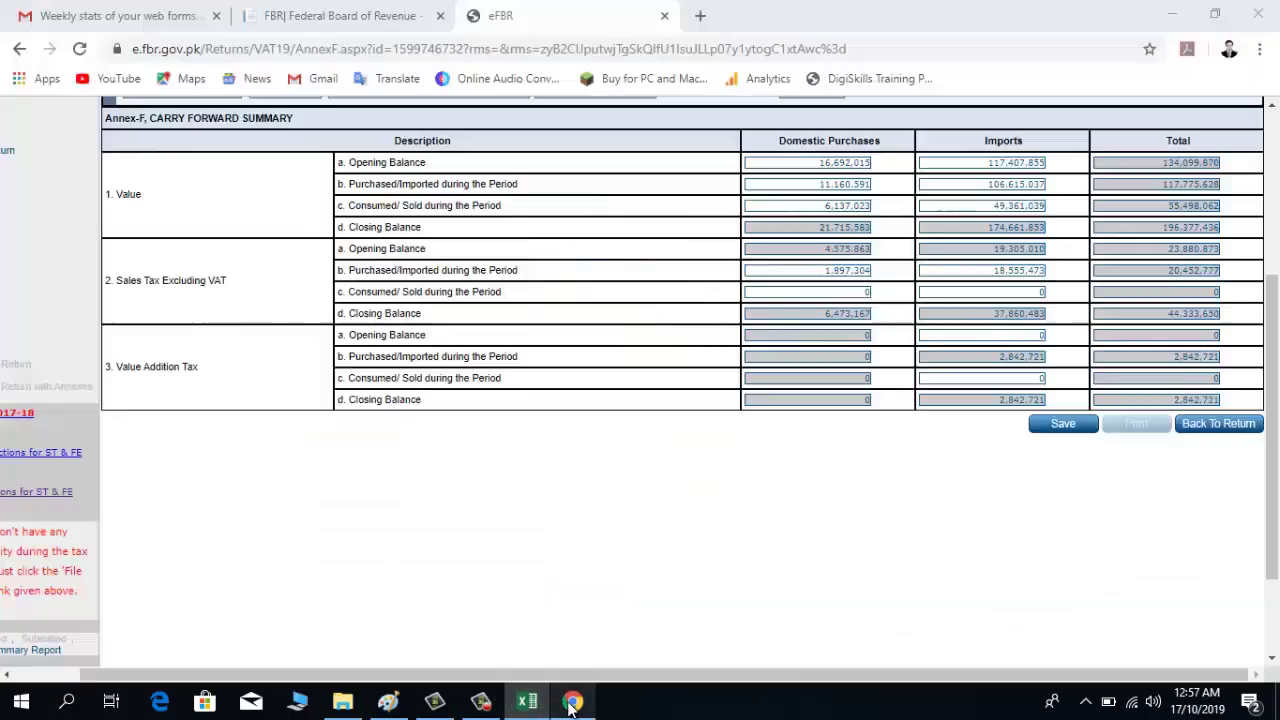
left_click(833, 293)
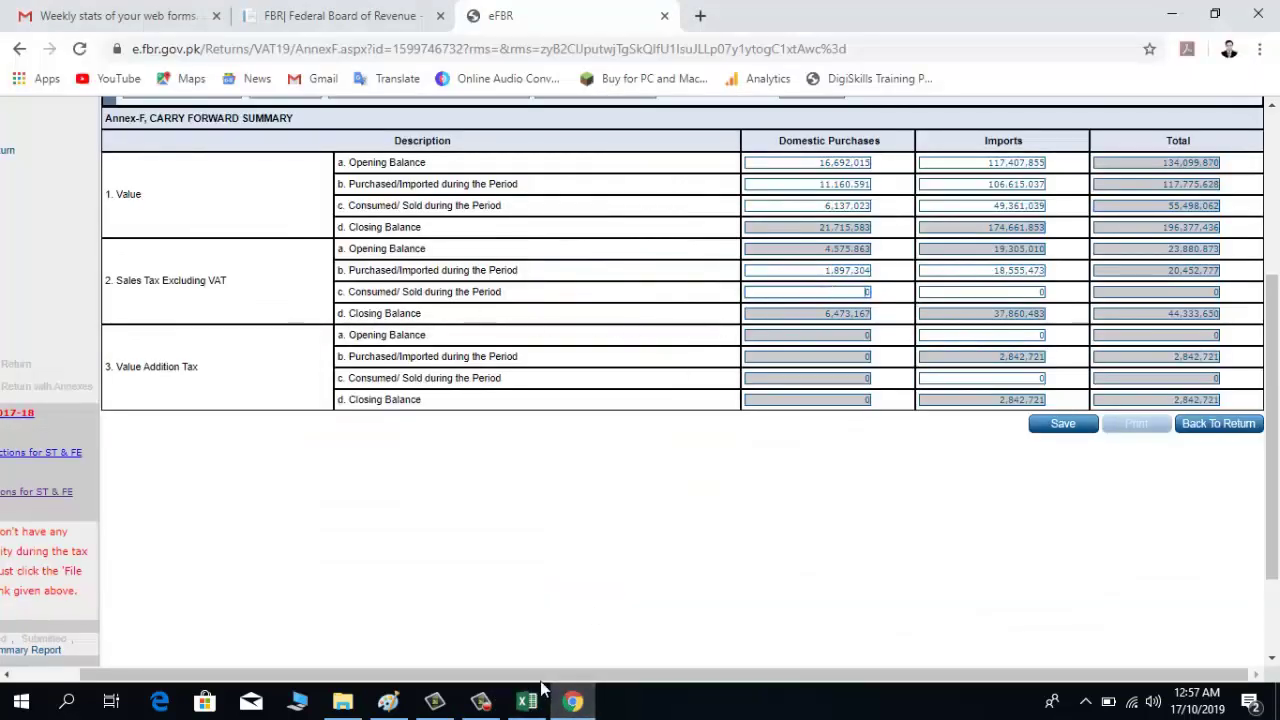
mouse_move(527, 705)
left_click(480, 580)
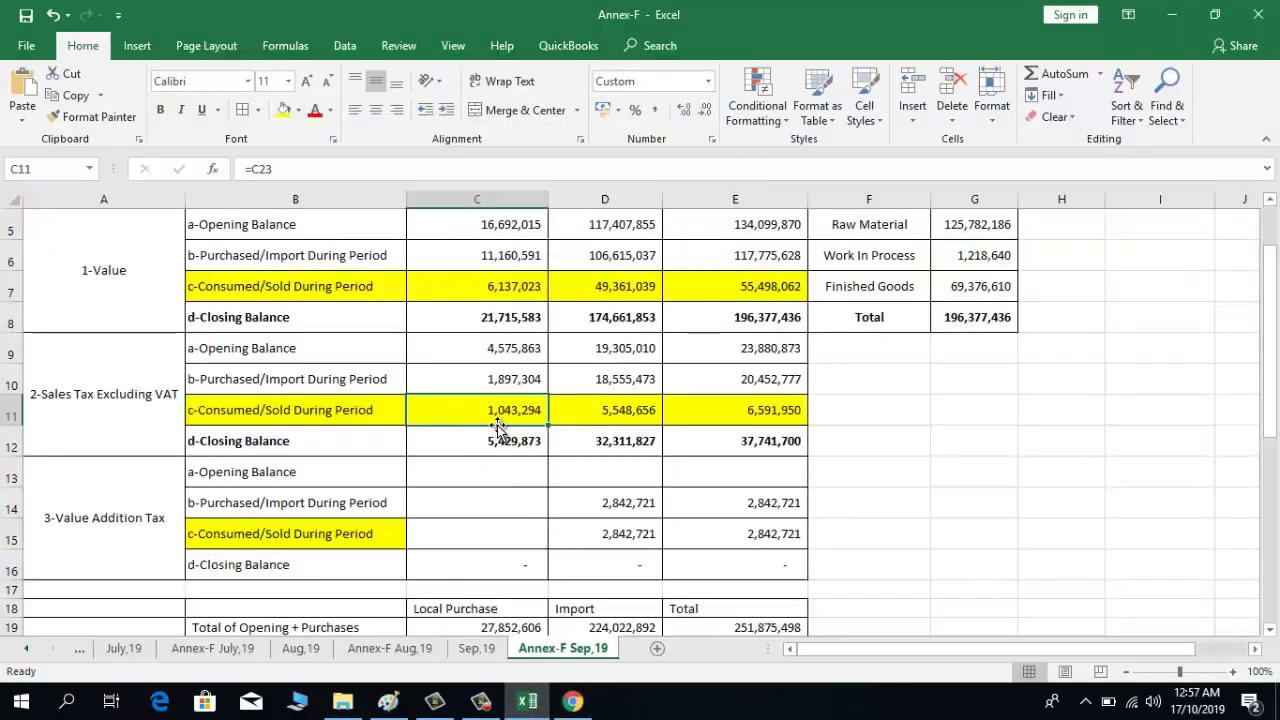
left_click(573, 703)
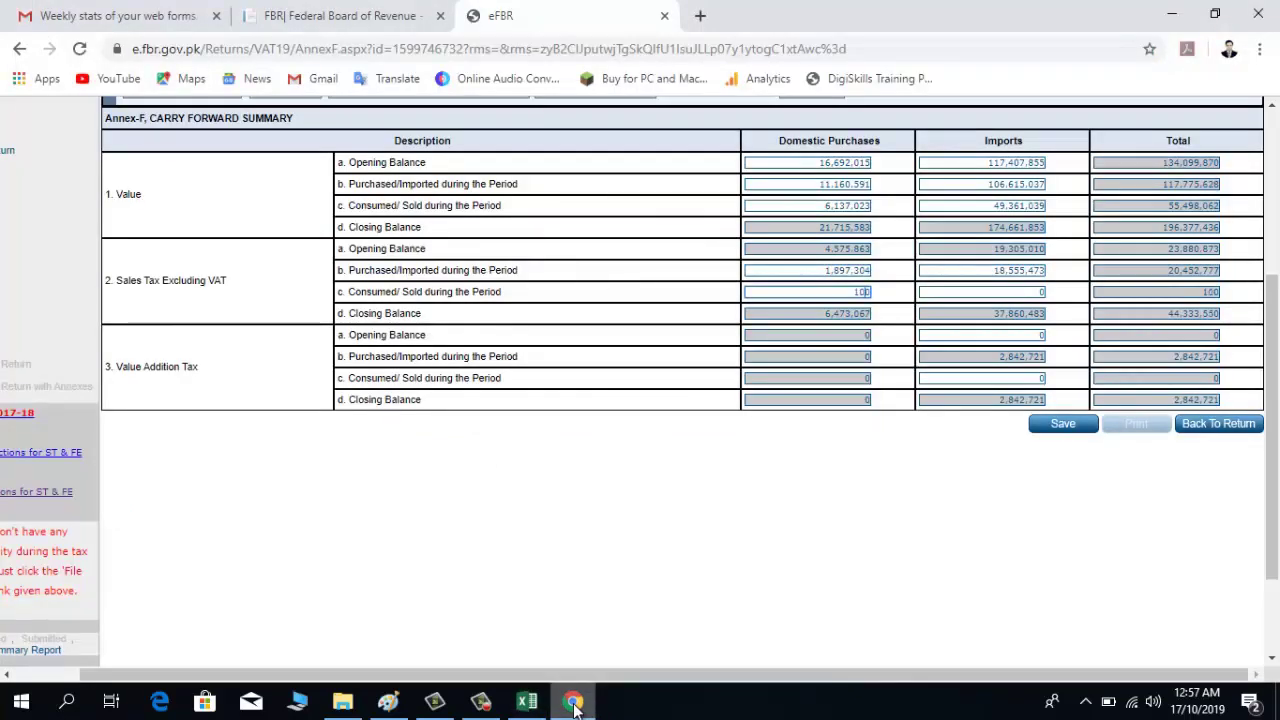
Enter 1,044,294 as the consumed sales tax excluding VAT under Domestic Purchases in the eFBR form
key("BackSpace")
key("BackSpace")
key("BackSpace")
type("1,044,")
type("29")
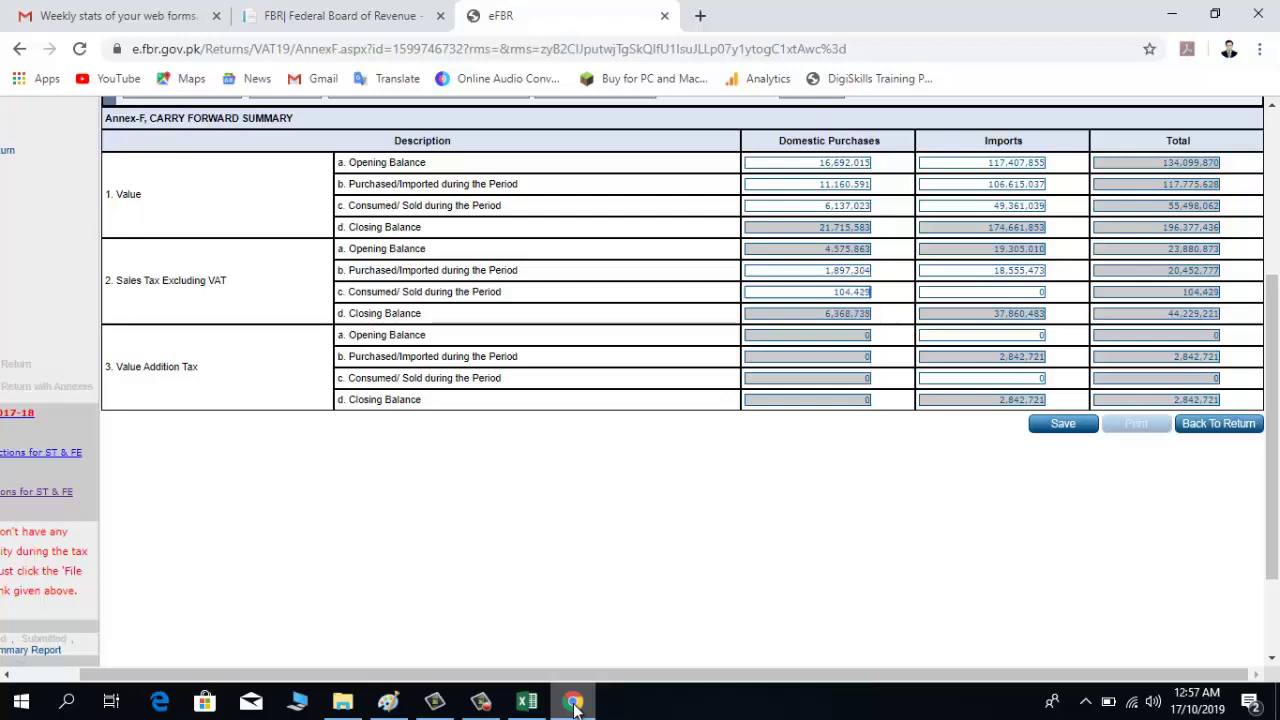
type("4")
key("ctrl+a")
key("BackSpace")
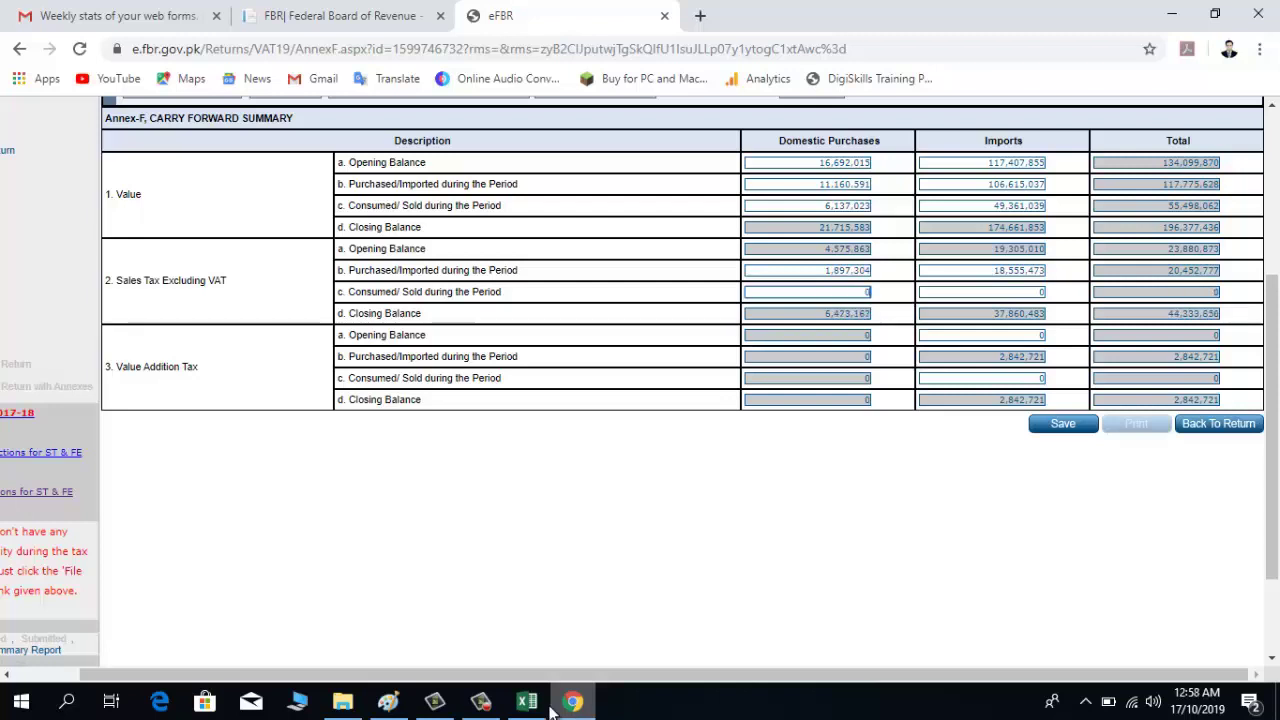
double_click(831, 291)
type("100")
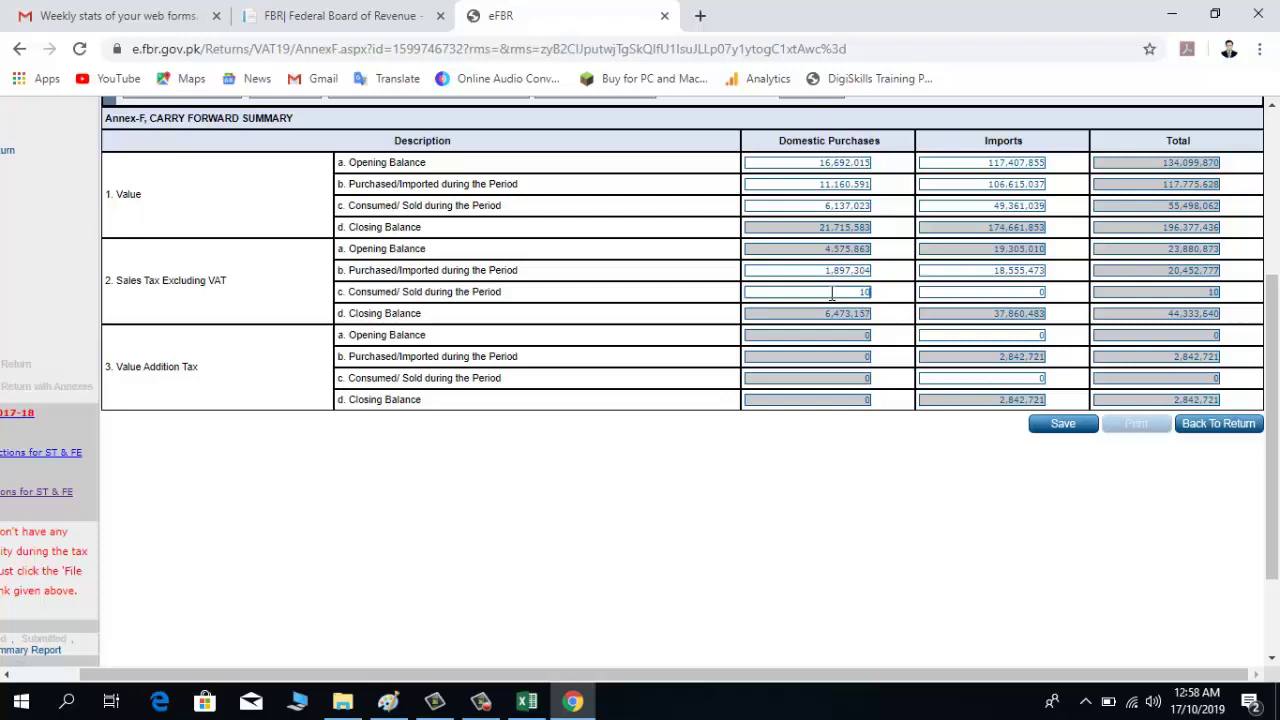
type("44,294")
key("Tab")
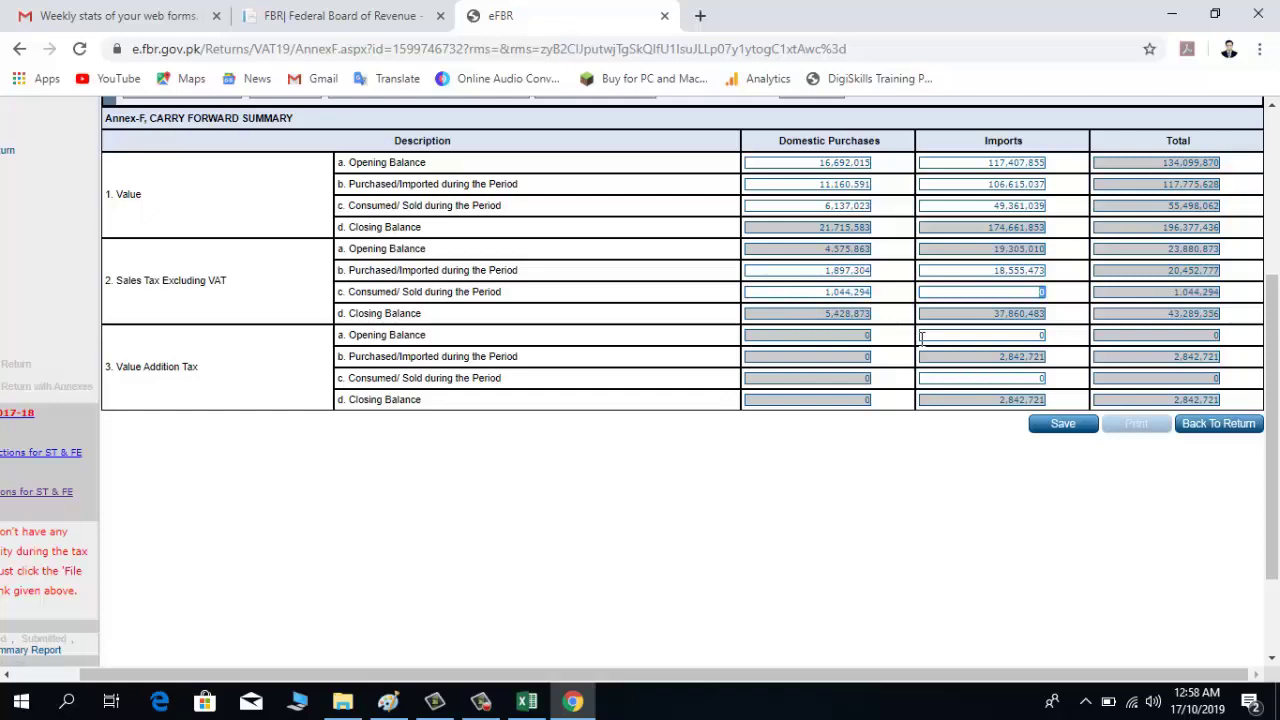
Recheck C11 in Excel and correct the consumed sales tax under Domestic Purchases in the eFBR form to 1,043,294
left_click(527, 701)
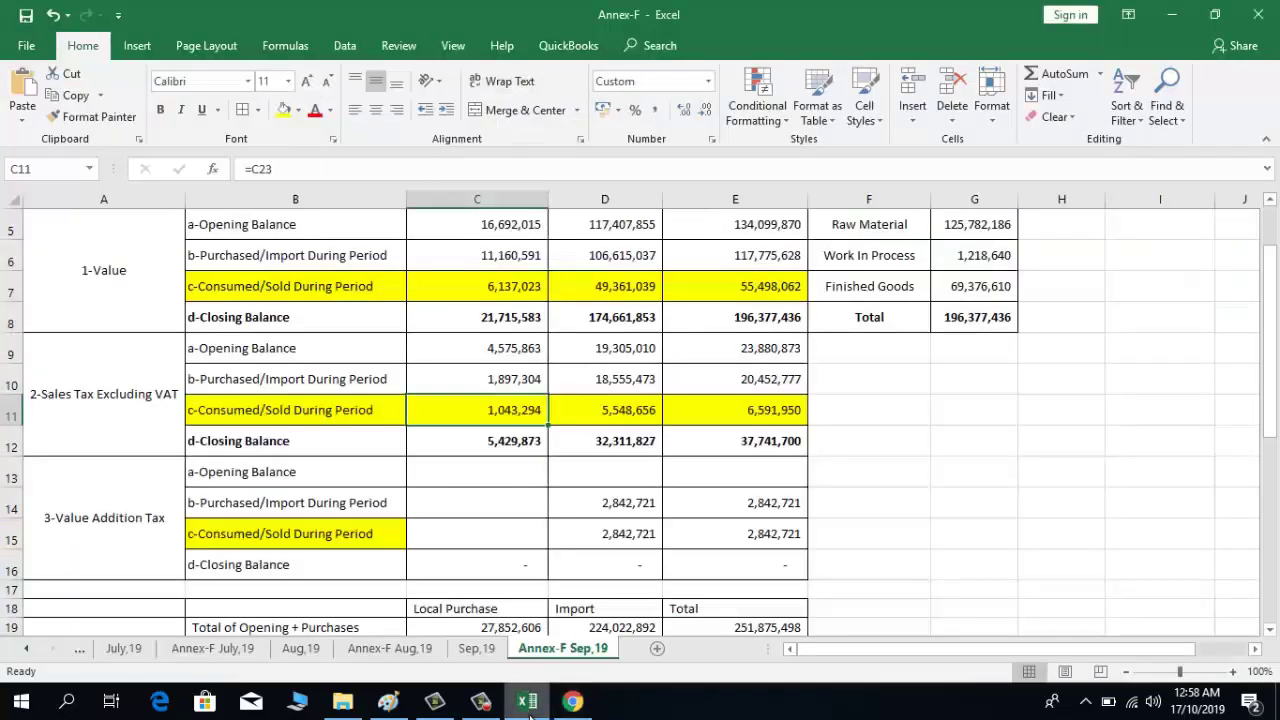
left_click(572, 701)
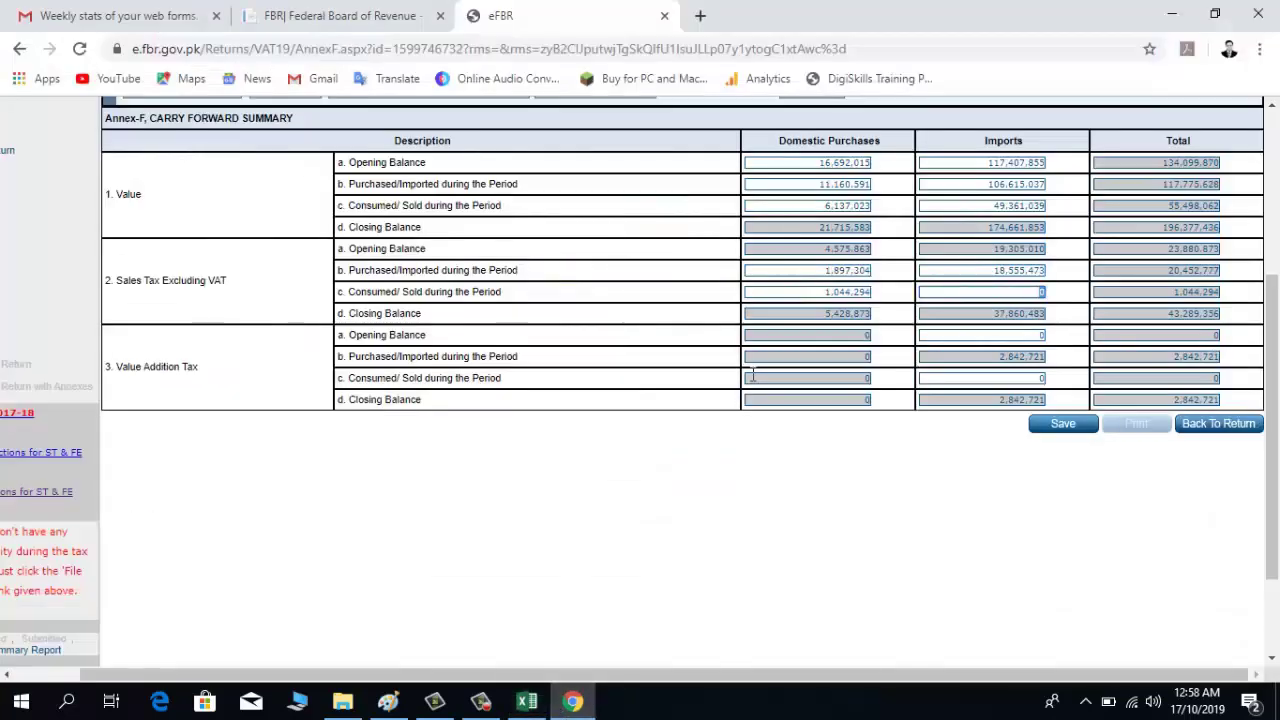
left_click(845, 291)
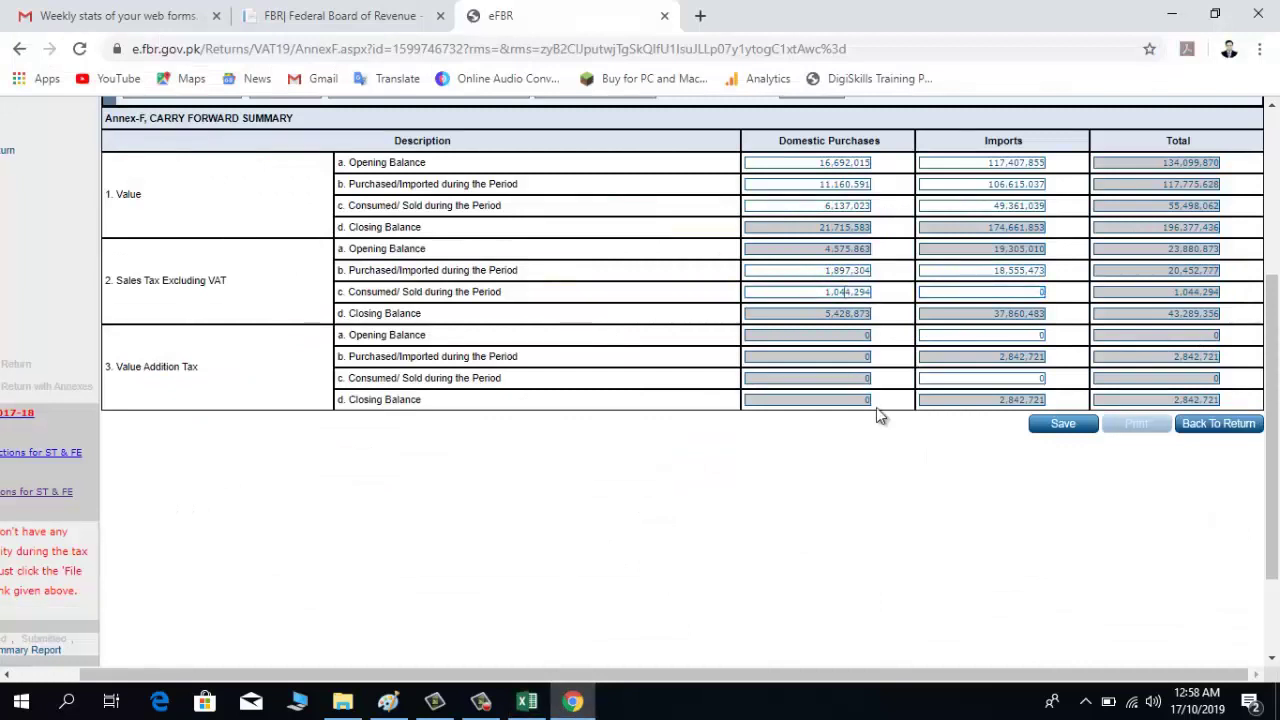
key("BackSpace")
type("3")
key("BackSpace")
key("BackSpace")
key("BackSpace")
key("BackSpace")
type("3,294")
key("Tab")
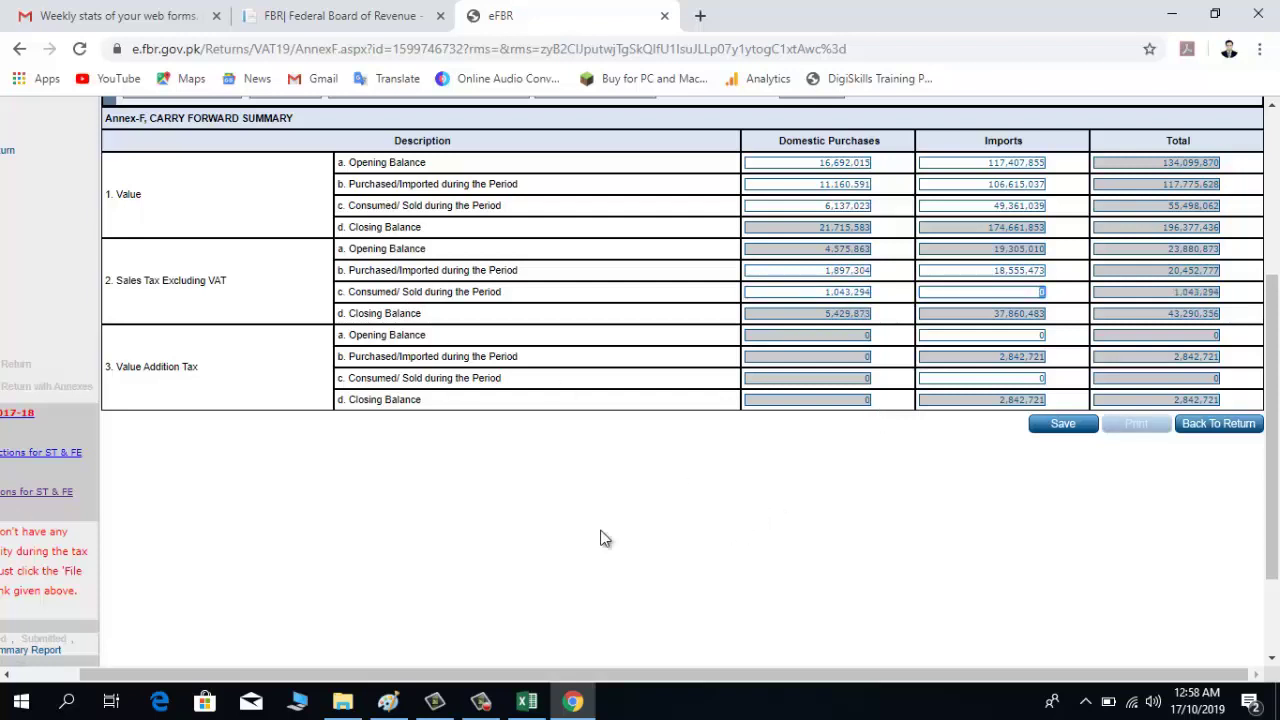
Look up the import sales tax consumed in D11 in Excel and enter 5,548,656 under Imports in the eFBR form
left_click(527, 701)
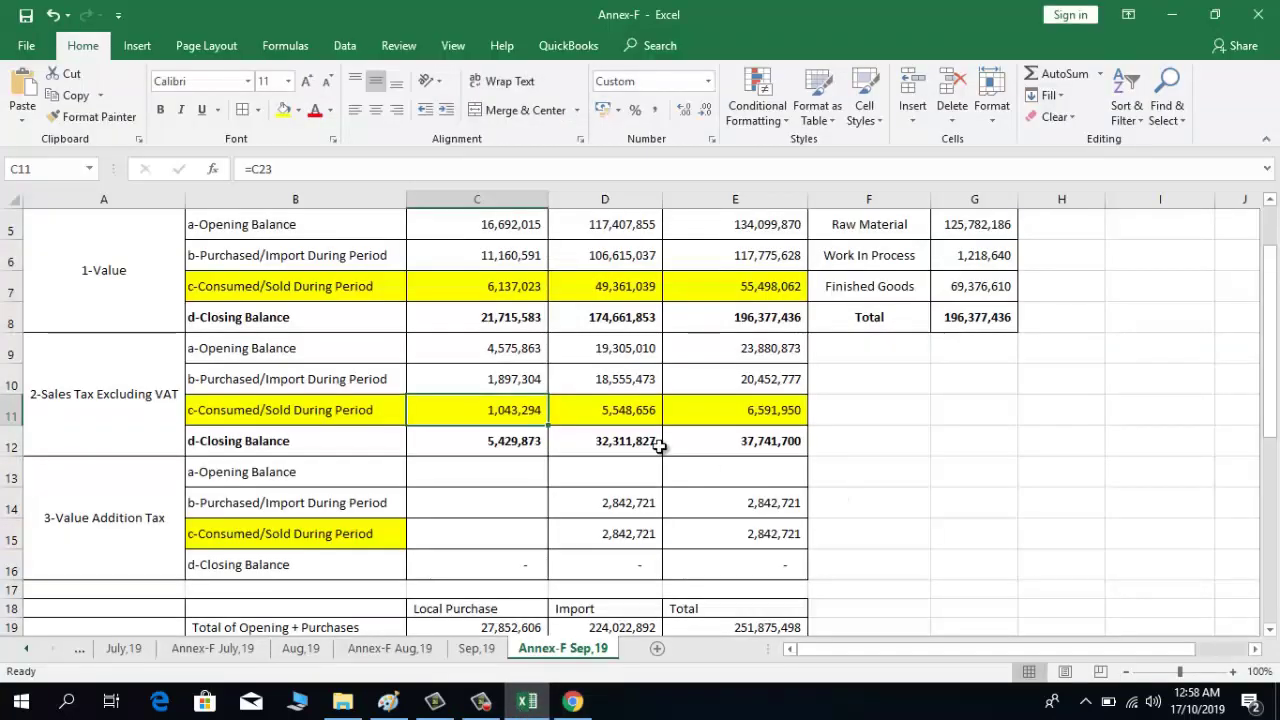
key("Right")
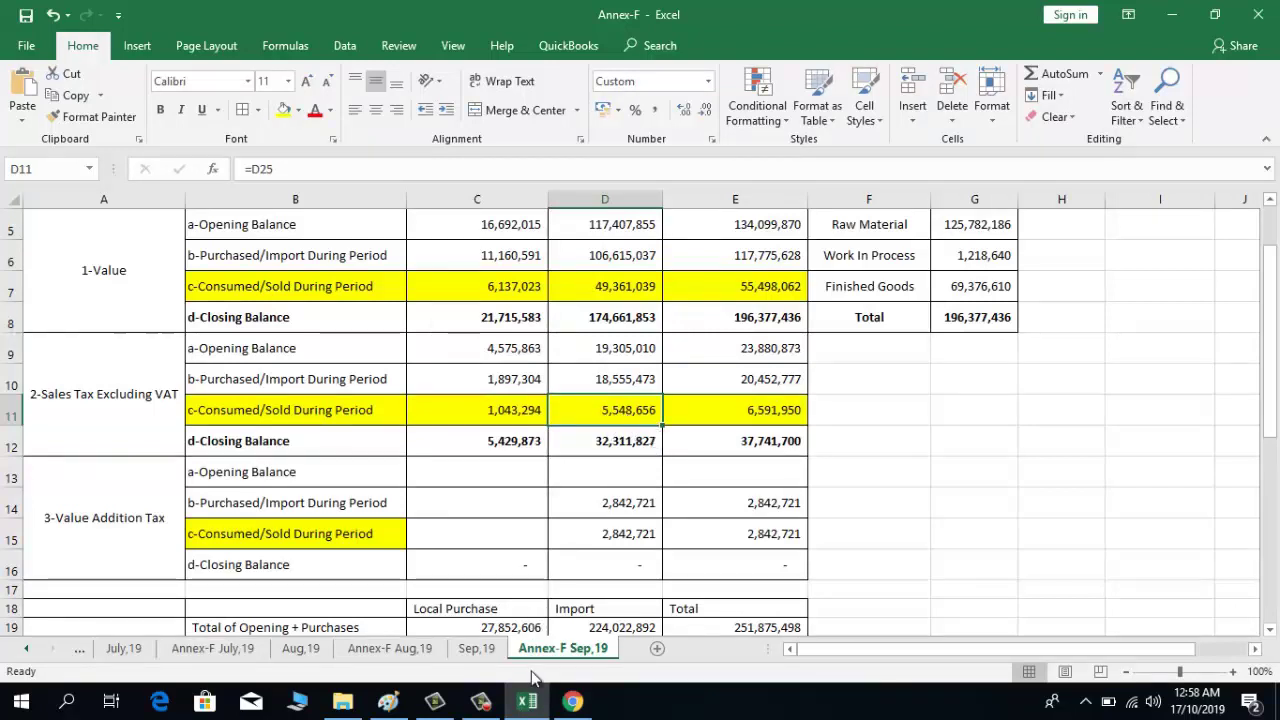
left_click(572, 701)
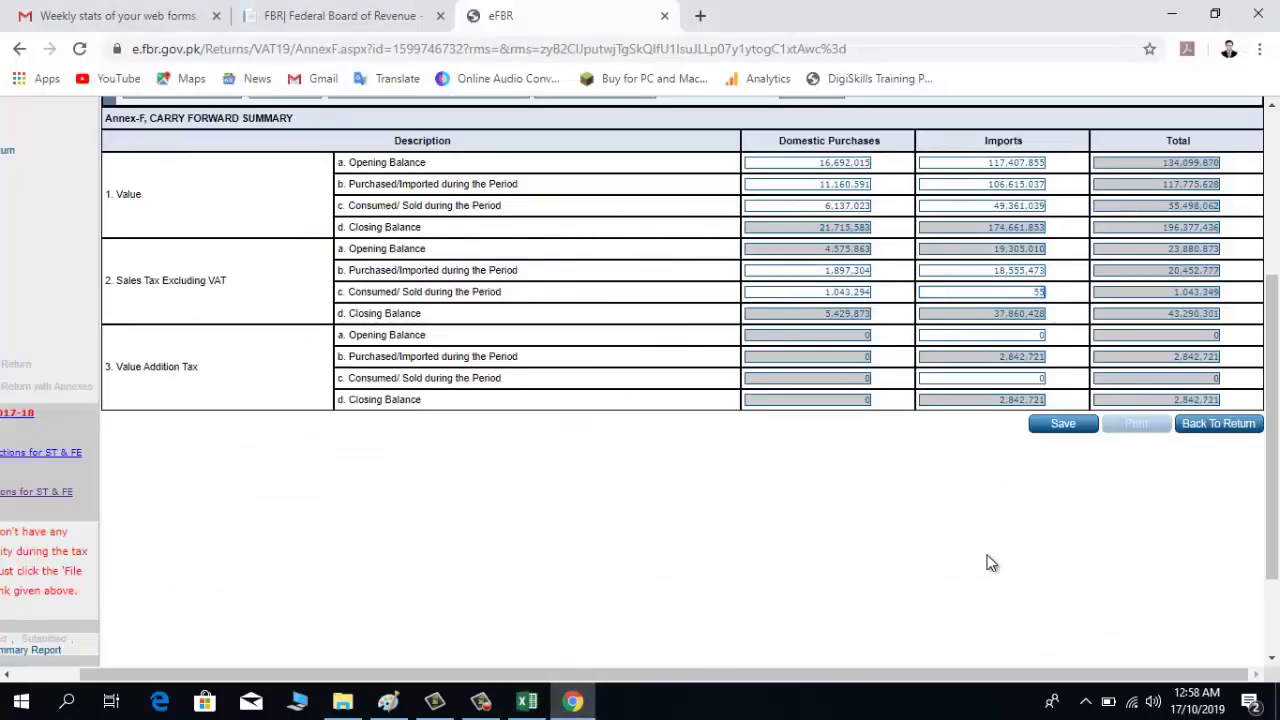
type("5,548,656")
key("Tab")
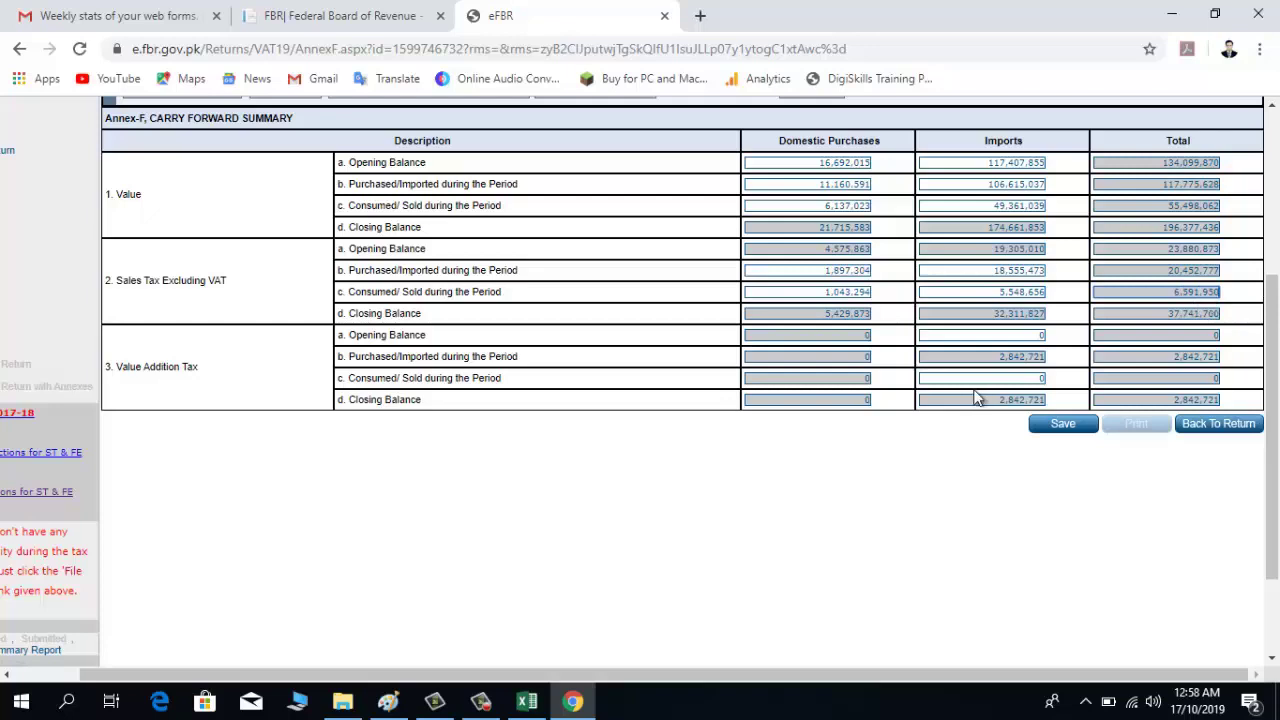
Look up the value addition tax consumed in D15 in Excel and enter 2,842,721 under Imports in the eFBR form
left_click(573, 705)
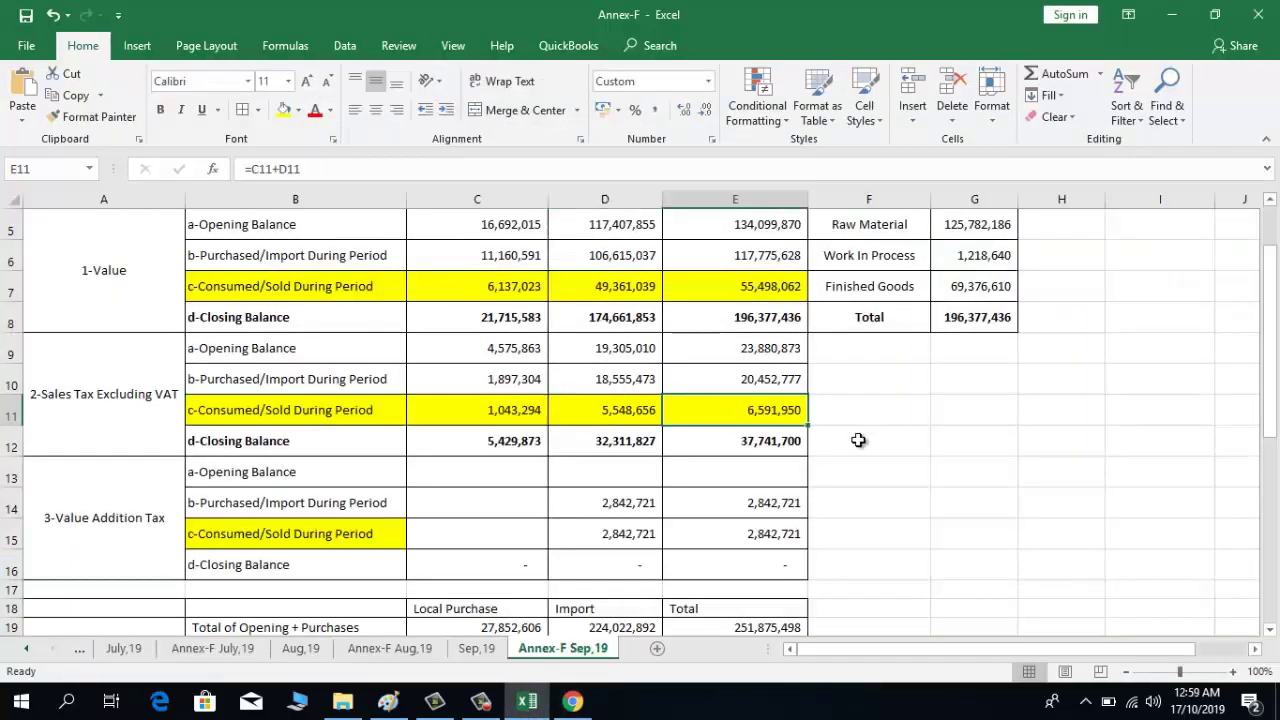
left_click(601, 557)
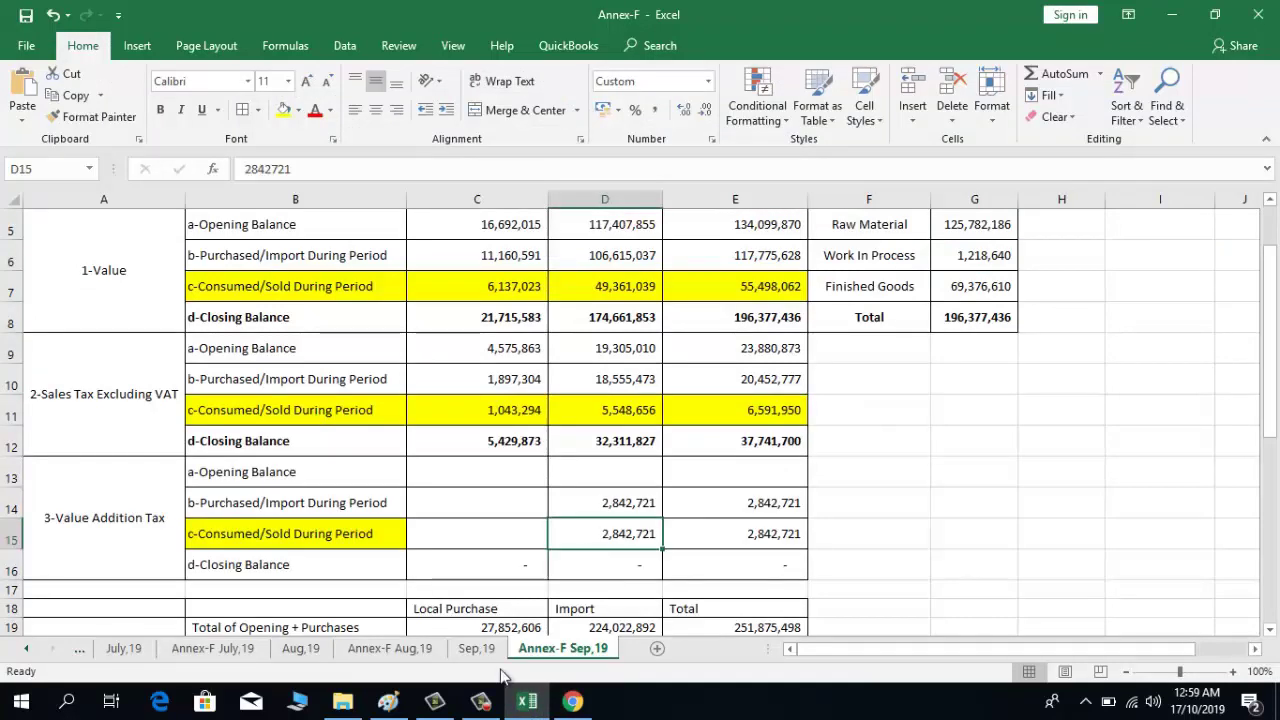
left_click(571, 704)
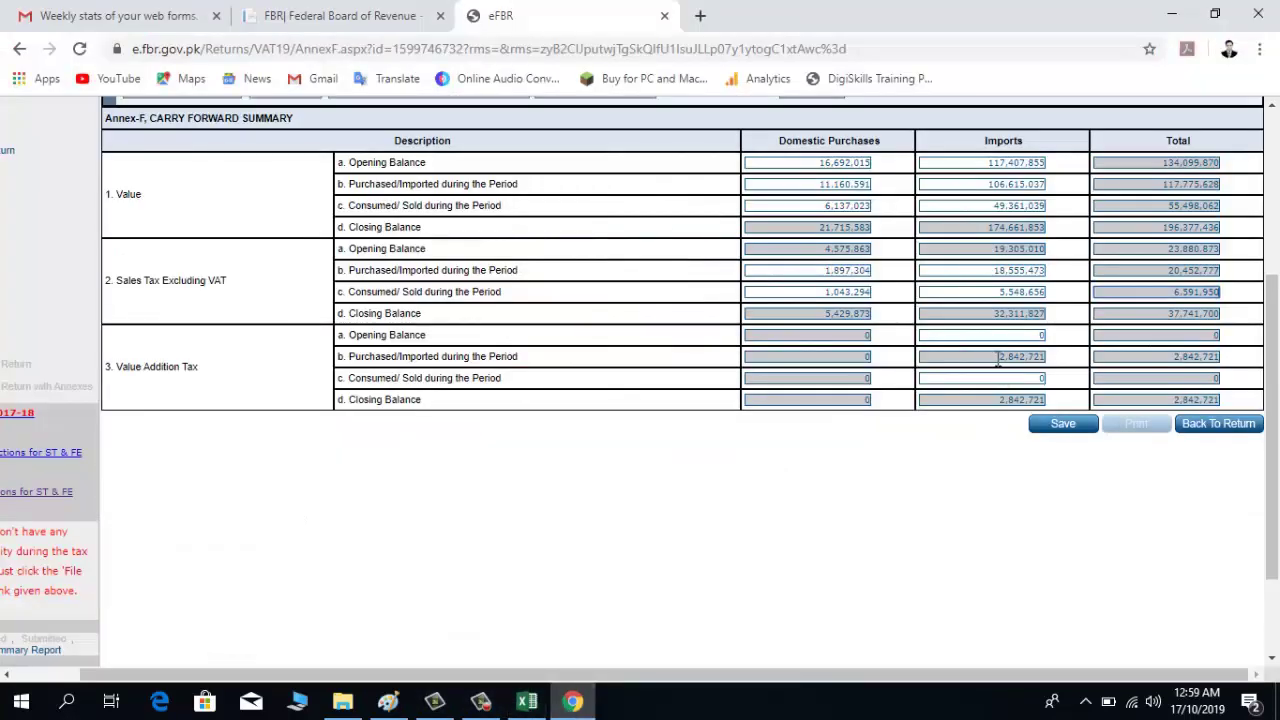
left_click(993, 378)
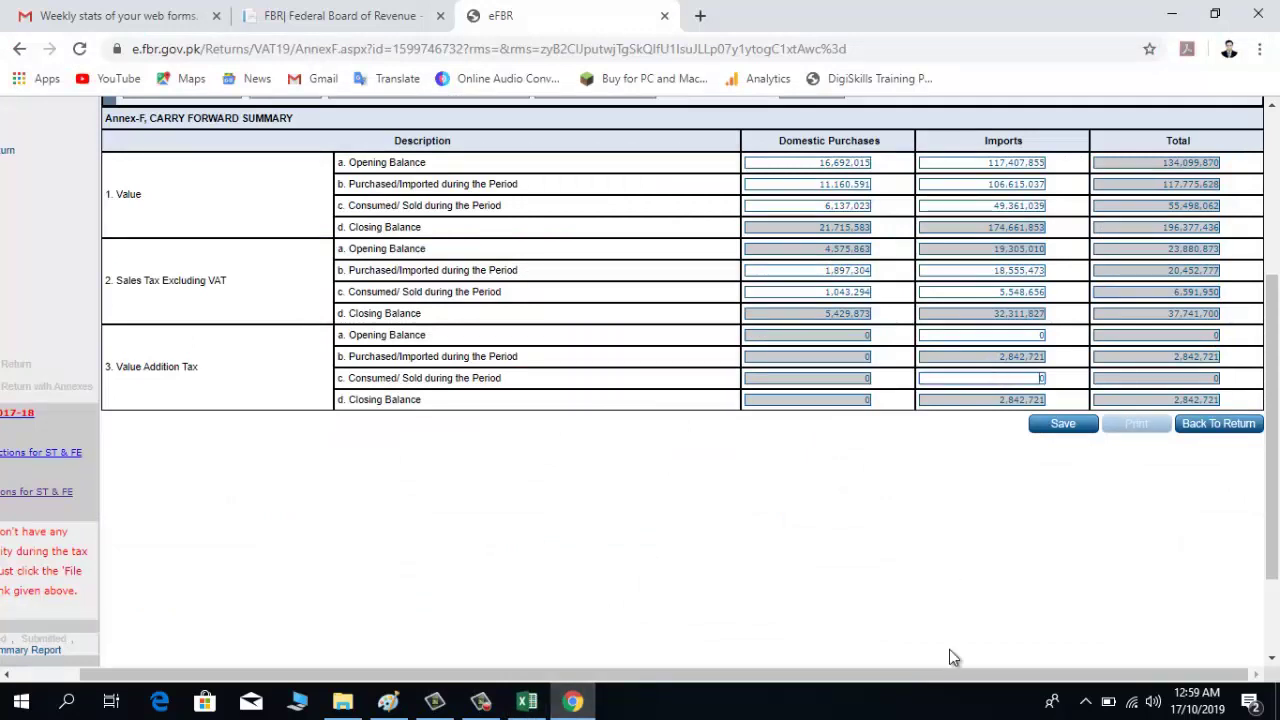
type("2,842")
key("BackSpace")
key("BackSpace")
type("2,721")
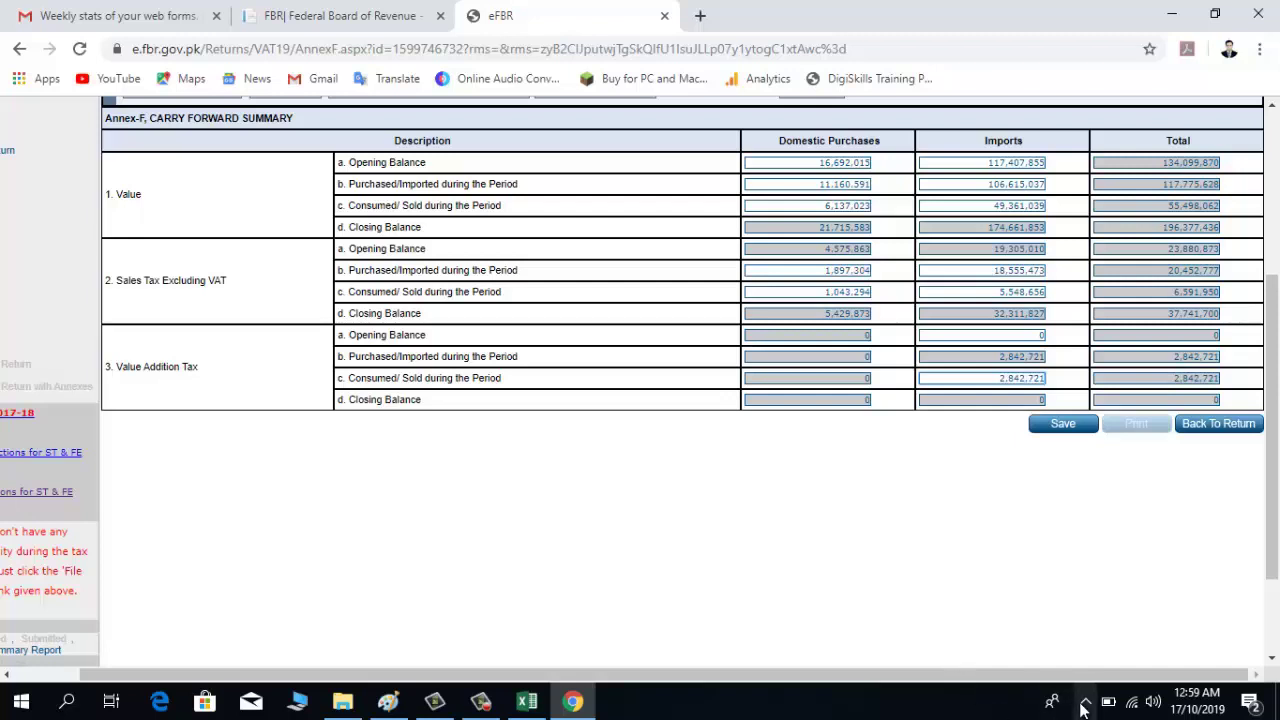
key("Tab")
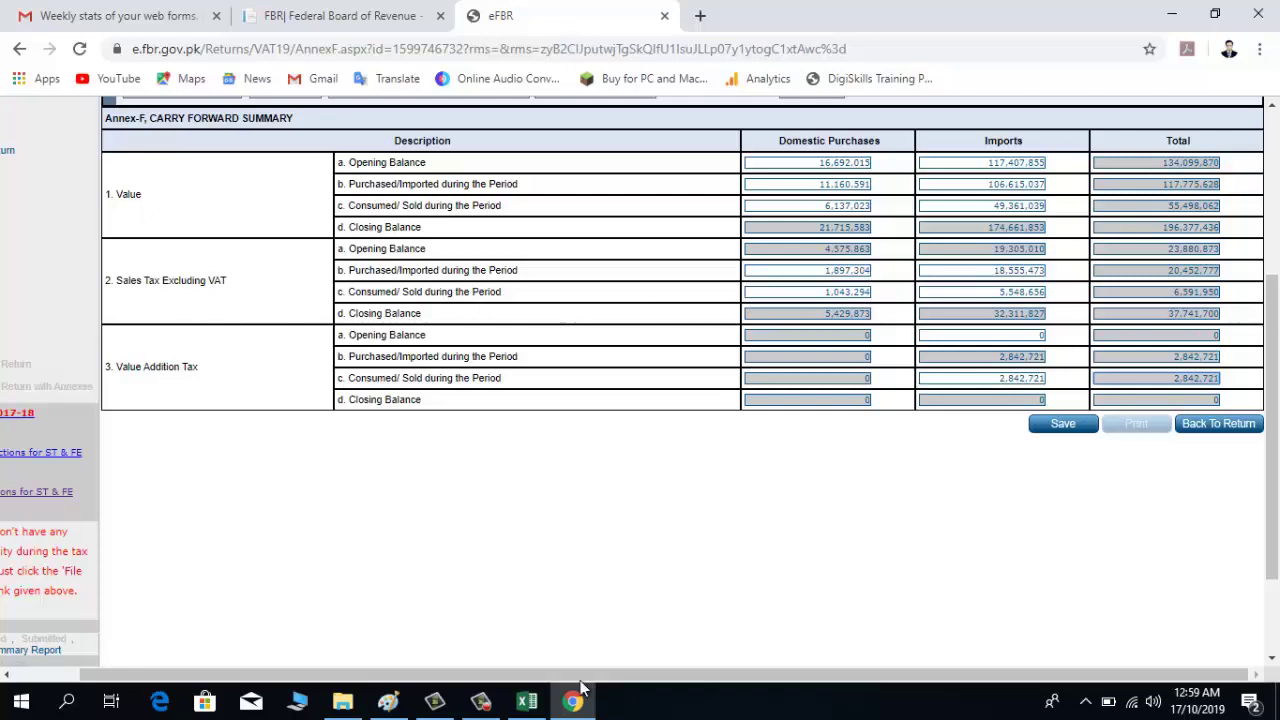
Review the total closing balances for sales tax in E12 and for value in E8 in Excel
left_click(527, 701)
left_click(723, 432)
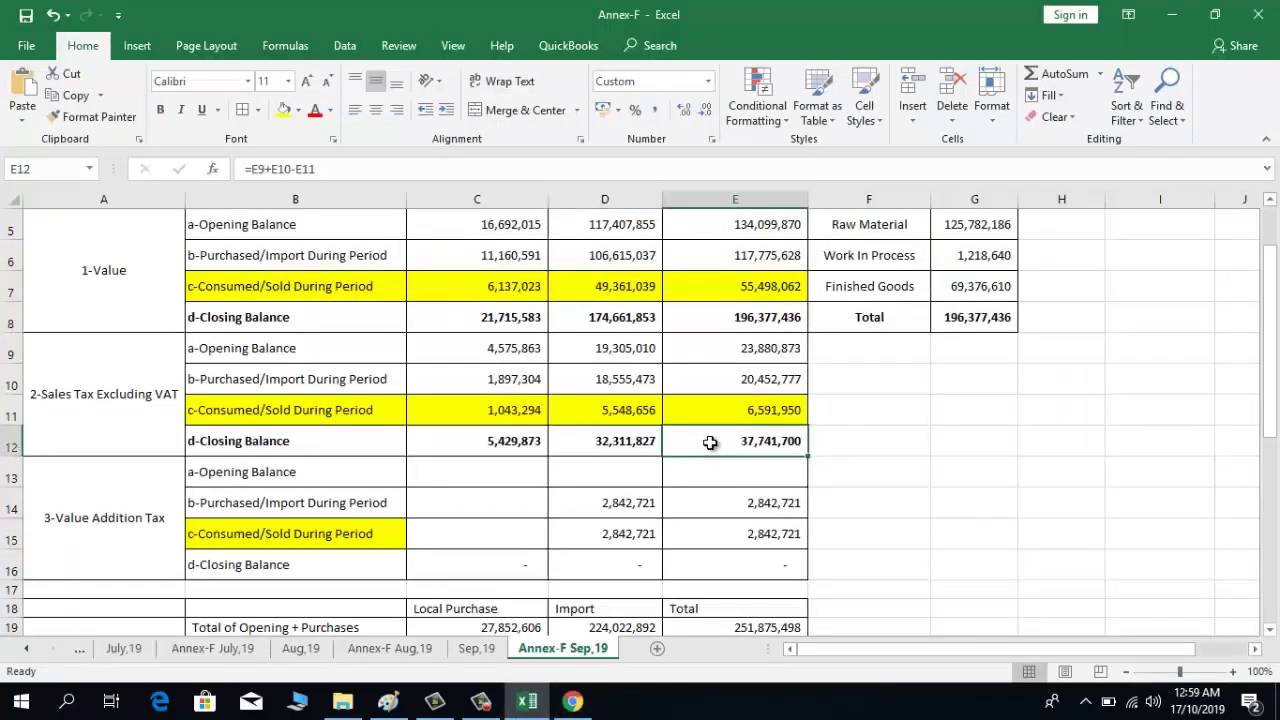
left_click(717, 321)
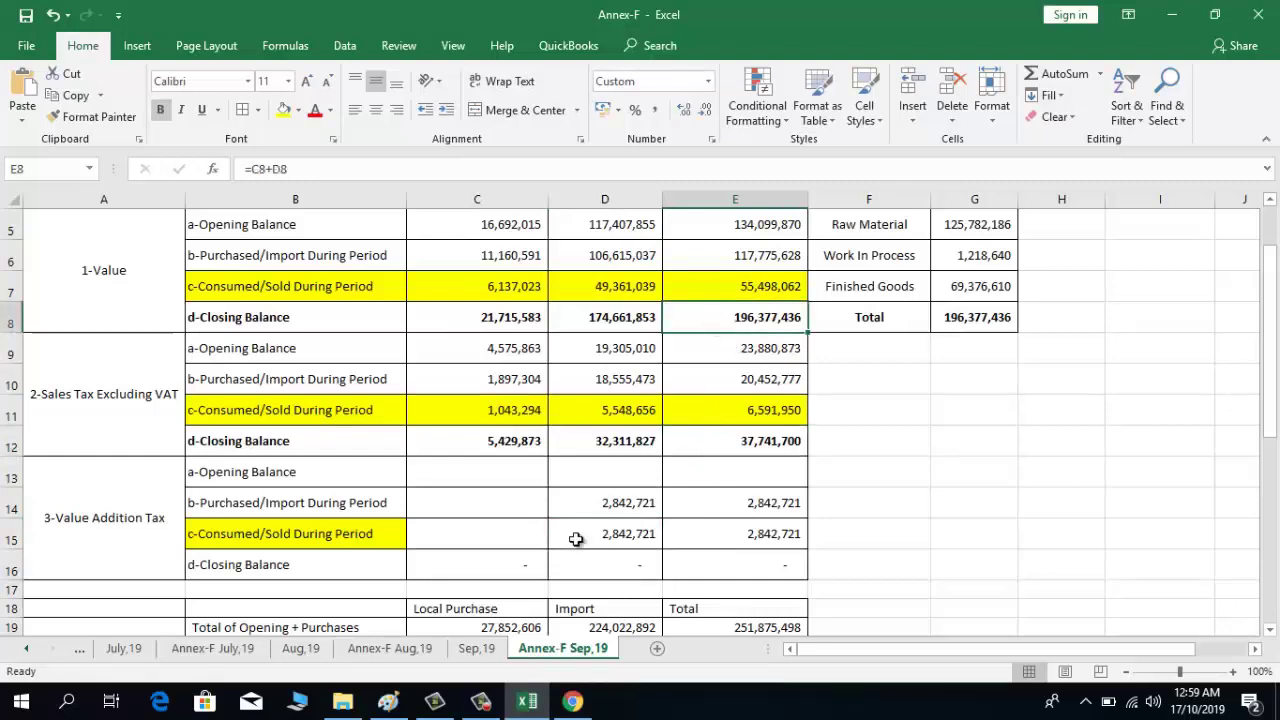
Save the completed Annex-F in Chrome and go back to the main sales tax return
left_click(572, 701)
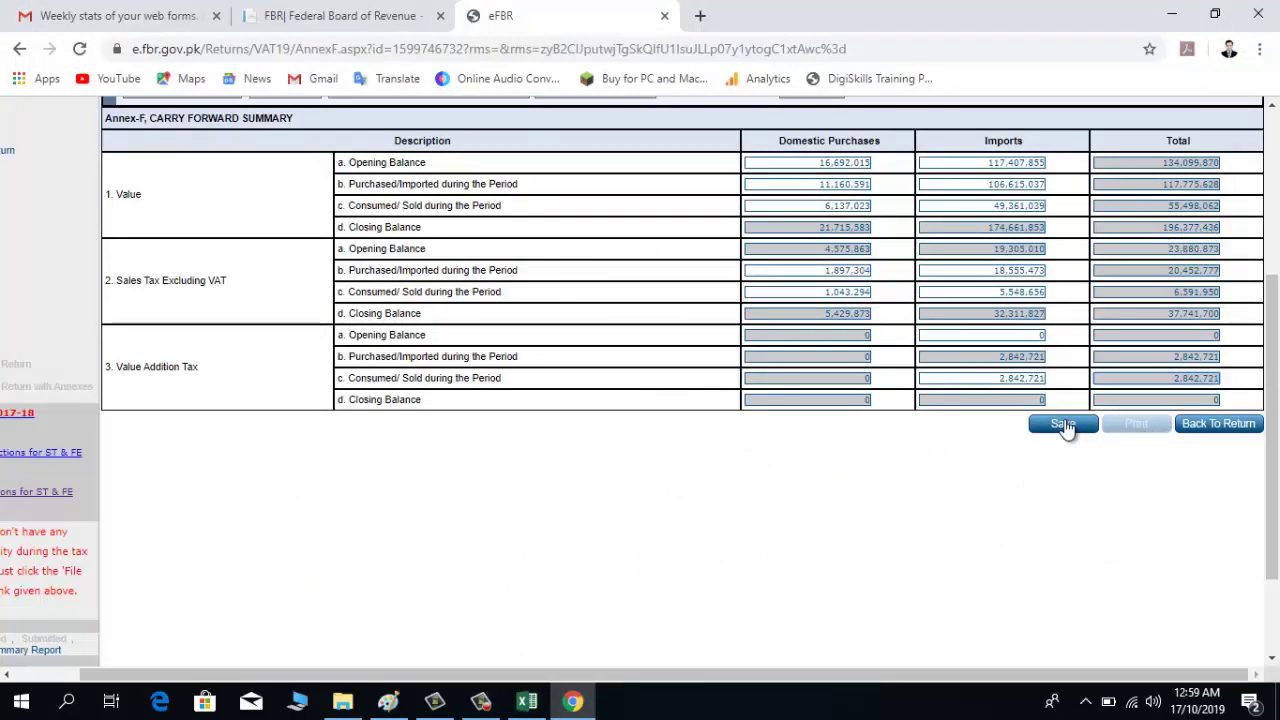
left_click(1063, 424)
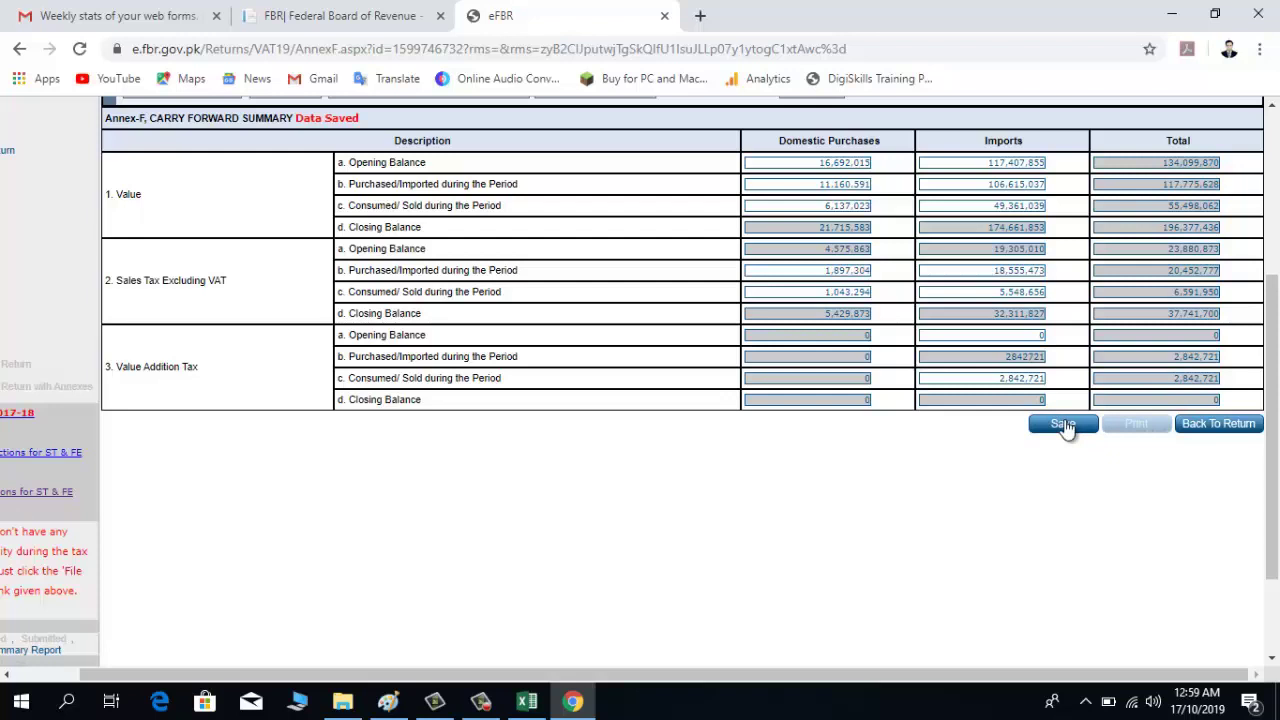
left_click(1218, 424)
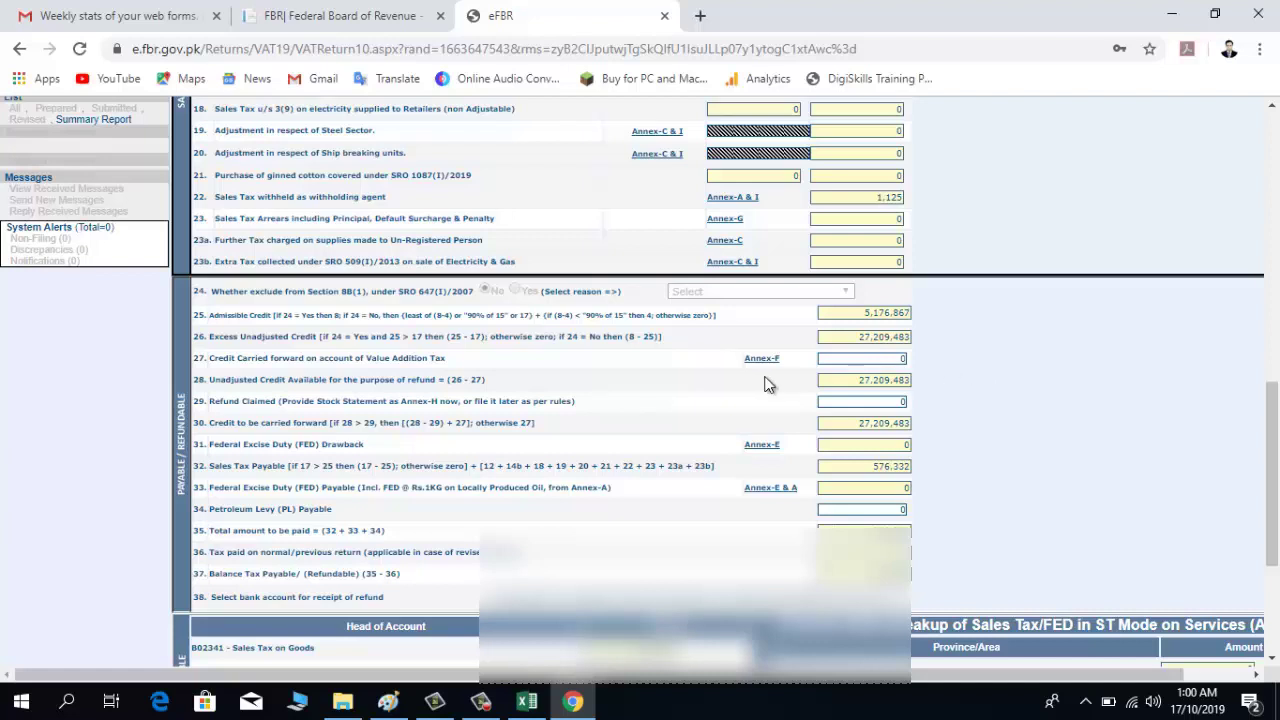
Open Annex-I and delete the debit/credit note entry whose original invoice is dated 06/08/2019, confirming the deletion
left_click_drag(1272, 463, 1272, 310)
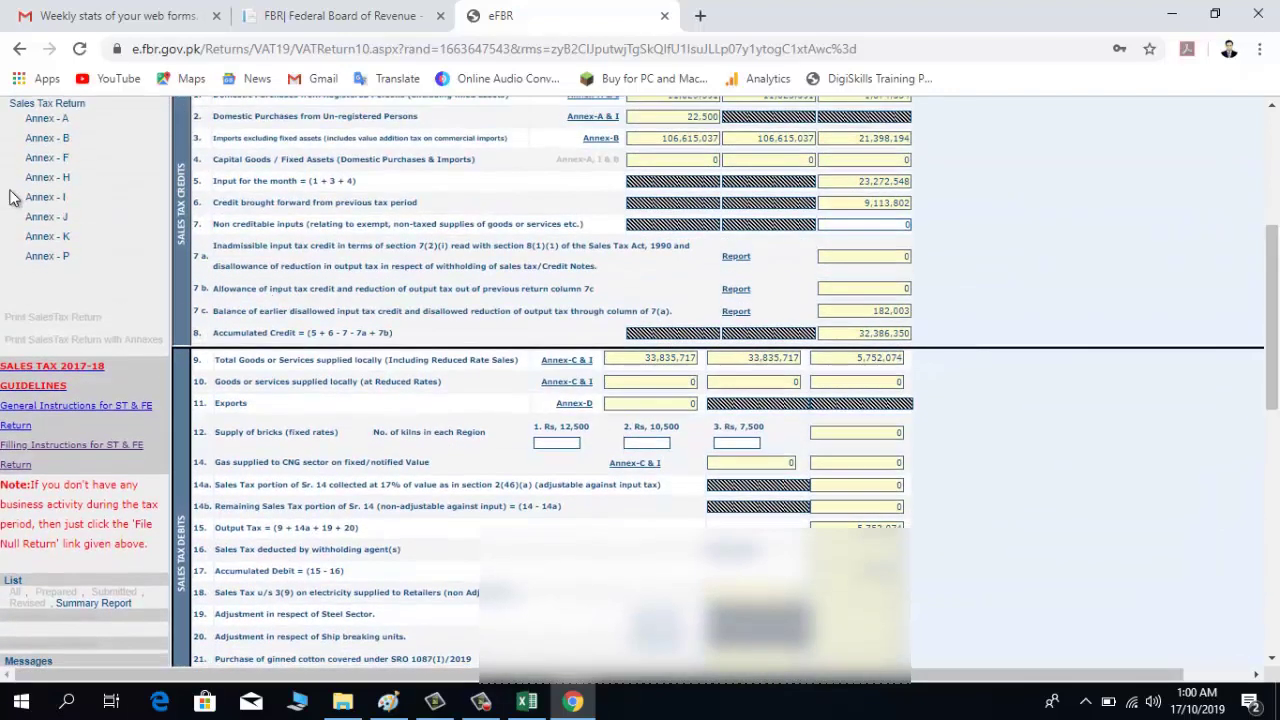
left_click(45, 199)
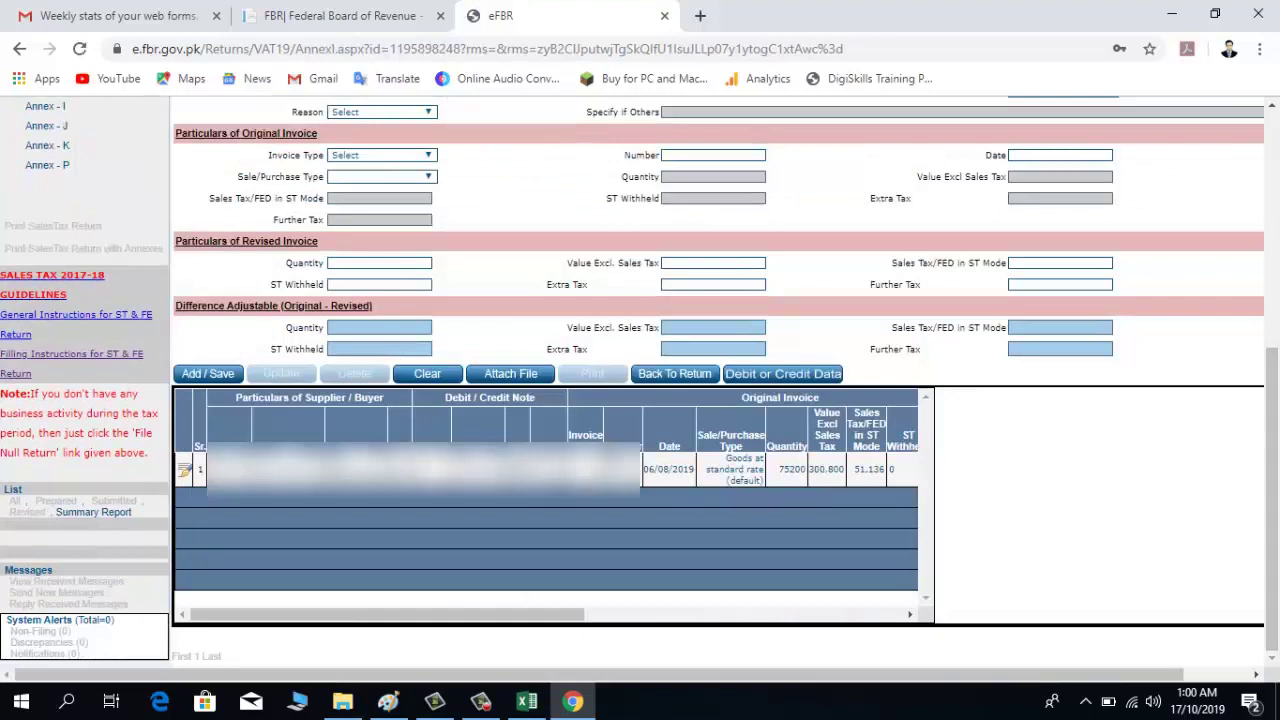
left_click(184, 472)
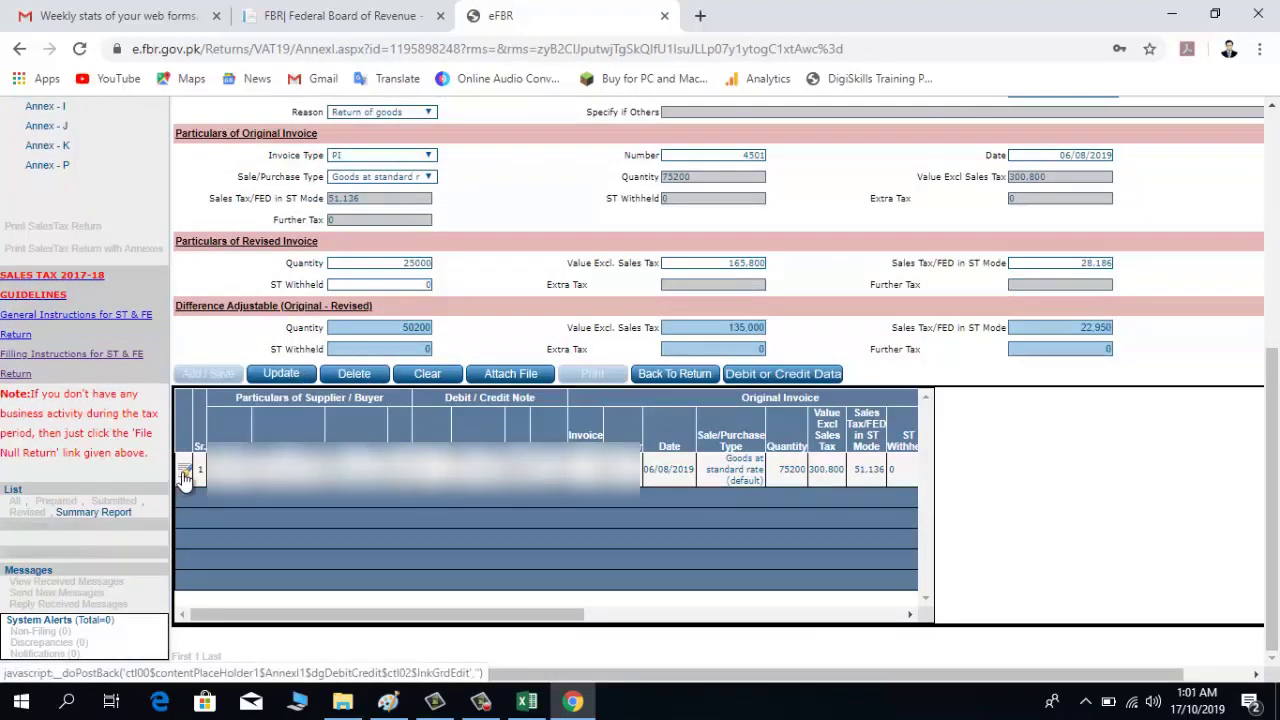
left_click(366, 378)
left_click(730, 157)
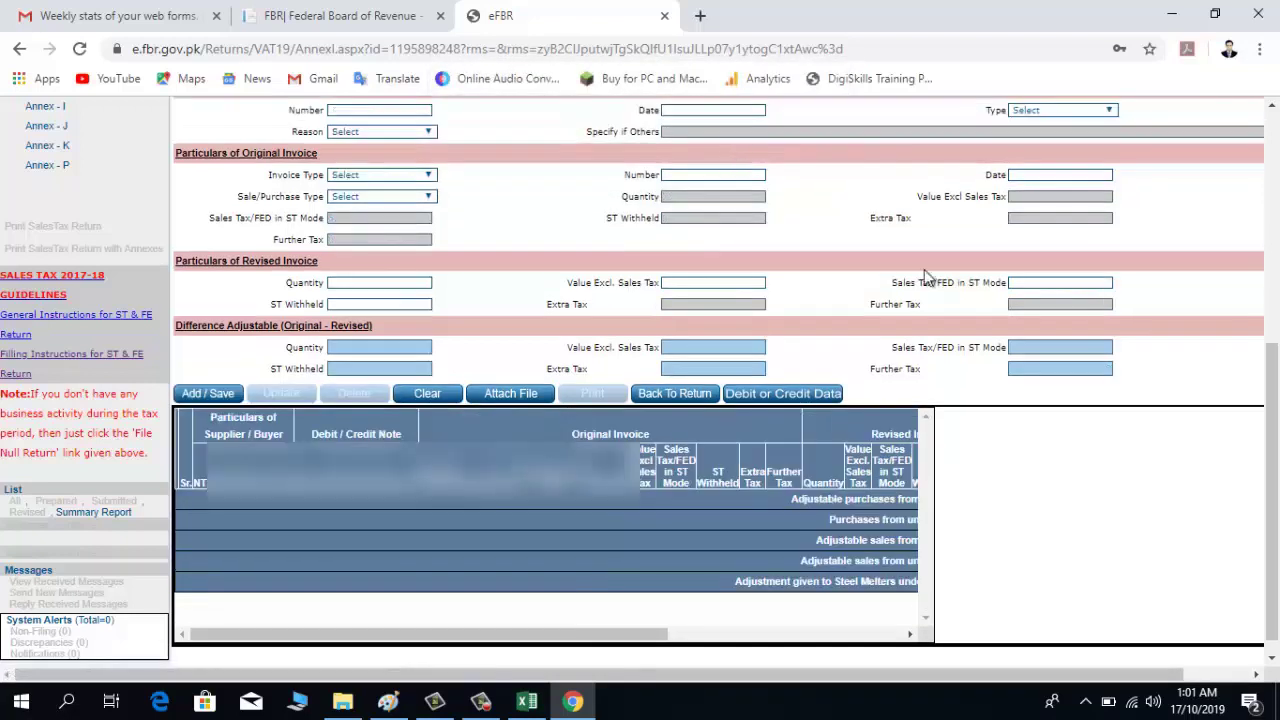
Go back from Annex-I to the main sales tax return, verify the return and confirm the verification
scroll(1272, 385, "down", 1)
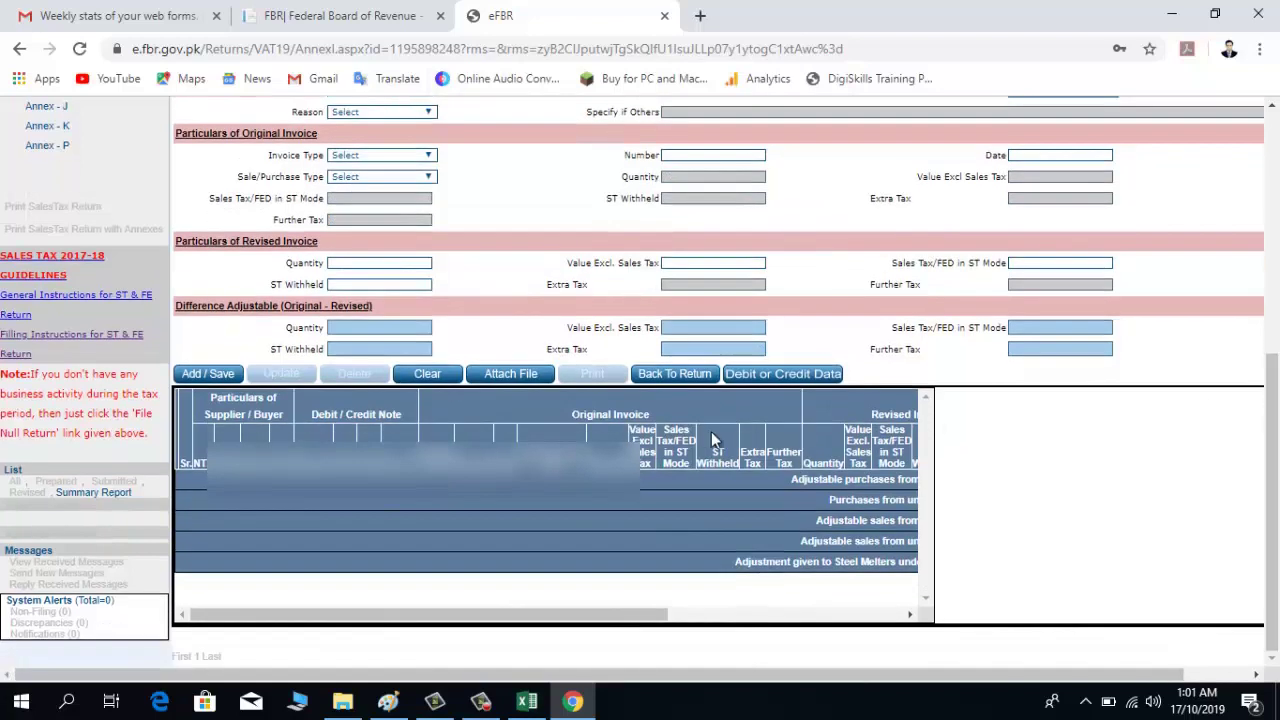
left_click(694, 378)
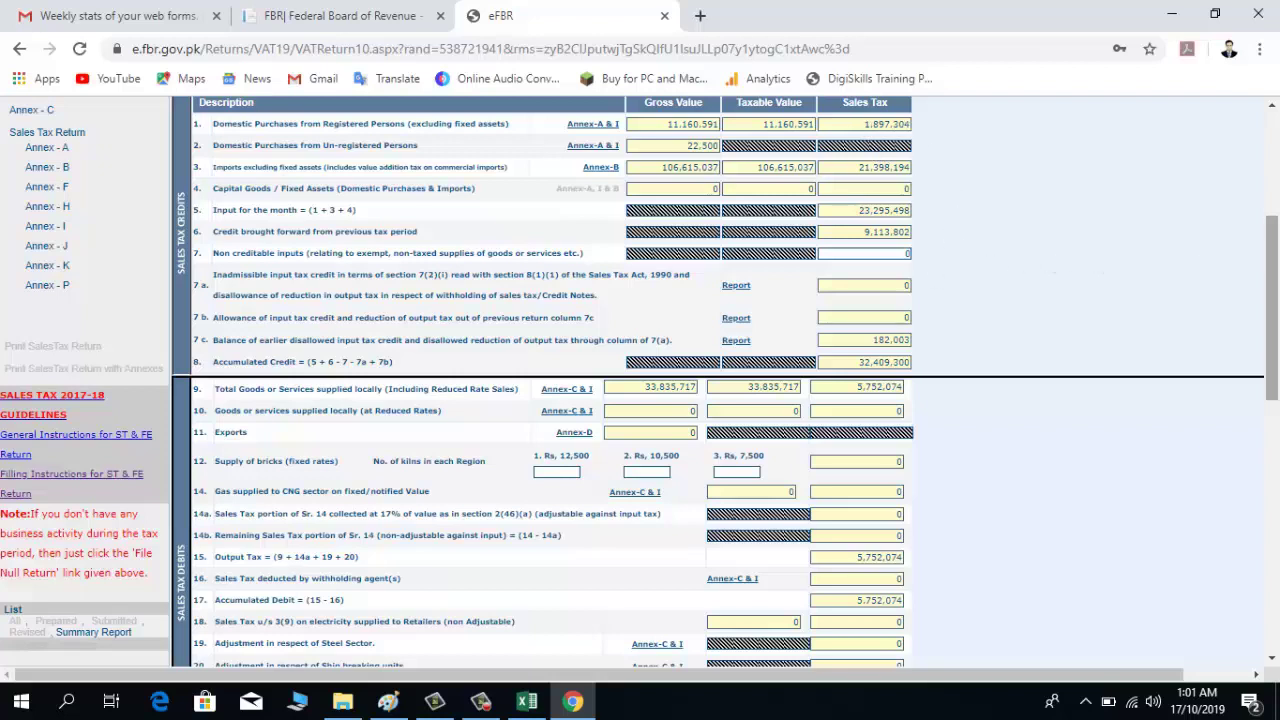
left_click_drag(1276, 253, 1276, 510)
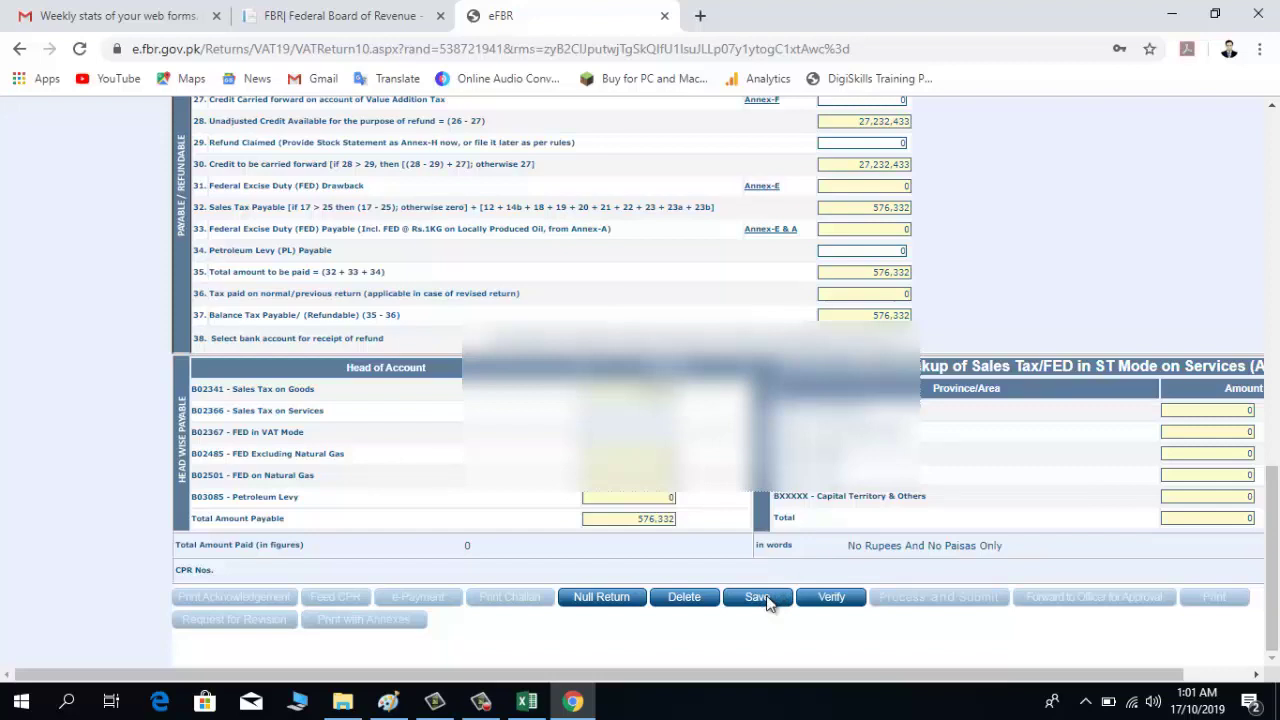
left_click(833, 598)
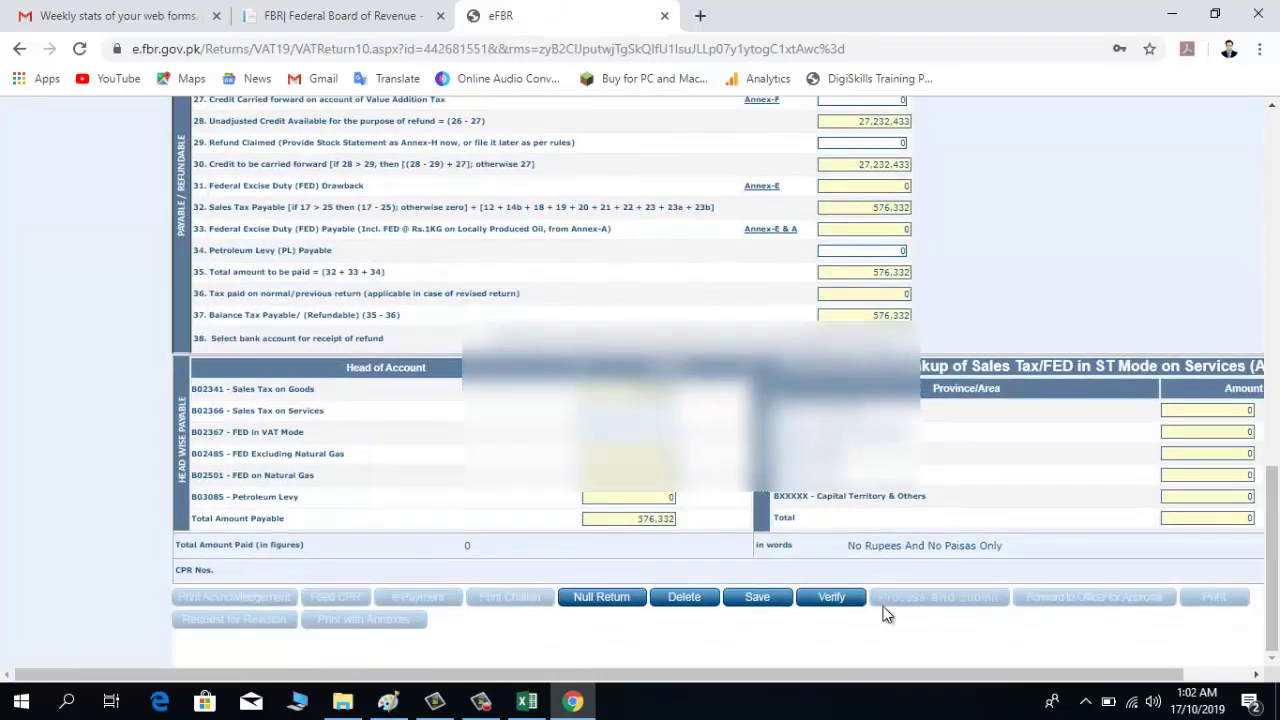
left_click(832, 596)
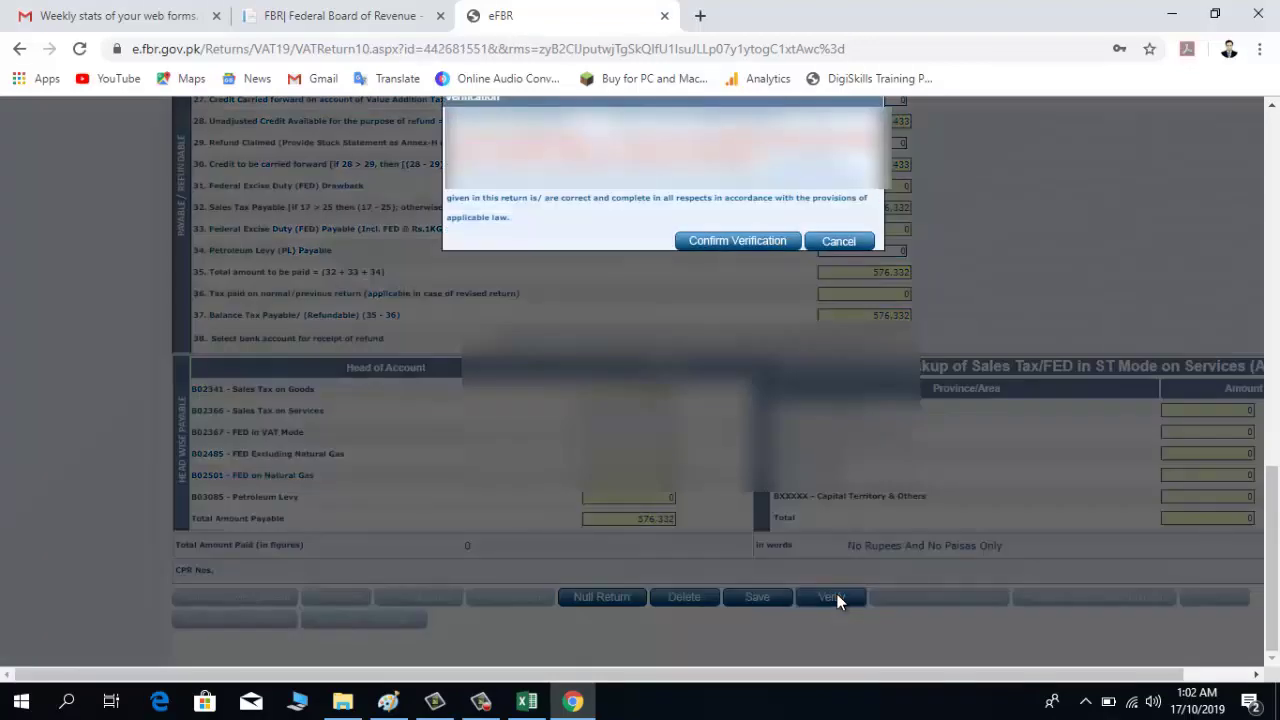
left_click(740, 241)
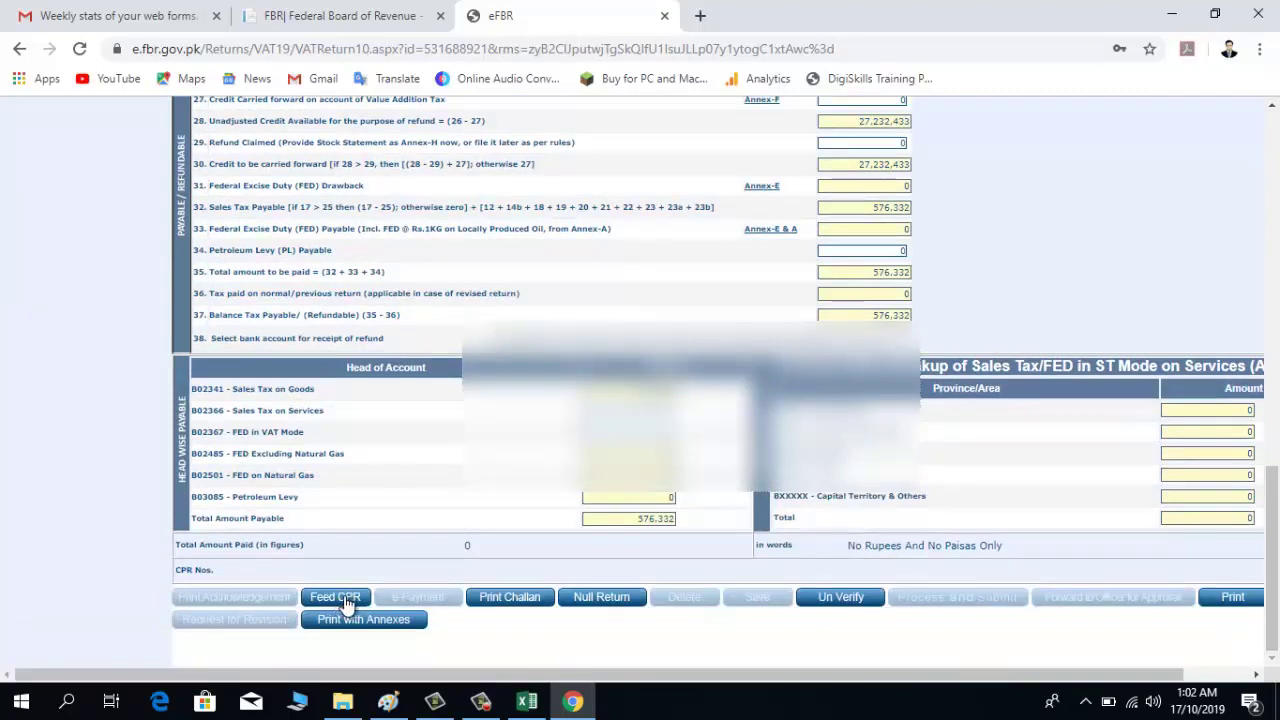
Feed the CPR into the return by selecting the listed payment receipt against the 576,332 amount due and confirming the selection
left_click(345, 597)
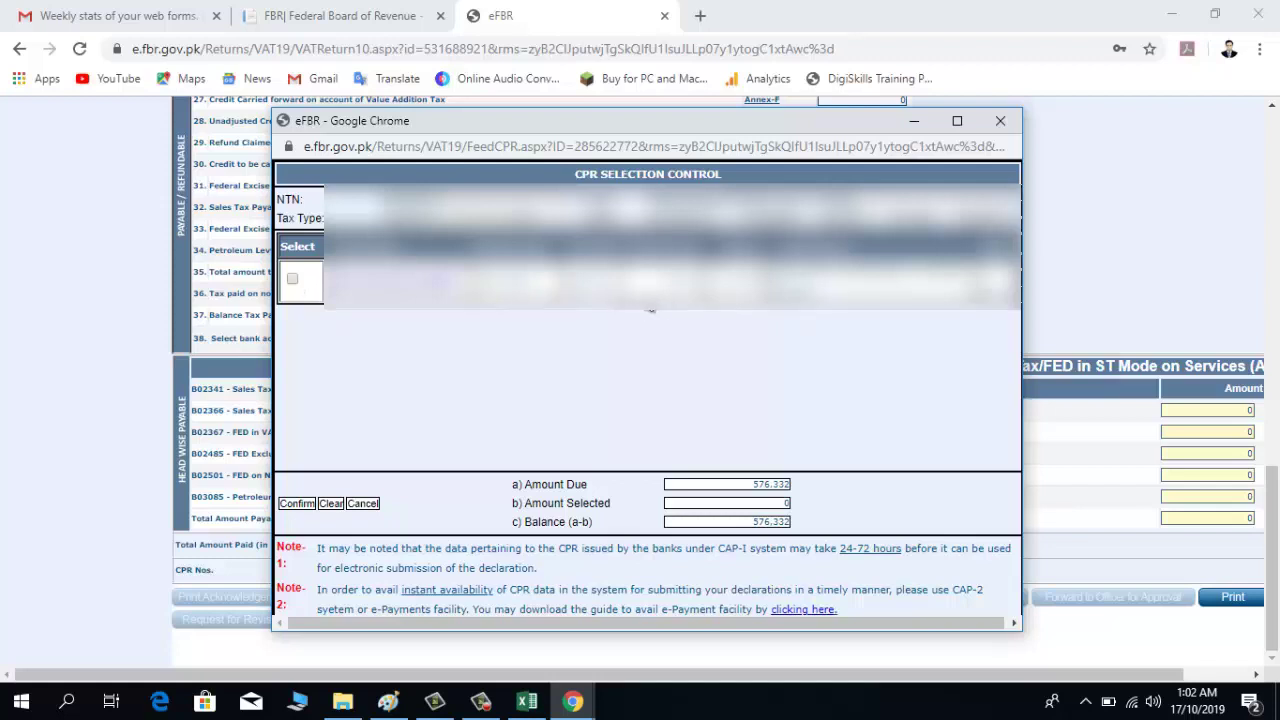
left_click(757, 503)
key("Delete")
left_click(292, 281)
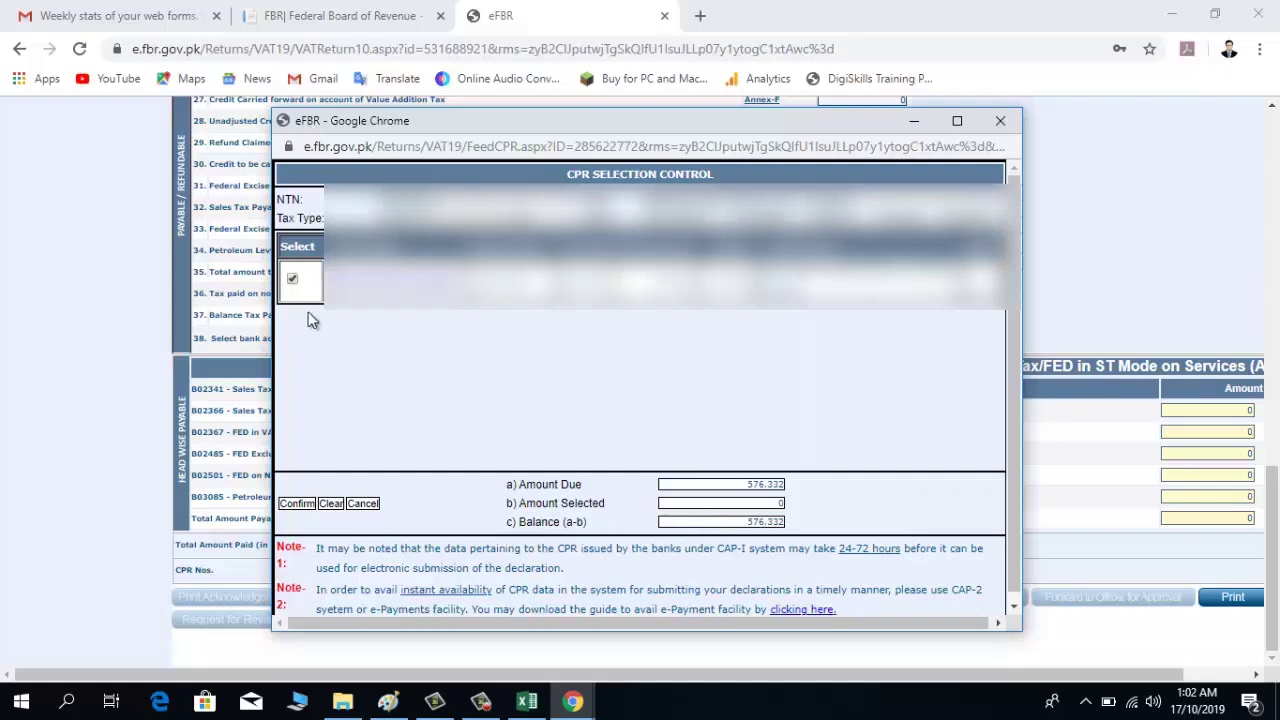
left_click(292, 282)
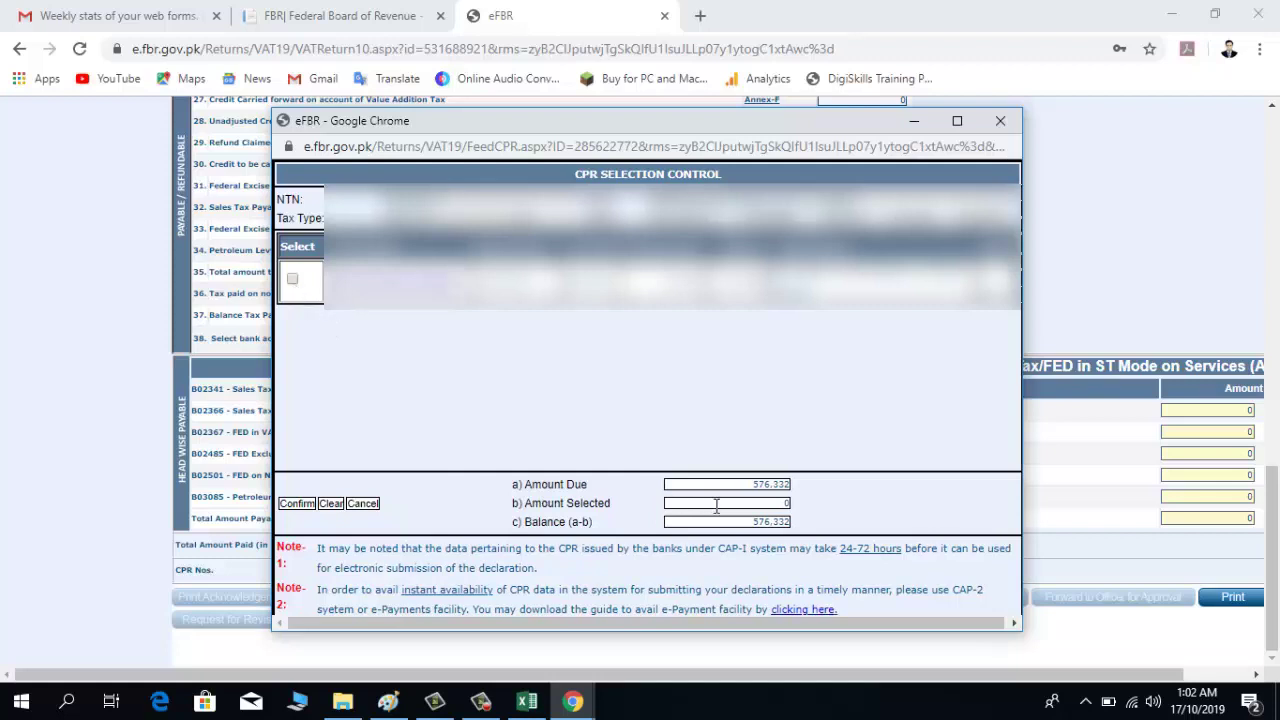
left_click(292, 281)
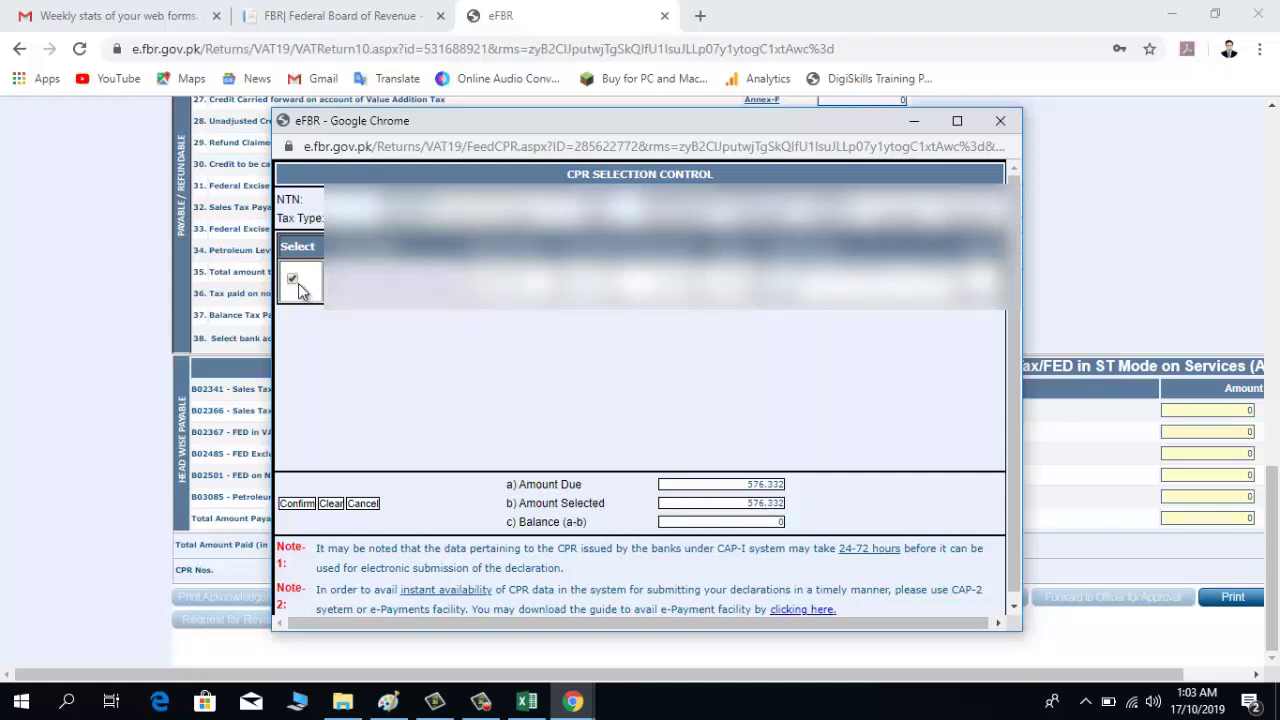
left_click(300, 504)
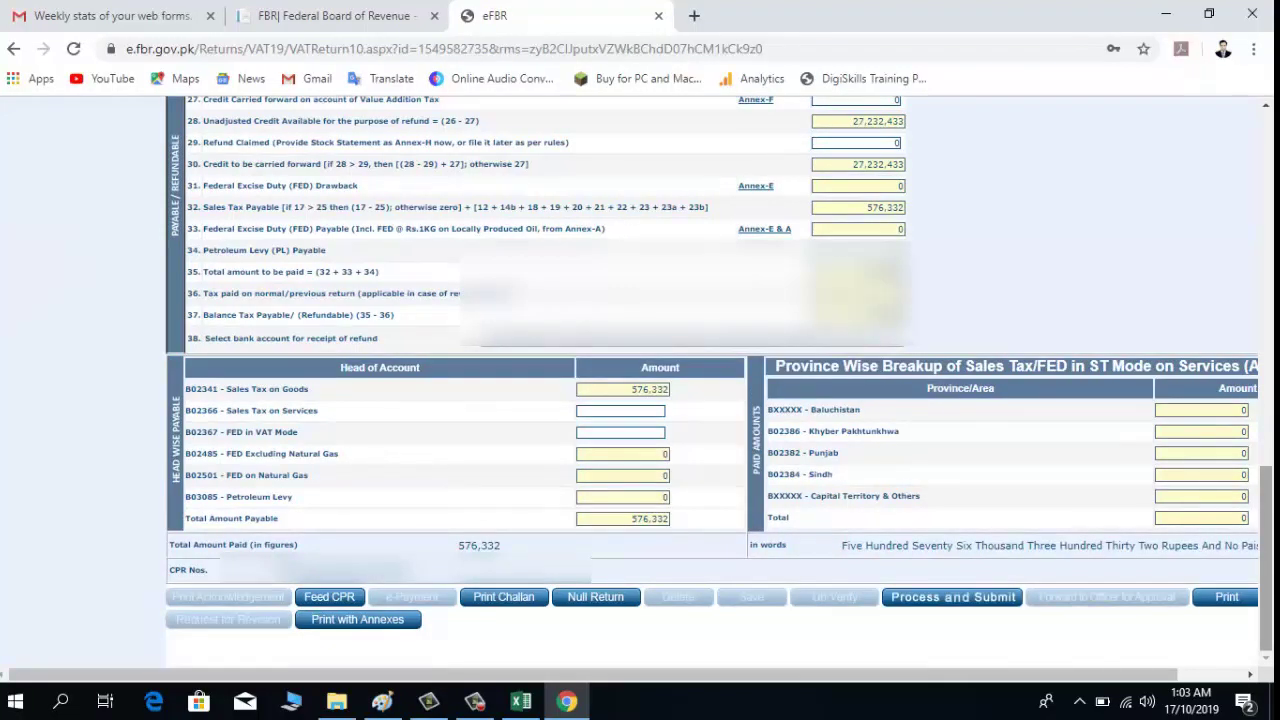
Start processing and submitting the return up to the signature verification, and cancel it without signing
left_click(946, 598)
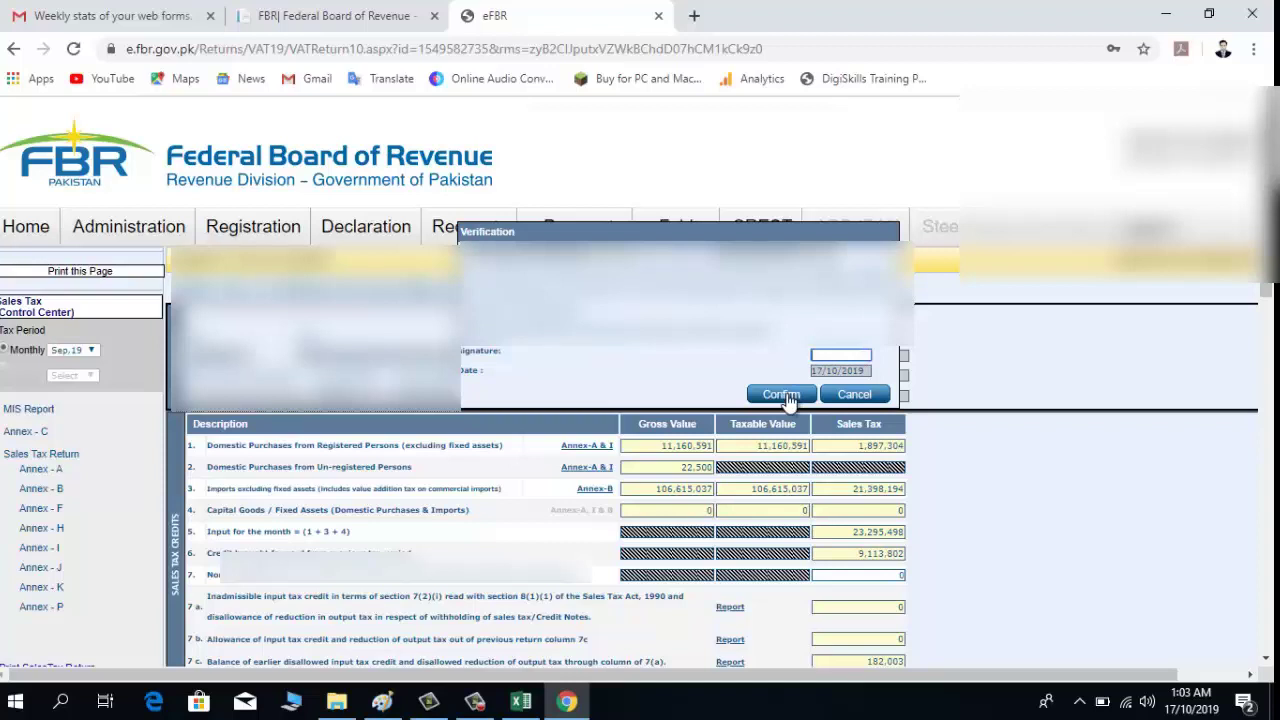
left_click(855, 396)
left_click_drag(1272, 183, 1258, 332)
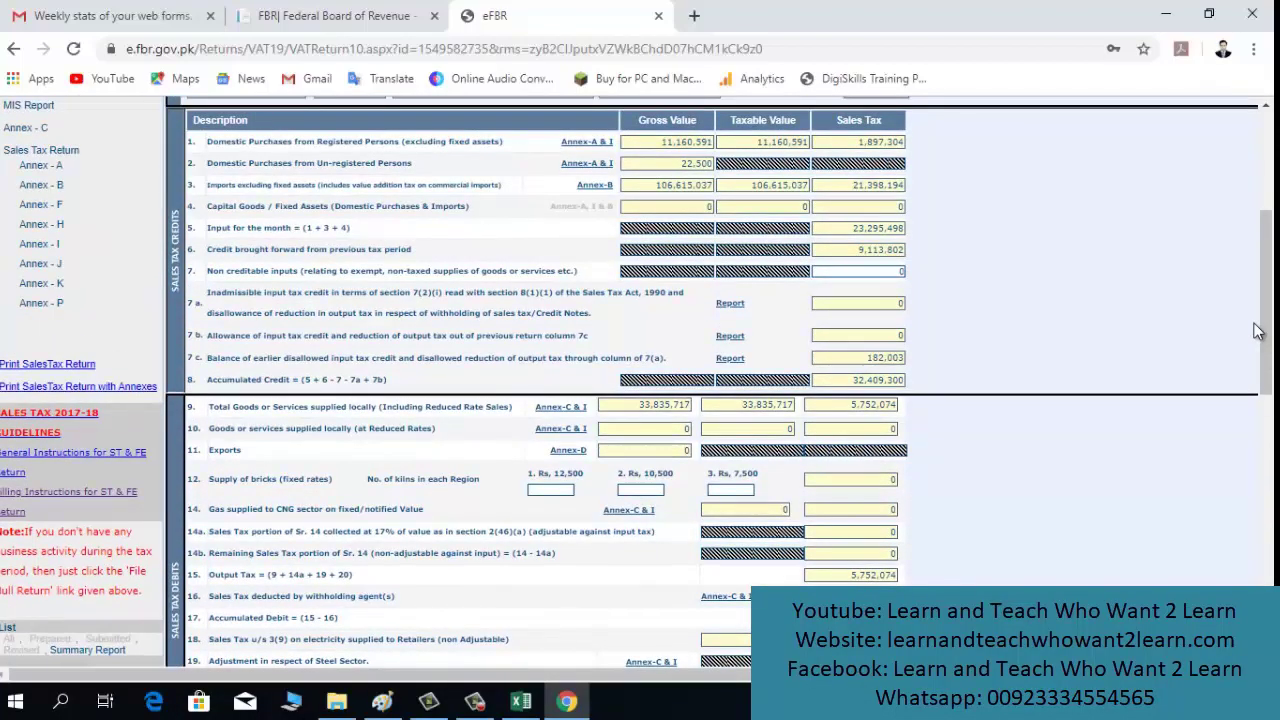